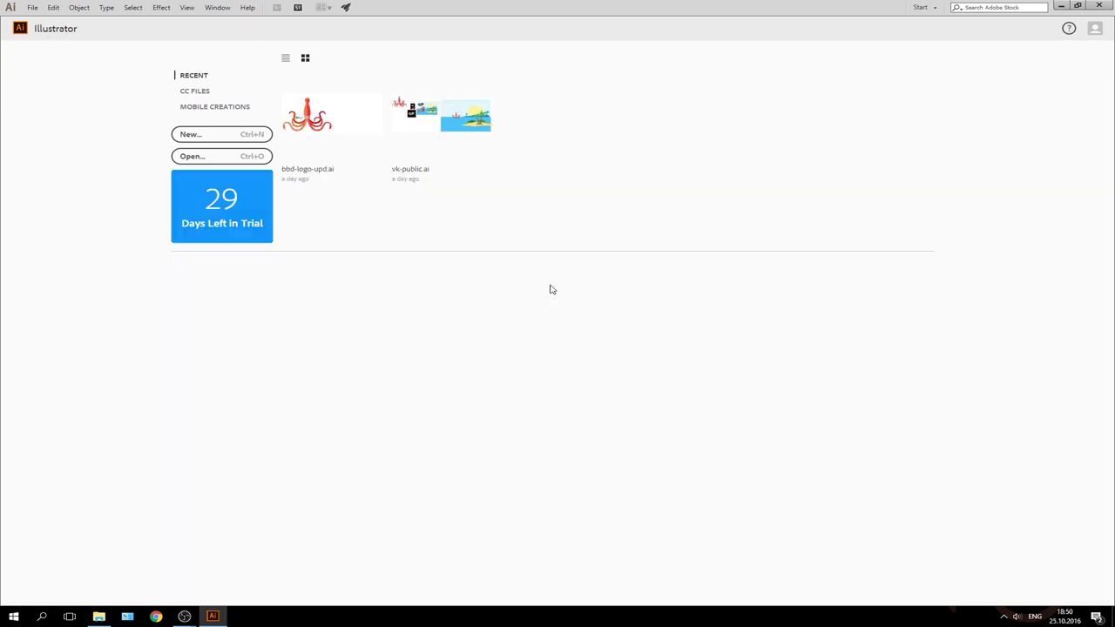
Start a new 200 × 200 pt RGB document and begin naming it octupus
key(ctrl+n)
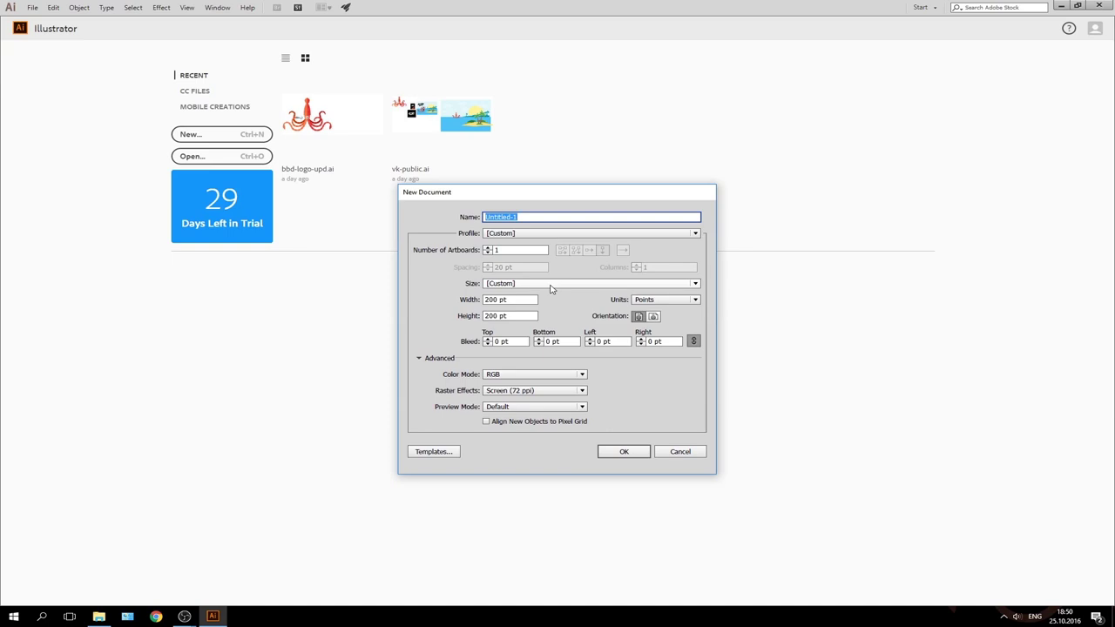
text(octupus)
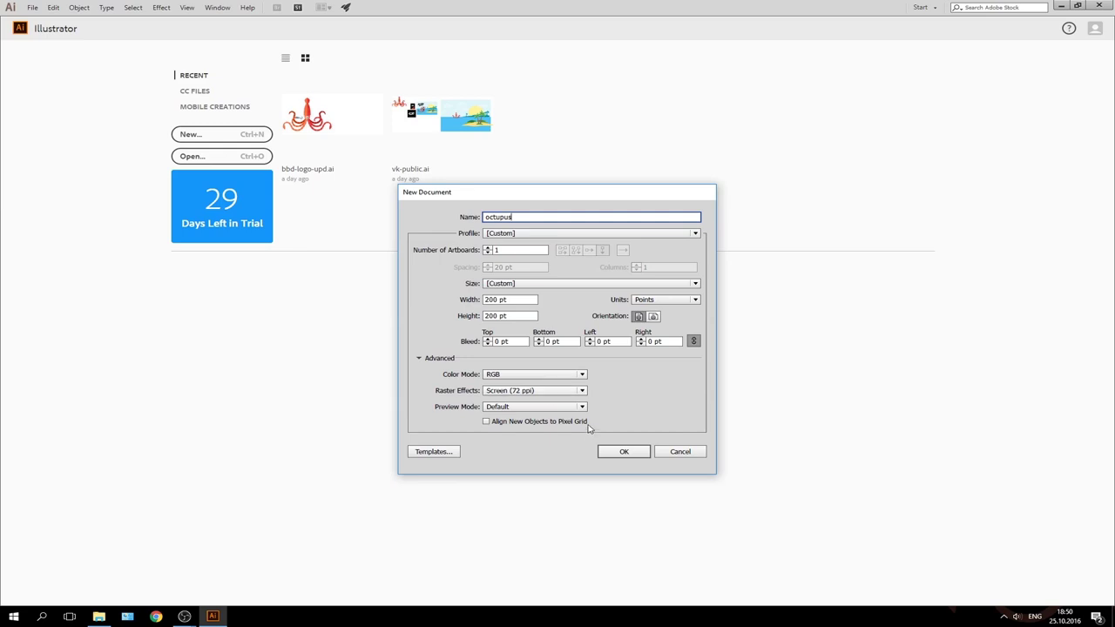
Create the octupus document, fit the artboard in view with margin, and widen the panels
click(625, 453)
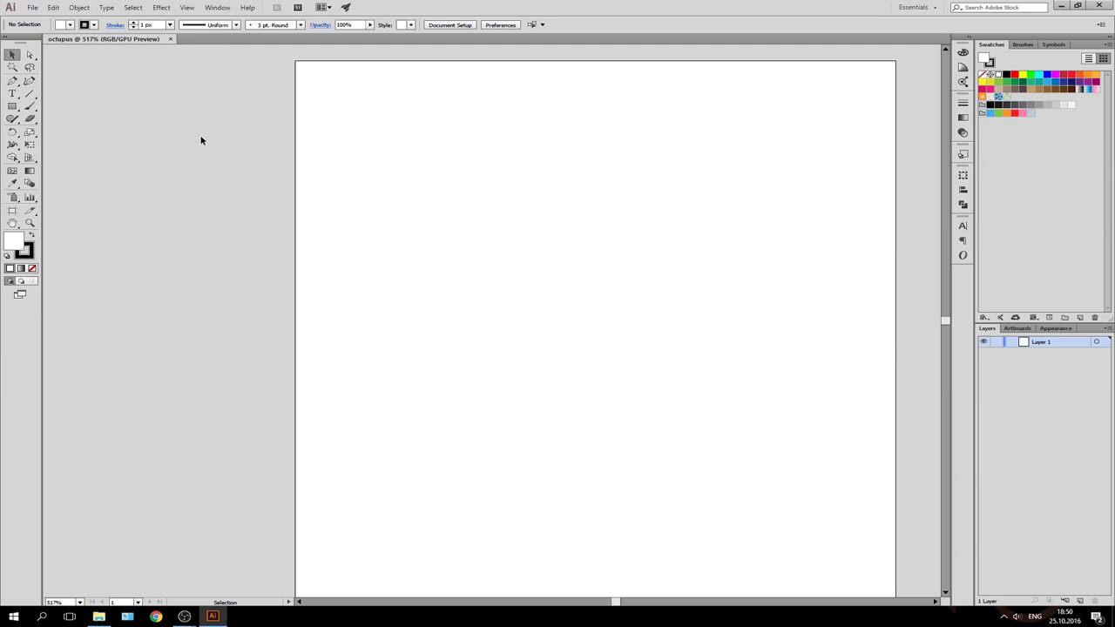
key(ctrl+minus)
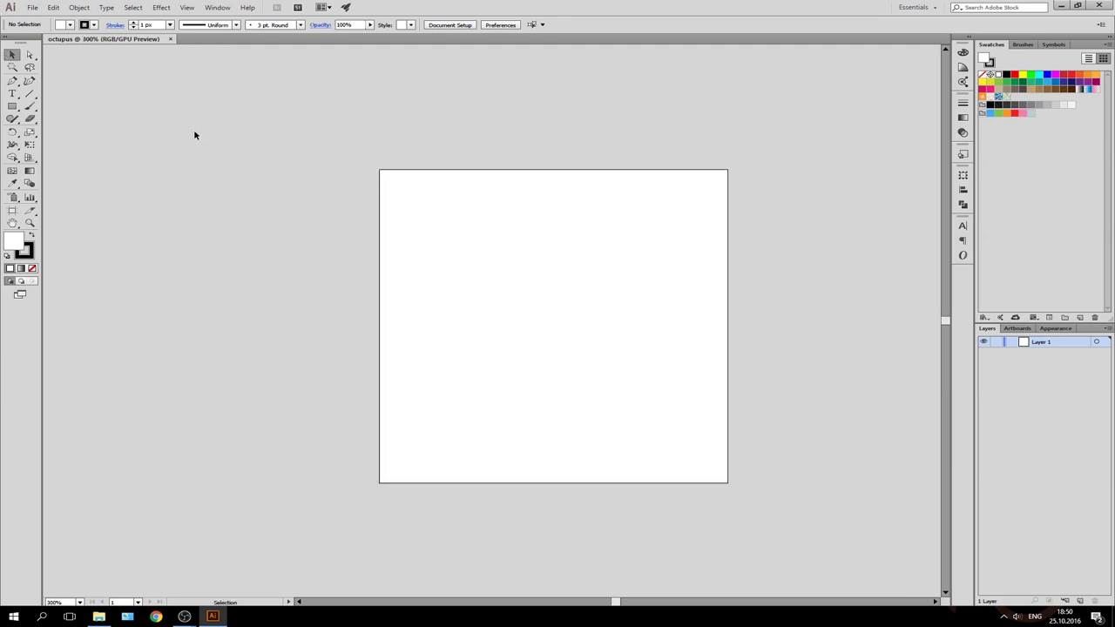
key(ctrl+0)
key(ctrl+minus)
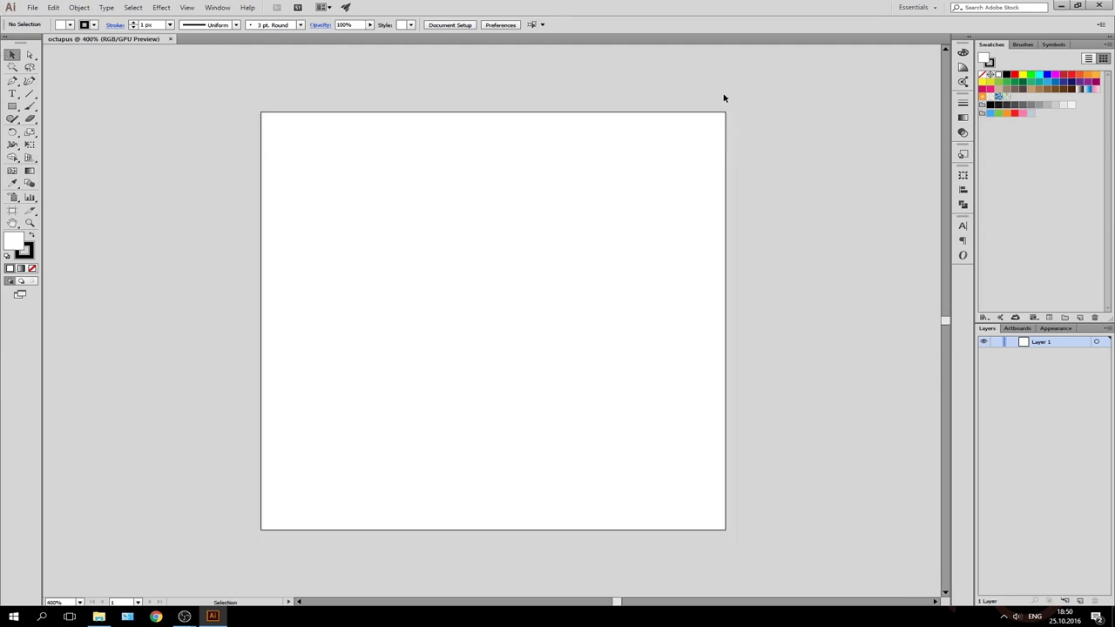
mouse_move(949, 181)
mouse_down()
mouse_move(904, 184)
mouse_move(973, 187)
mouse_move(925, 187)
mouse_up()
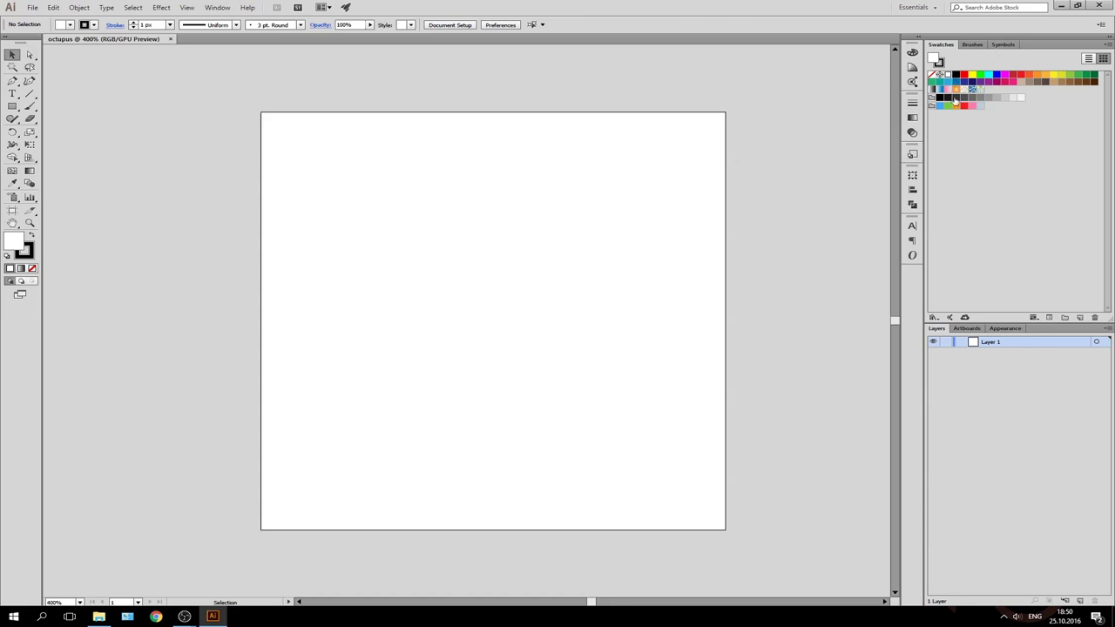
Clear the default swatches and open the Material Palette.ase library from the Desktop
click(932, 106)
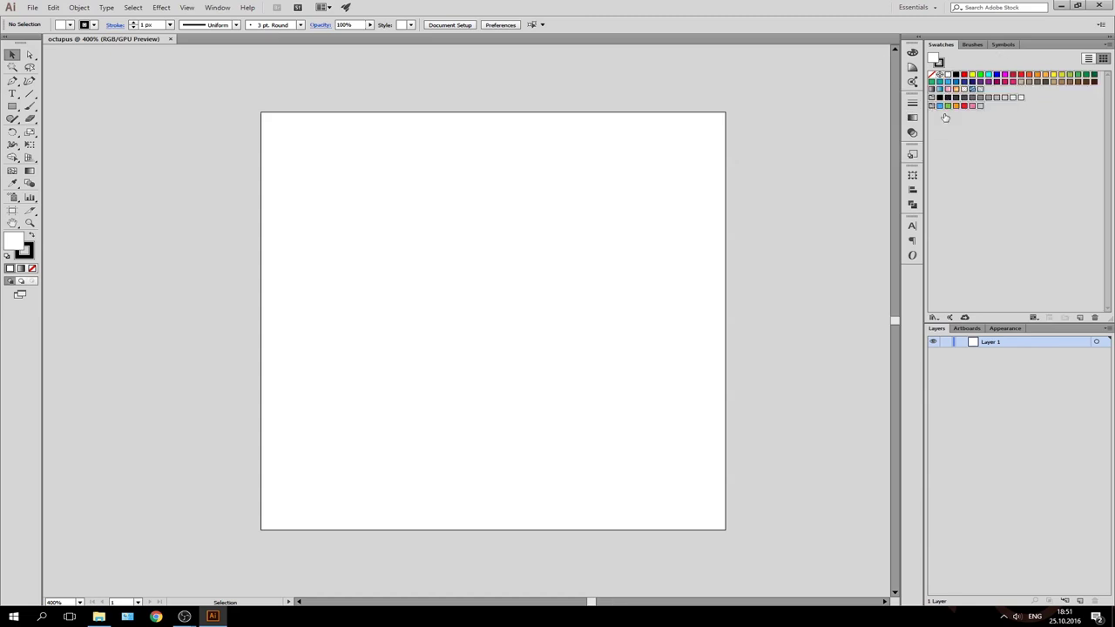
click(1094, 316)
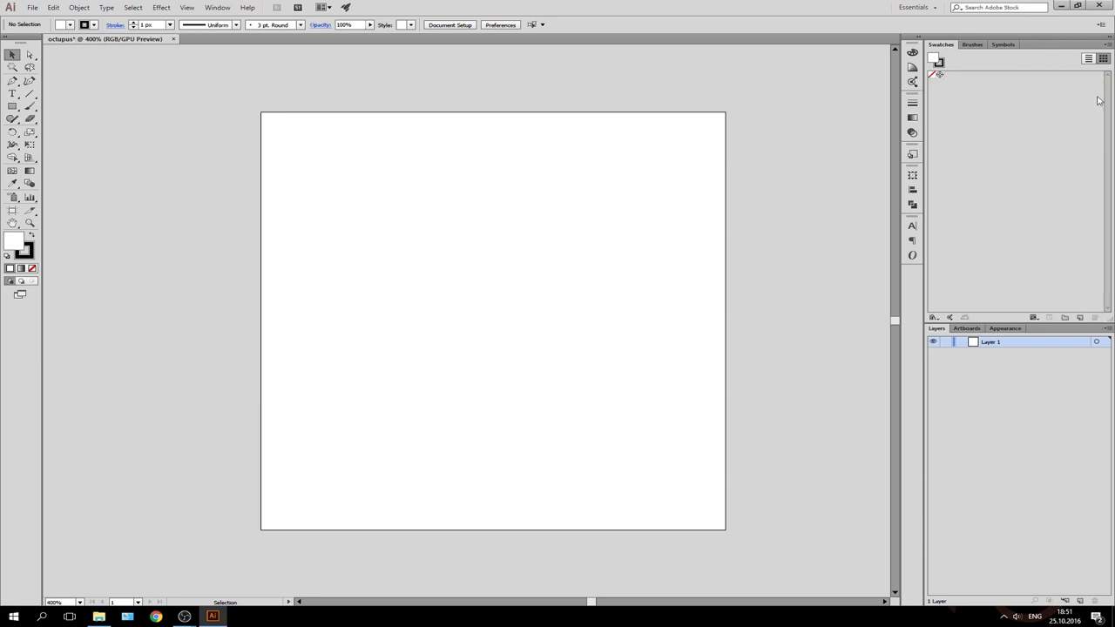
click(1105, 44)
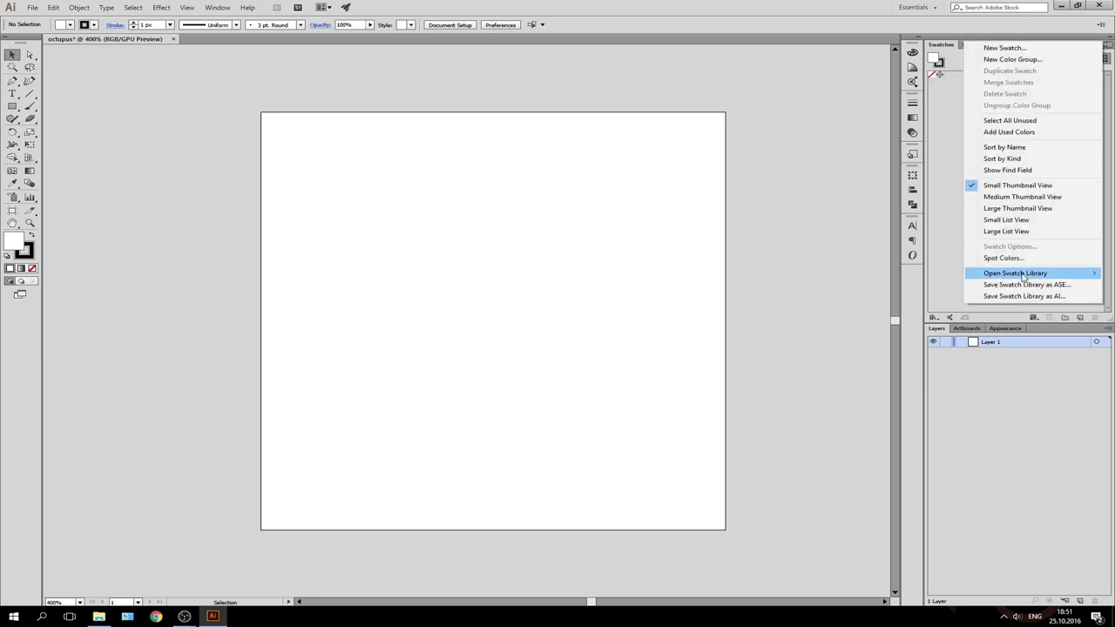
mouse_move(1014, 272)
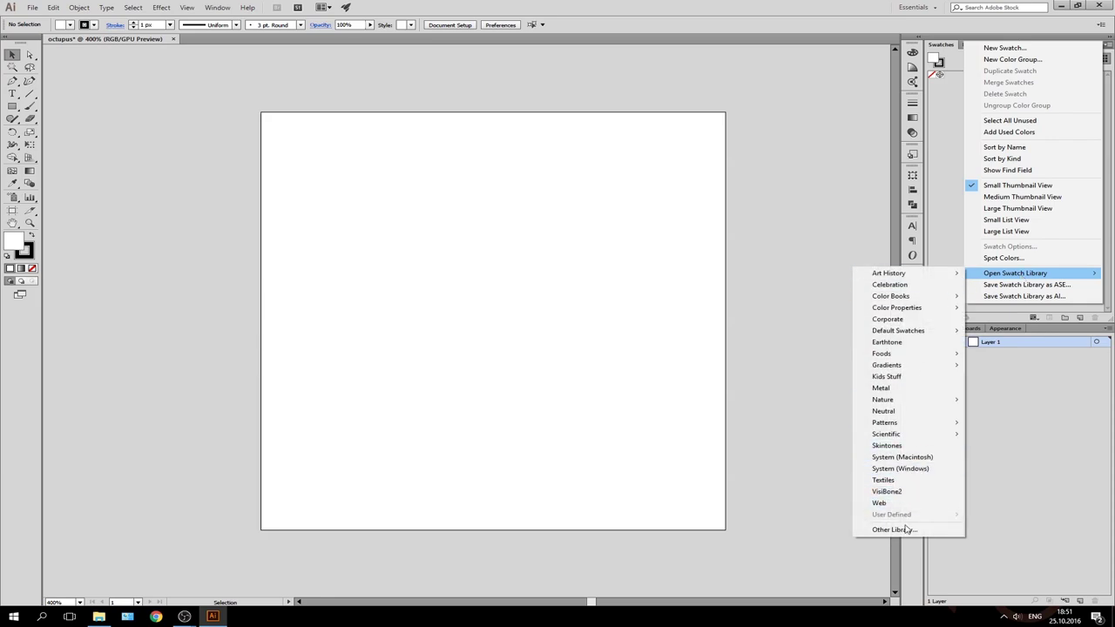
click(904, 530)
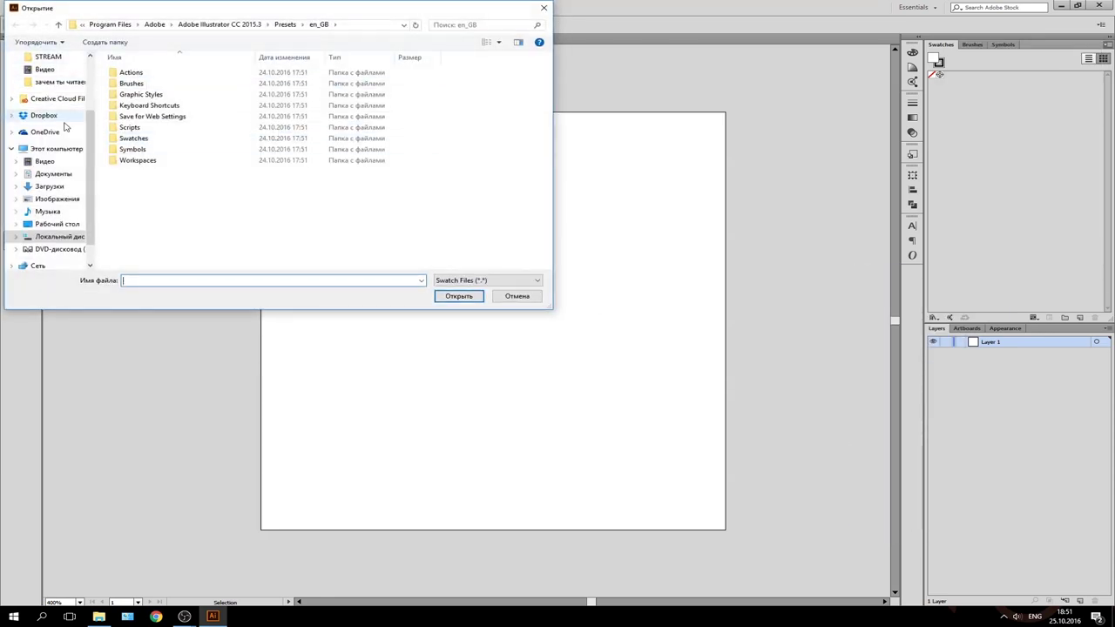
scroll(52, 130, up, 1)
scroll(52, 104, up, 1)
click(54, 78)
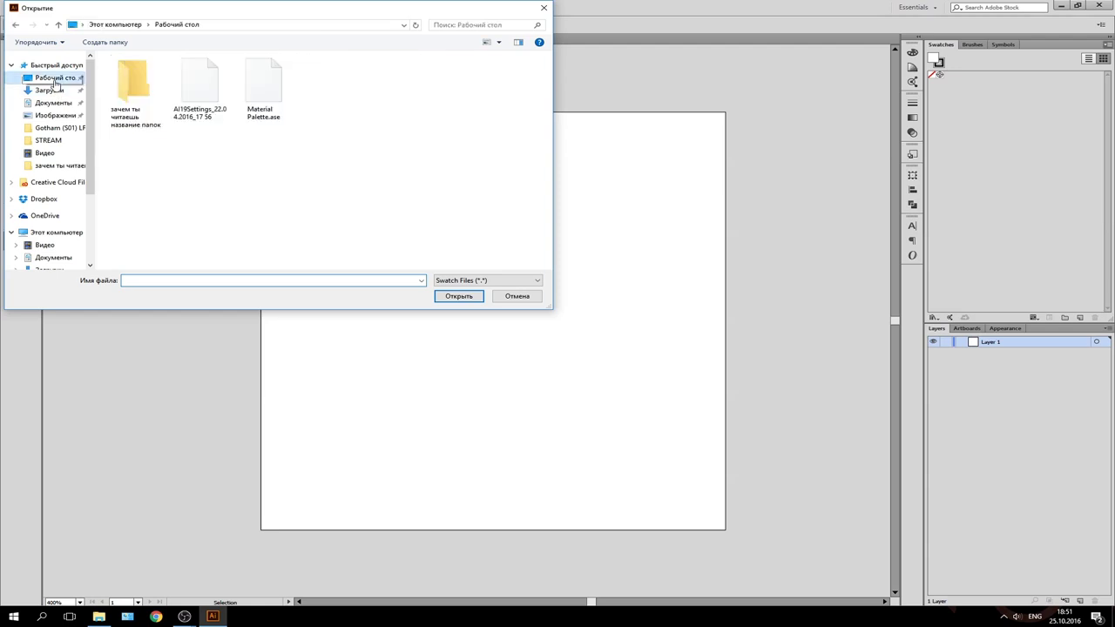
click(263, 83)
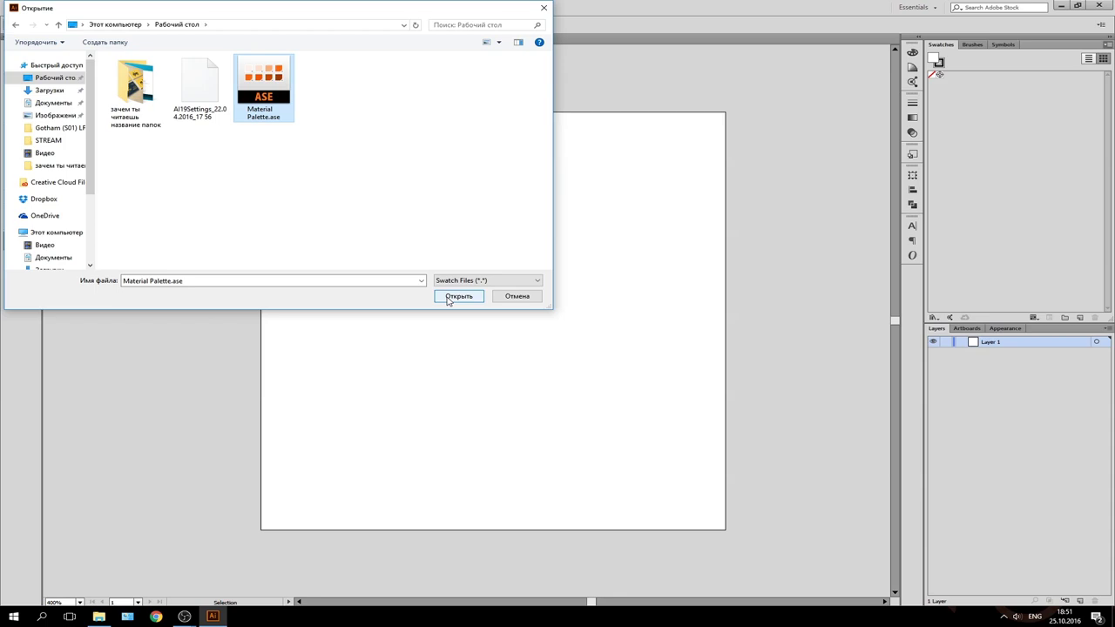
click(449, 297)
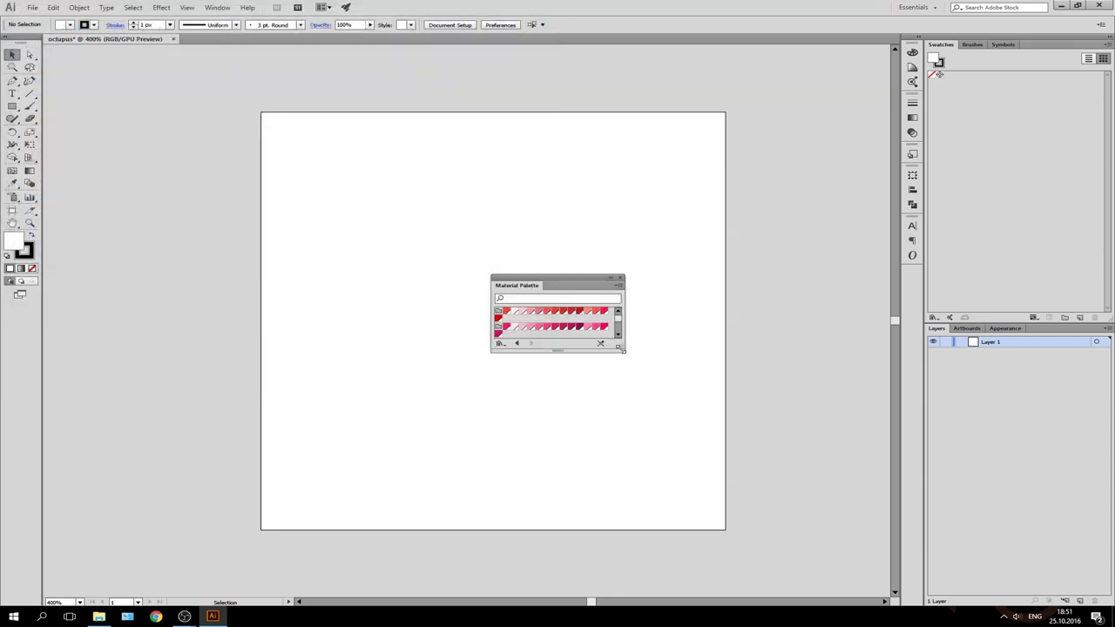
drag(622, 349, 722, 523)
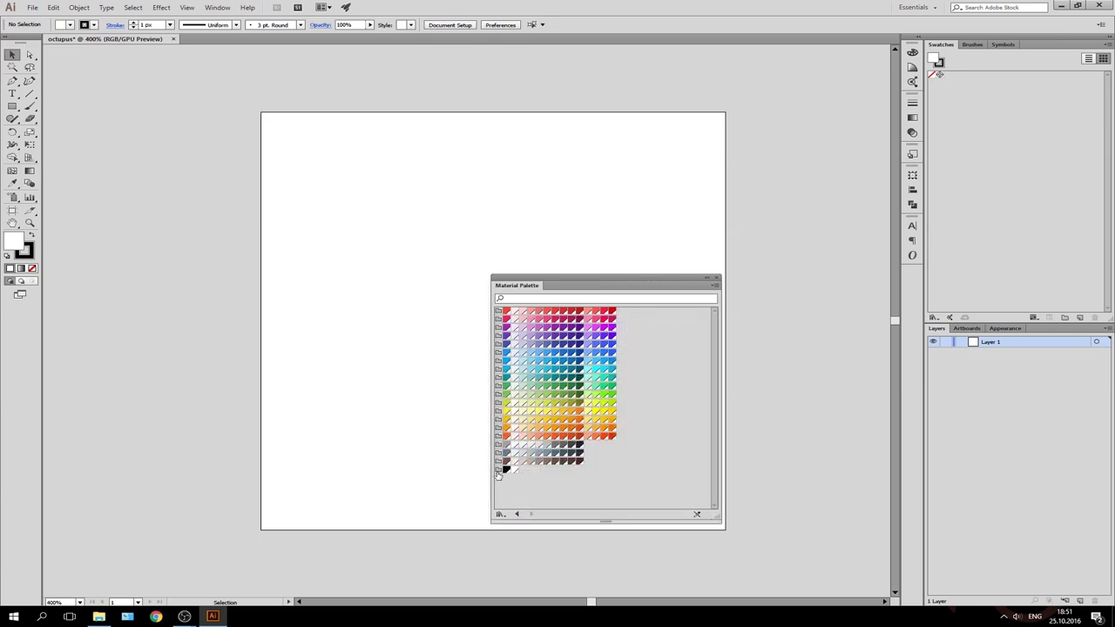
Add Material Palette groups to Swatches, drop an unwanted group, close the library, show rulers
click(497, 470)
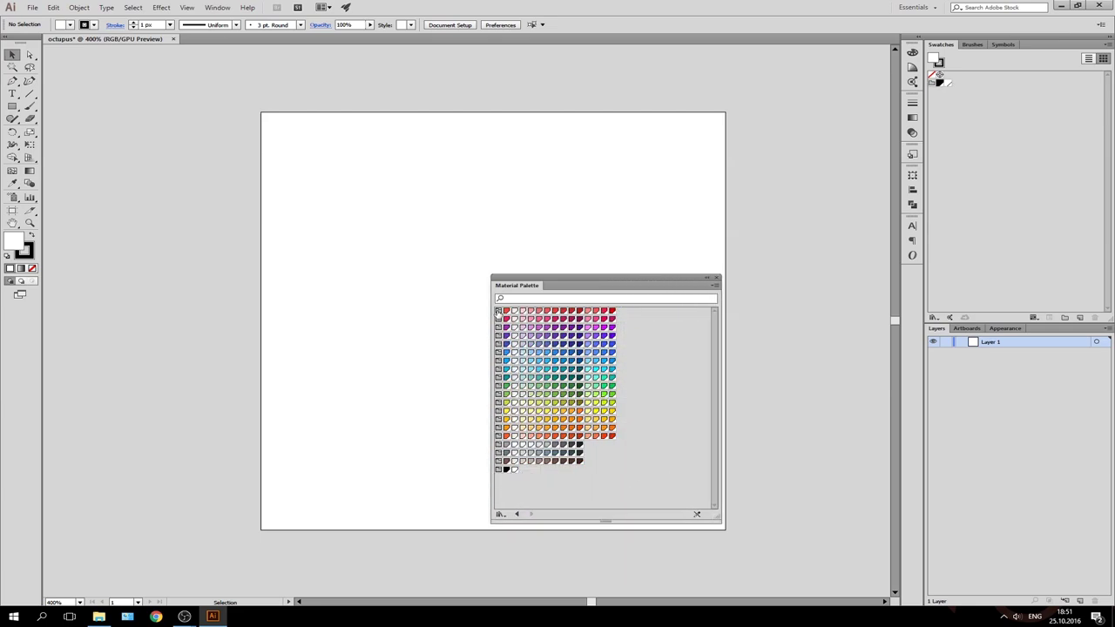
click(497, 311)
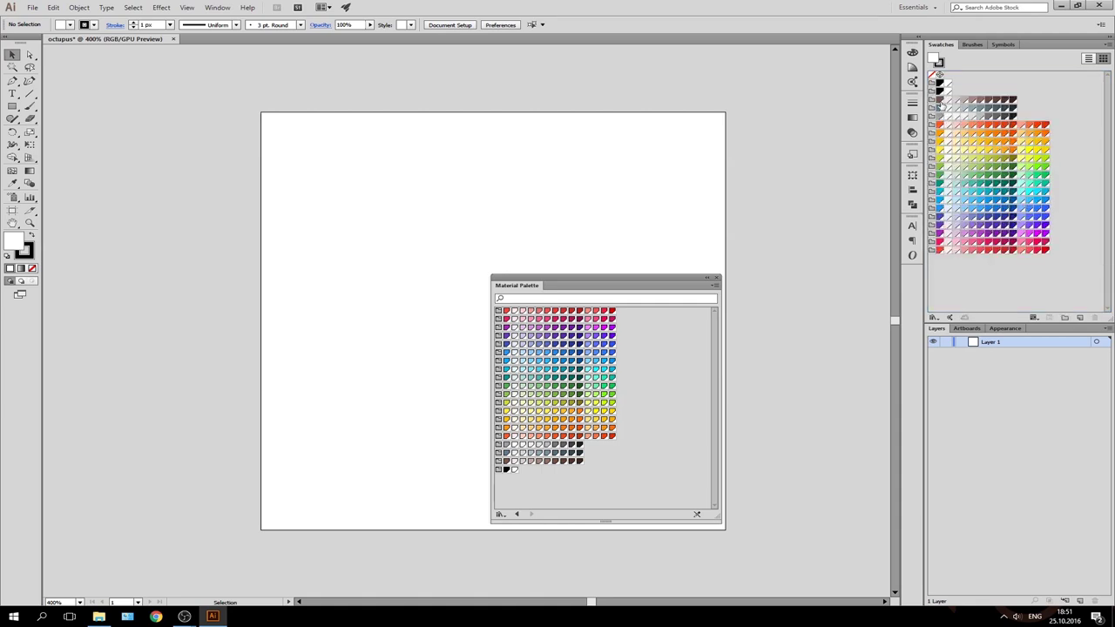
drag(940, 105, 1090, 317)
click(717, 278)
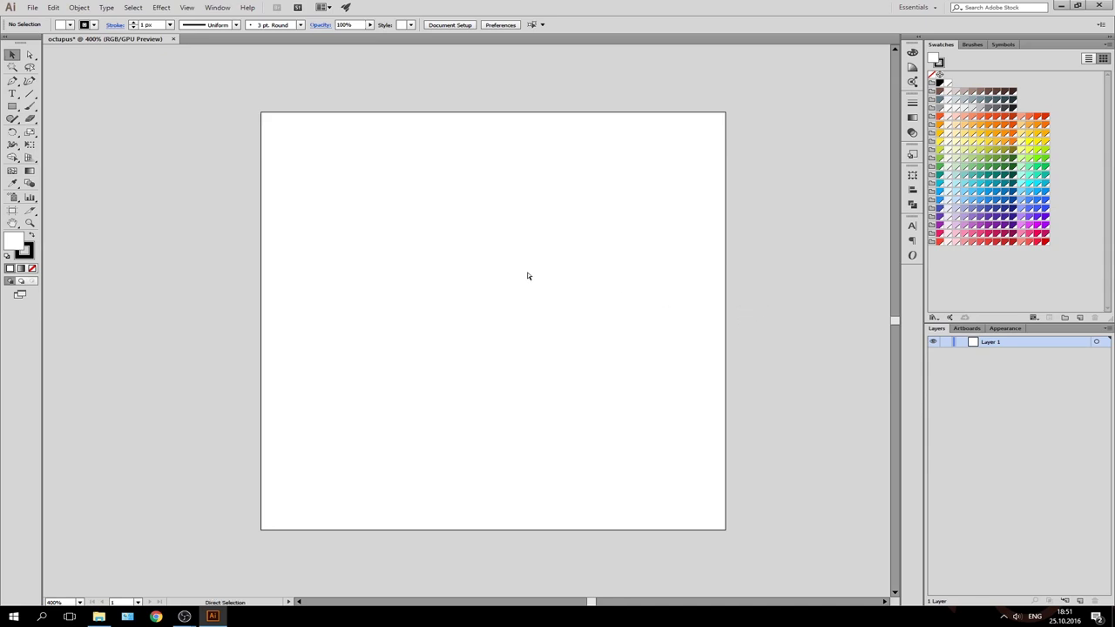
key(ctrl+r)
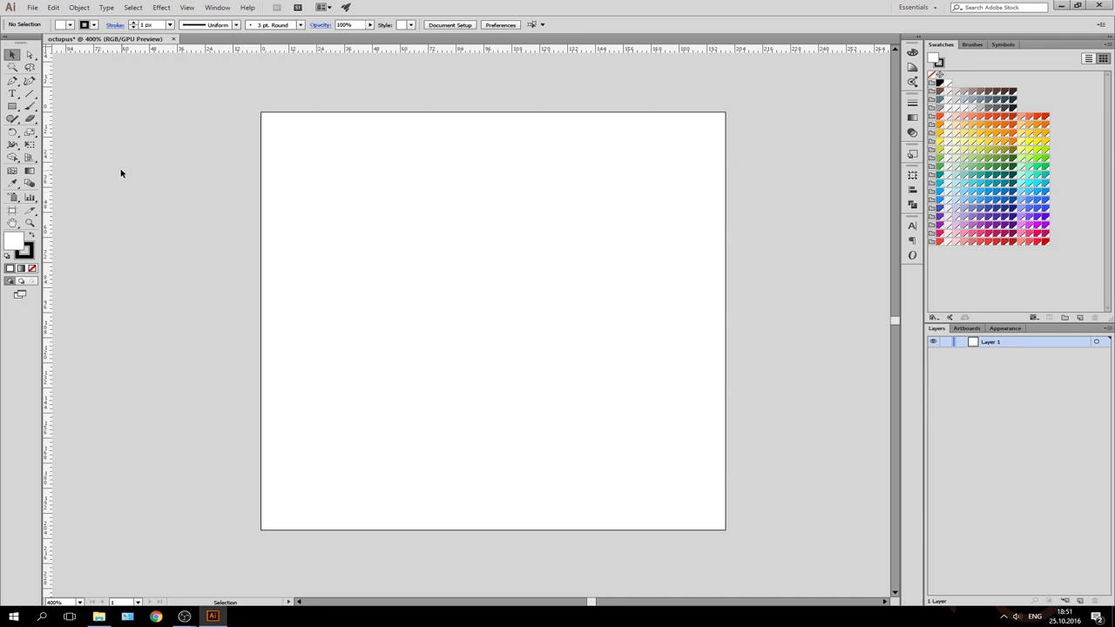
Place a vertical guide centred horizontally on the artboard at X 100 pt
mouse_move(45, 187)
mouse_down()
mouse_move(381, 218)
mouse_move(497, 256)
mouse_move(491, 278)
mouse_up()
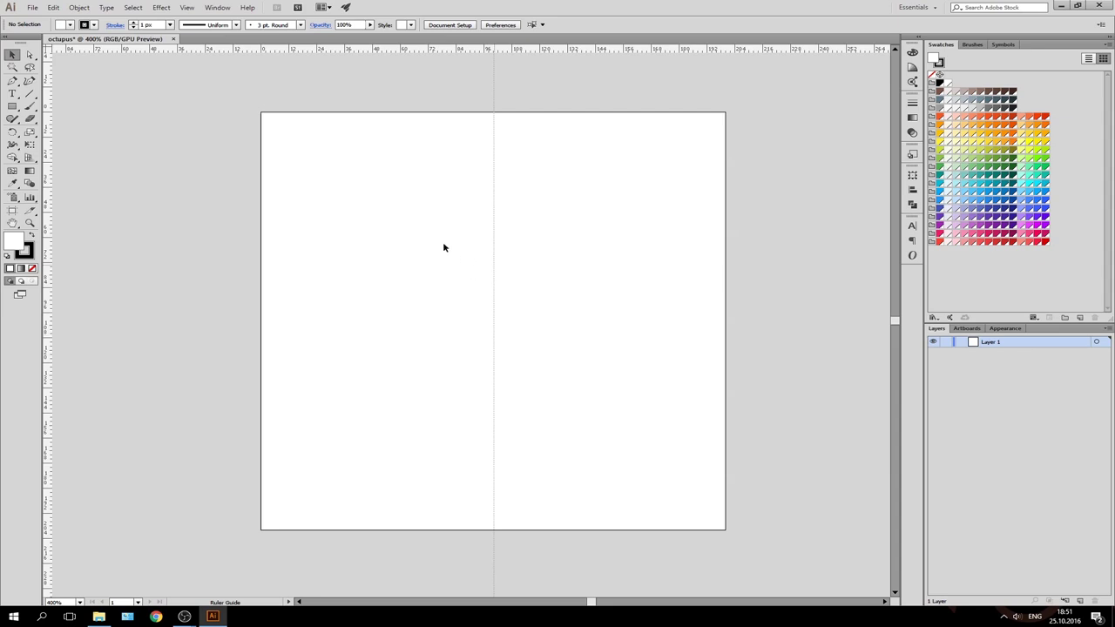
key(ctrl+a)
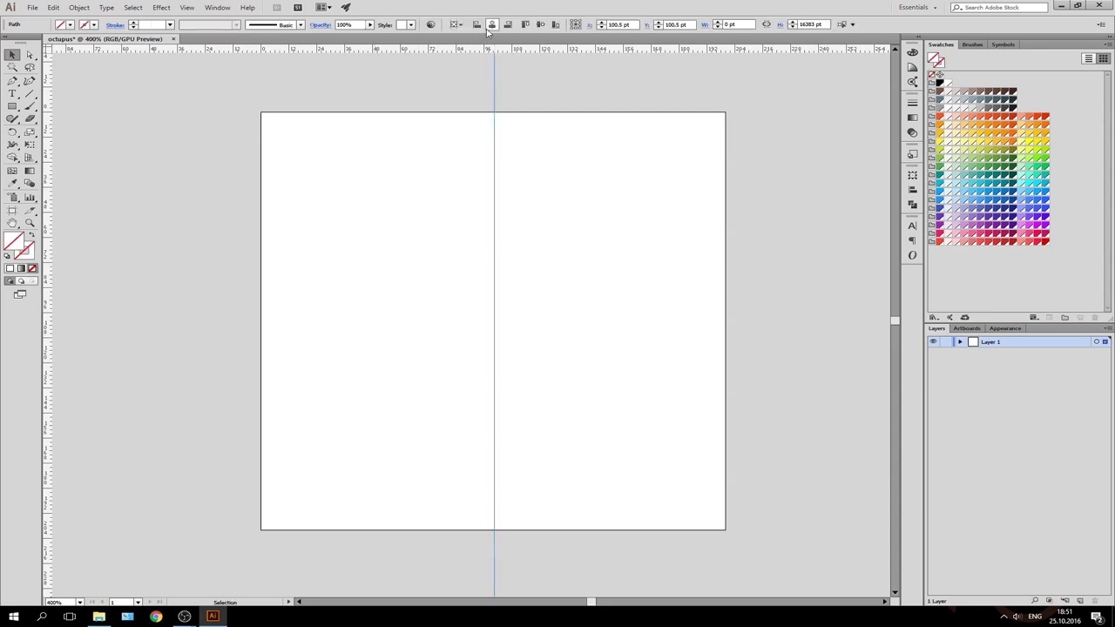
click(456, 25)
click(467, 60)
click(491, 24)
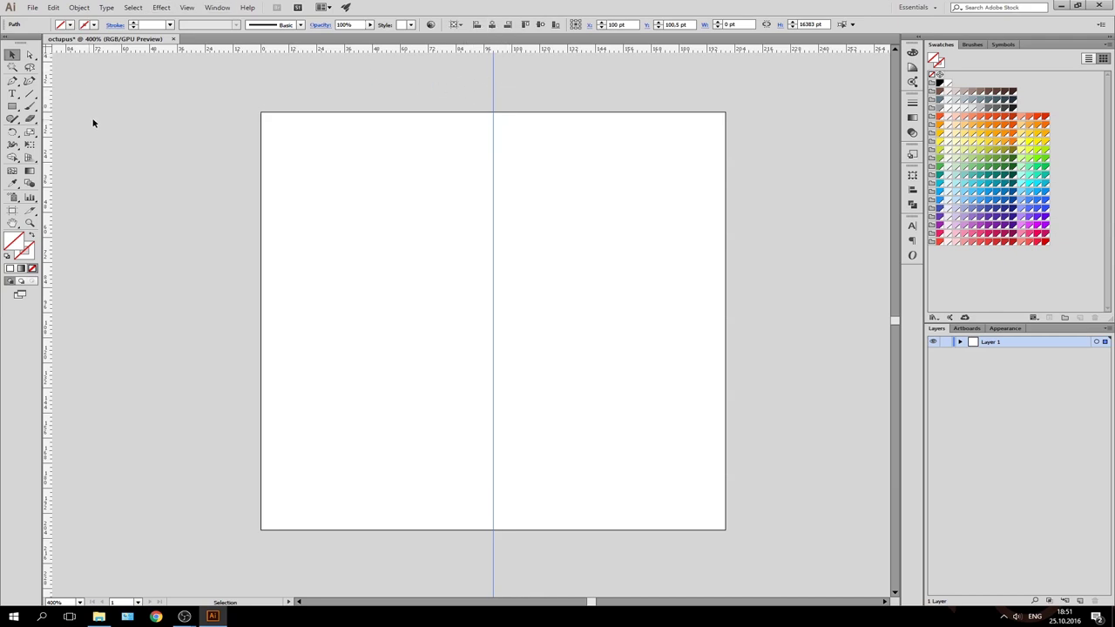
Toggle the rulers and lock the guides via View > Guides
key(ctrl+r)
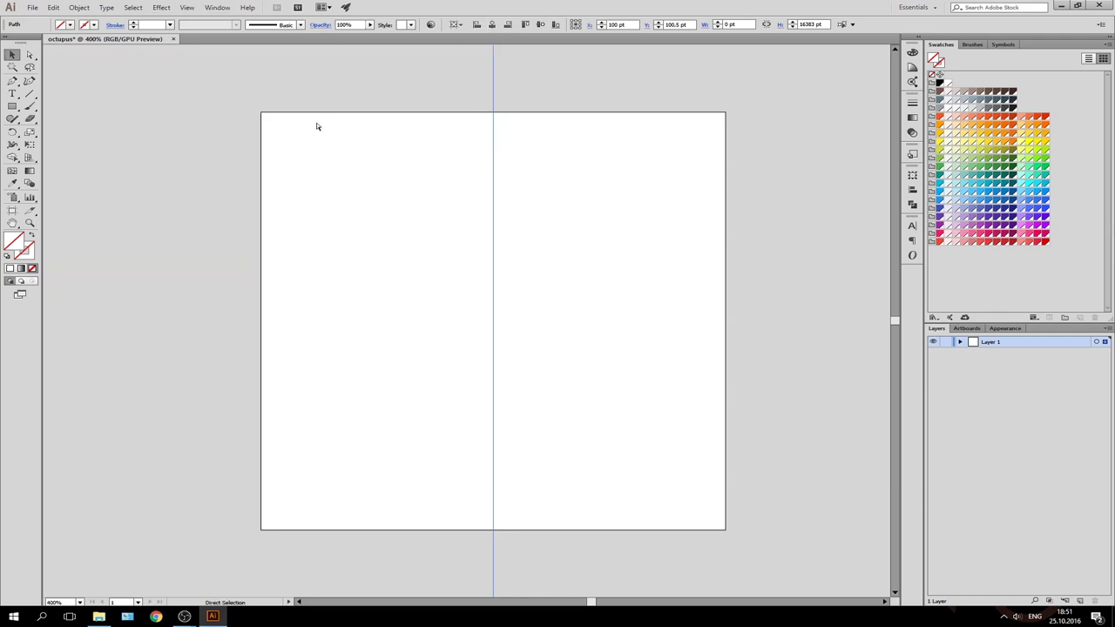
key(ctrl+r)
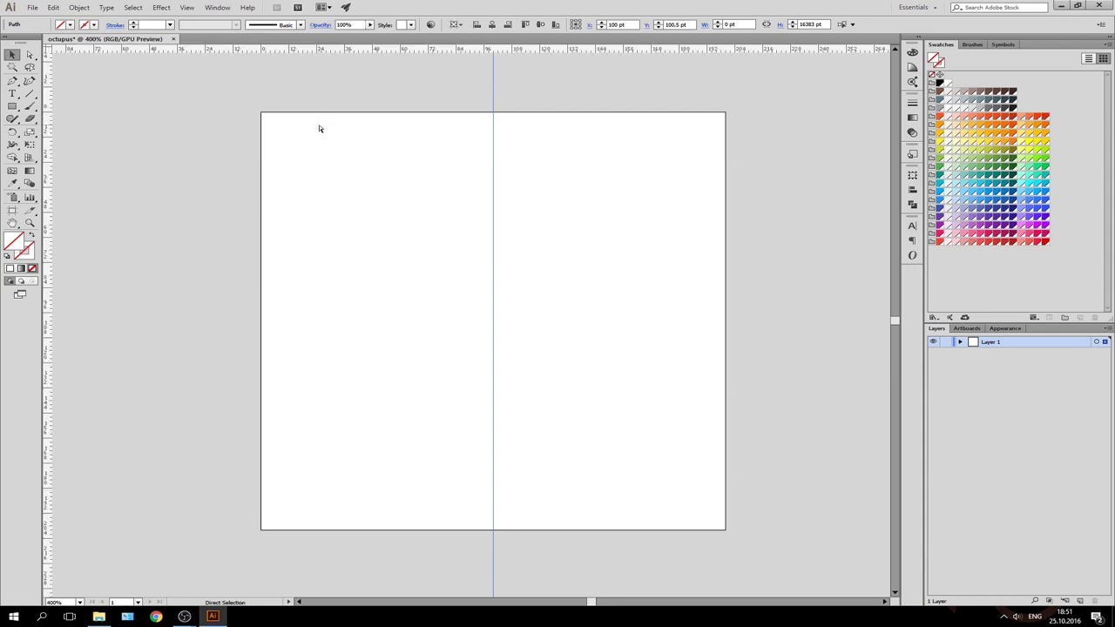
key(ctrl+r)
key(ctrl+r)
click(188, 8)
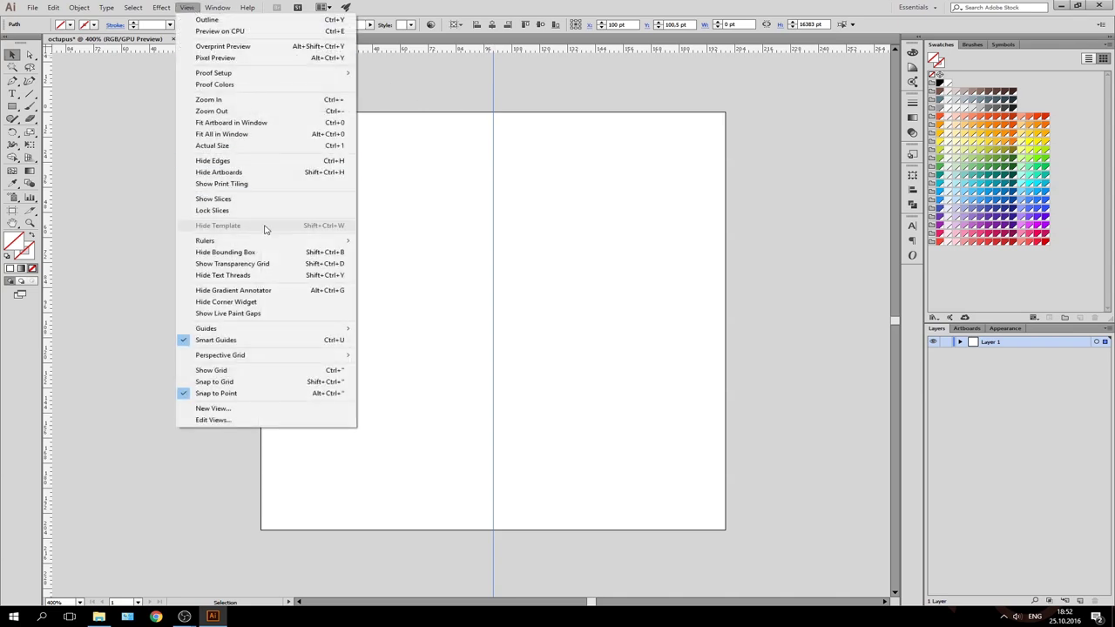
mouse_move(261, 328)
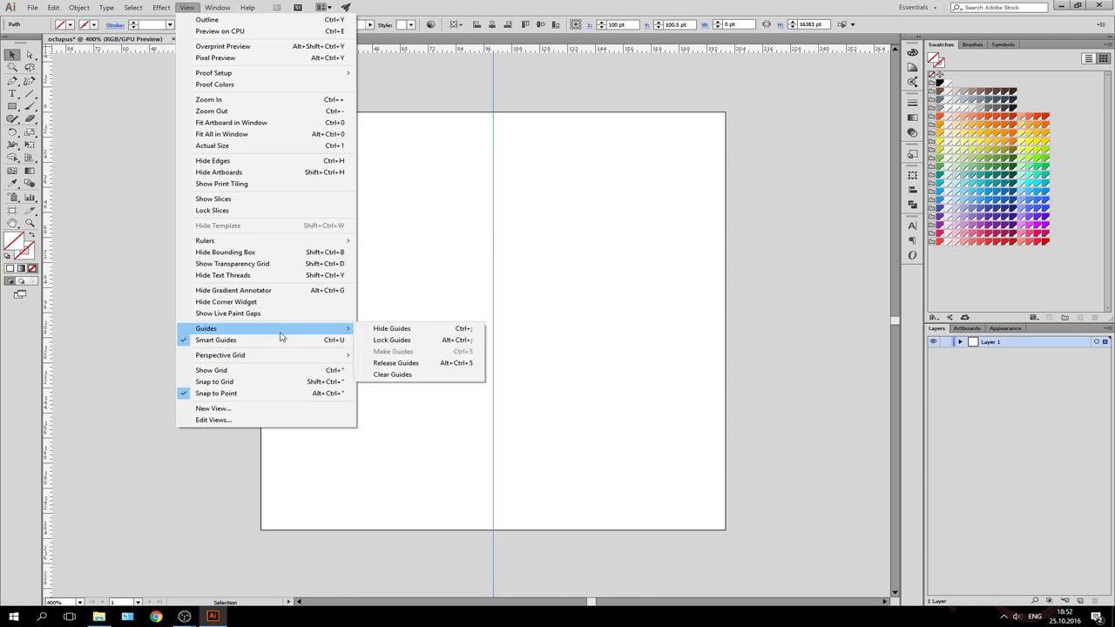
click(393, 340)
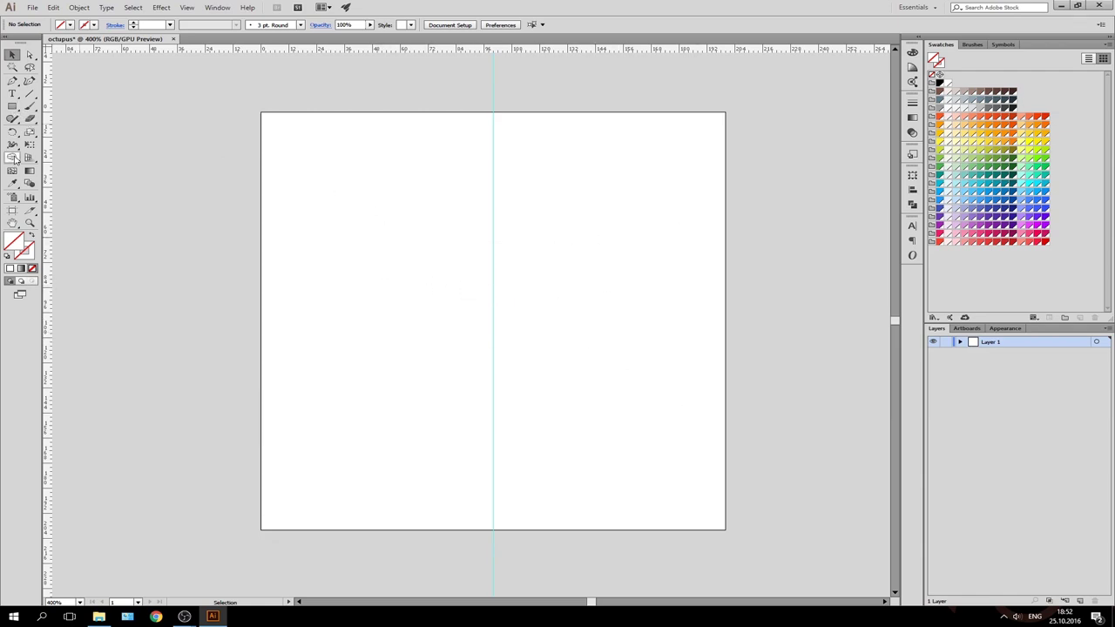
Draw a 17.25 × 56.75 pt ellipse, centre it on the artboard, and nudge it upward
click(13, 106)
drag(15, 110, 57, 133)
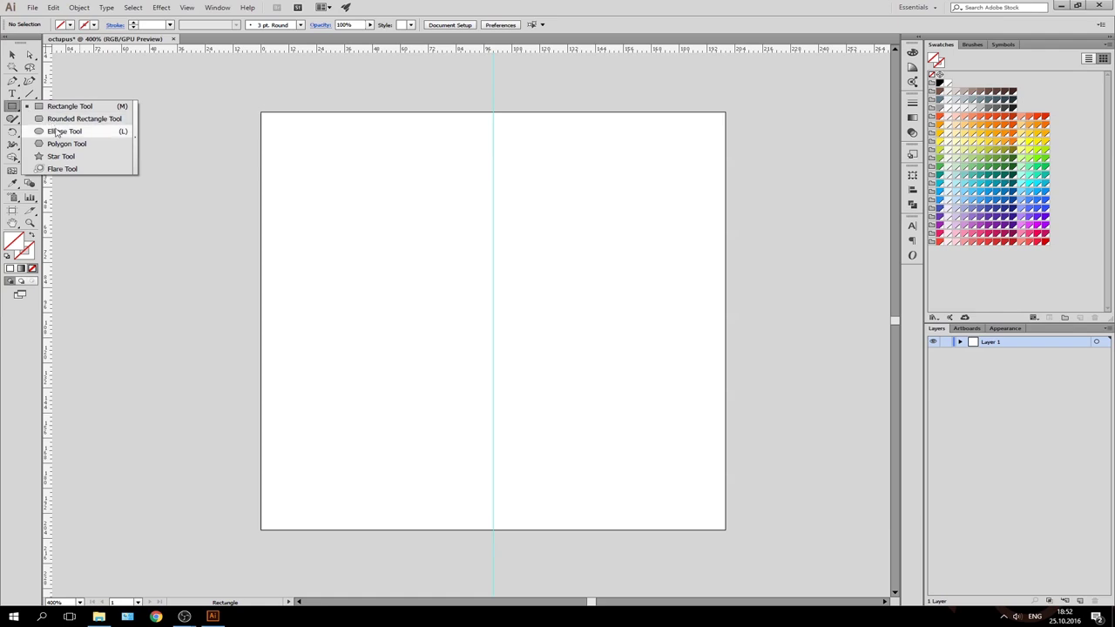
drag(495, 217, 466, 361)
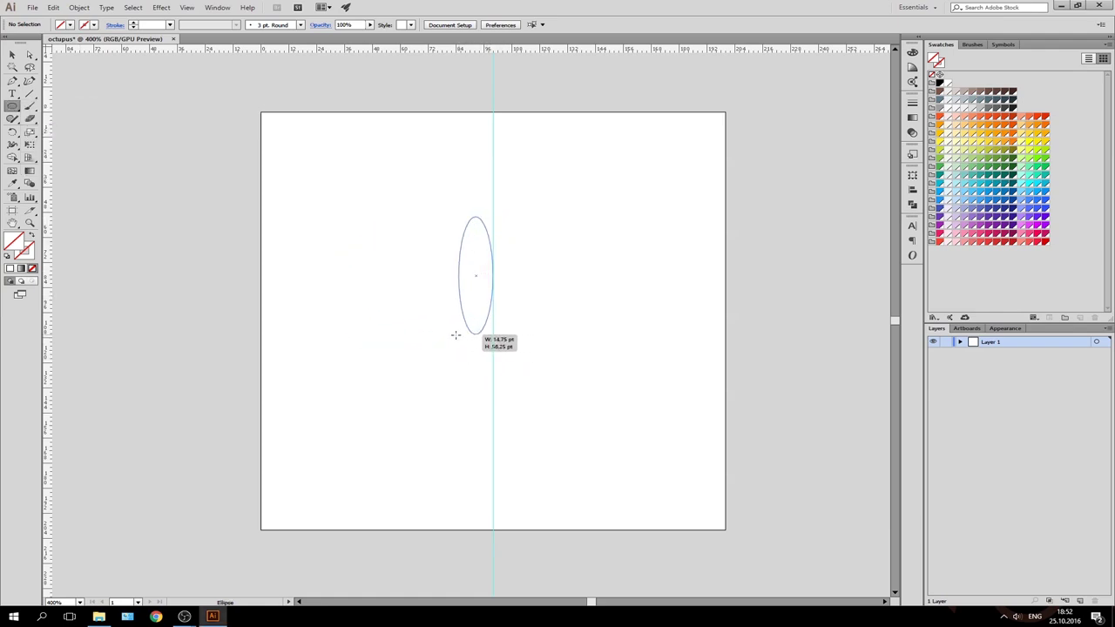
mouse_move(466, 360)
mouse_down()
mouse_move(453, 335)
mouse_move(511, 313)
mouse_up()
key(v)
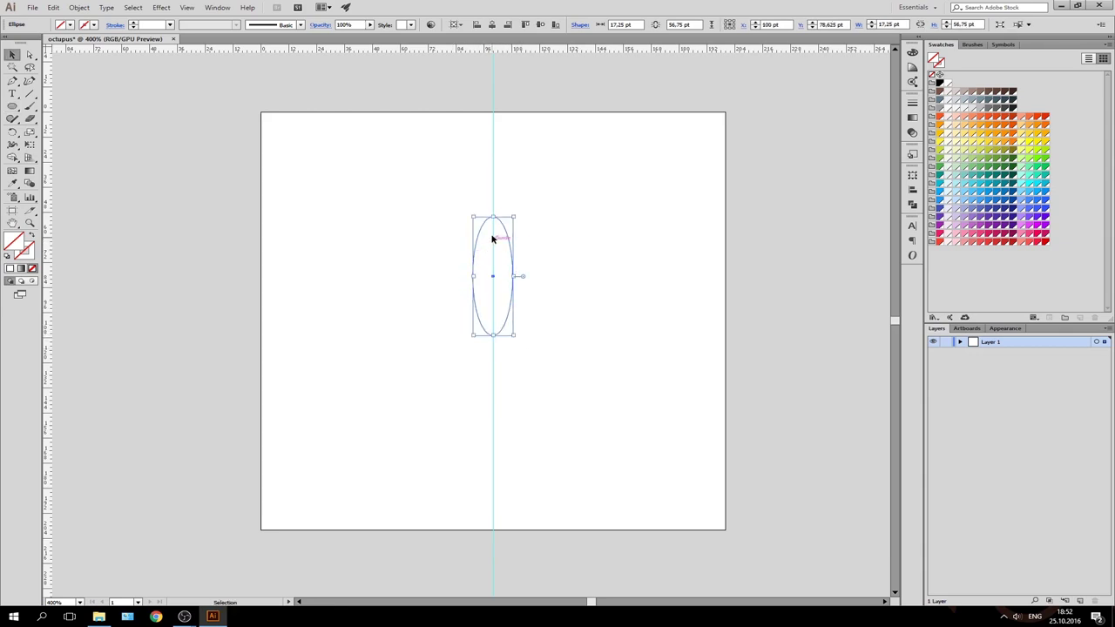
drag(472, 237, 119, 198)
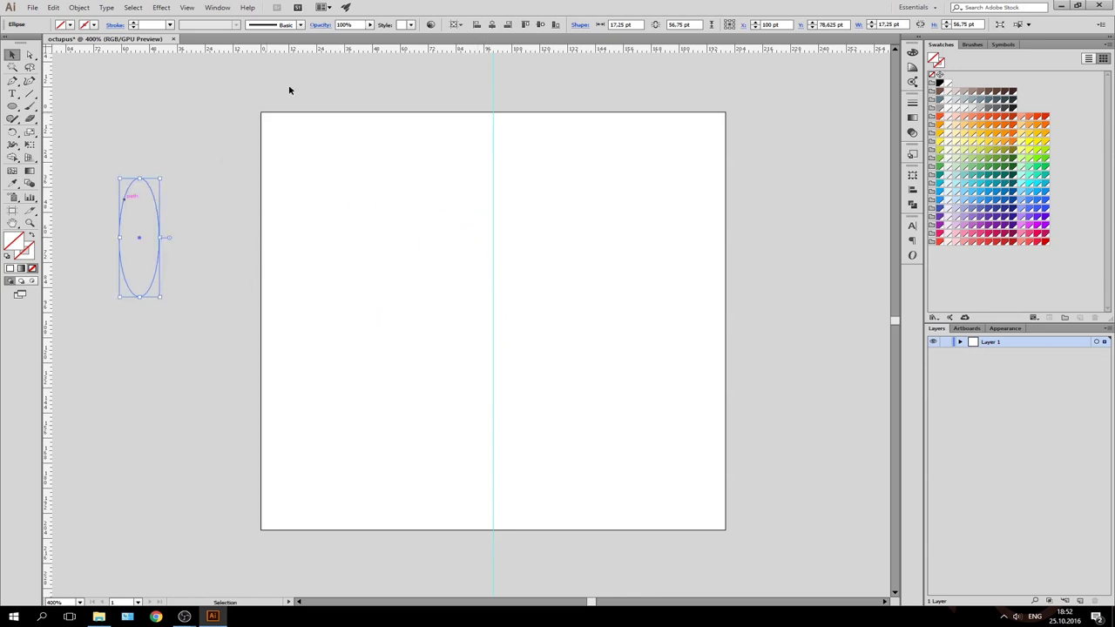
click(491, 24)
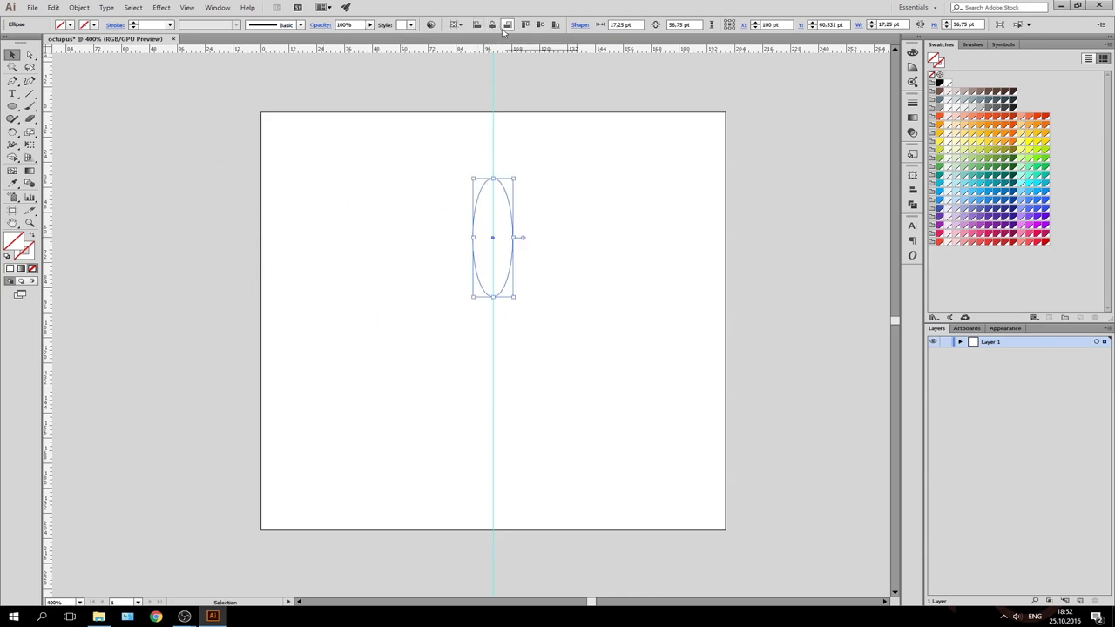
click(540, 24)
click(554, 268)
drag(513, 305, 513, 268)
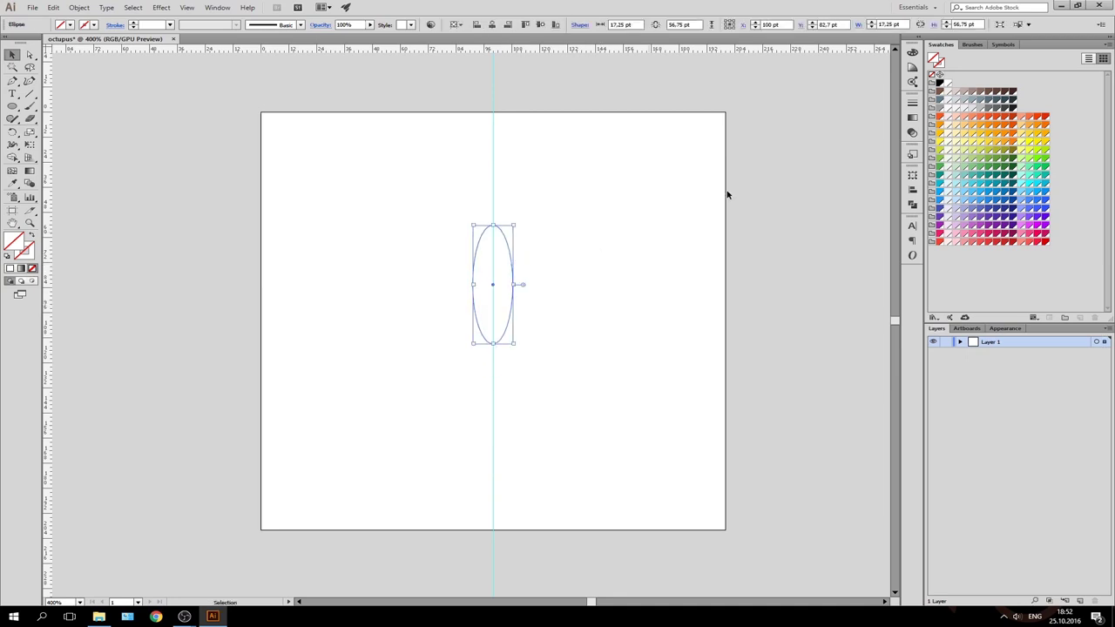
Fill the ellipse orange and select its anchor points with Direct Selection
click(939, 119)
click(637, 280)
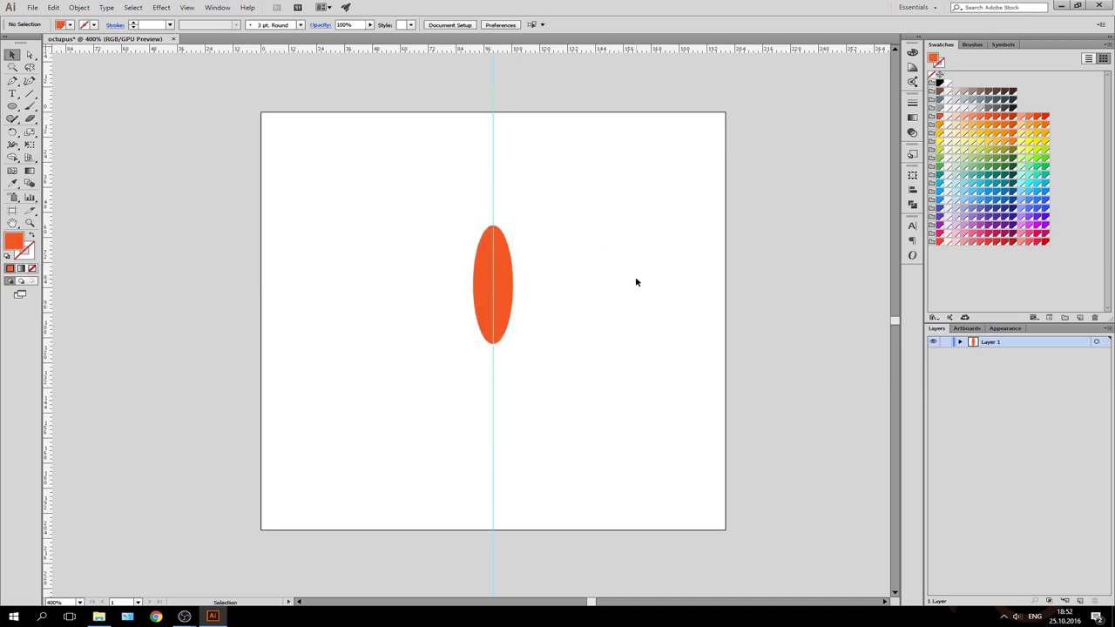
click(515, 285)
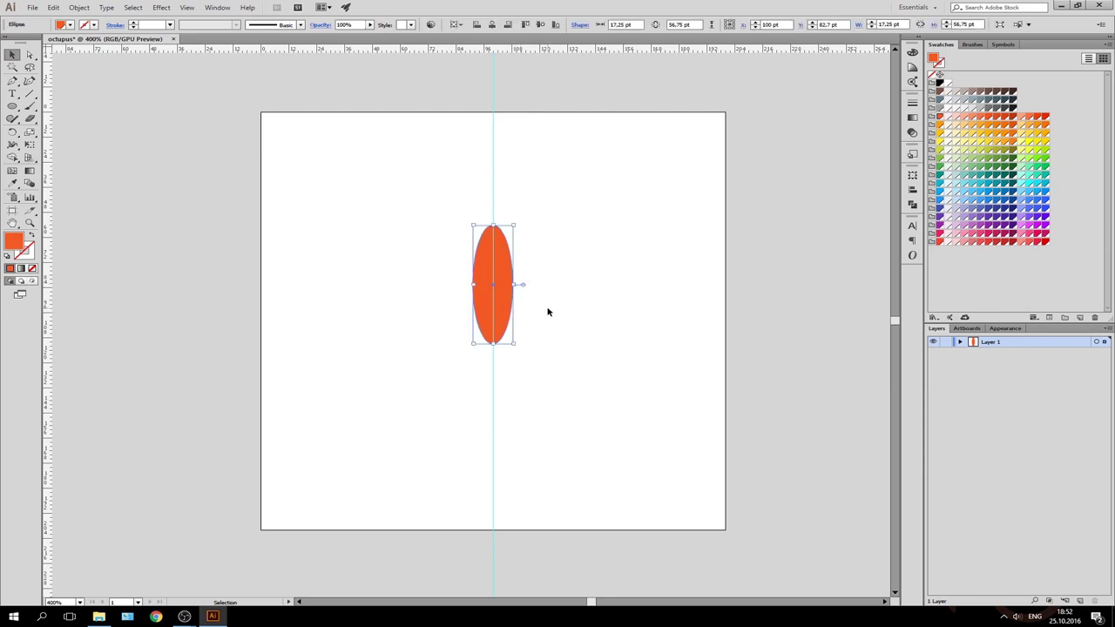
click(28, 56)
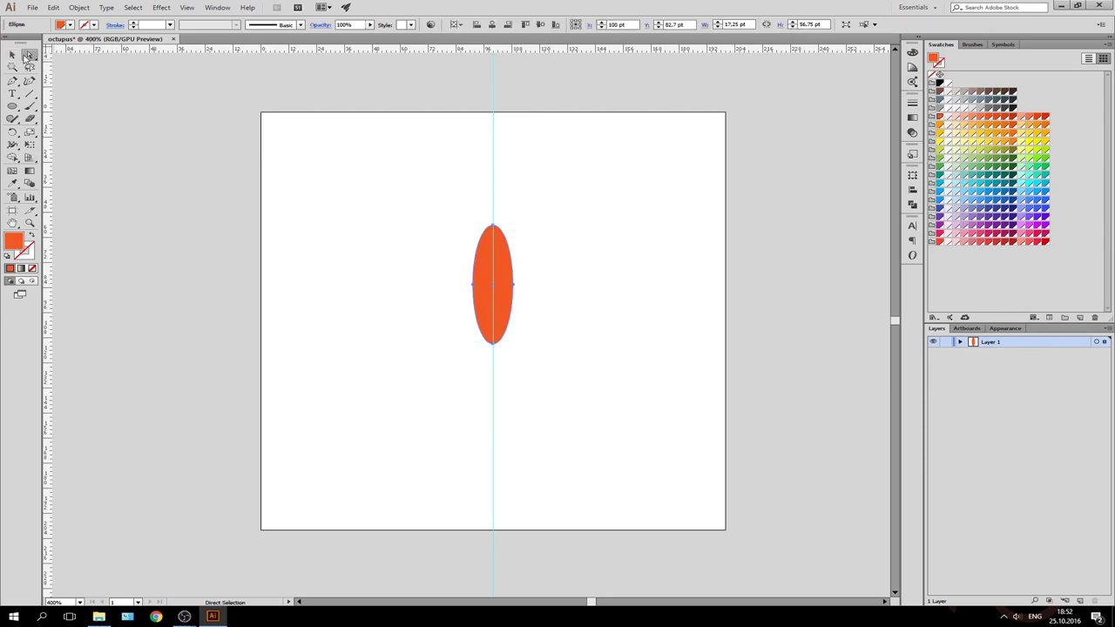
drag(480, 216, 514, 238)
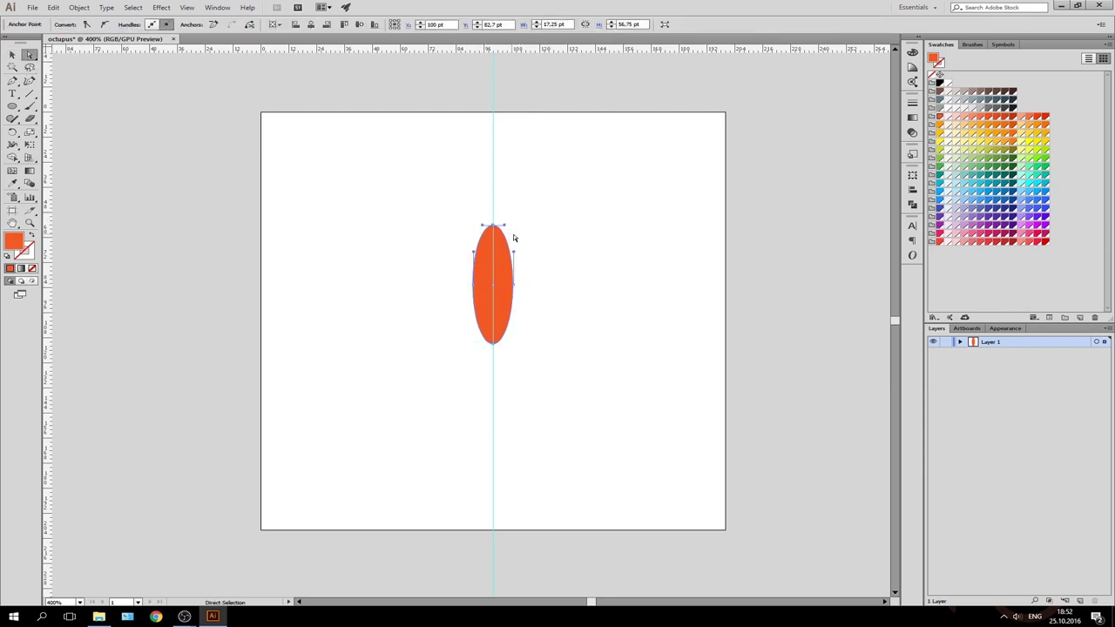
click(496, 286)
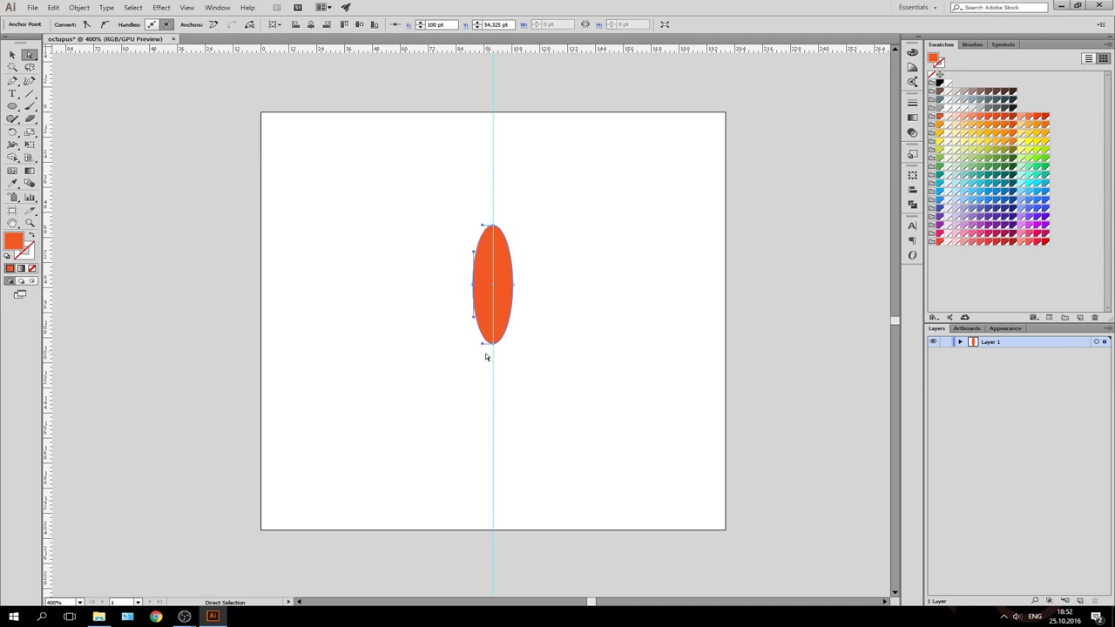
drag(486, 356, 510, 332)
click(480, 283)
Nudge the left anchor outward and delete the right anchor to leave the left half
key(Left)
key(Left)
key(Down)
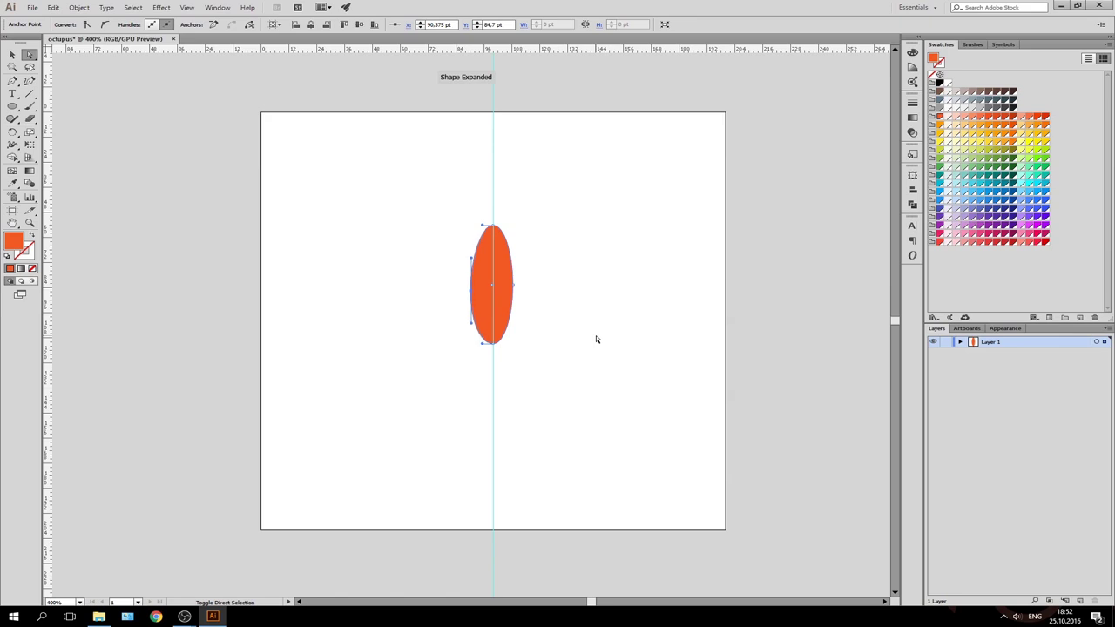
key(Down)
key(Down)
key(Down)
key(Down)
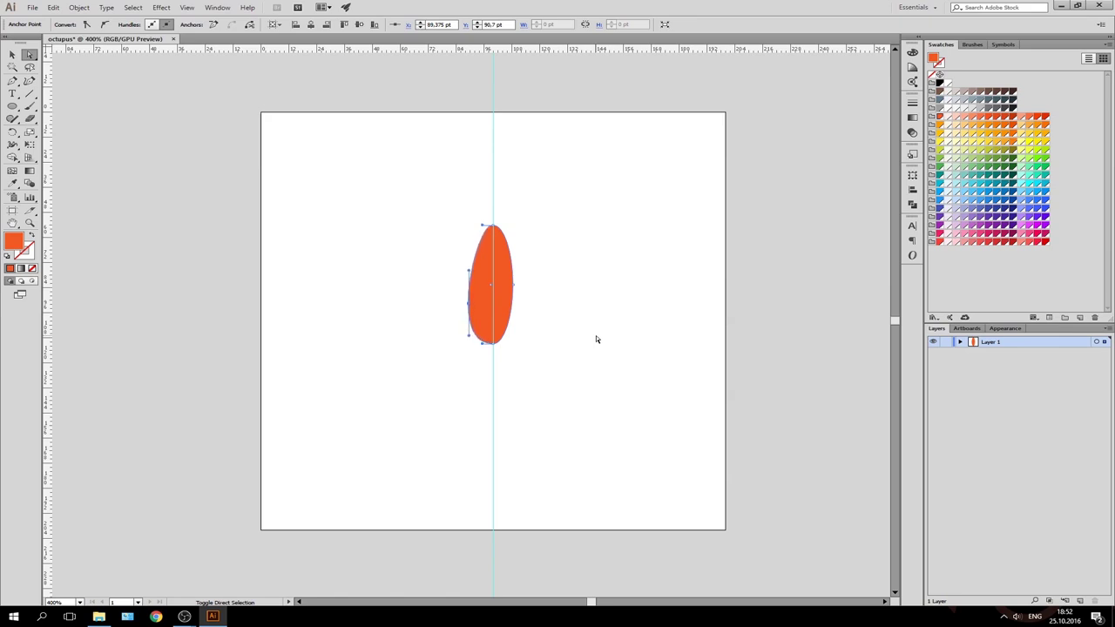
key(Down)
key(Down)
key(Right)
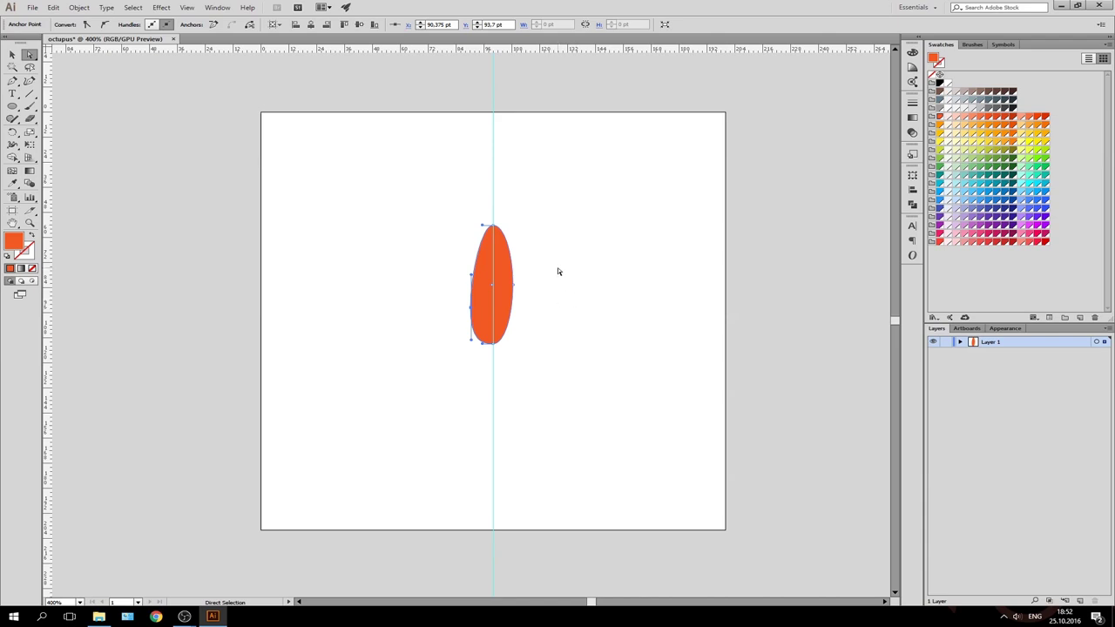
drag(556, 266, 520, 303)
key(Delete)
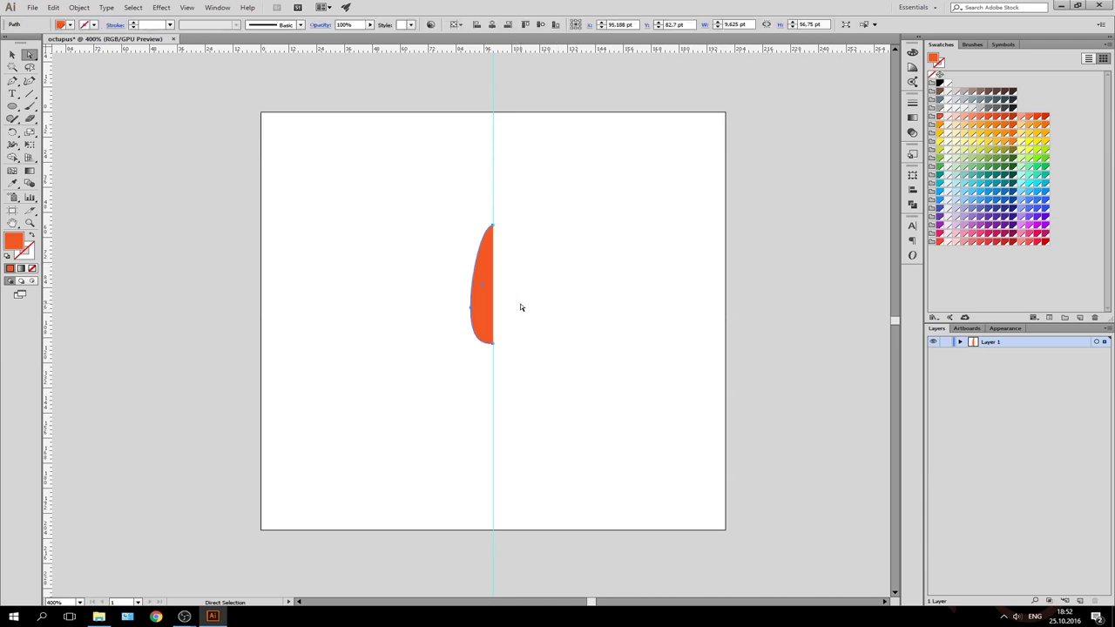
key(Delete)
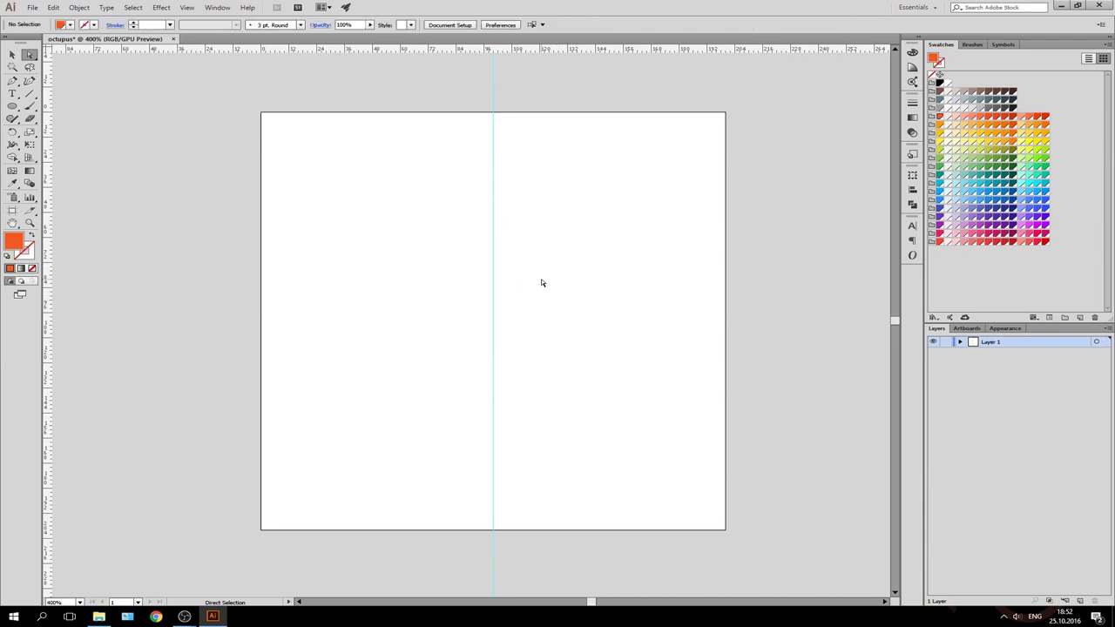
key(ctrl+z)
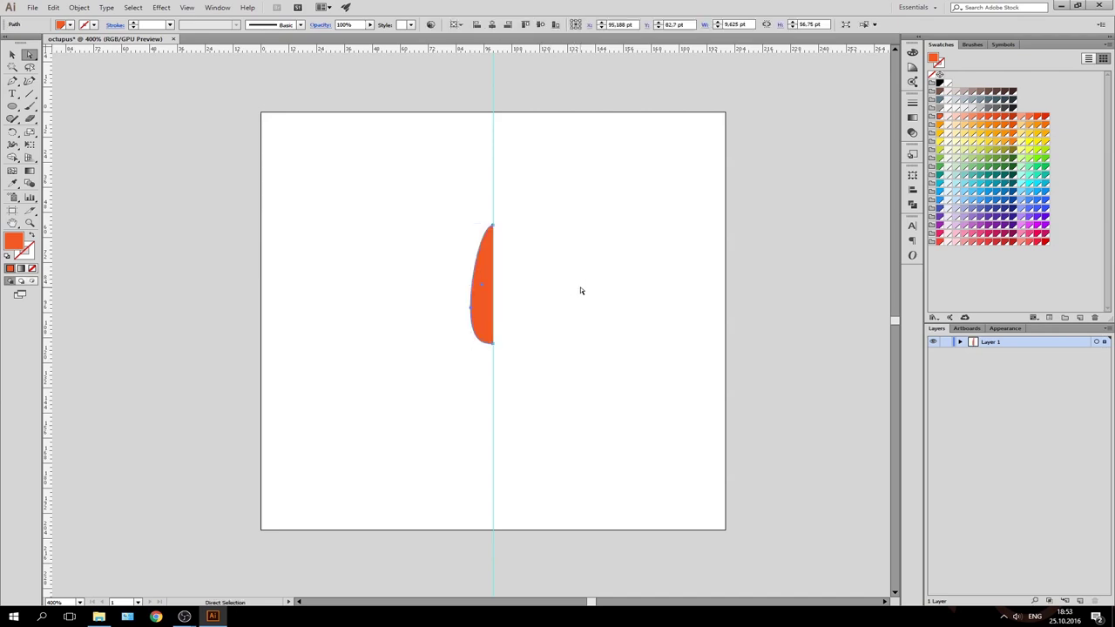
Snap the 9.625 × 56.75 pt half-shape's flat edge onto the centre guide
key(v)
key(a)
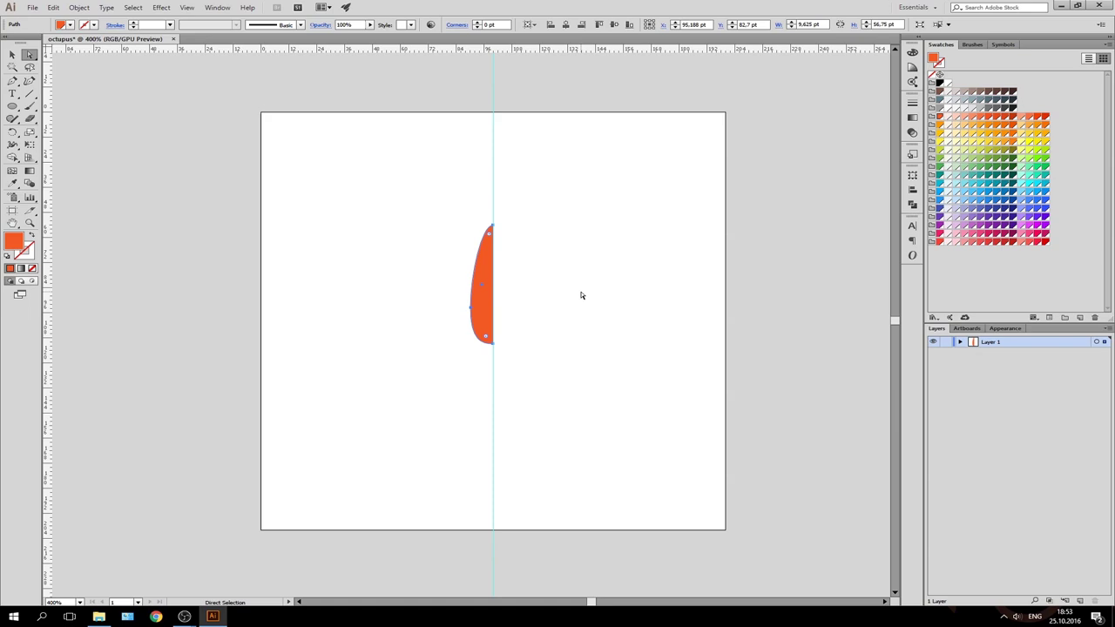
key(v)
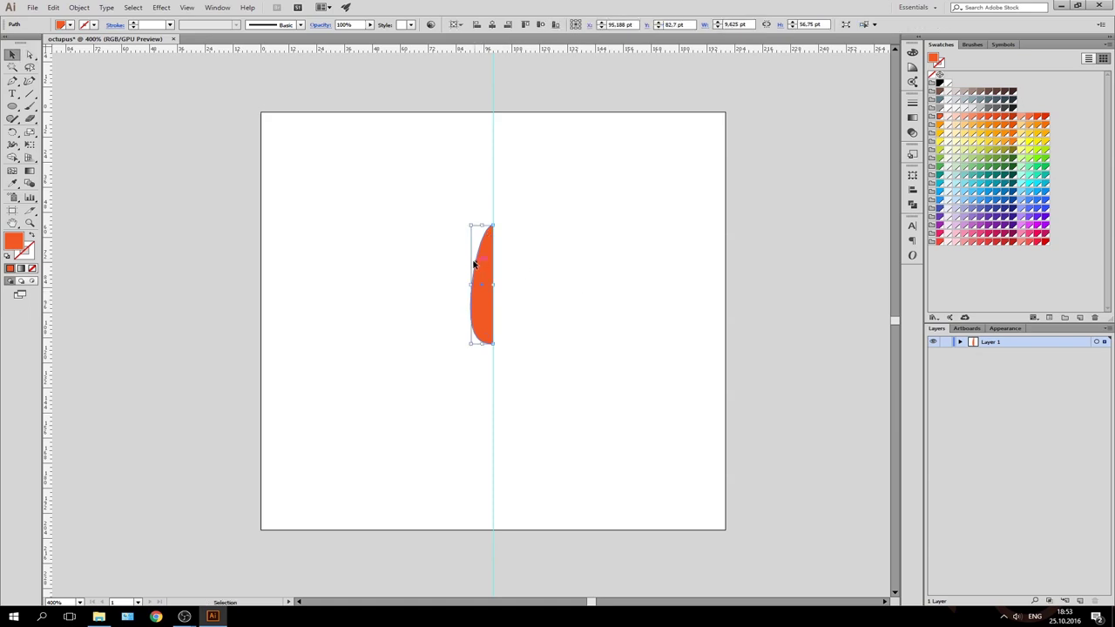
drag(474, 263, 418, 263)
click(455, 279)
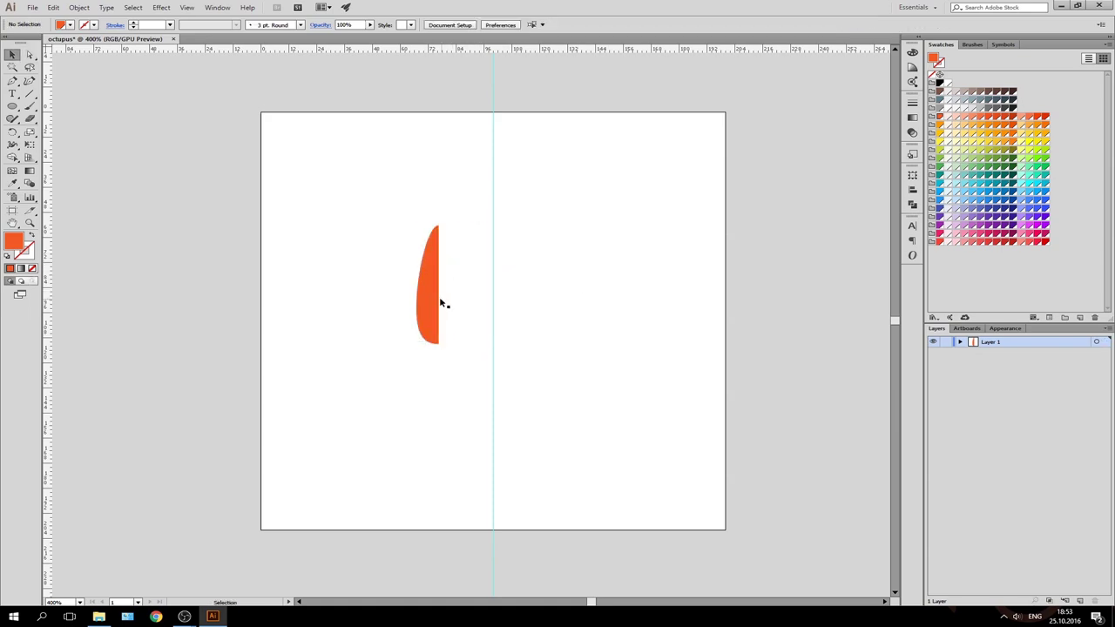
drag(438, 301, 493, 300)
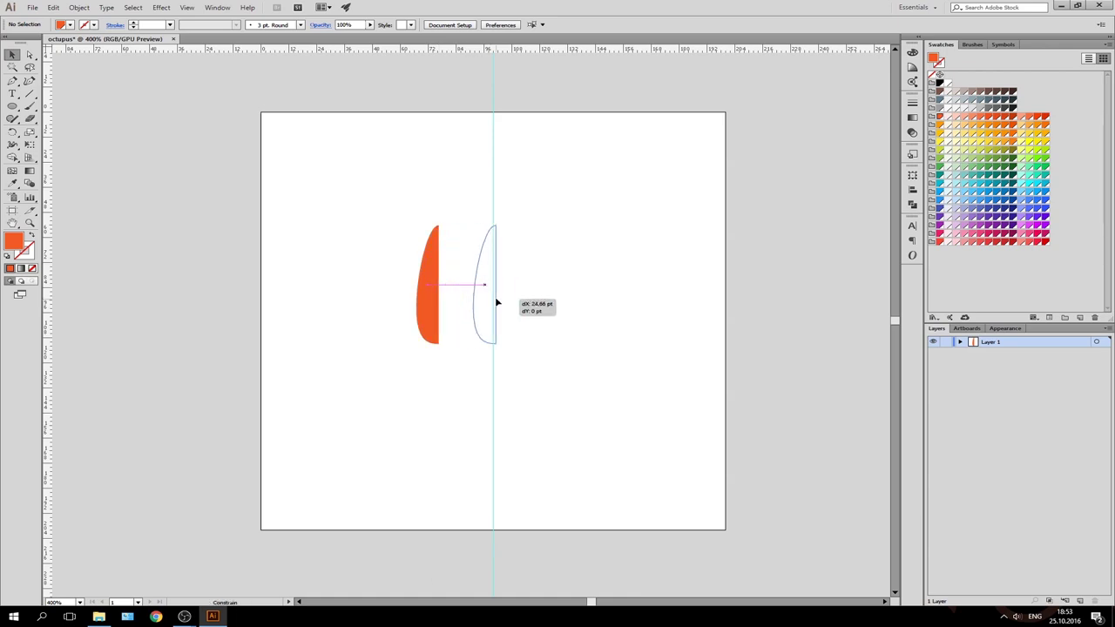
click(550, 328)
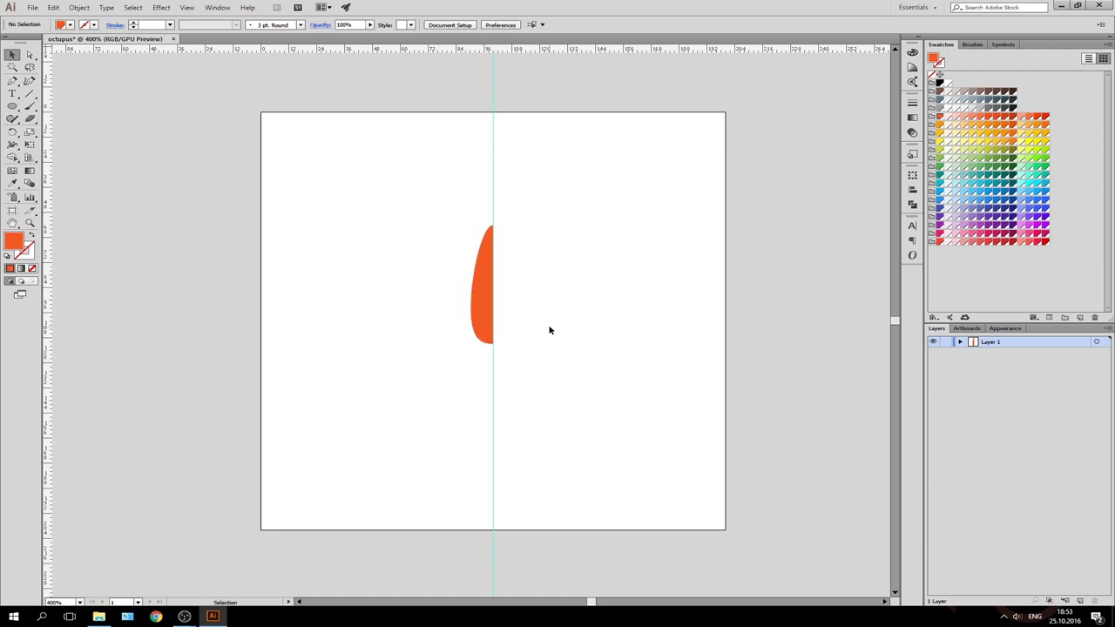
click(477, 342)
key(a)
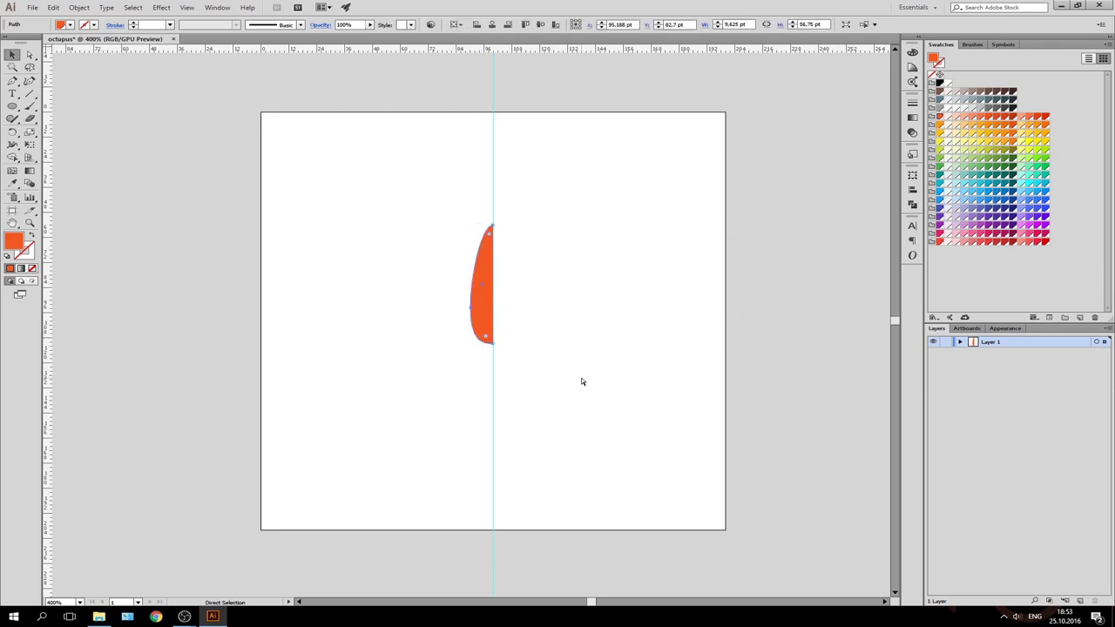
key(v)
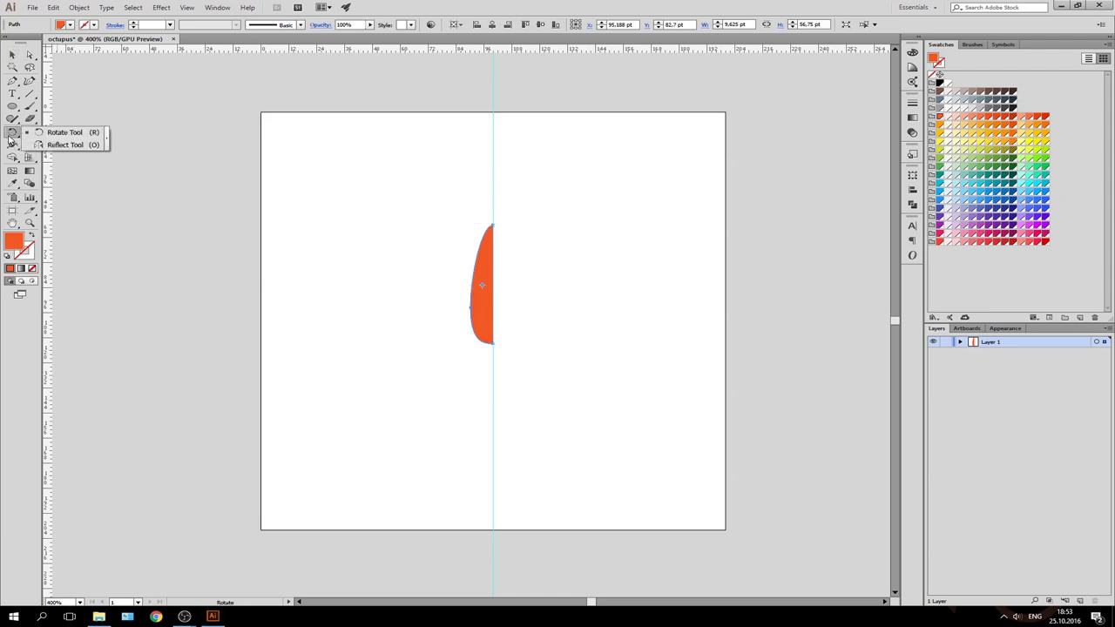
Reflect the half-shape across a horizontal axis at its top anchor, creating a flipped copy
drag(11, 138, 46, 148)
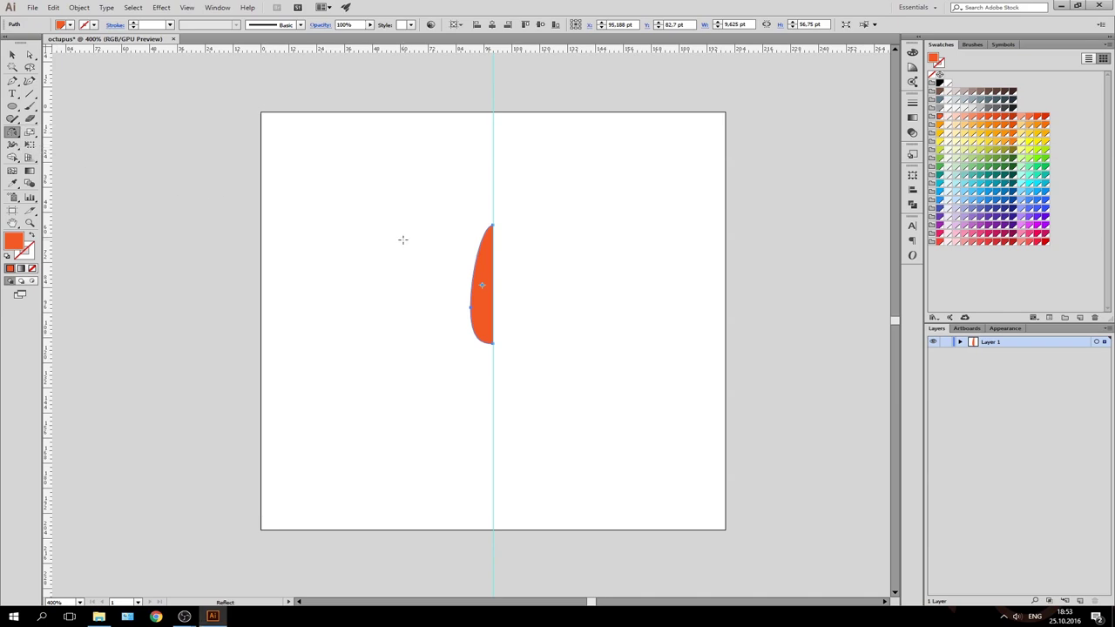
key(ctrl+shift+a)
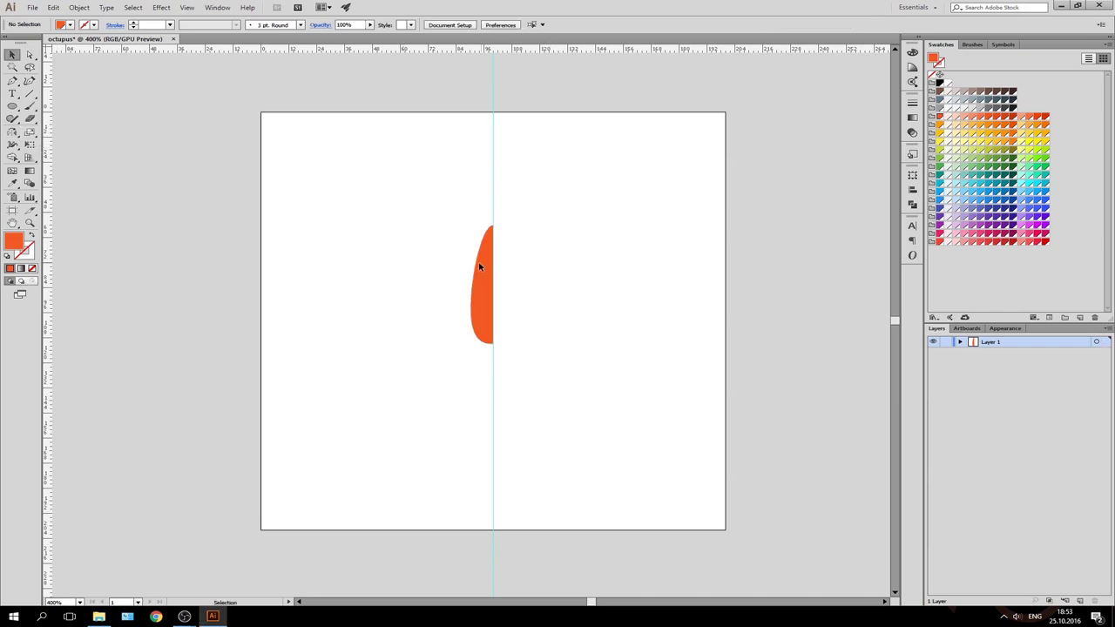
click(479, 267)
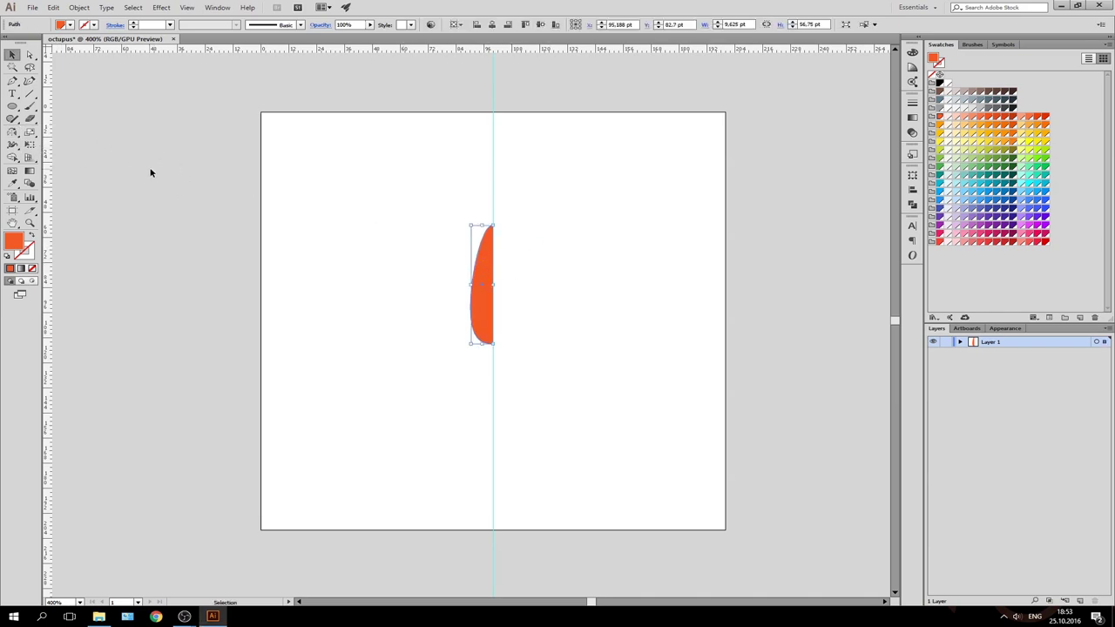
key(o)
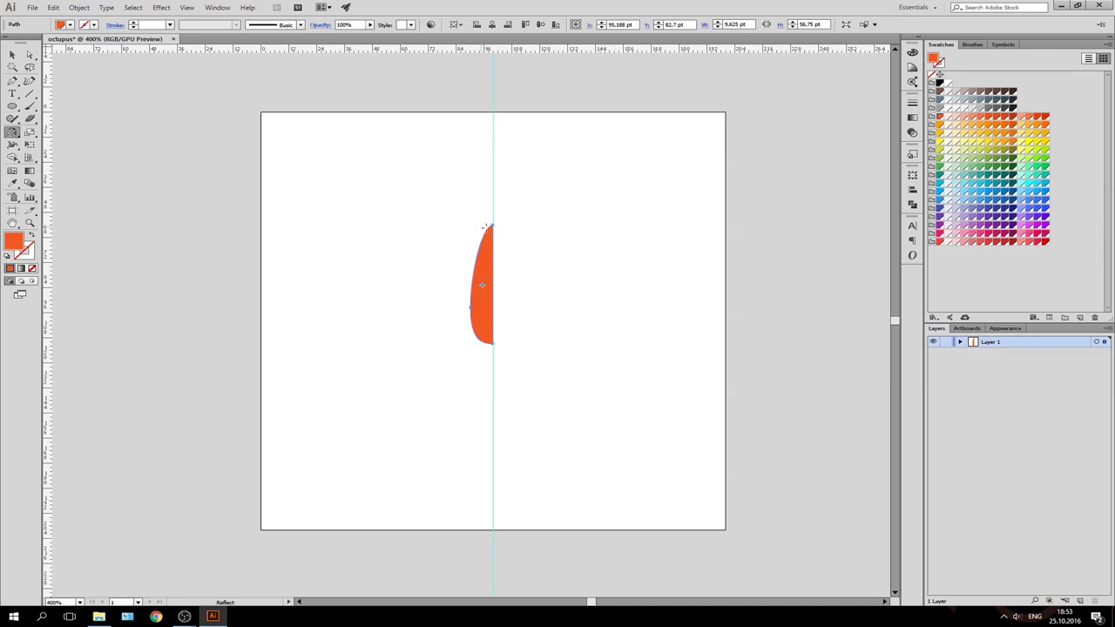
alt+click(492, 227)
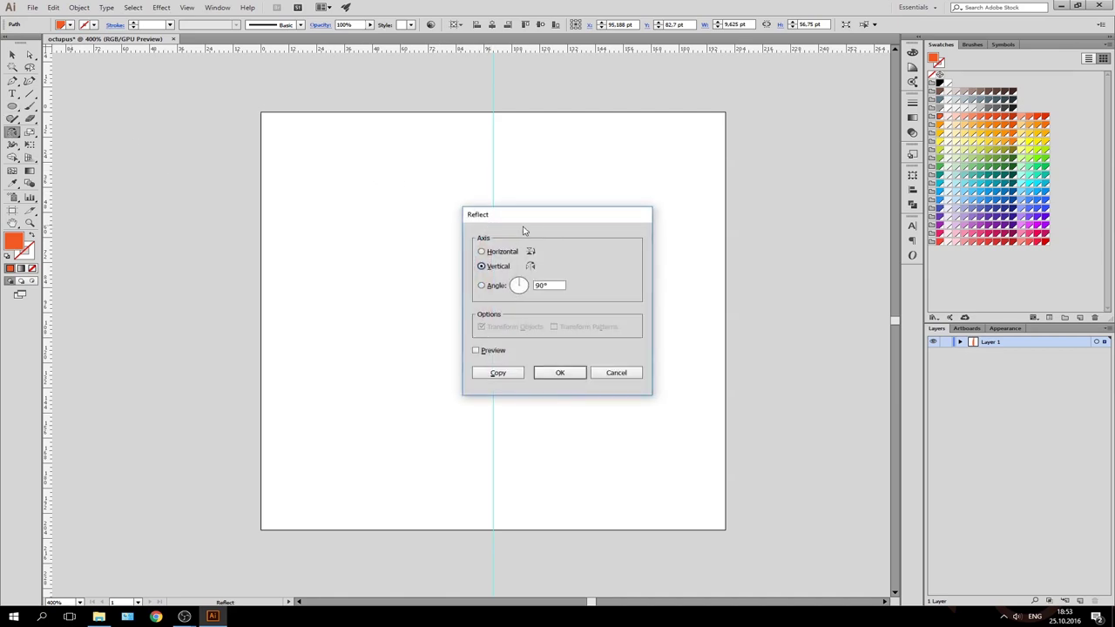
drag(531, 214, 704, 207)
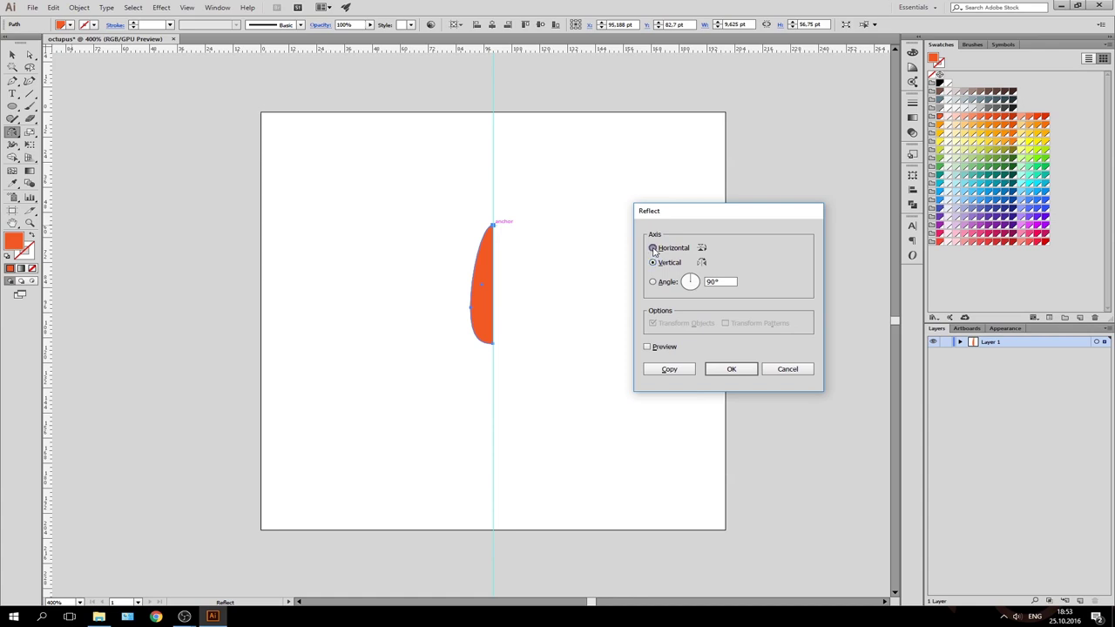
click(648, 347)
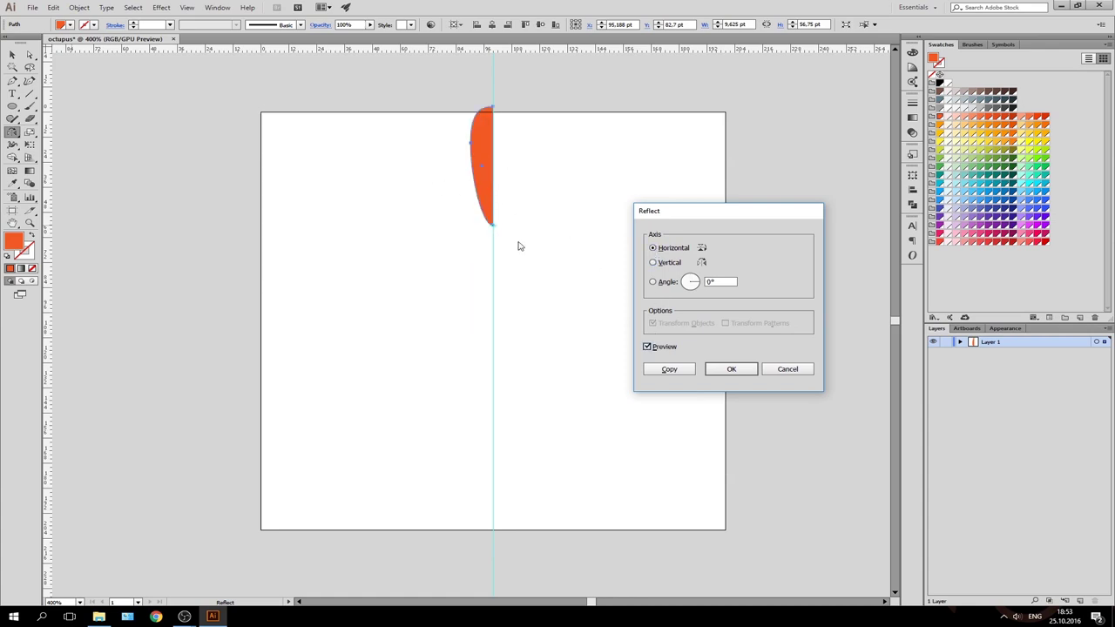
click(659, 370)
Move the flipped copy down and pull its top point into a small rounded cap
key(v)
click(478, 193)
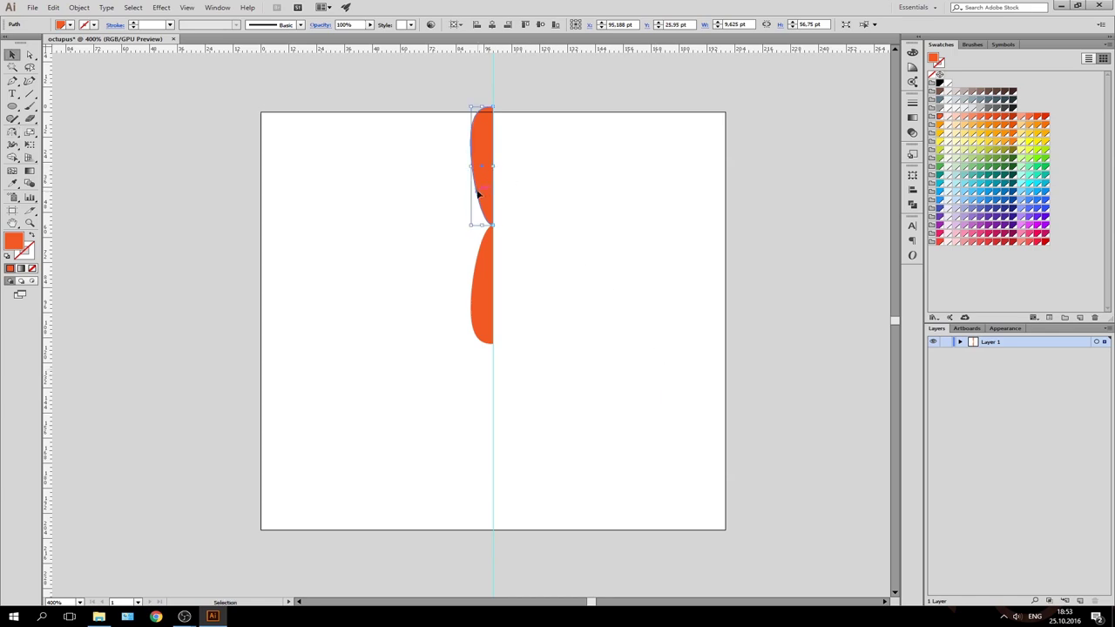
mouse_move(477, 193)
mouse_down()
mouse_move(470, 274)
mouse_move(468, 239)
mouse_move(427, 212)
mouse_move(252, 206)
mouse_move(550, 194)
mouse_move(589, 203)
mouse_move(270, 189)
mouse_move(470, 182)
mouse_move(505, 230)
mouse_move(600, 300)
mouse_move(445, 154)
mouse_move(468, 170)
mouse_move(479, 262)
mouse_up()
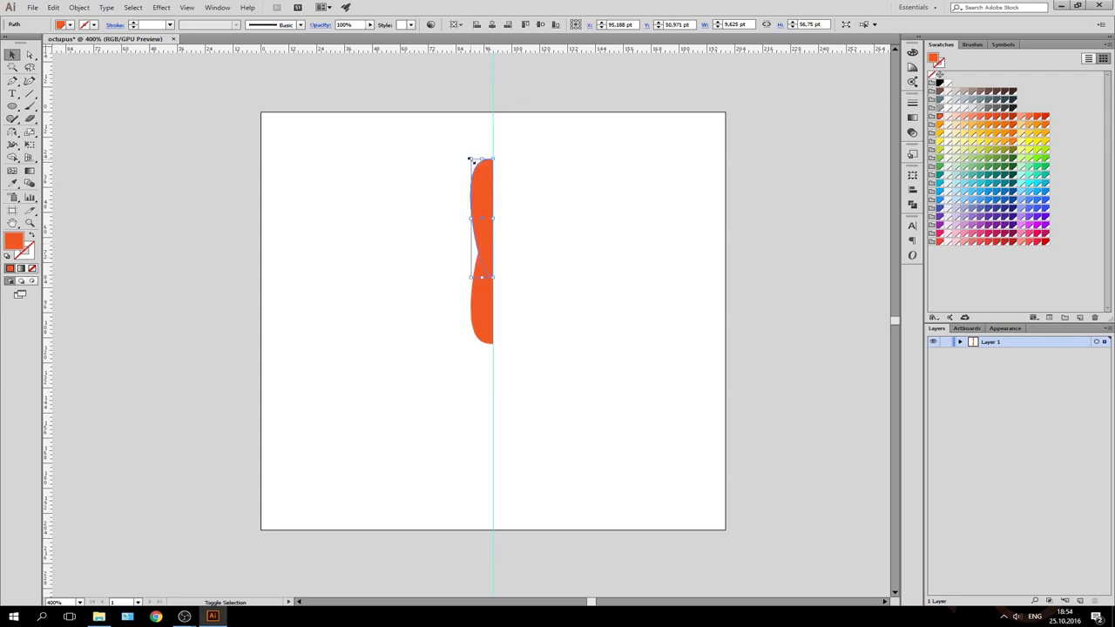
drag(470, 159, 481, 202)
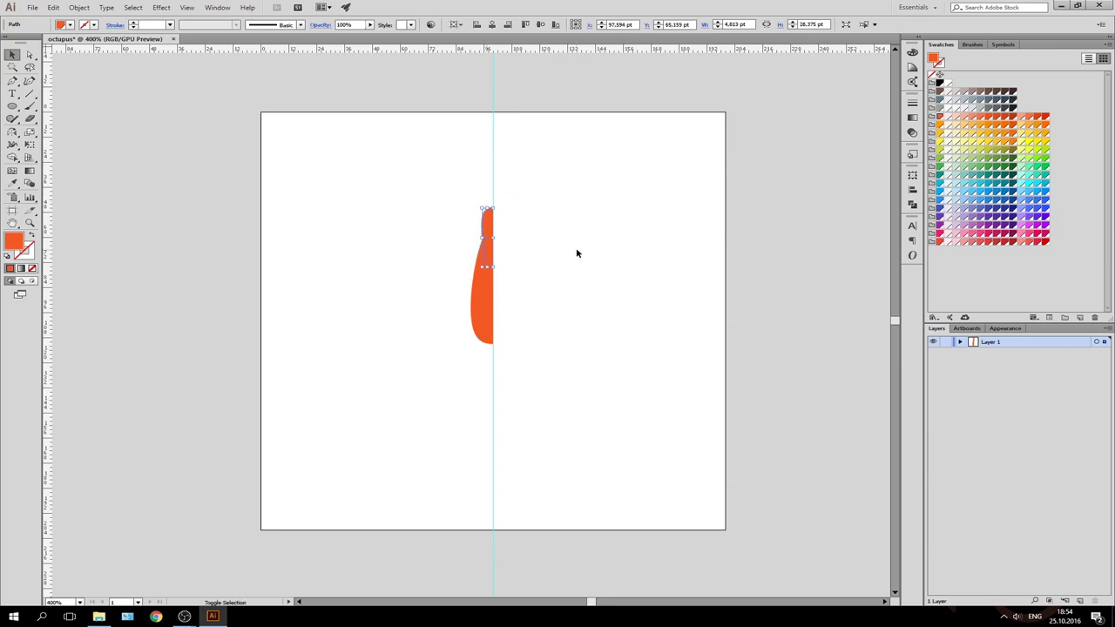
click(584, 254)
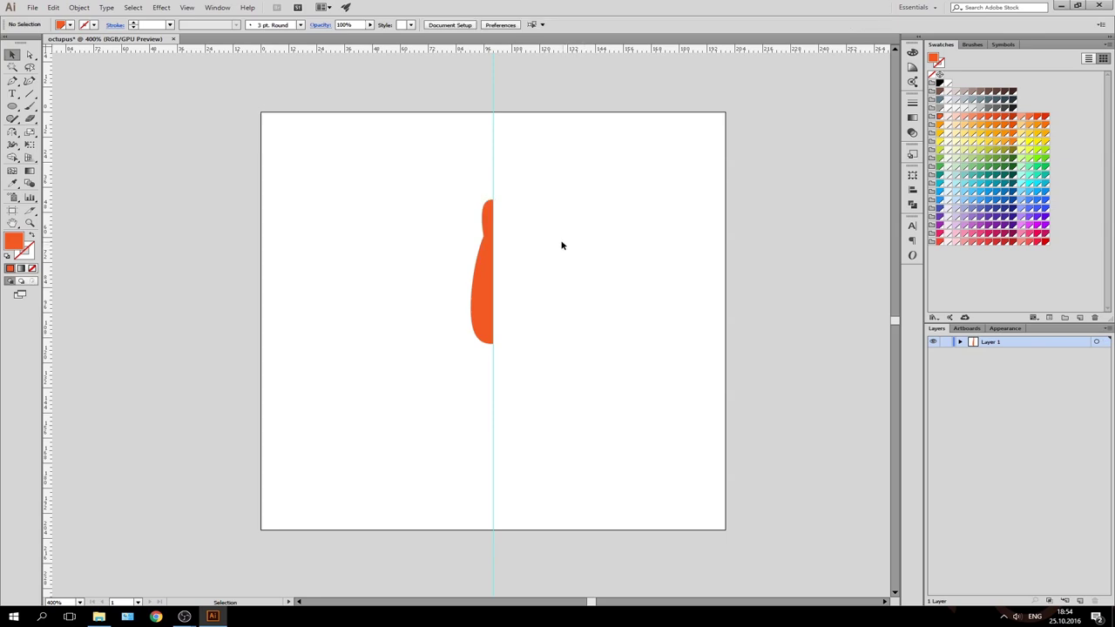
mouse_move(483, 225)
mouse_down()
mouse_move(486, 209)
mouse_move(481, 225)
mouse_up()
click(587, 238)
key(p)
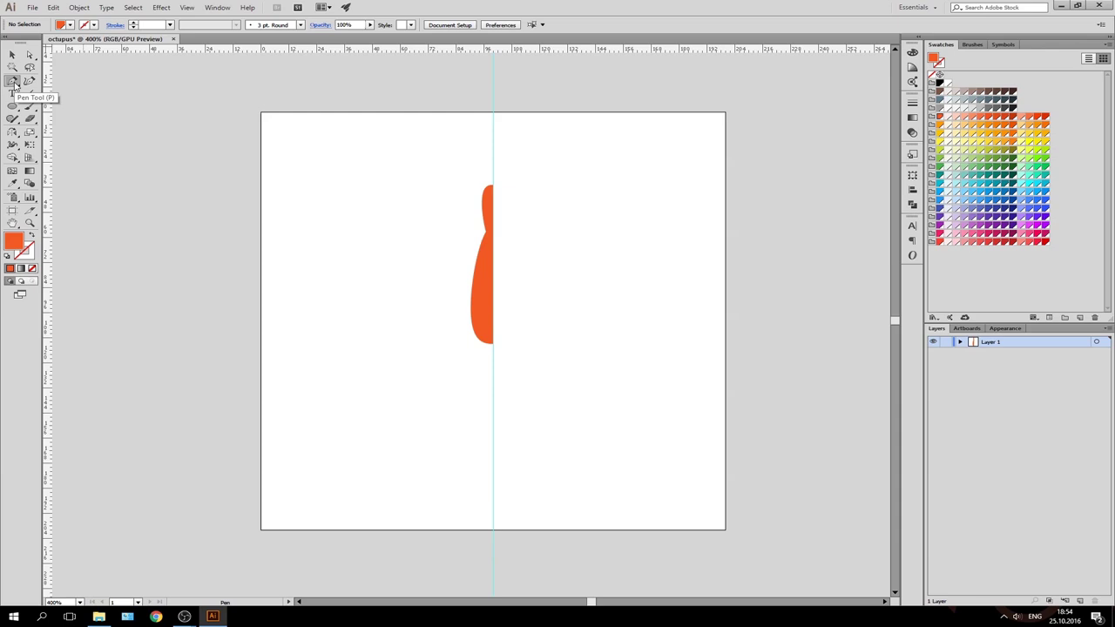
Pen-draw a trial looped curve from the body's bottom point out to the lower left
click(485, 341)
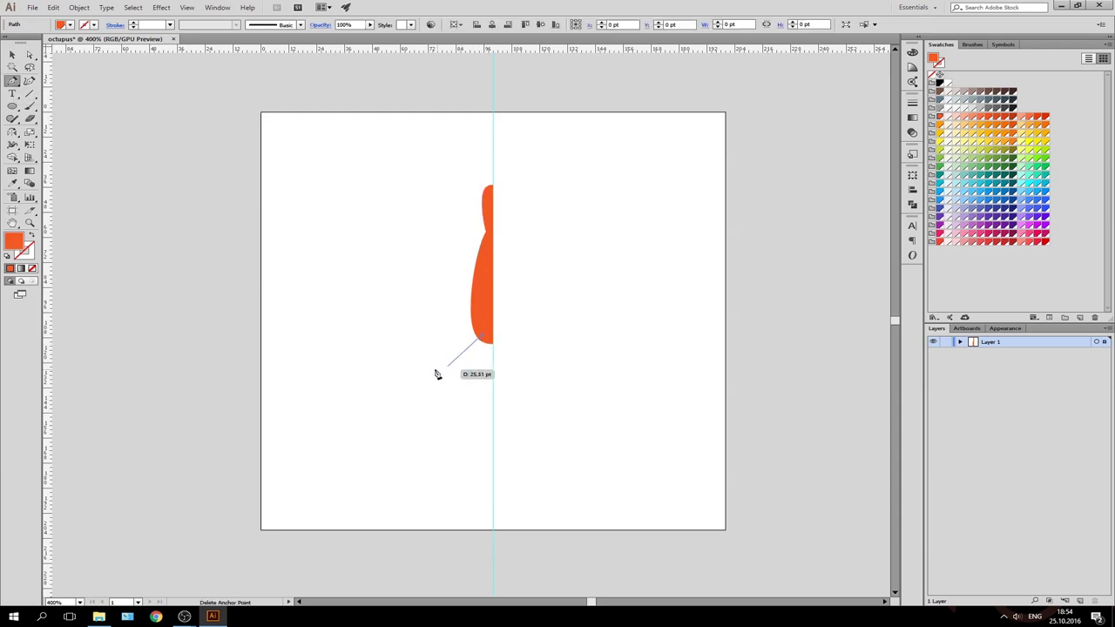
drag(421, 364, 284, 376)
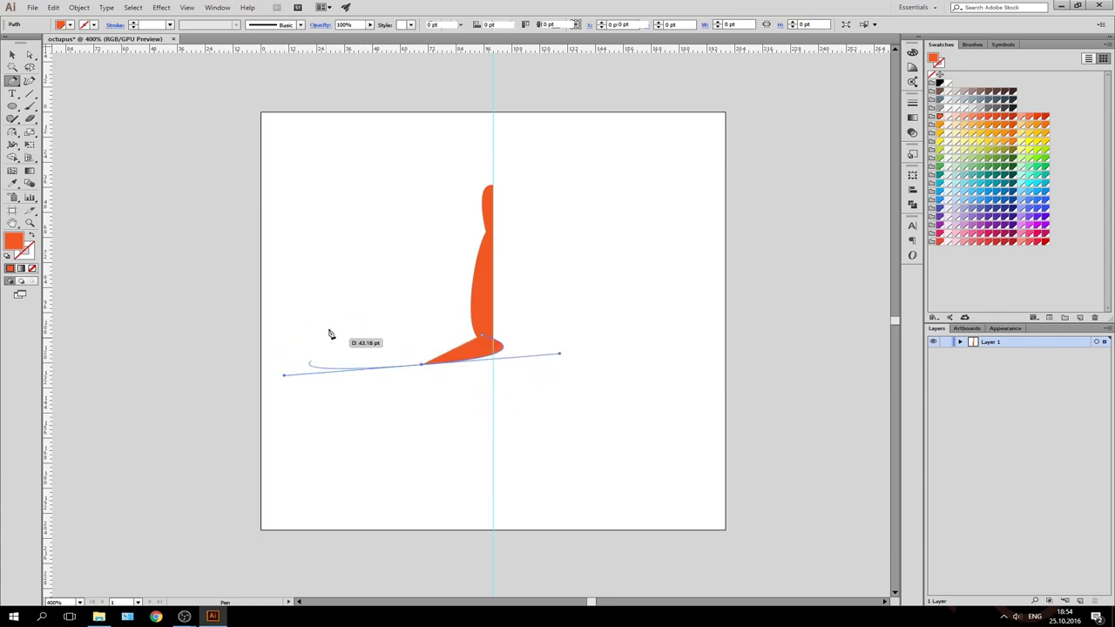
click(373, 276)
click(443, 423)
key(v)
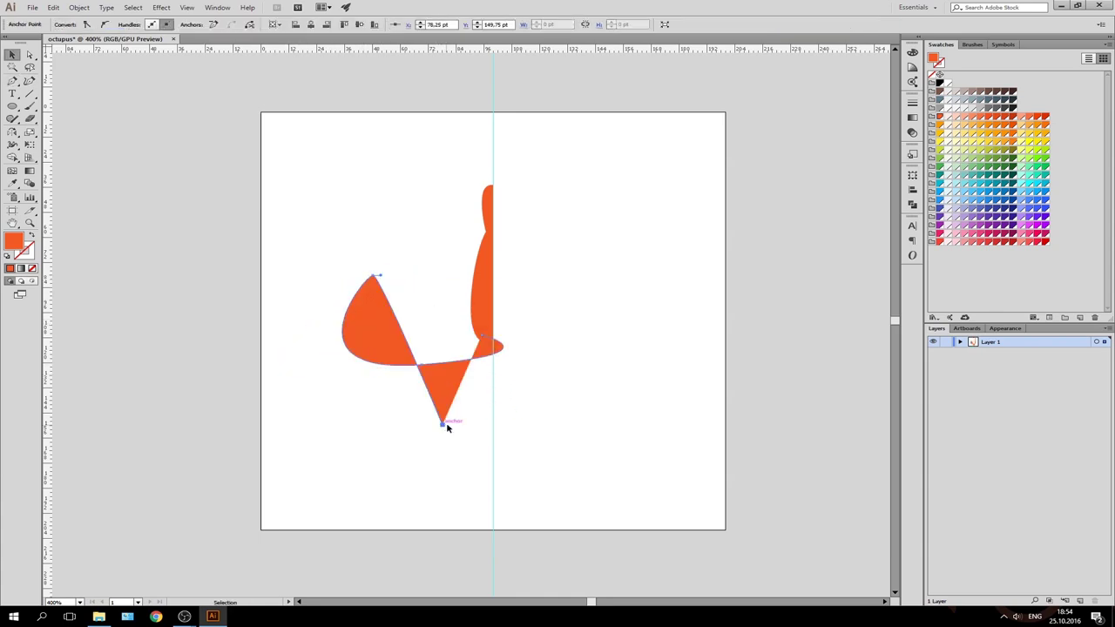
click(394, 420)
click(428, 345)
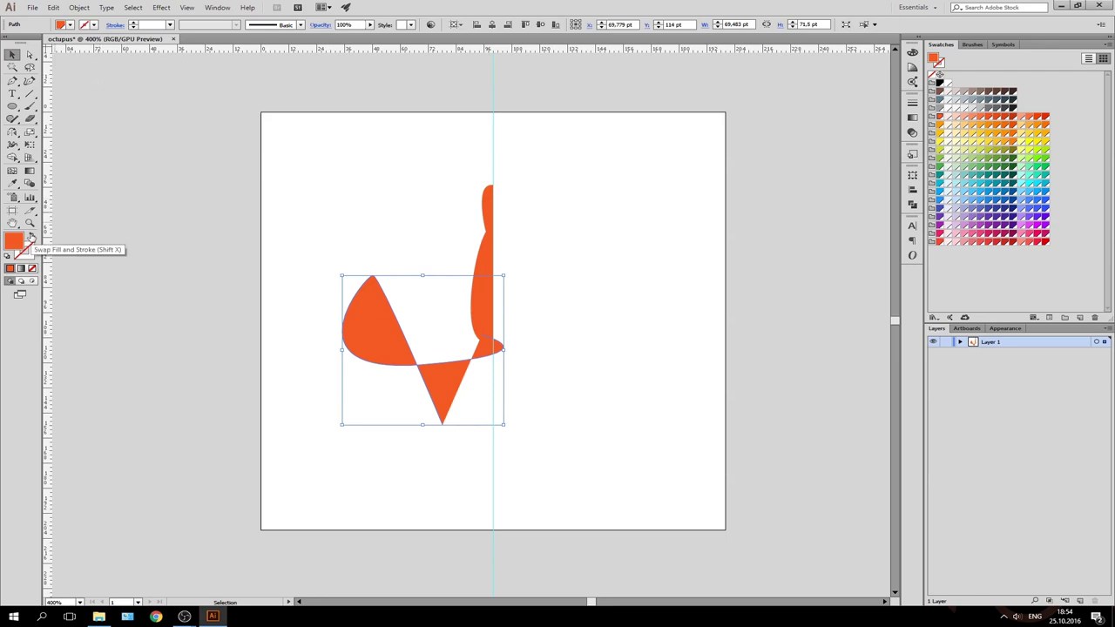
Toggle the trial path between fill and stroke, then select and delete it
click(29, 236)
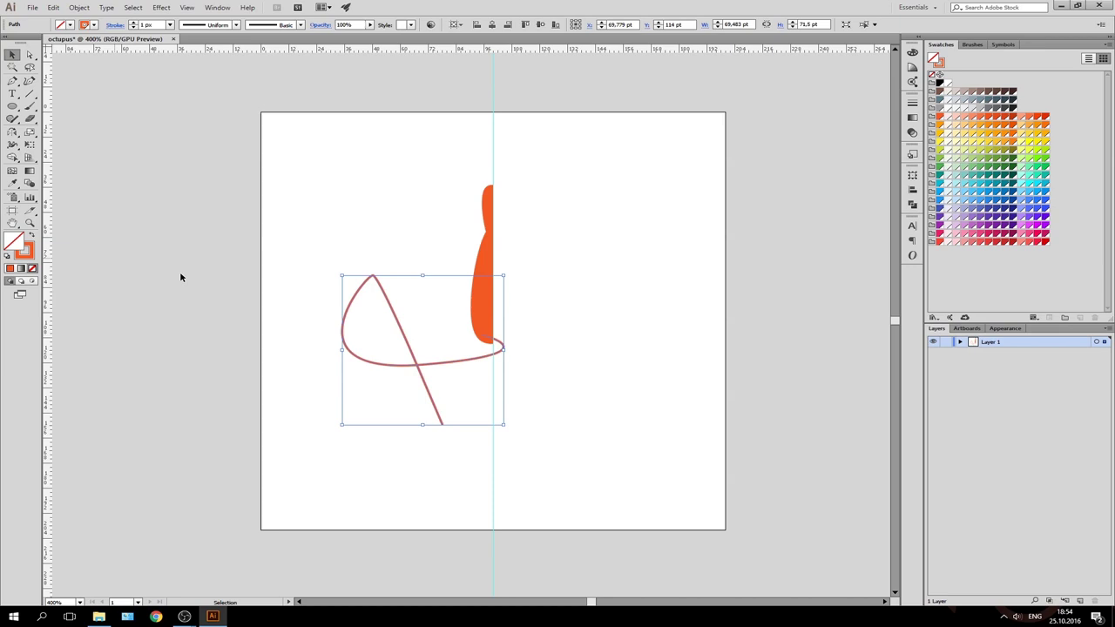
click(350, 249)
click(407, 363)
key(shift+x)
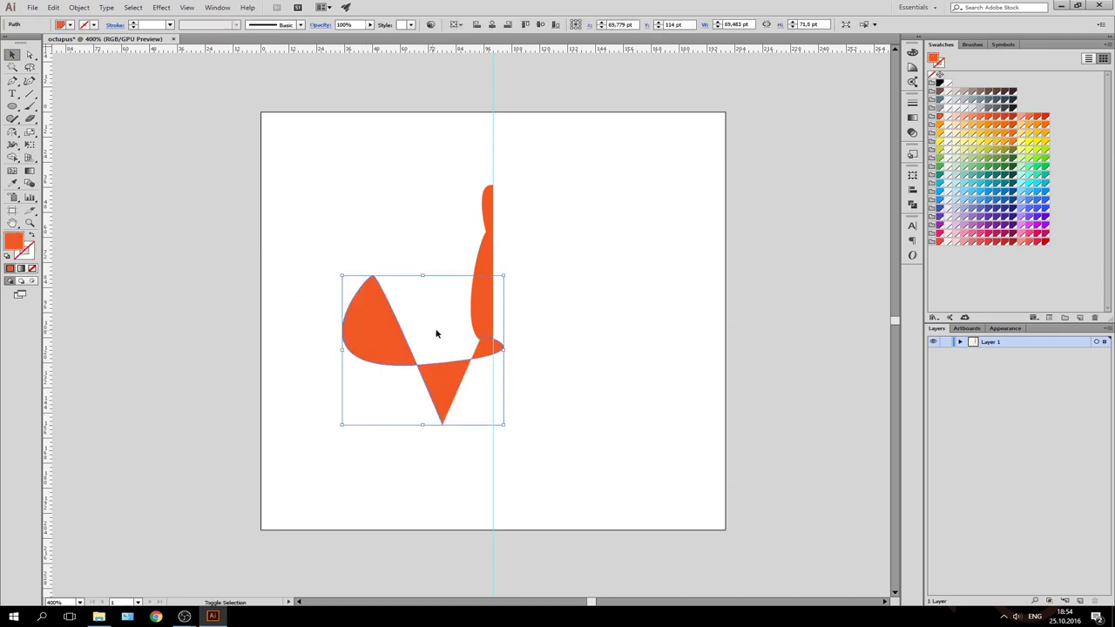
key(shift+x)
key(shift+x)
key(shift+x)
key(shift+x)
key(shift+x)
drag(416, 283, 381, 396)
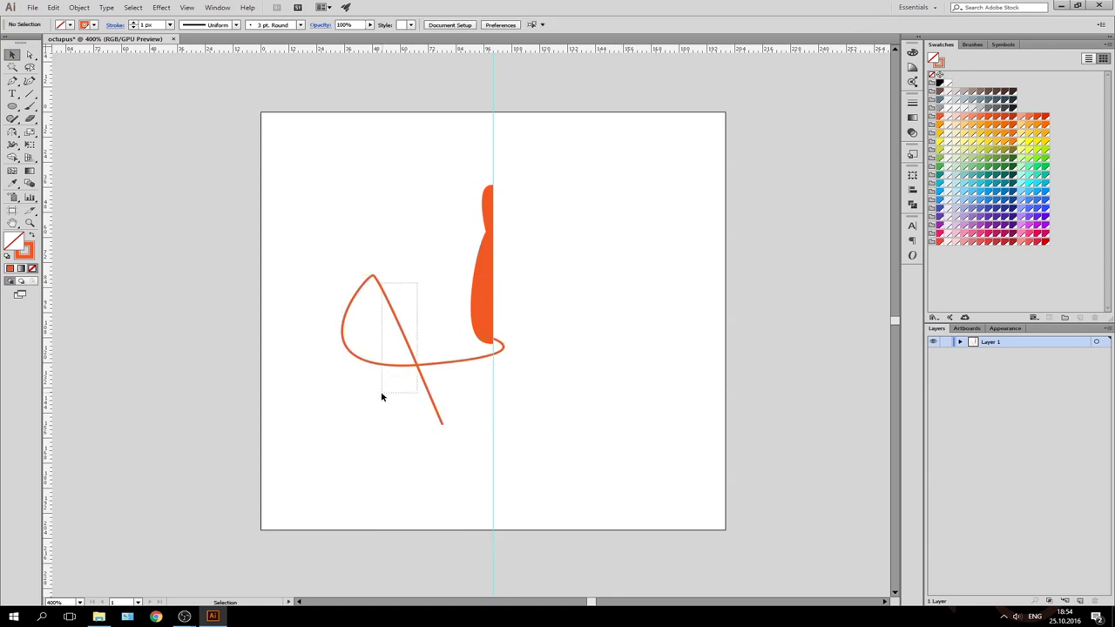
key(Delete)
key(p)
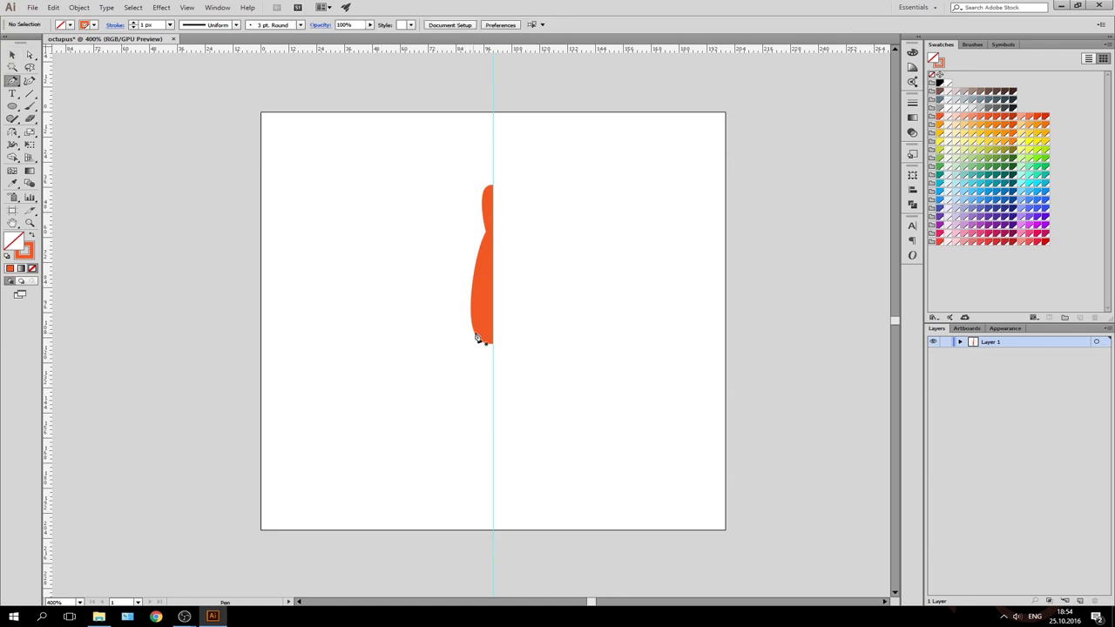
click(489, 340)
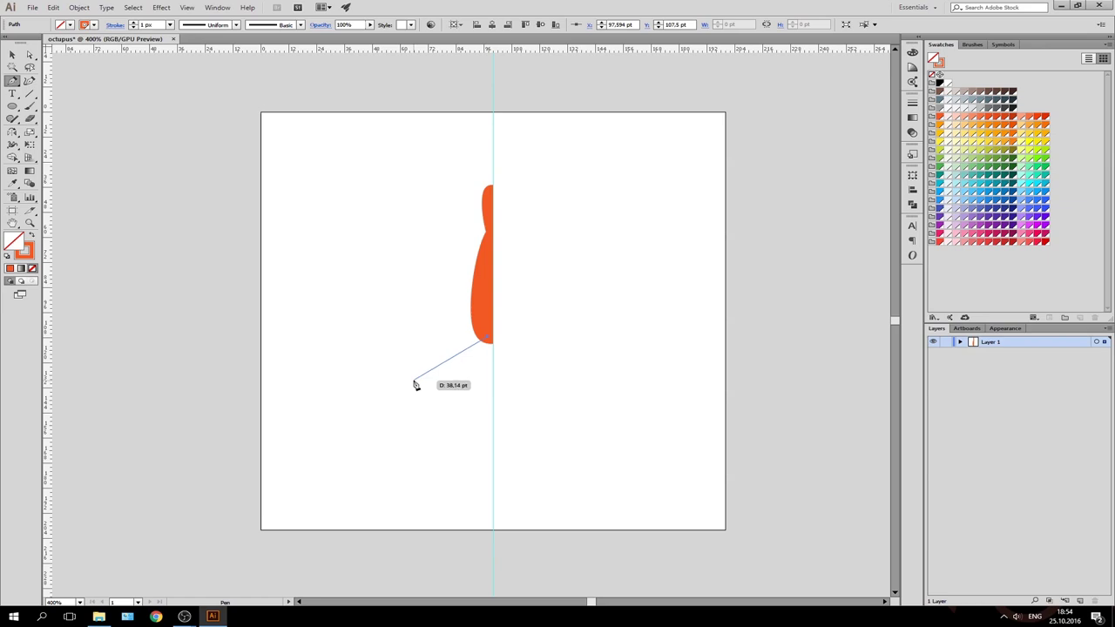
mouse_move(414, 384)
mouse_down()
mouse_move(343, 352)
mouse_move(372, 454)
mouse_up()
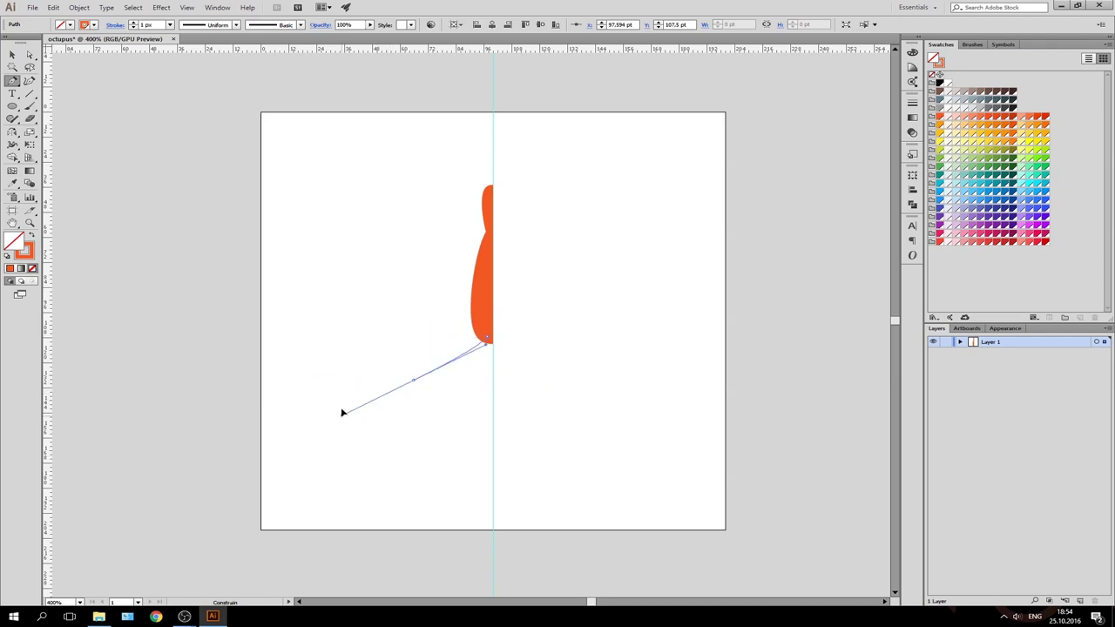
mouse_move(372, 454)
mouse_down()
mouse_move(336, 374)
mouse_move(343, 366)
mouse_up()
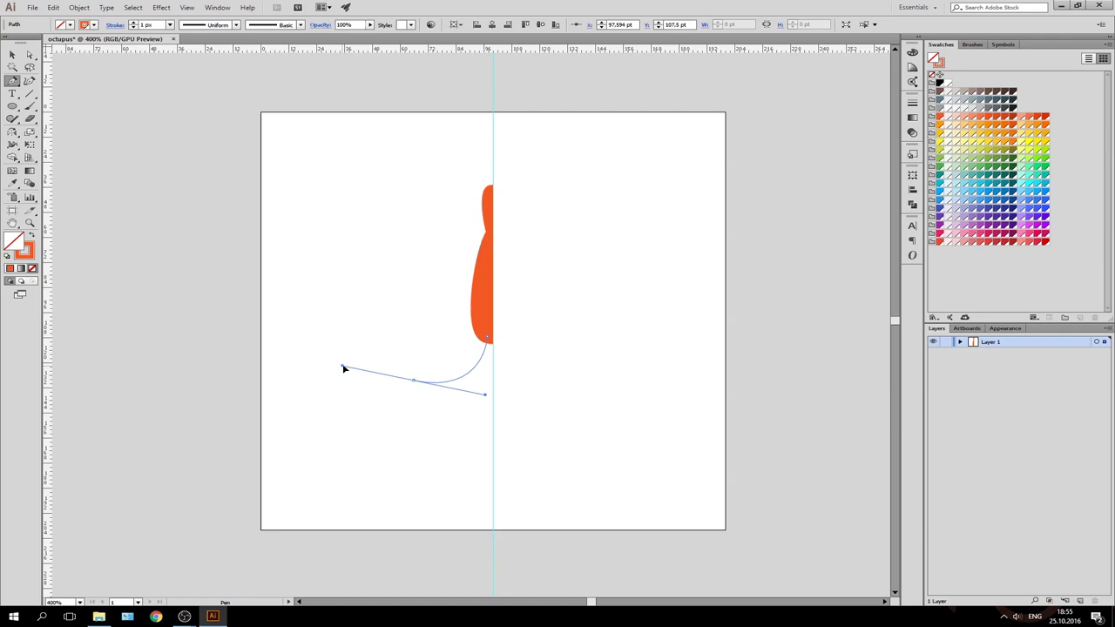
mouse_move(343, 367)
mouse_down()
mouse_move(406, 381)
mouse_move(344, 356)
mouse_move(228, 256)
mouse_up()
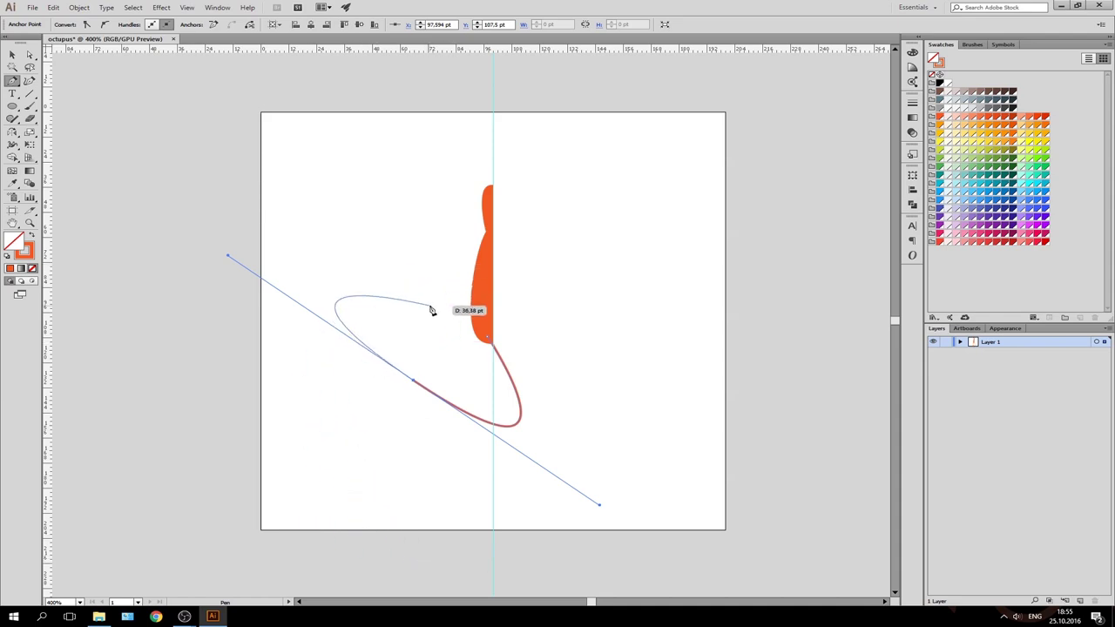
click(490, 339)
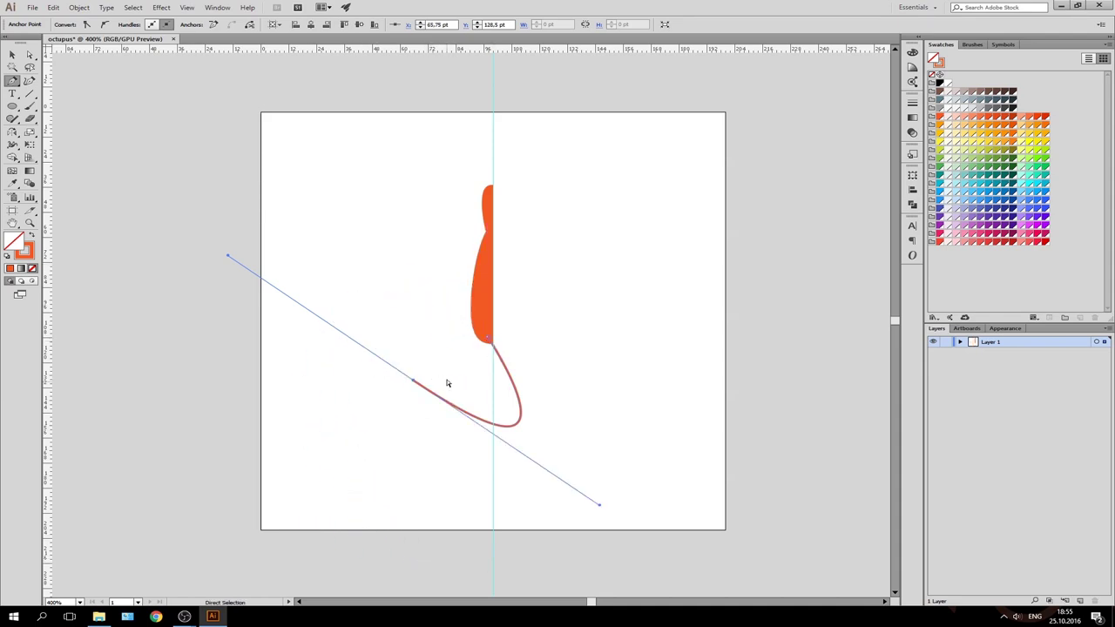
drag(494, 342, 442, 378)
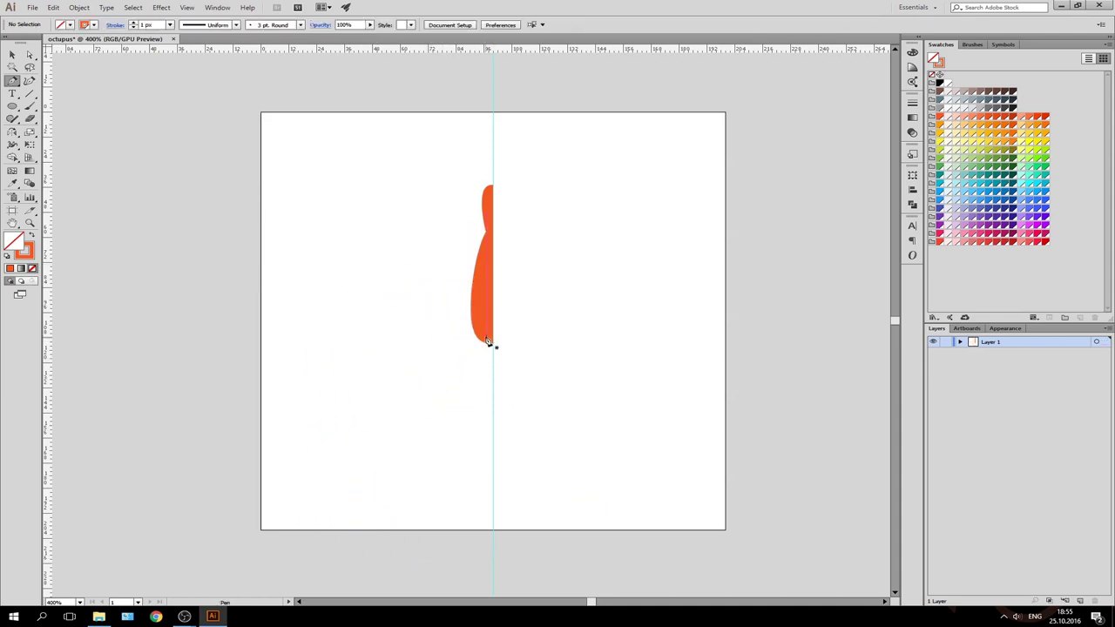
mouse_move(489, 341)
mouse_down()
mouse_move(417, 380)
mouse_move(323, 324)
mouse_move(346, 325)
mouse_move(334, 334)
mouse_up()
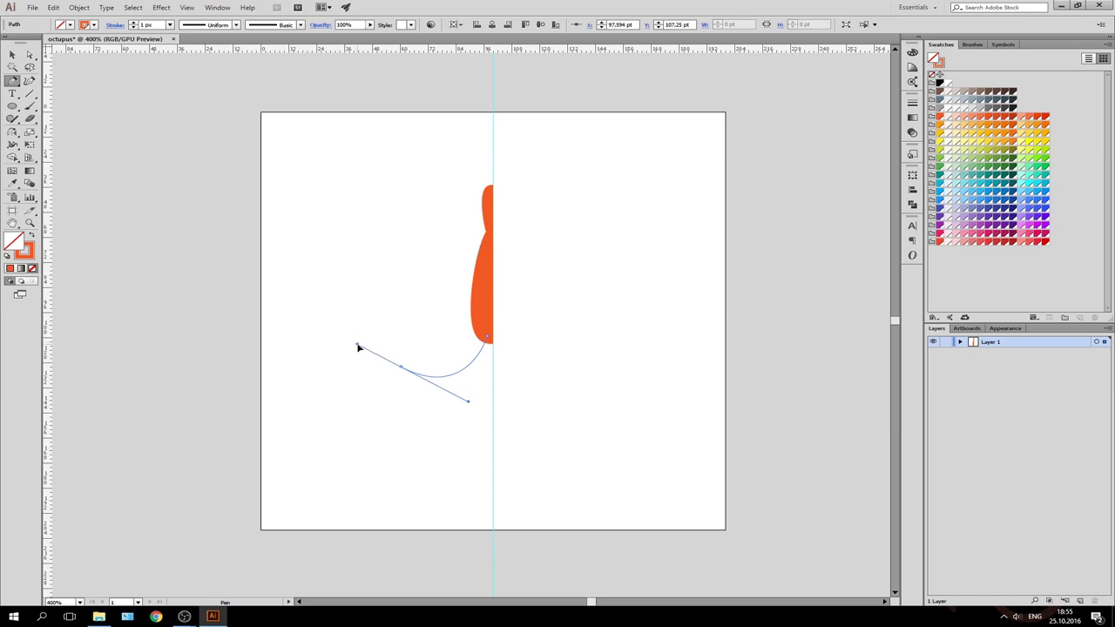
mouse_move(357, 381)
mouse_down()
mouse_move(386, 437)
mouse_move(466, 466)
mouse_up()
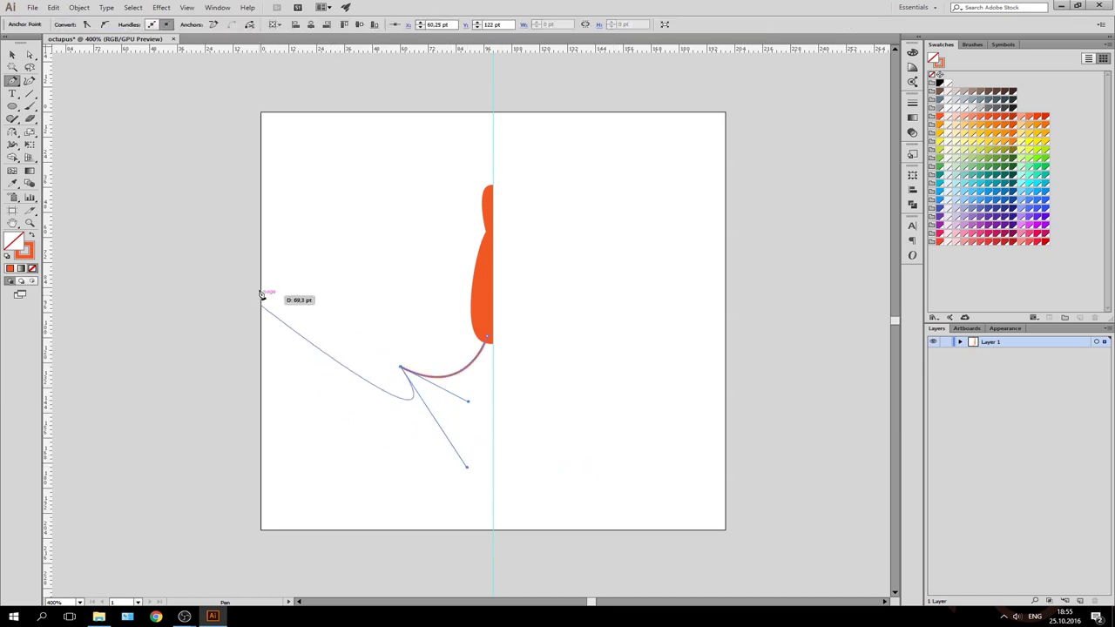
click(291, 374)
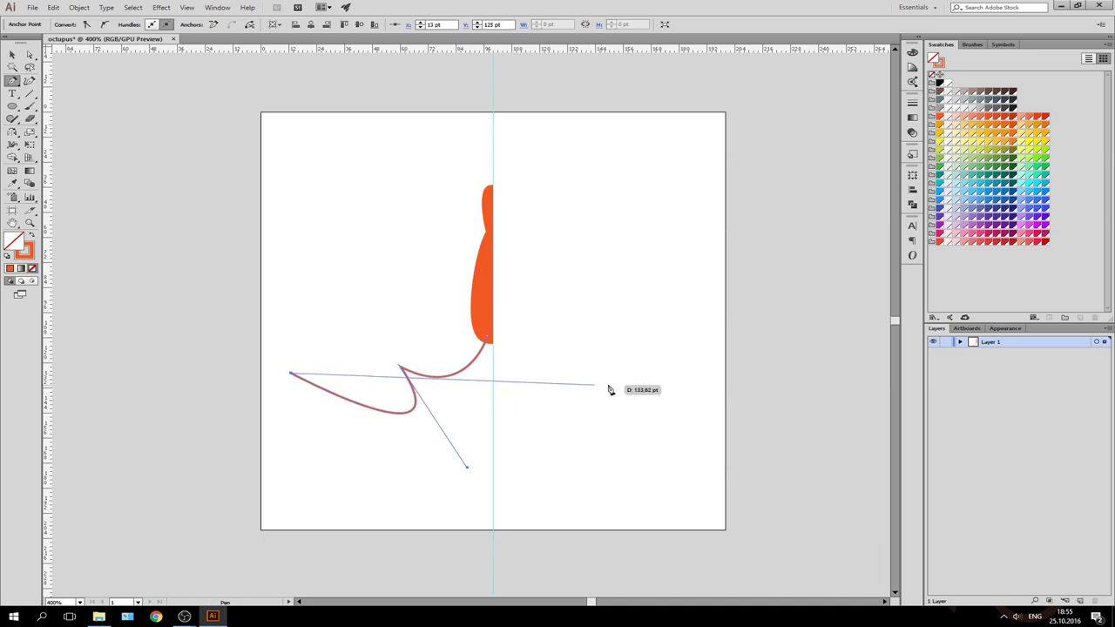
ctrl+click(472, 384)
drag(376, 336, 448, 415)
key(Delete)
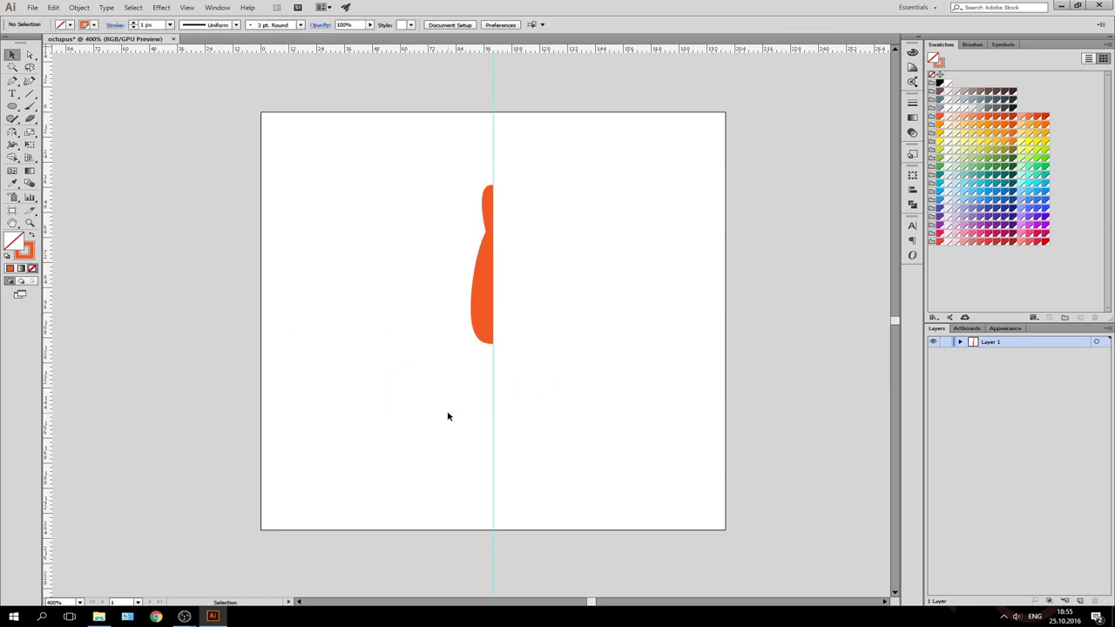
key(p)
Pen-draw a curled inner spiral tentacle from the body's bottom point
click(487, 341)
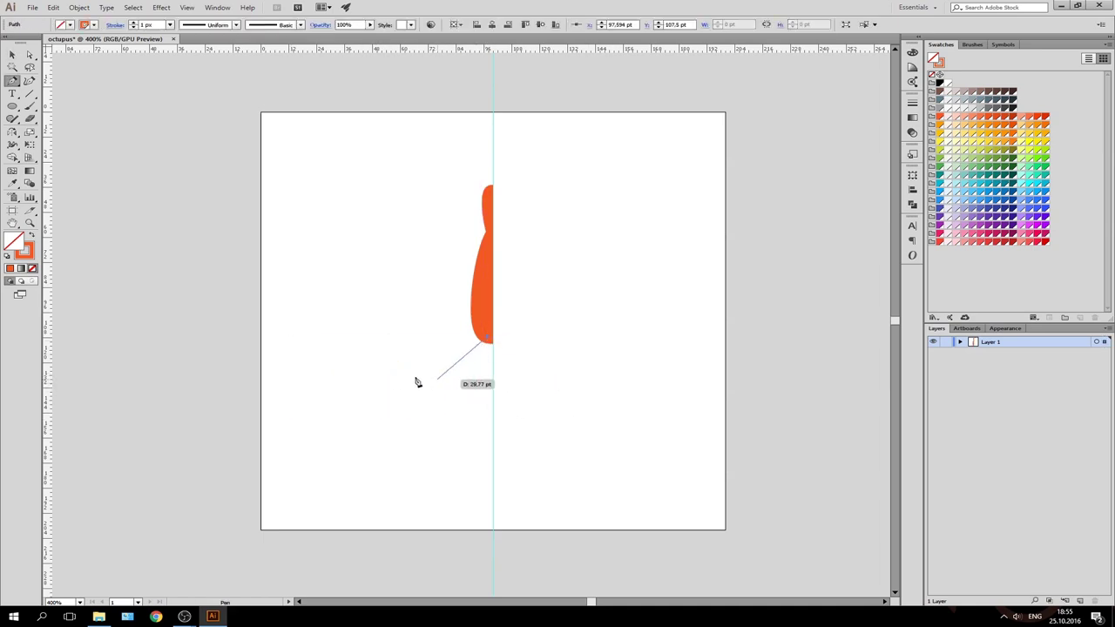
drag(397, 370, 340, 333)
drag(384, 361, 425, 332)
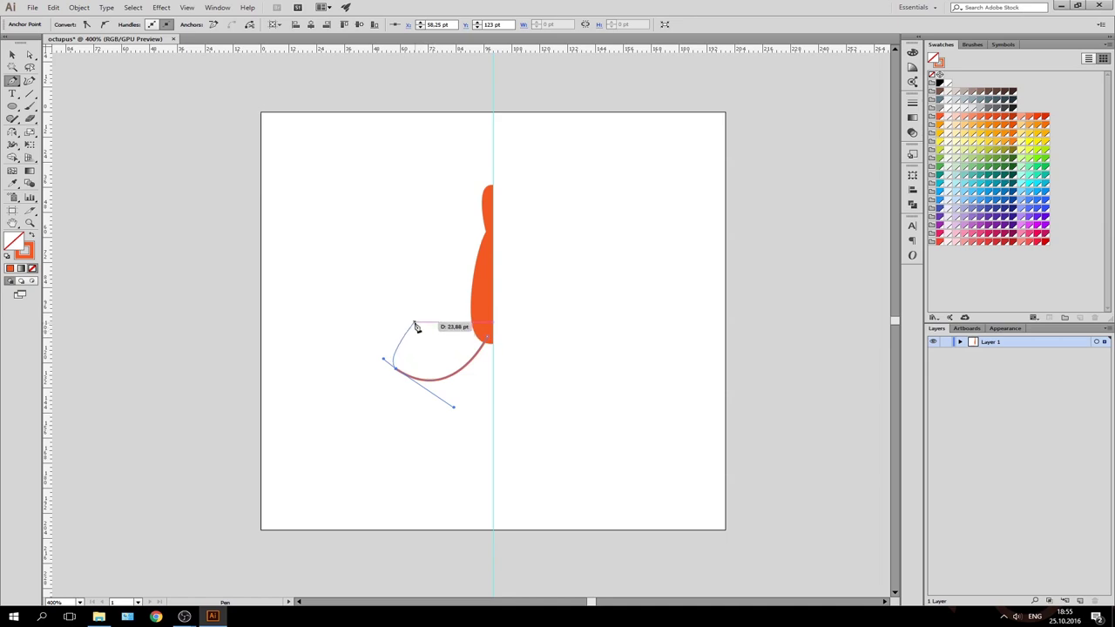
drag(424, 332, 448, 316)
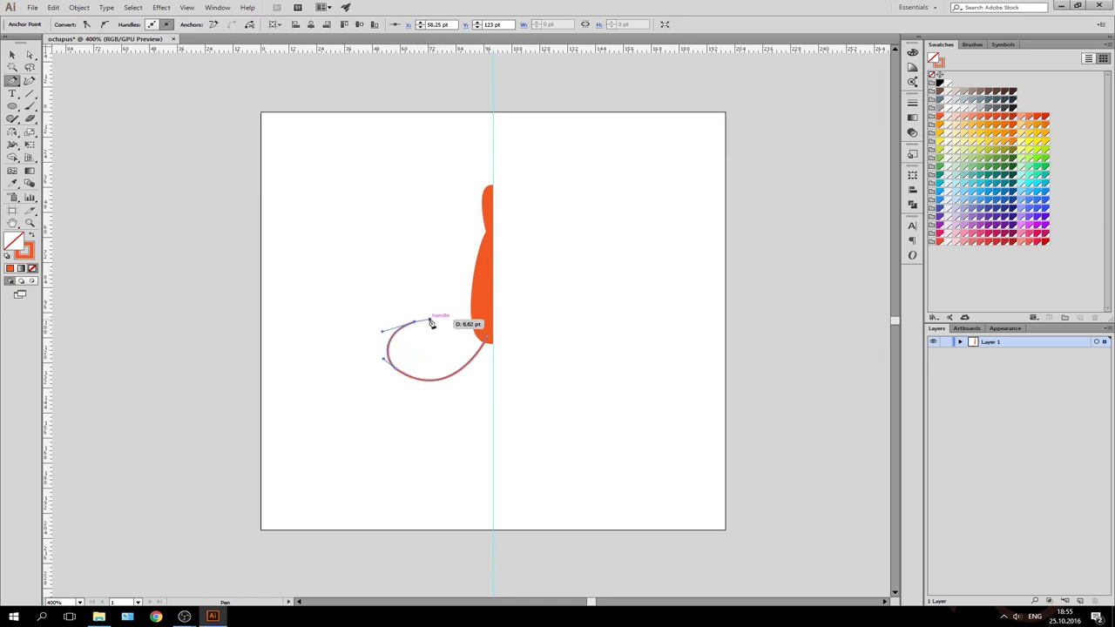
drag(431, 354, 420, 372)
key(v)
click(544, 387)
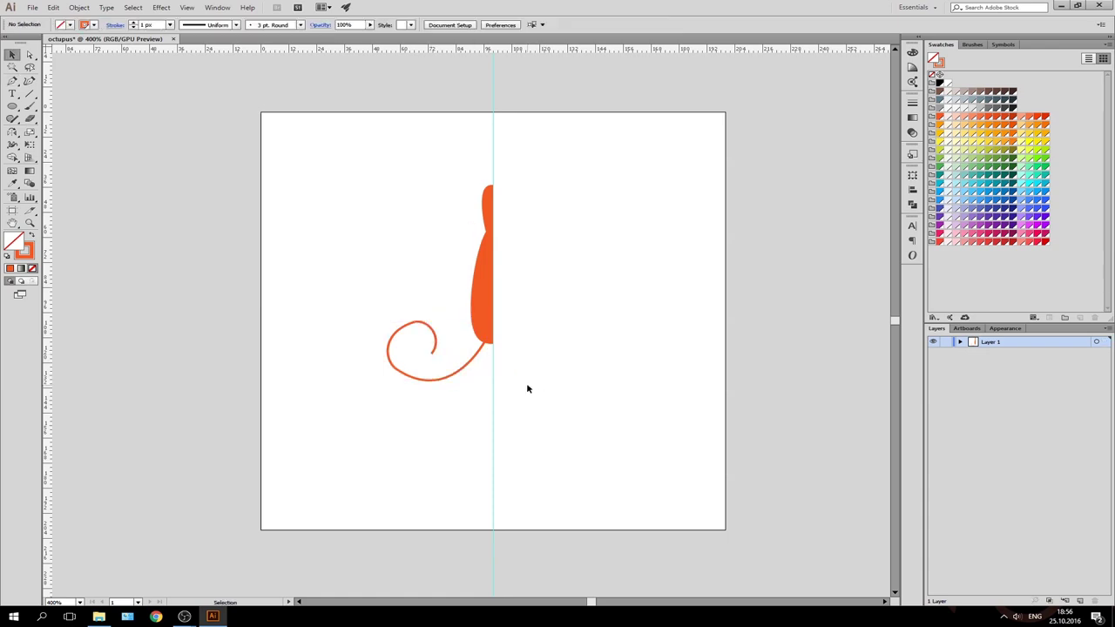
Draw a second tentacle sweeping below the body and up to the left
key(p)
ctrl+click(490, 345)
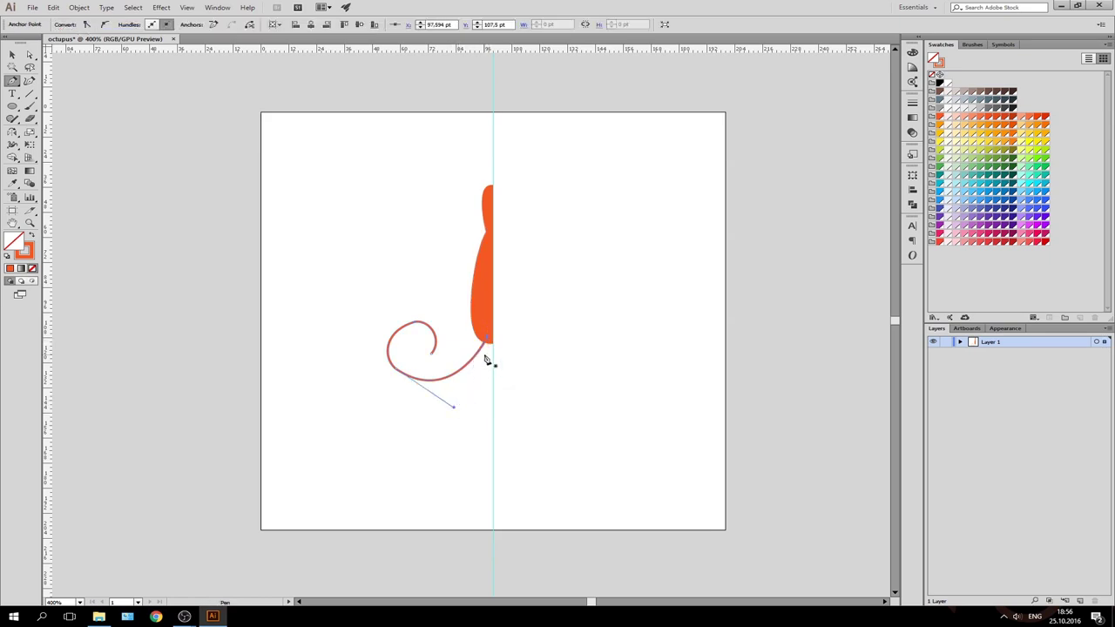
key(v)
click(540, 335)
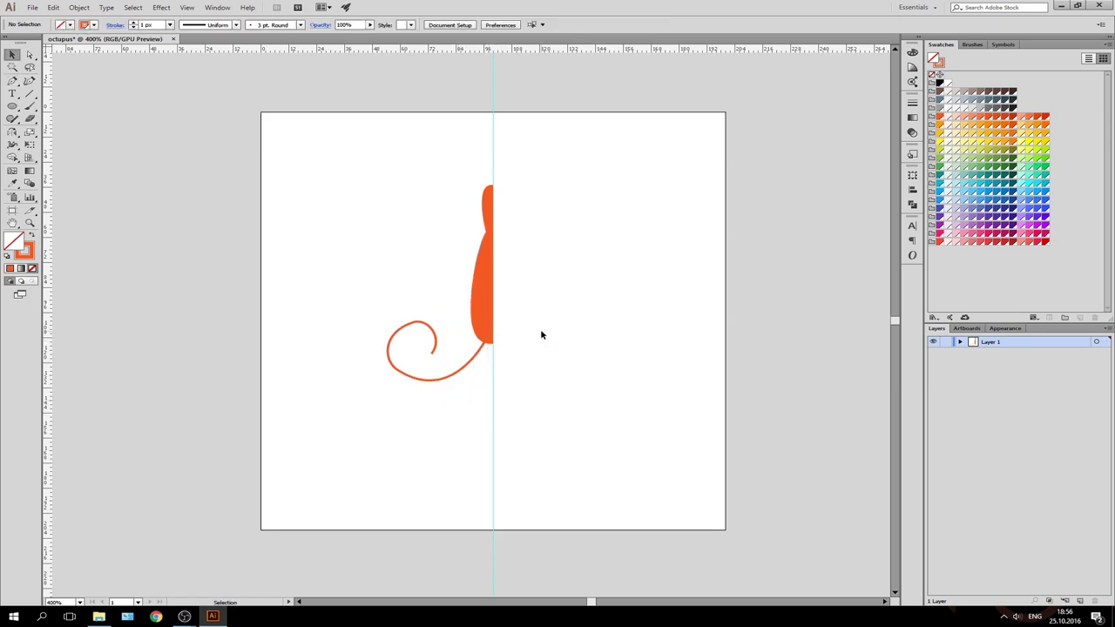
key(p)
click(488, 342)
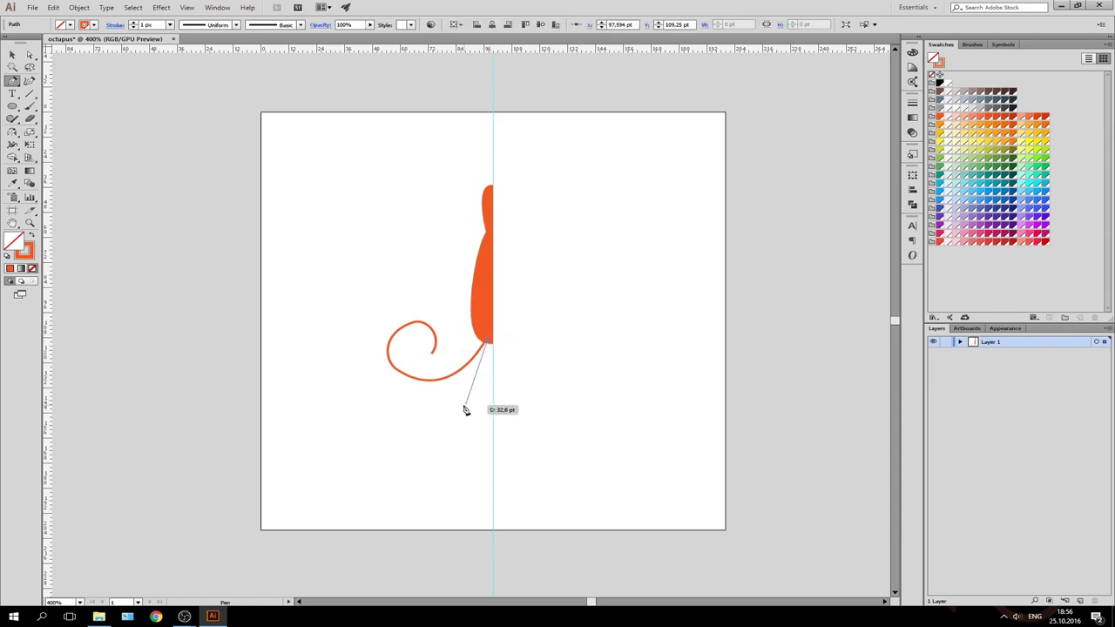
drag(424, 420, 357, 438)
drag(354, 439, 355, 436)
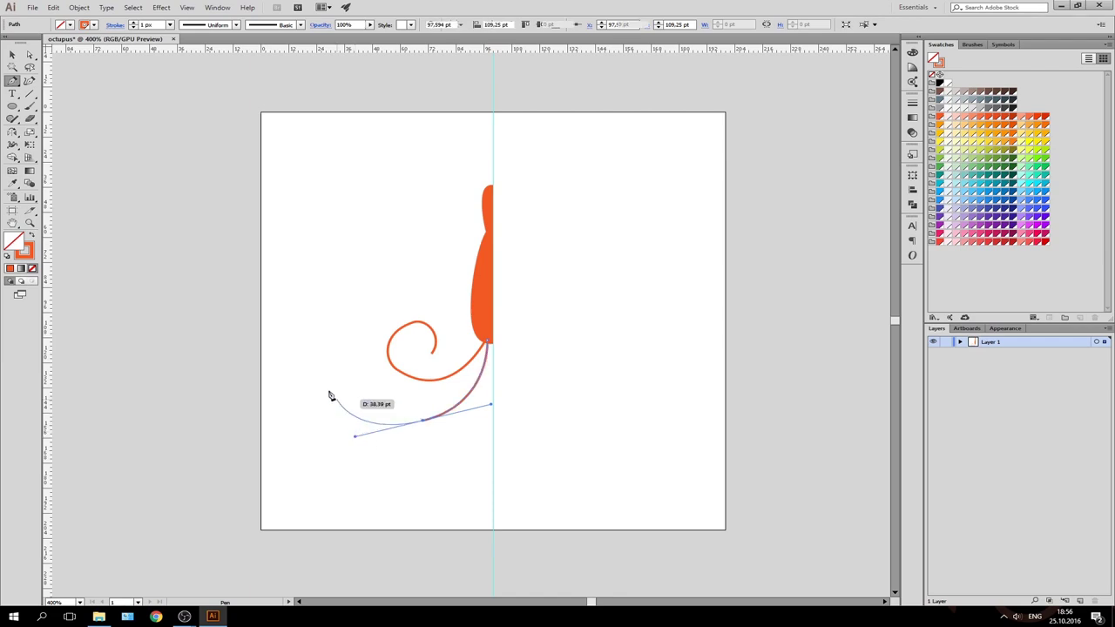
mouse_move(326, 328)
mouse_down()
mouse_move(364, 265)
mouse_move(352, 271)
mouse_up()
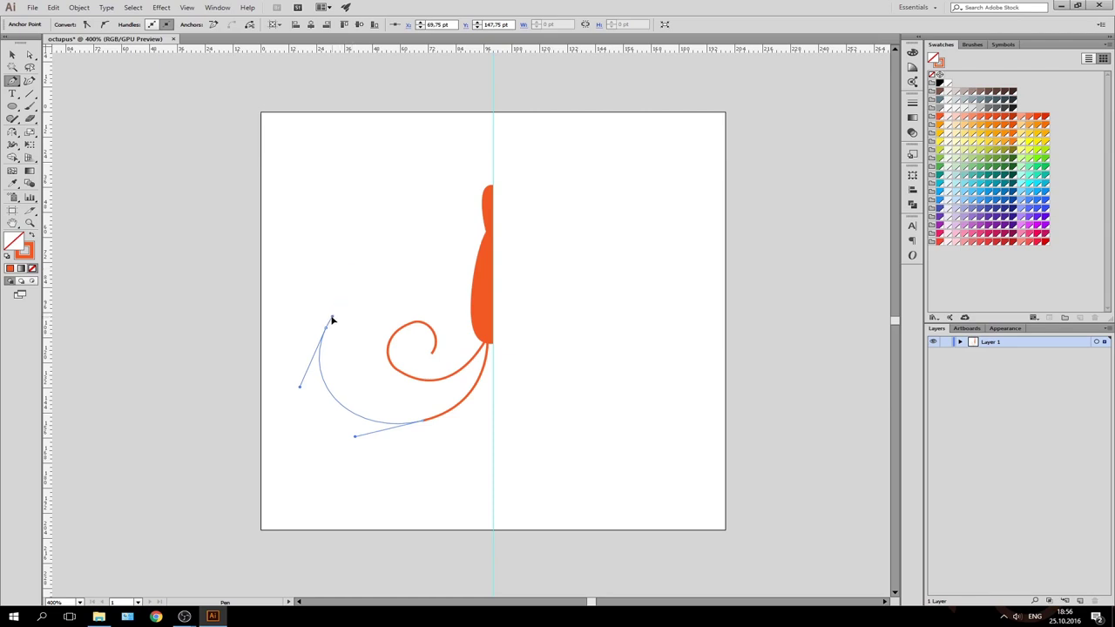
key(v)
click(562, 348)
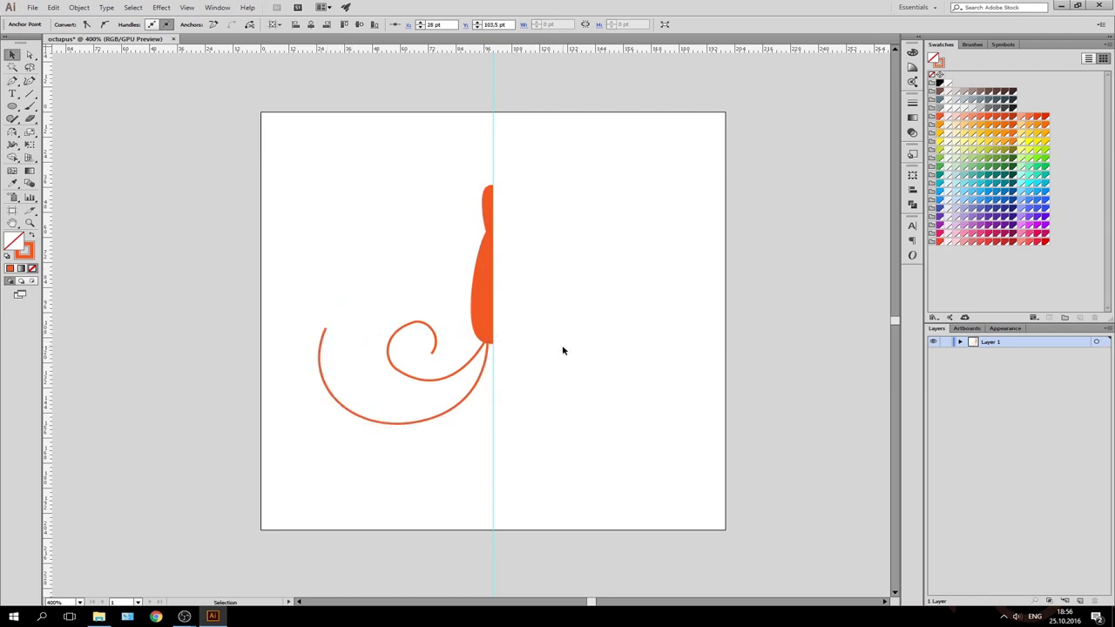
Draw an upper S-curve tentacle and reshape its bend with Direct Selection
key(p)
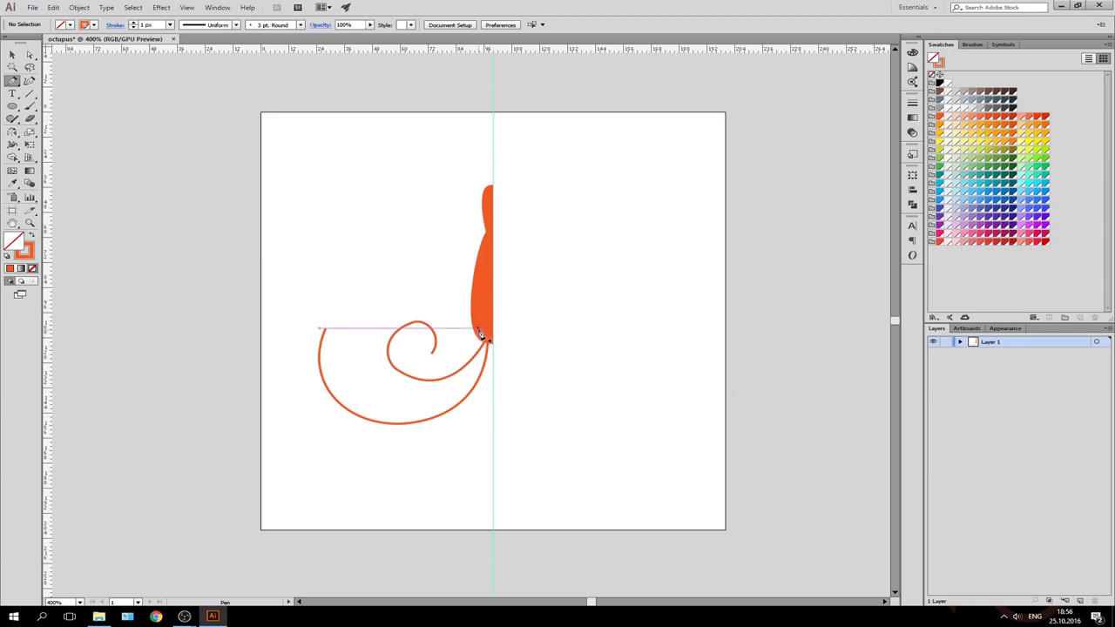
click(479, 334)
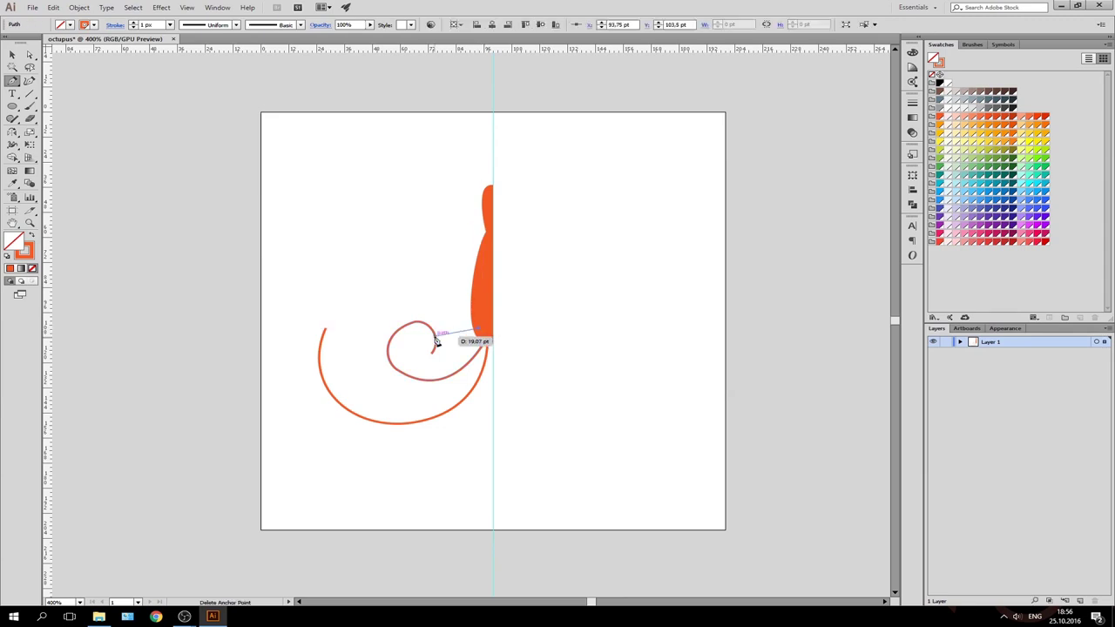
ctrl+click(423, 314)
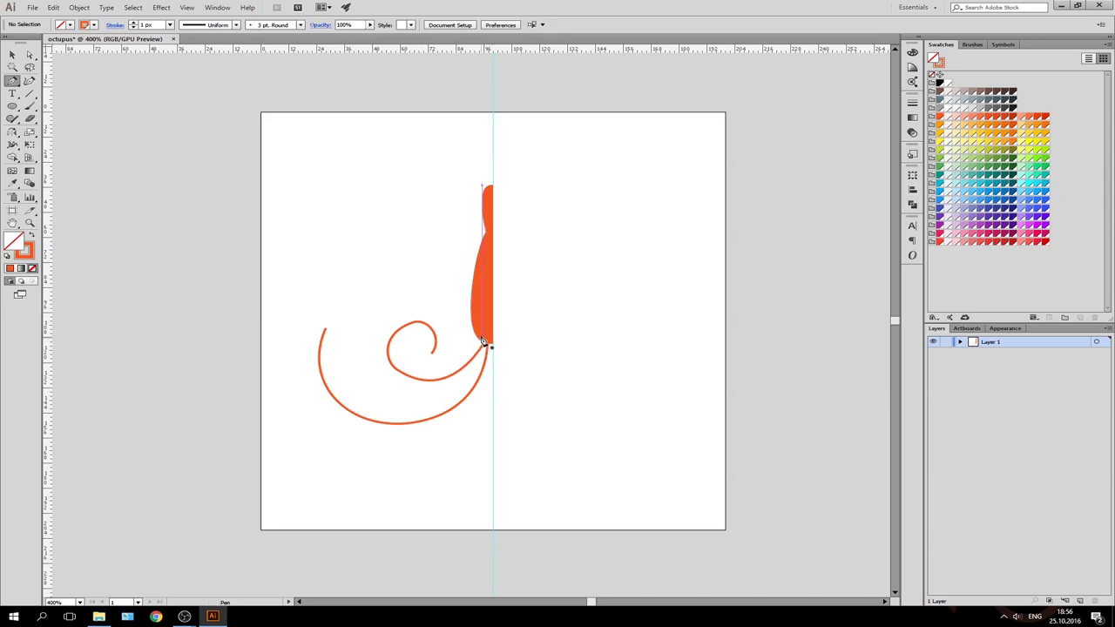
click(483, 339)
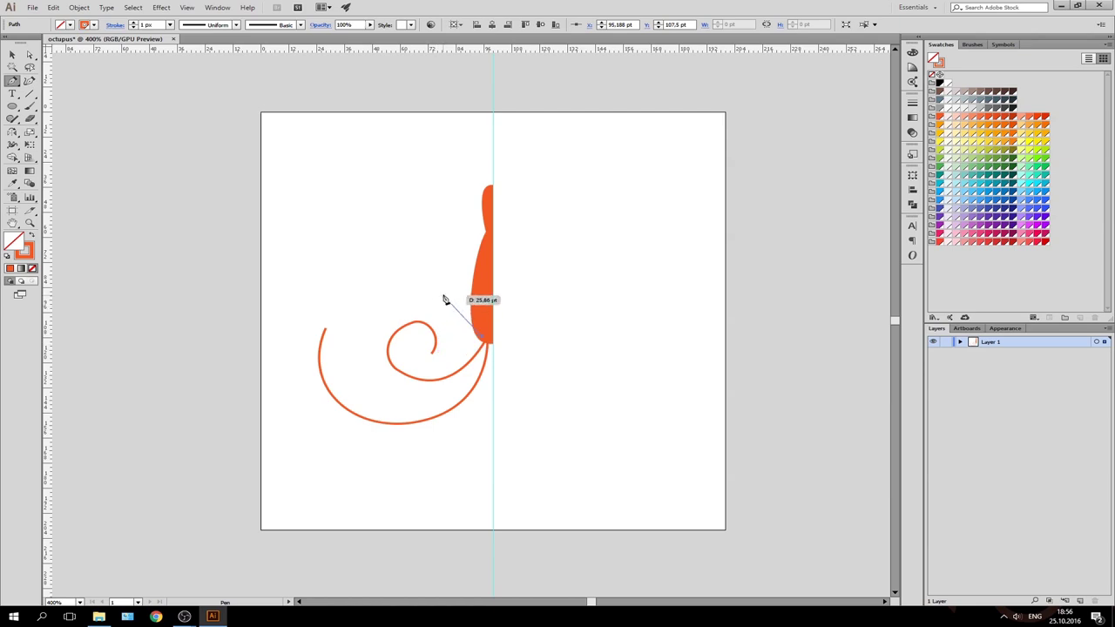
mouse_move(445, 295)
mouse_down()
mouse_move(467, 270)
mouse_move(455, 255)
mouse_up()
click(378, 280)
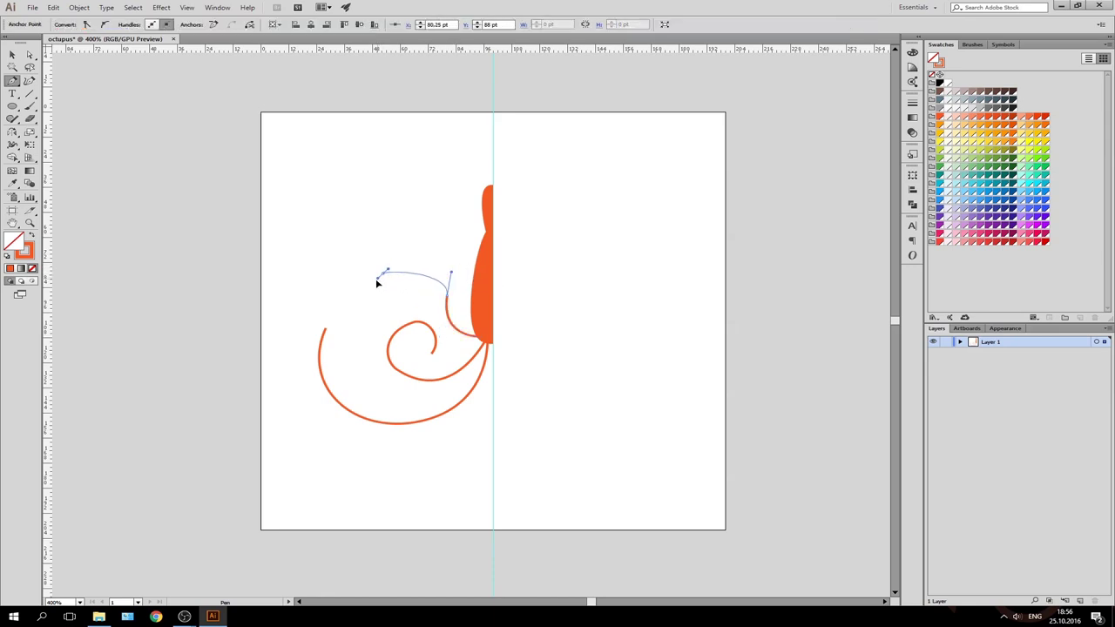
drag(358, 293, 355, 297)
mouse_move(353, 297)
mouse_down()
mouse_move(542, 257)
mouse_move(525, 259)
mouse_up()
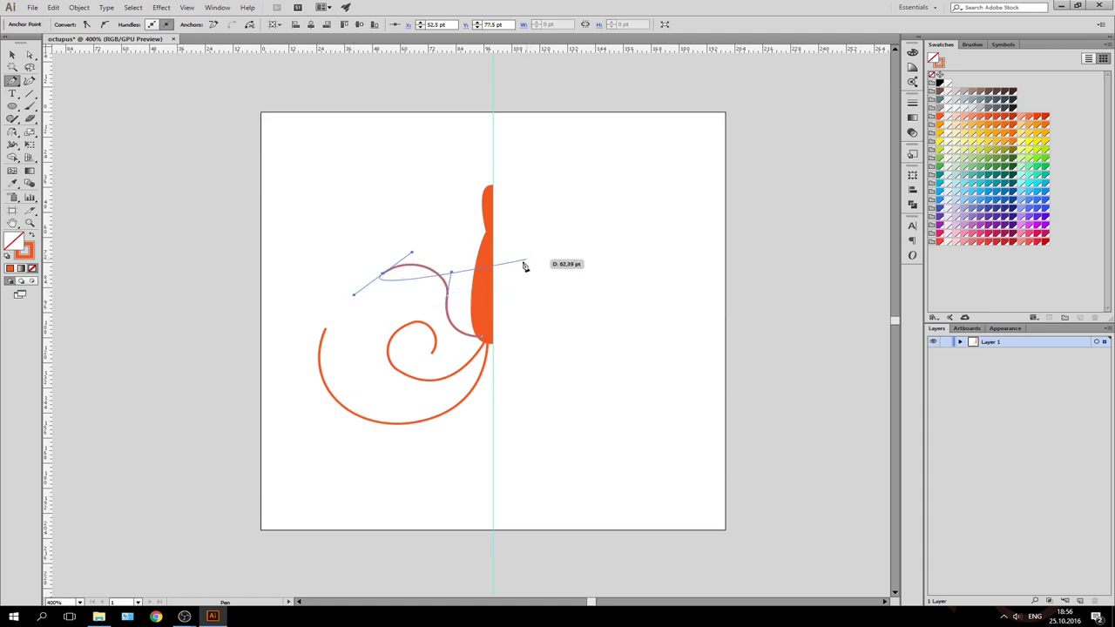
key(a)
drag(452, 270, 454, 266)
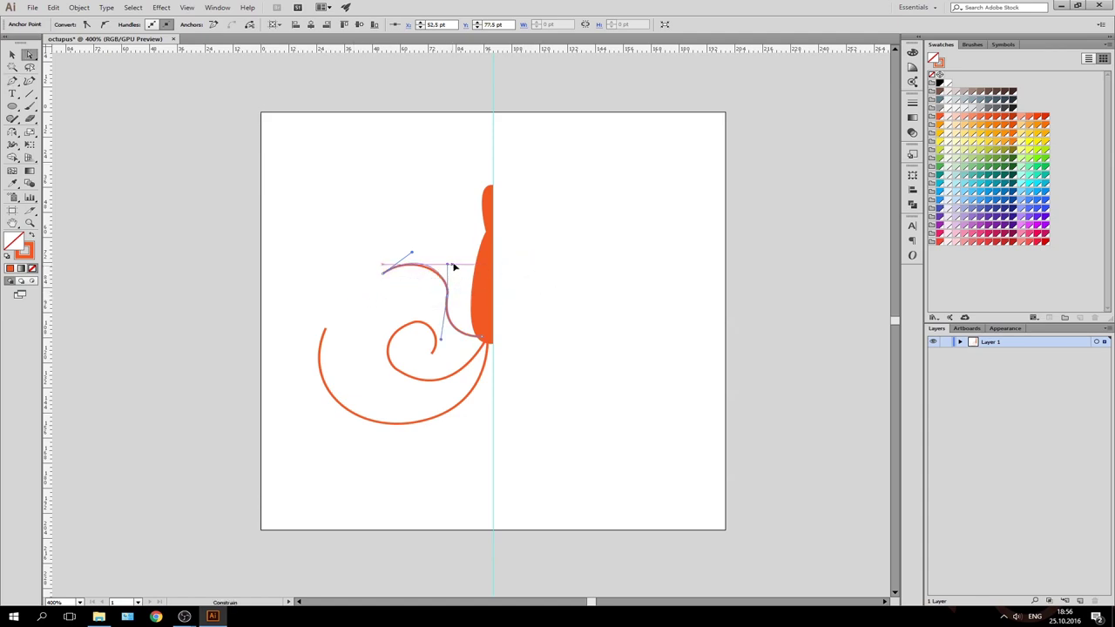
click(558, 289)
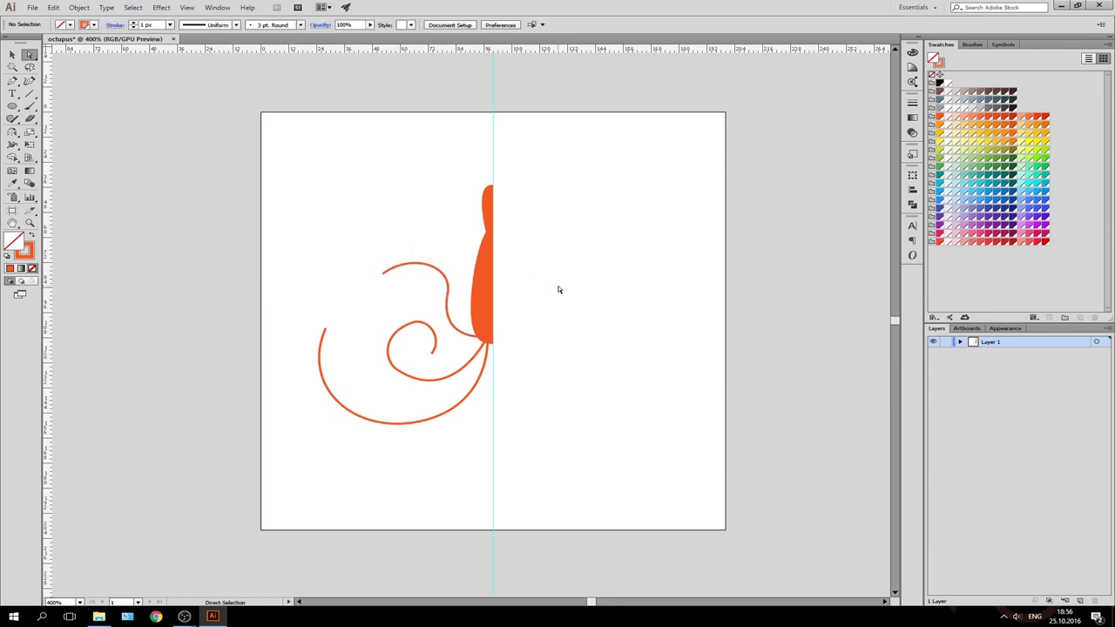
Rotate the inner spiral tentacle slightly clockwise
key(v)
key(a)
key(v)
click(411, 381)
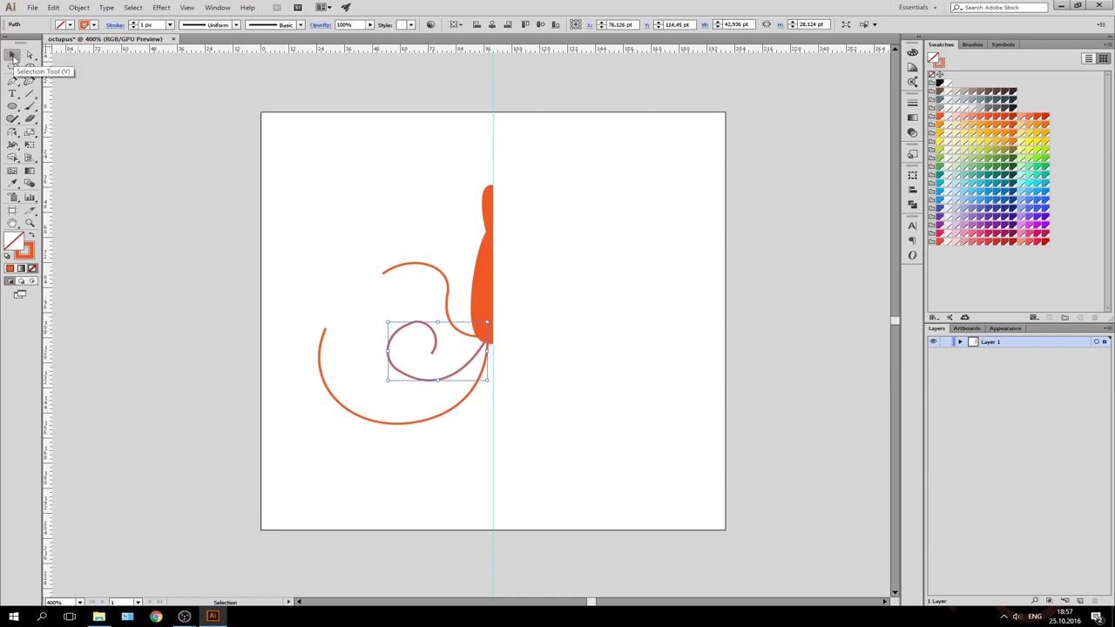
mouse_move(383, 319)
mouse_down()
mouse_move(415, 381)
mouse_move(373, 394)
mouse_up()
Nudge the inner spiral slightly lower, then marquee-select all three tentacle curves
click(556, 379)
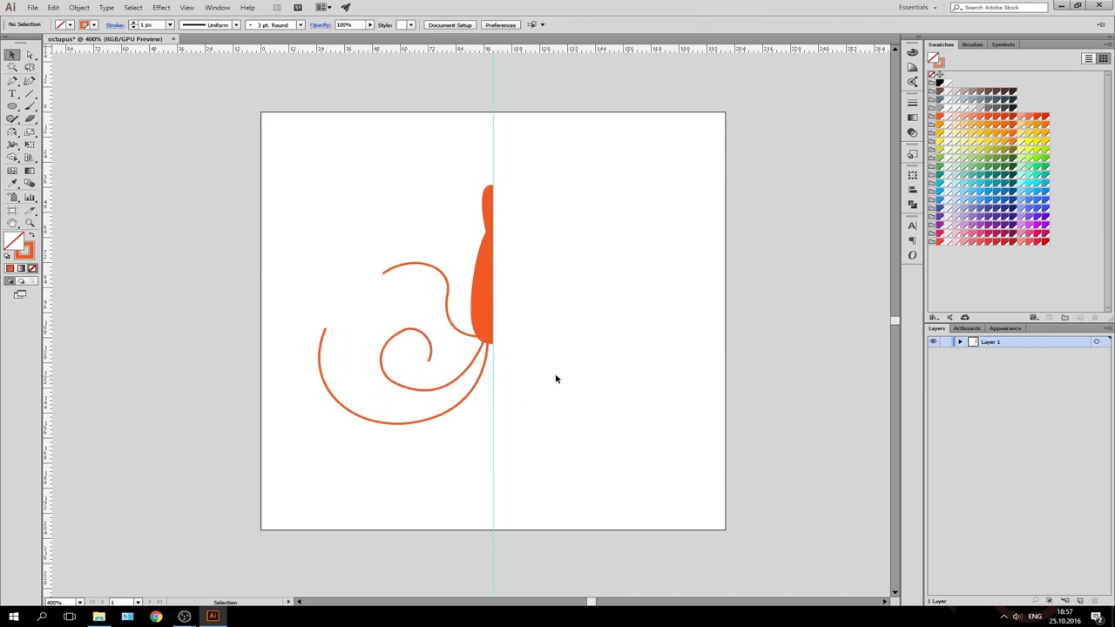
drag(456, 379, 455, 380)
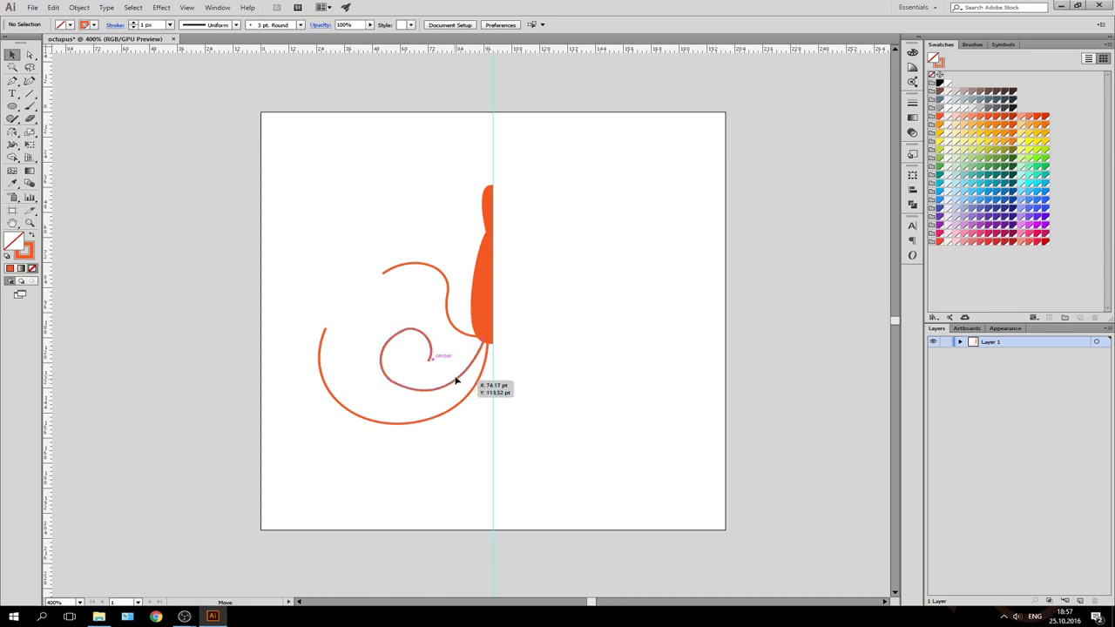
click(582, 391)
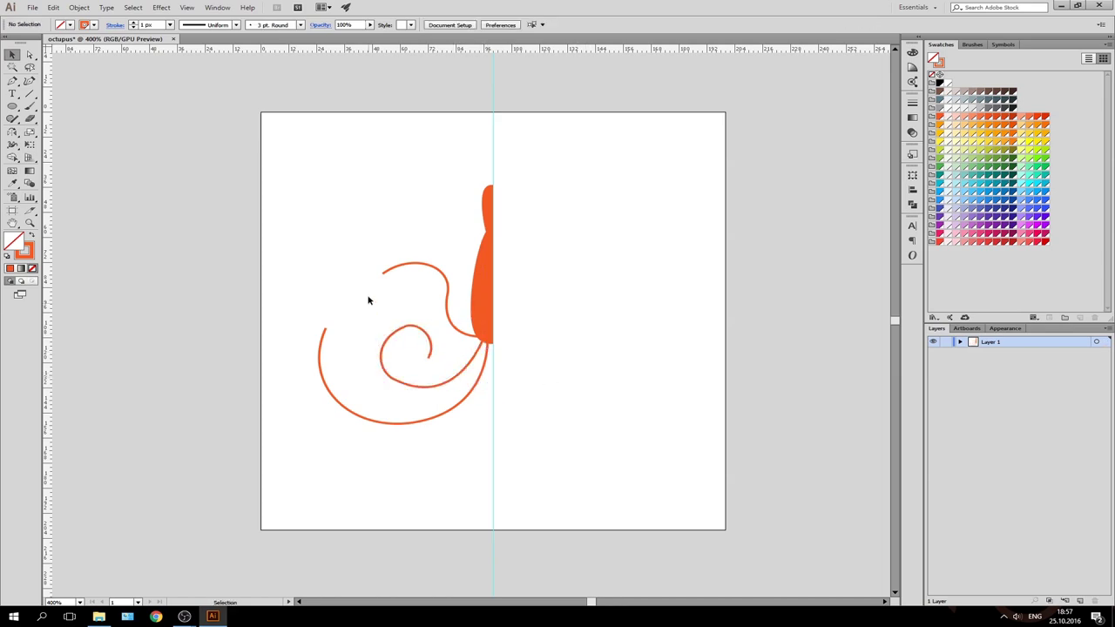
drag(296, 248, 408, 438)
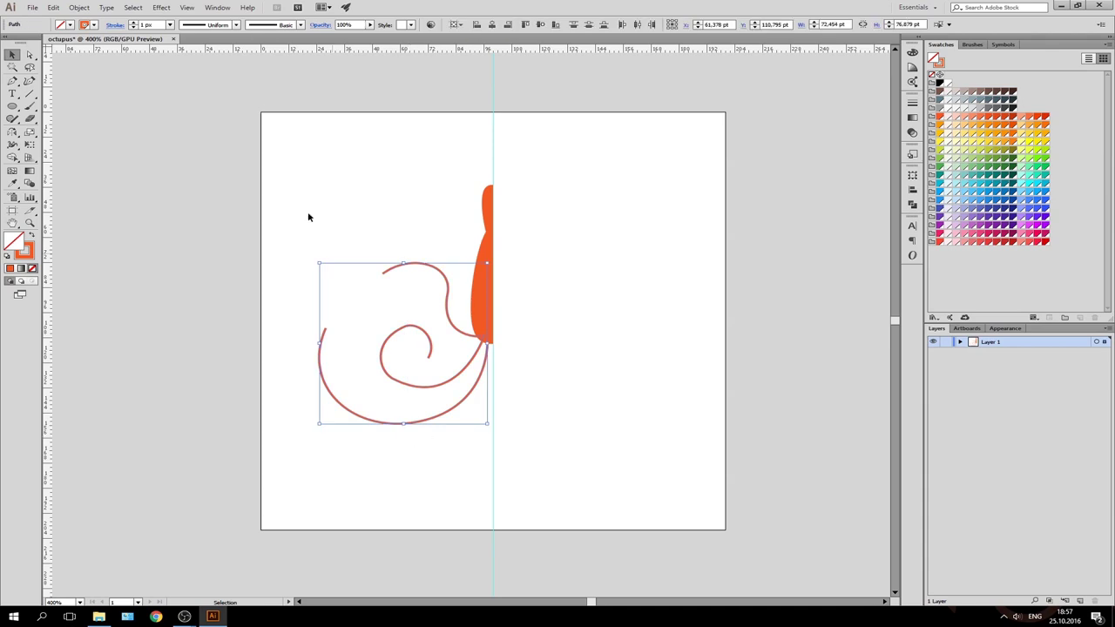
Raise the three tentacles' stroke weight from 1 px to 4 px
click(135, 22)
click(135, 23)
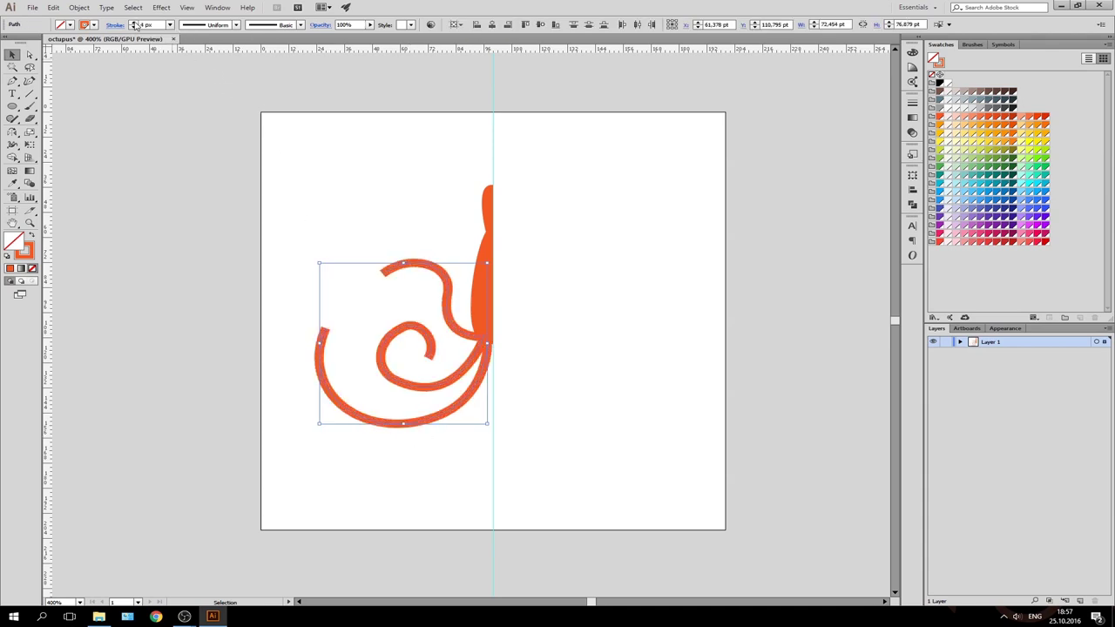
click(441, 223)
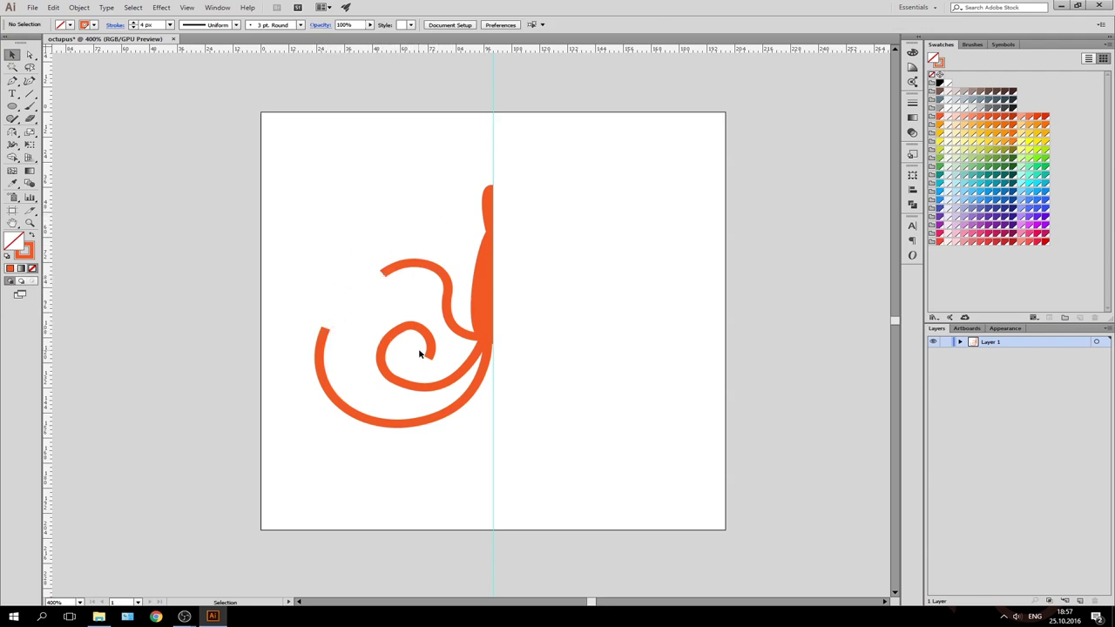
click(406, 274)
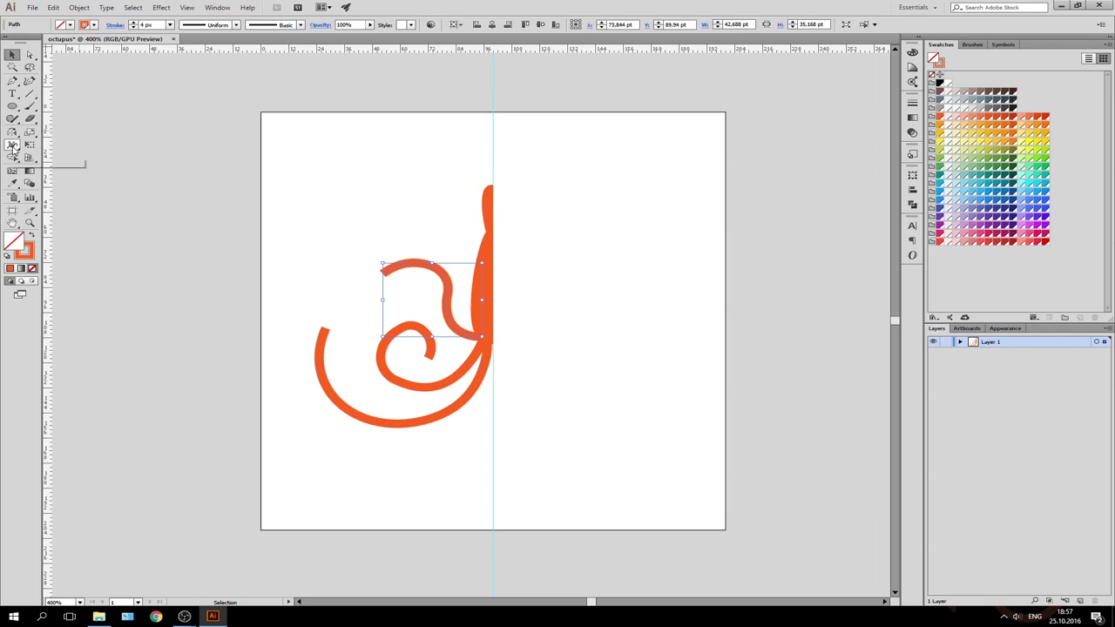
Taper the upper tentacle with the Width Tool, narrowing its tip to about 2 pt
click(13, 146)
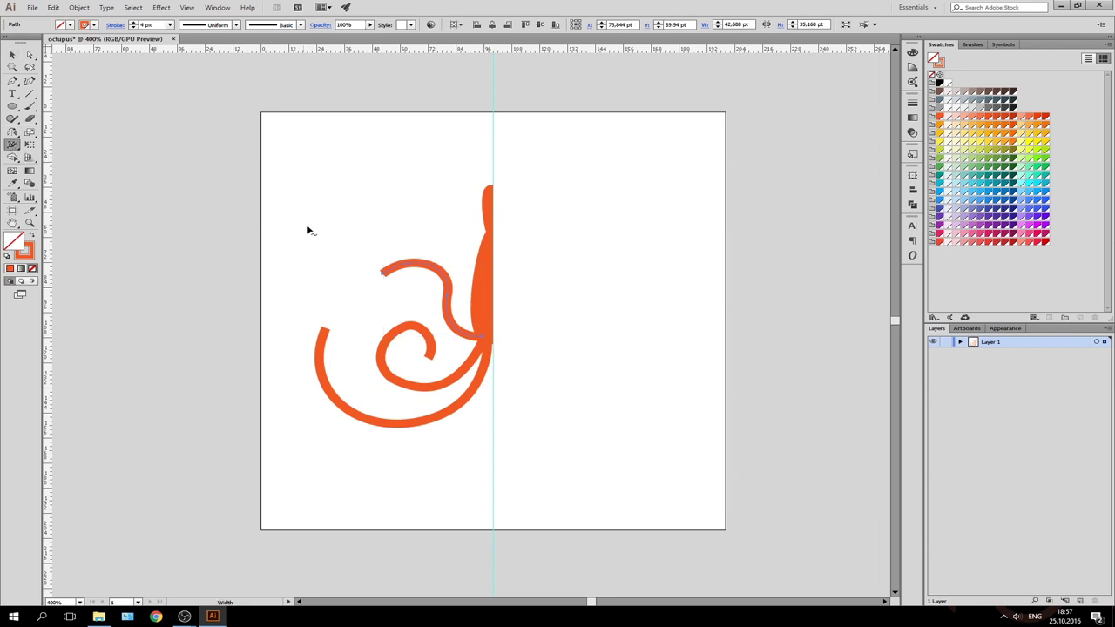
drag(389, 279, 404, 312)
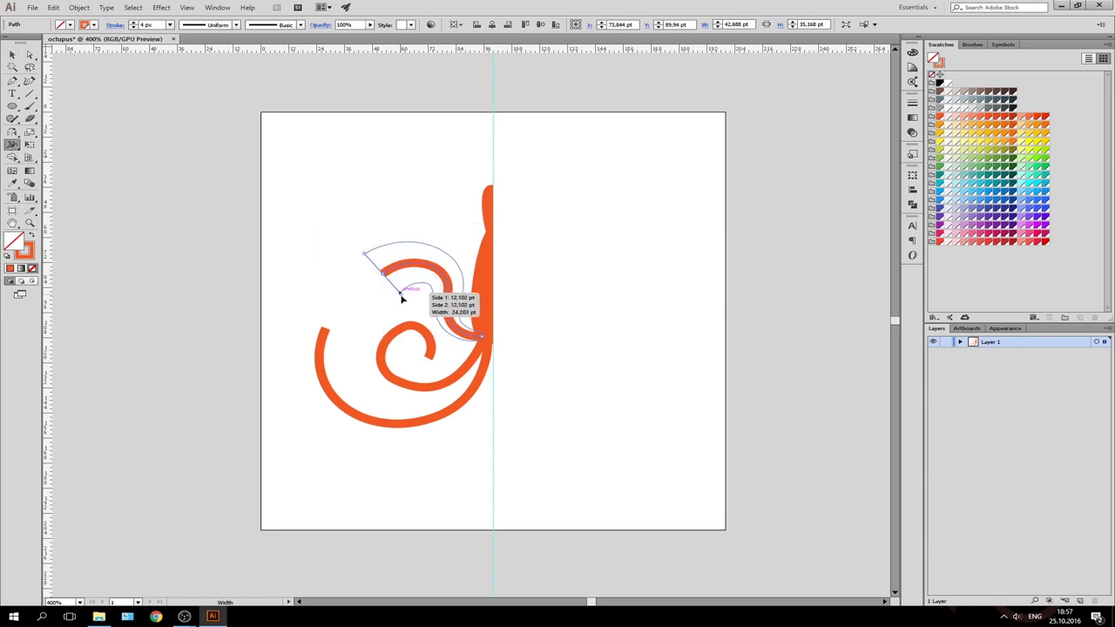
key(ctrl+z)
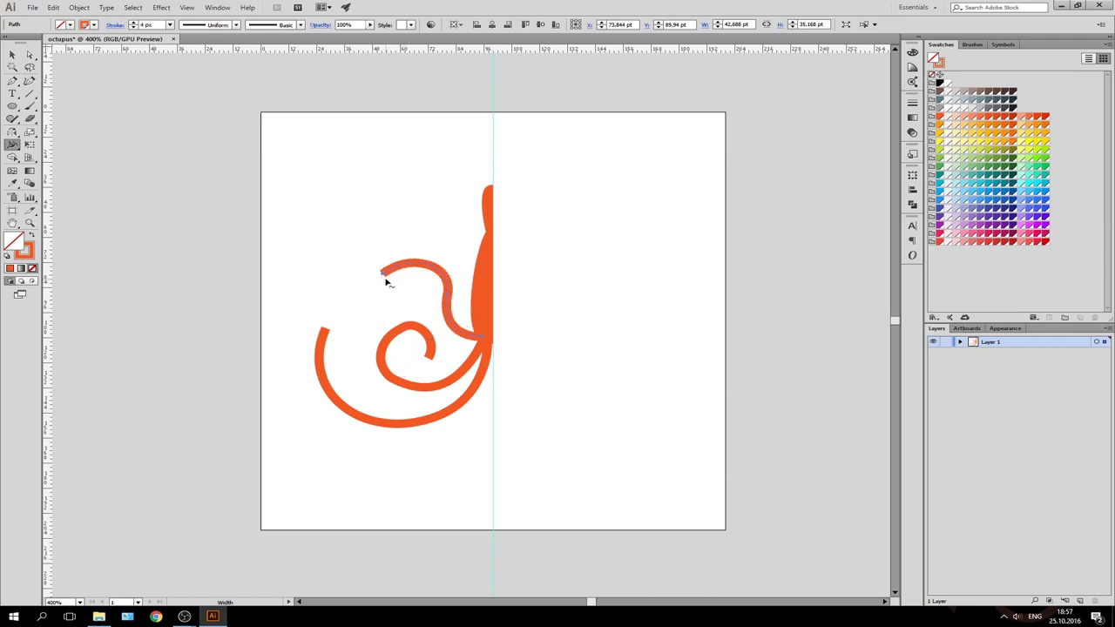
drag(386, 278, 386, 273)
mouse_move(446, 305)
mouse_down()
mouse_move(447, 287)
mouse_move(389, 275)
mouse_up()
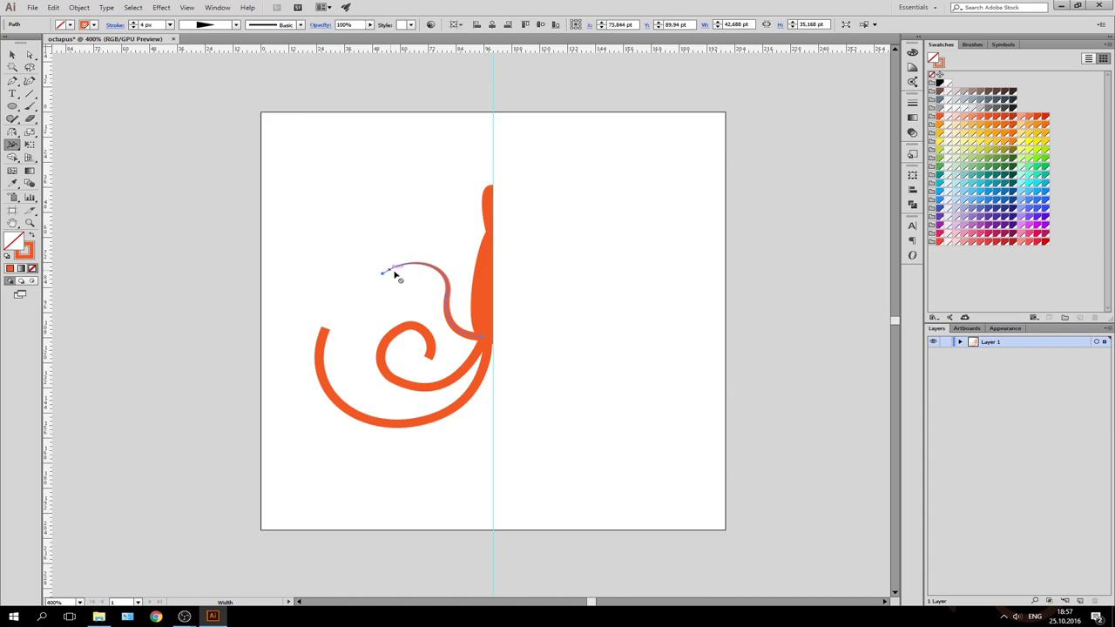
drag(395, 275, 390, 276)
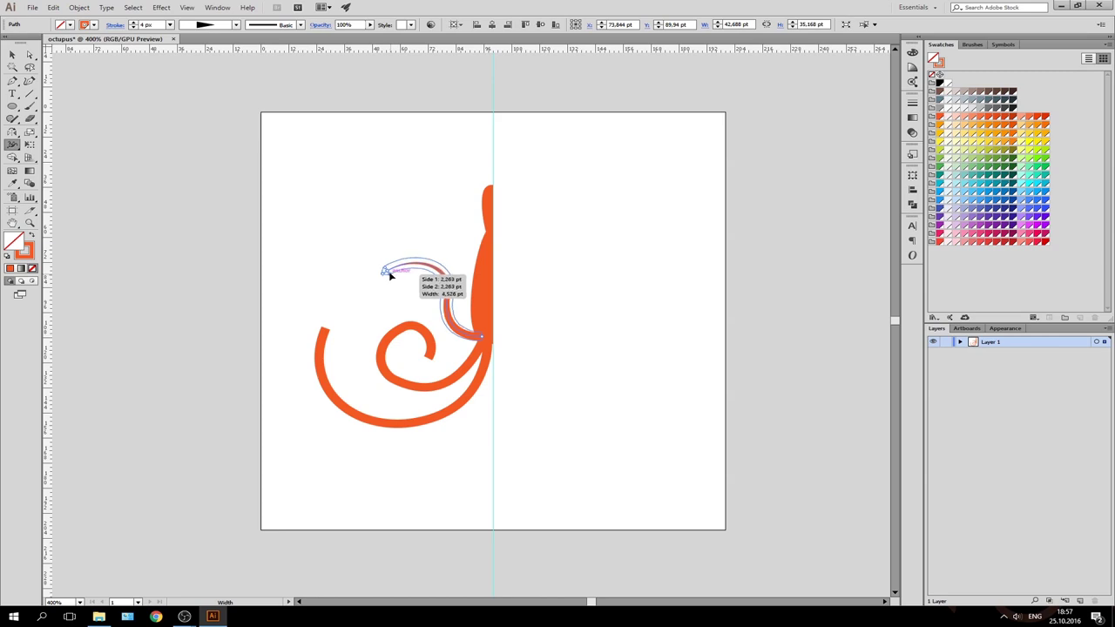
drag(390, 276, 389, 274)
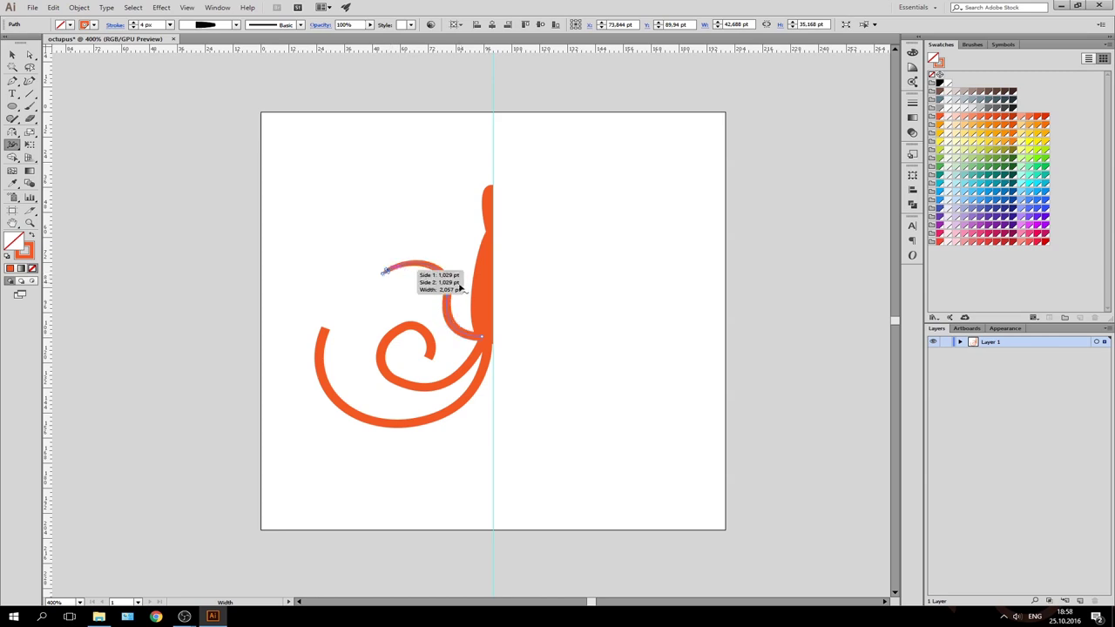
key(v)
click(412, 246)
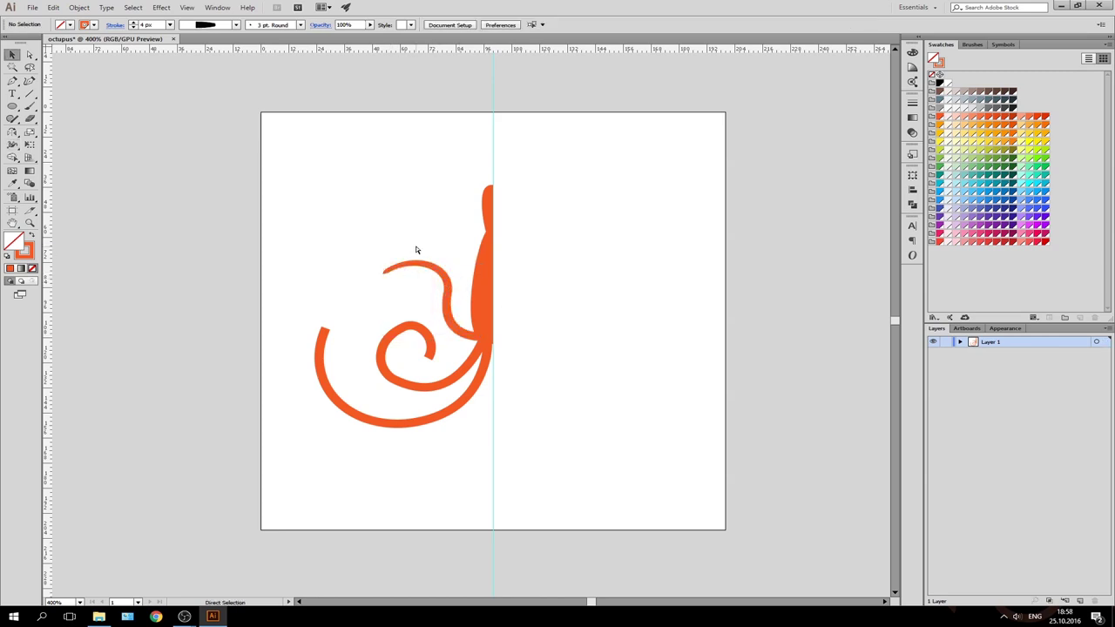
Zoom in to about 2400% to inspect the tapered tip, then zoom back out to the whole octopus
key(ctrl+plus)
key(ctrl+plus)
key(ctrl+plus)
scroll(415, 245, left, 2)
scroll(454, 242, left, 3)
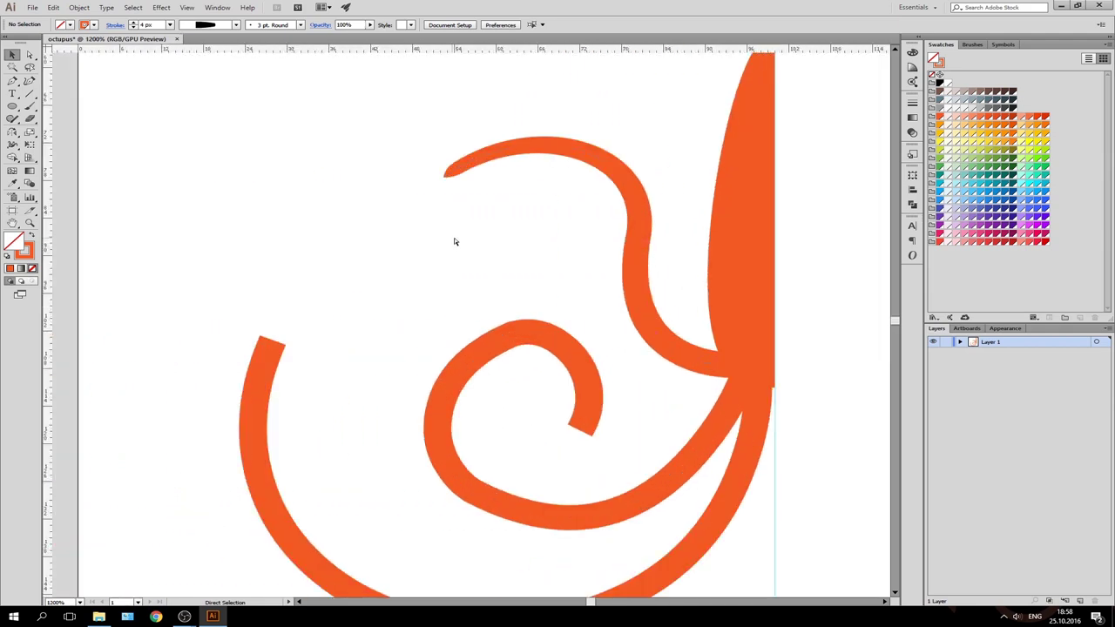
scroll(454, 241, left, 2)
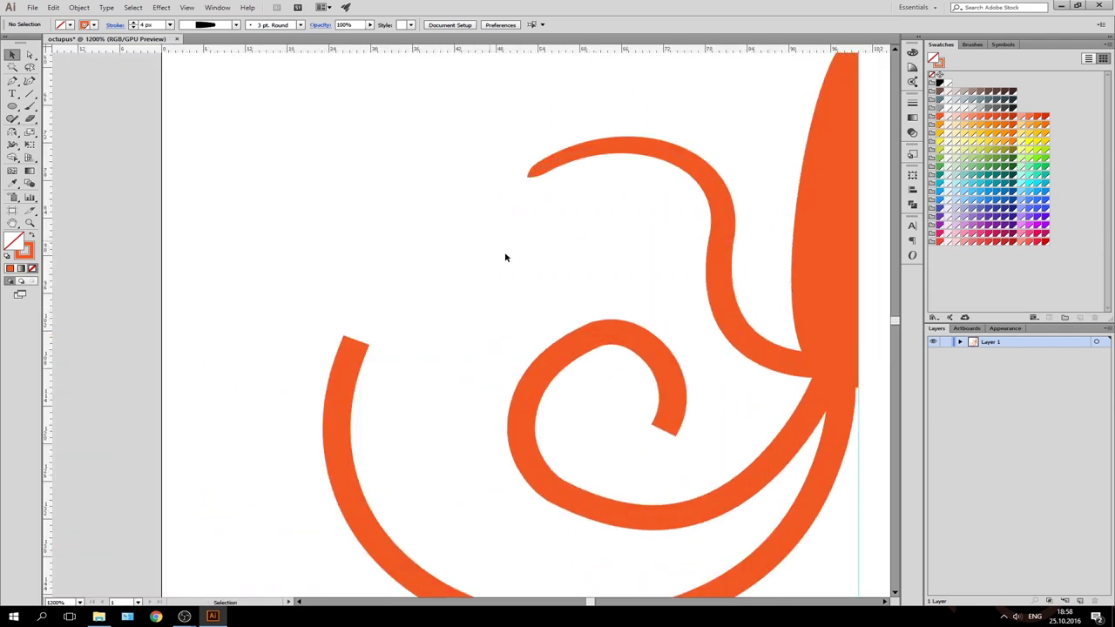
click(532, 172)
key(a)
key(ctrl+plus)
key(ctrl+plus)
key(v)
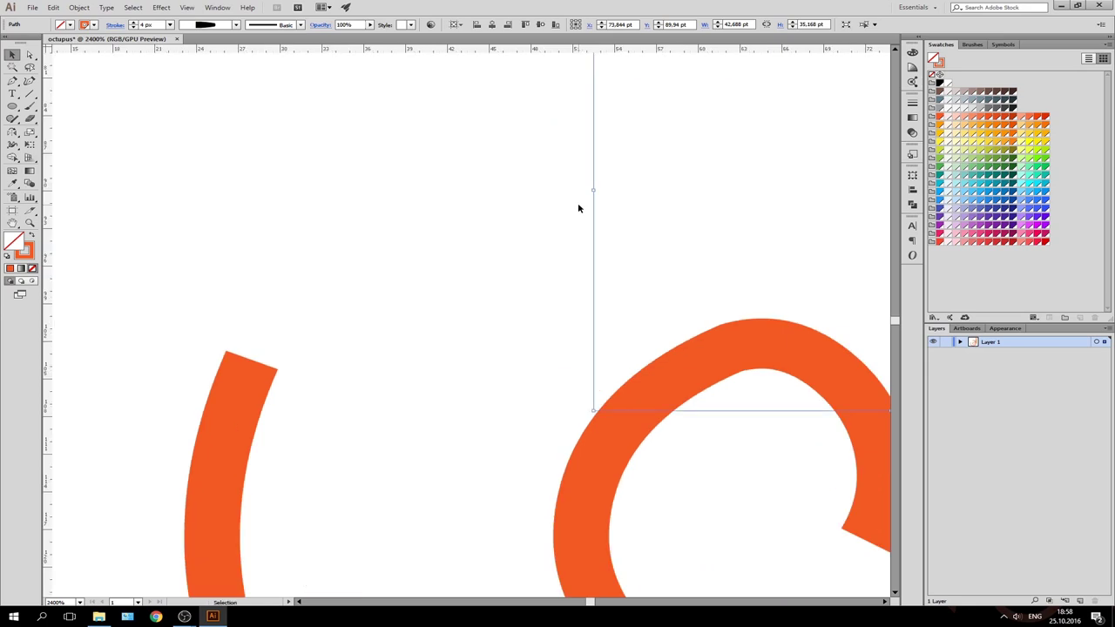
scroll(577, 202, up, 4)
scroll(578, 186, up, 1)
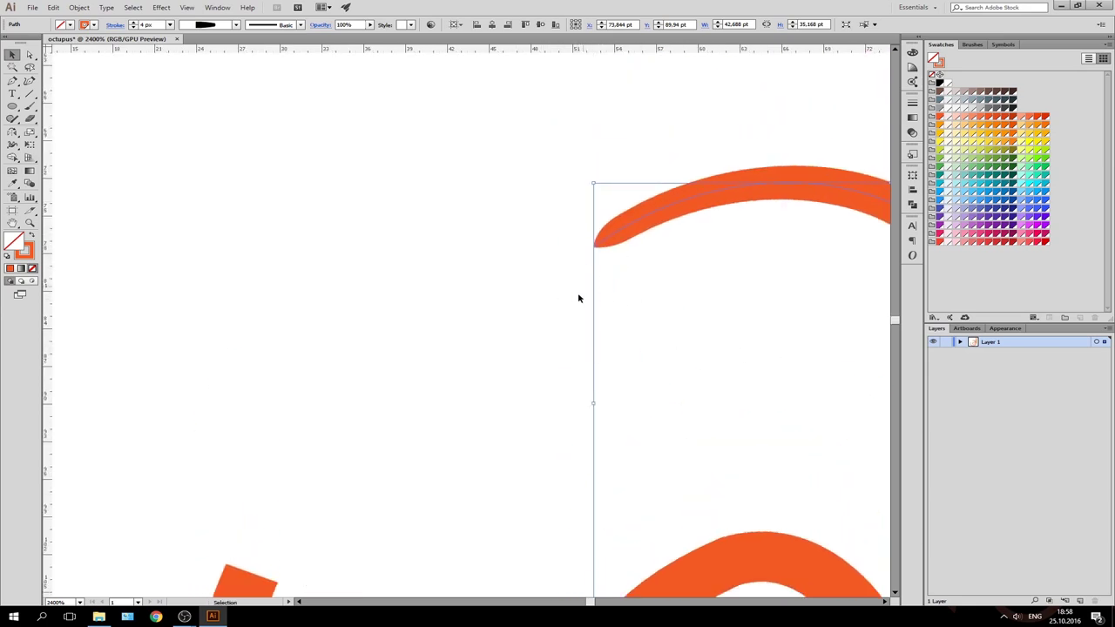
click(550, 310)
scroll(612, 274, right, 2)
scroll(652, 299, right, 3)
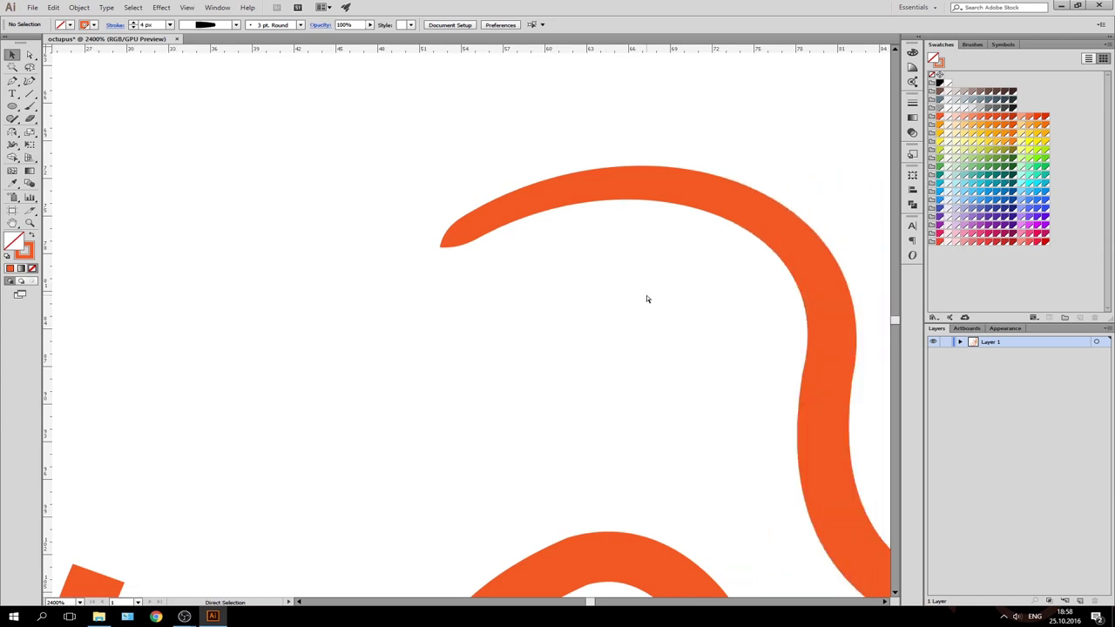
key(ctrl+minus)
key(ctrl+minus)
key(ctrl+minus)
key(ctrl+minus)
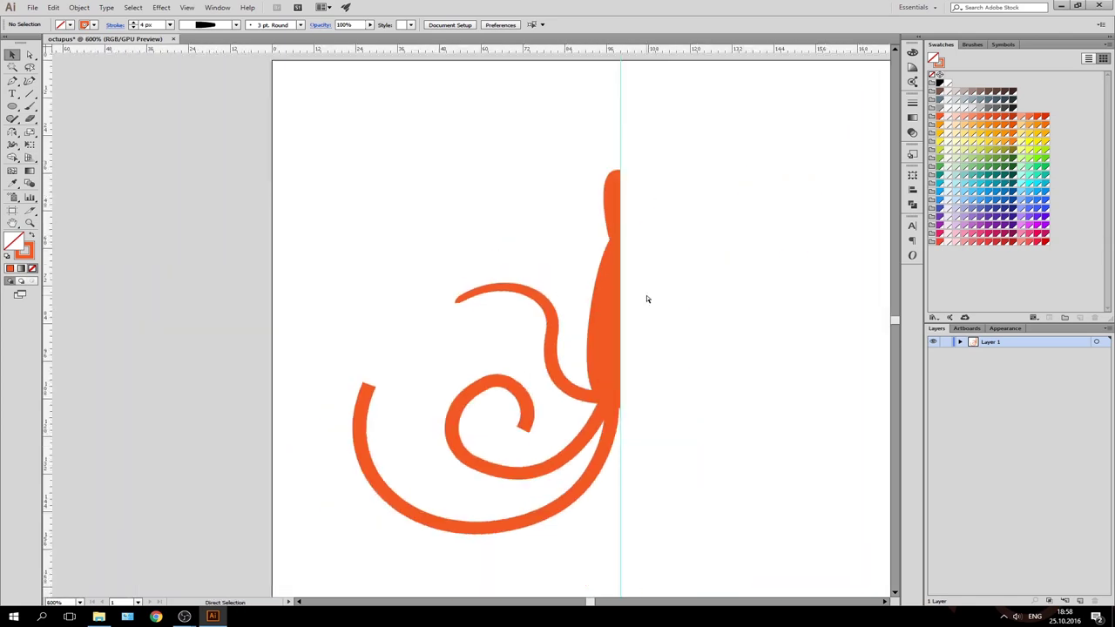
scroll(645, 296, down, 1)
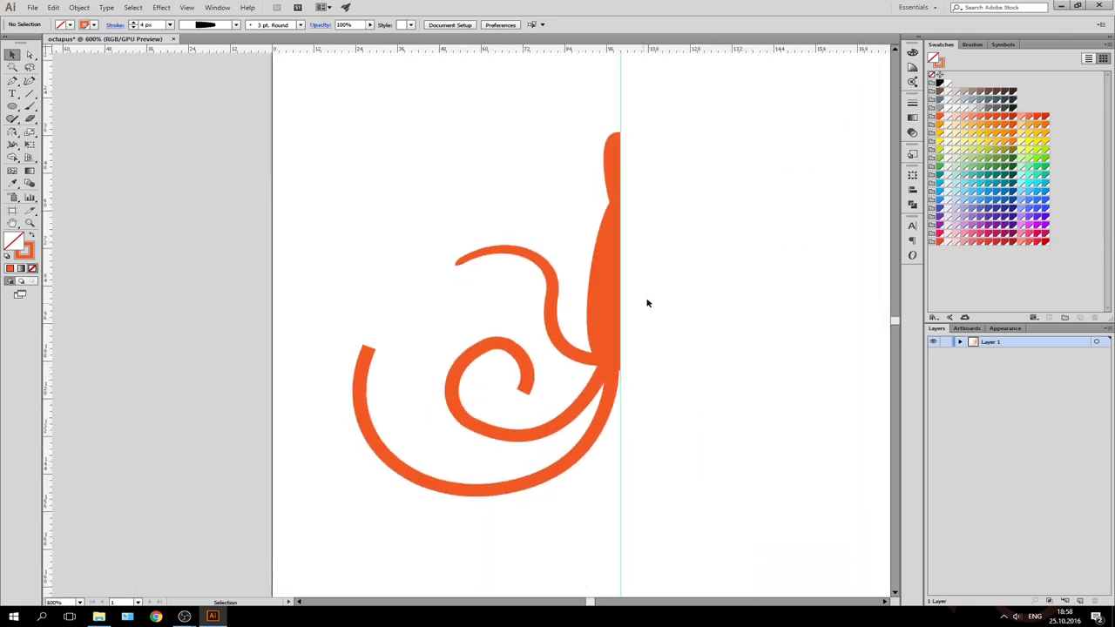
Save the upper tentacle's taper as a custom width profile named 'octupus width'
click(501, 260)
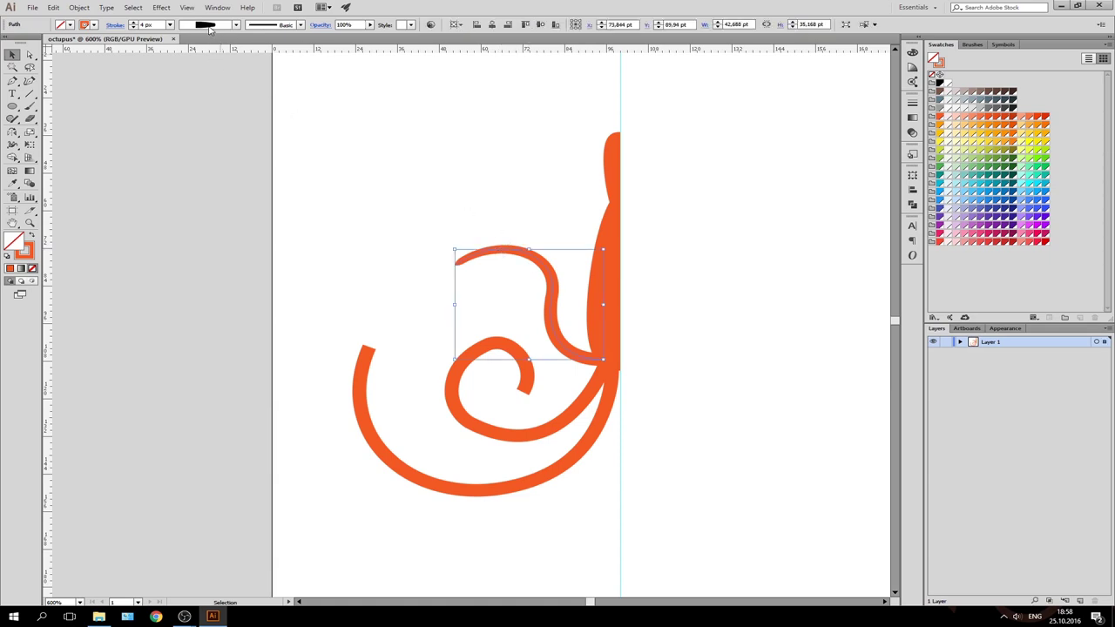
click(453, 386)
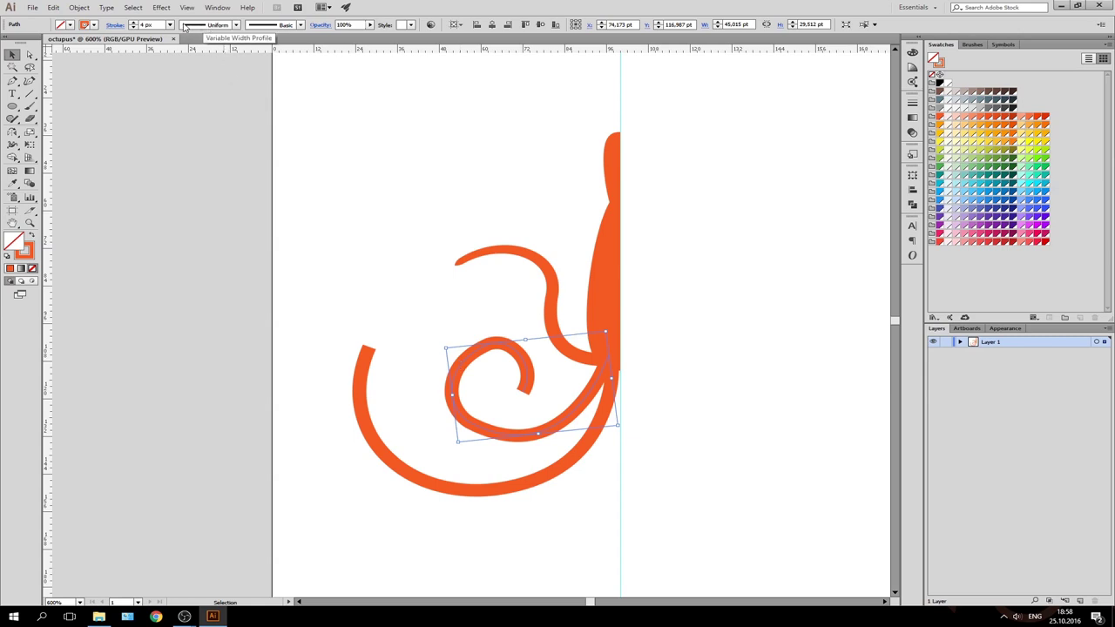
click(479, 259)
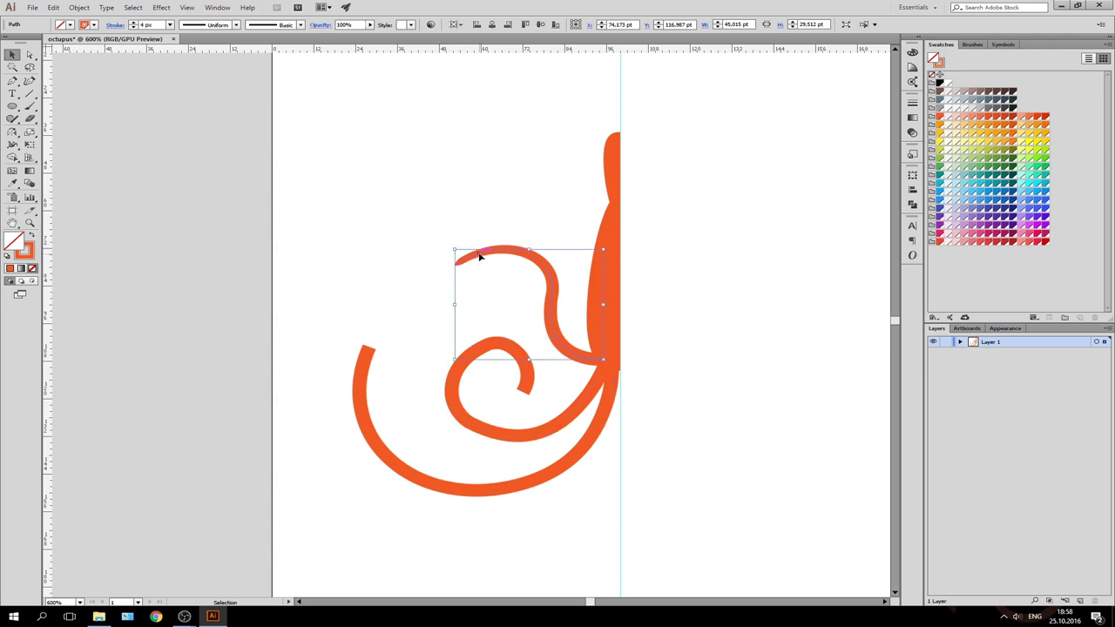
click(235, 25)
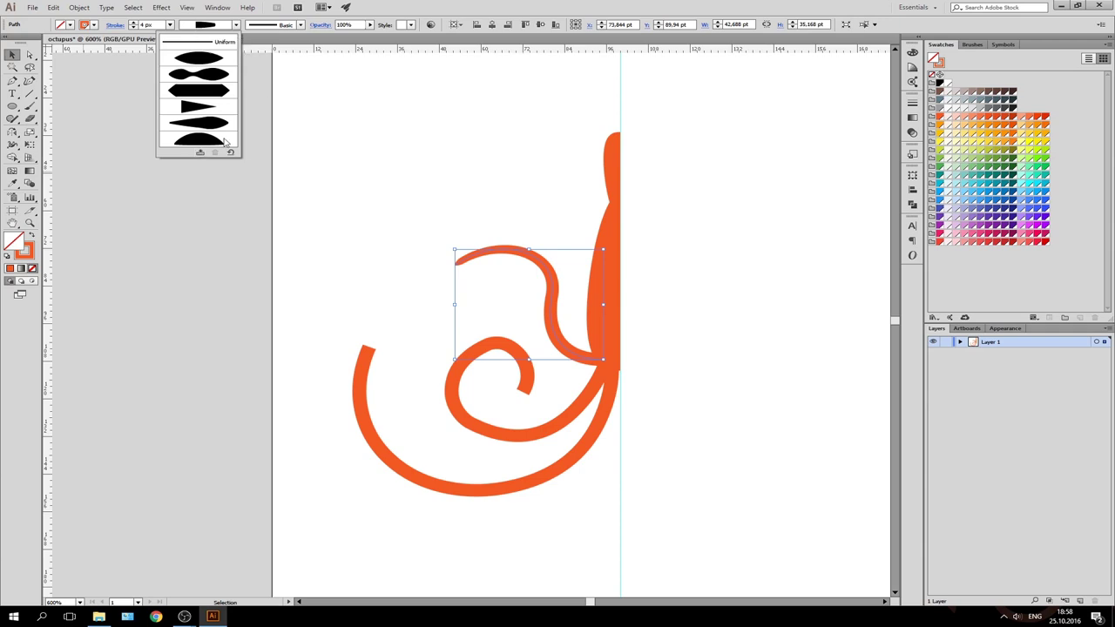
click(200, 153)
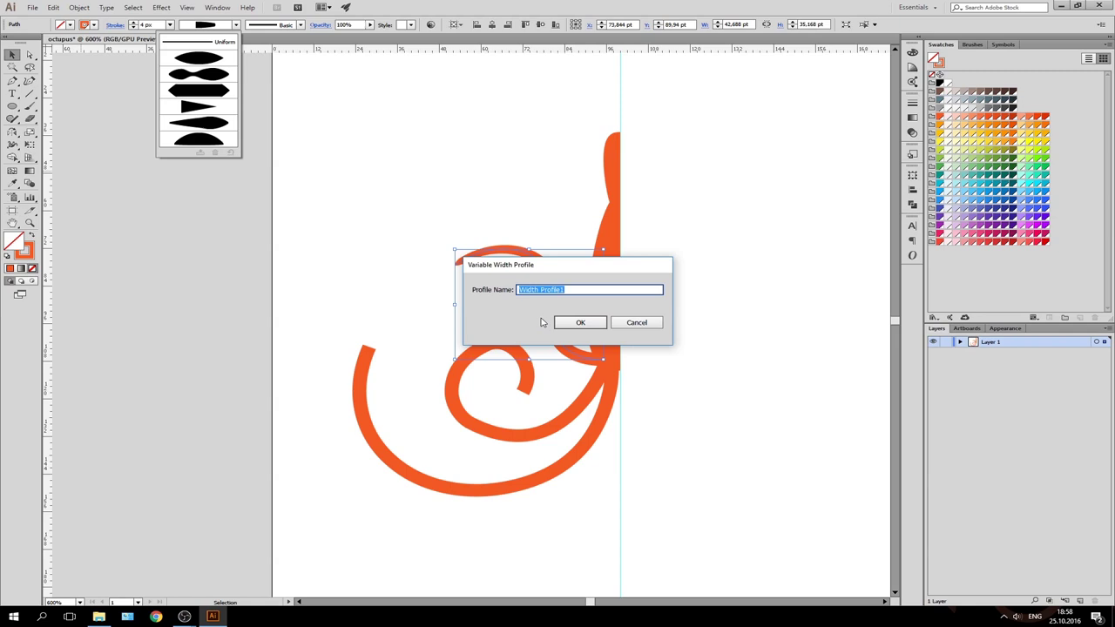
text(o)
text(h)
key(Return)
click(412, 142)
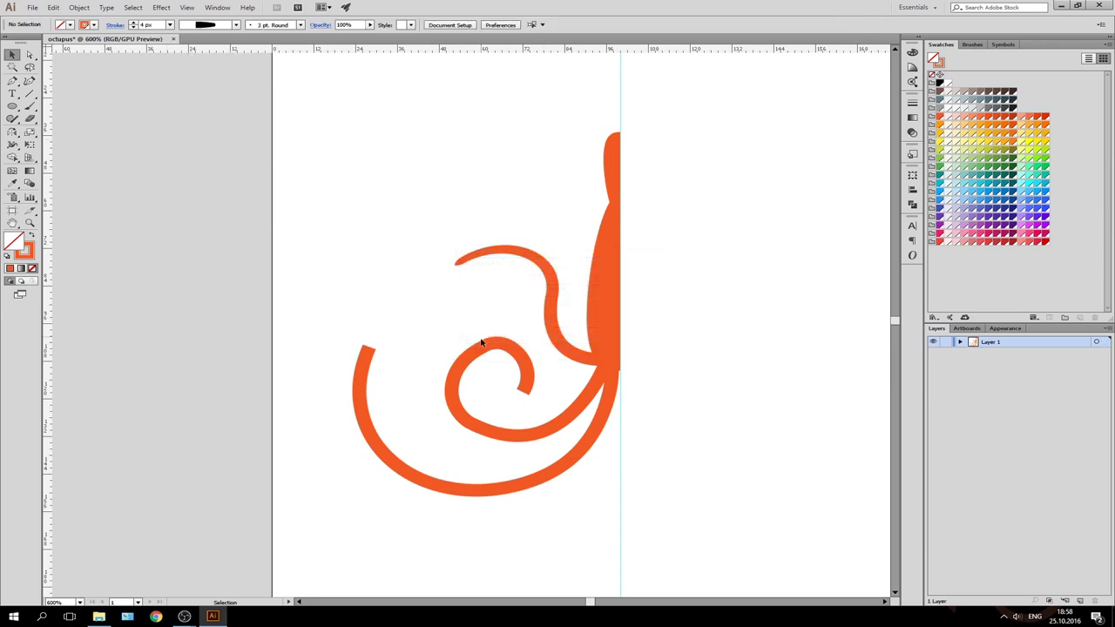
Apply the saved tapered width profile to the outer arc tentacle
click(483, 355)
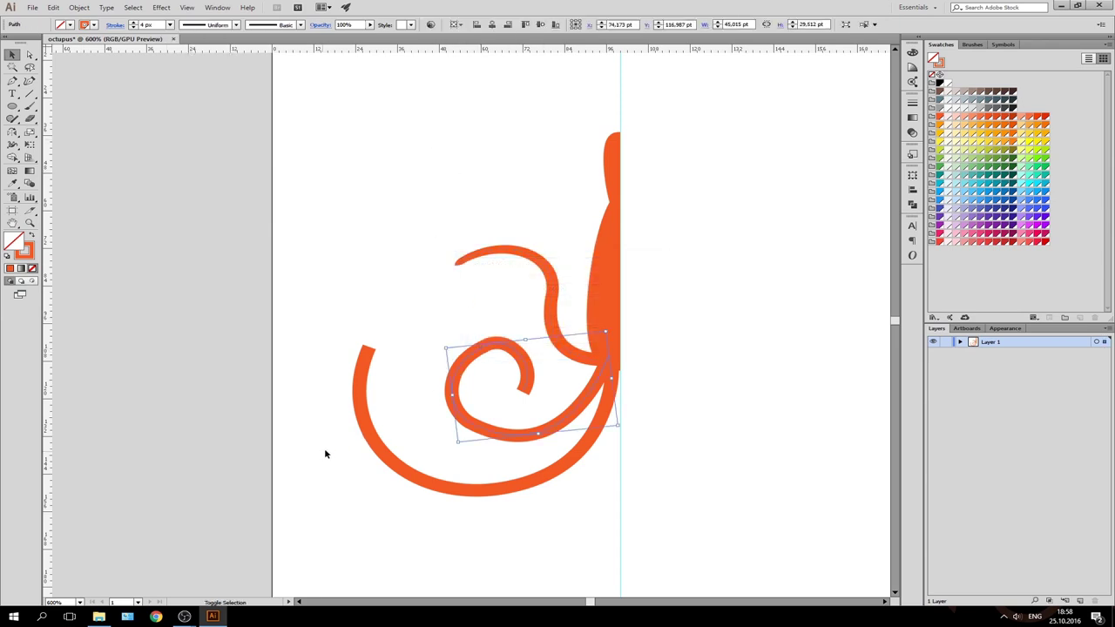
click(364, 435)
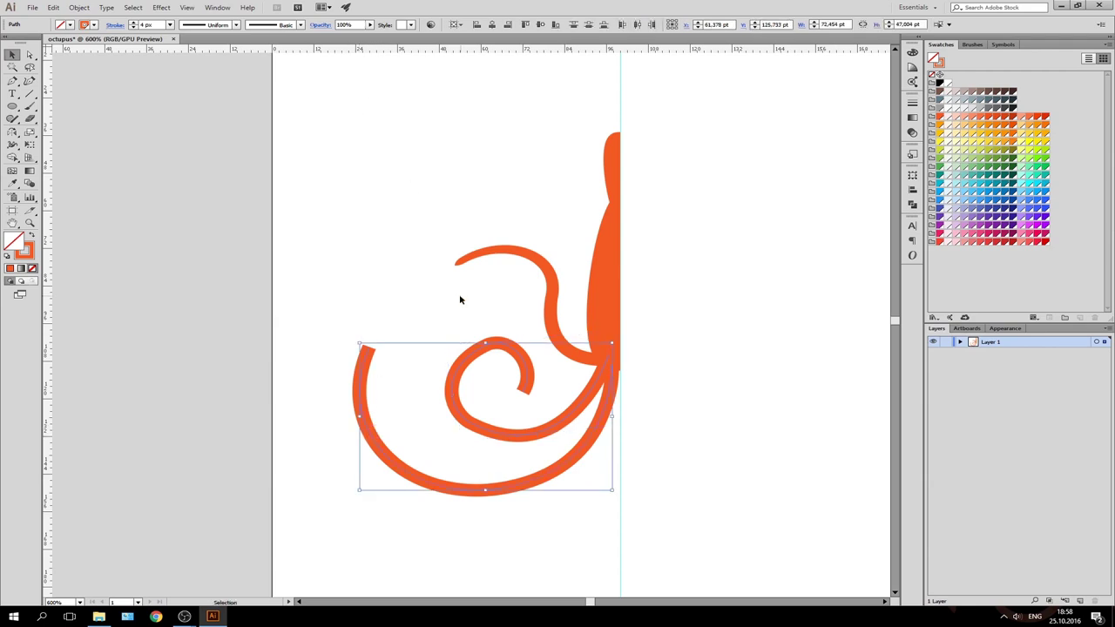
click(415, 326)
drag(362, 327, 479, 440)
click(236, 25)
scroll(205, 105, up, 1)
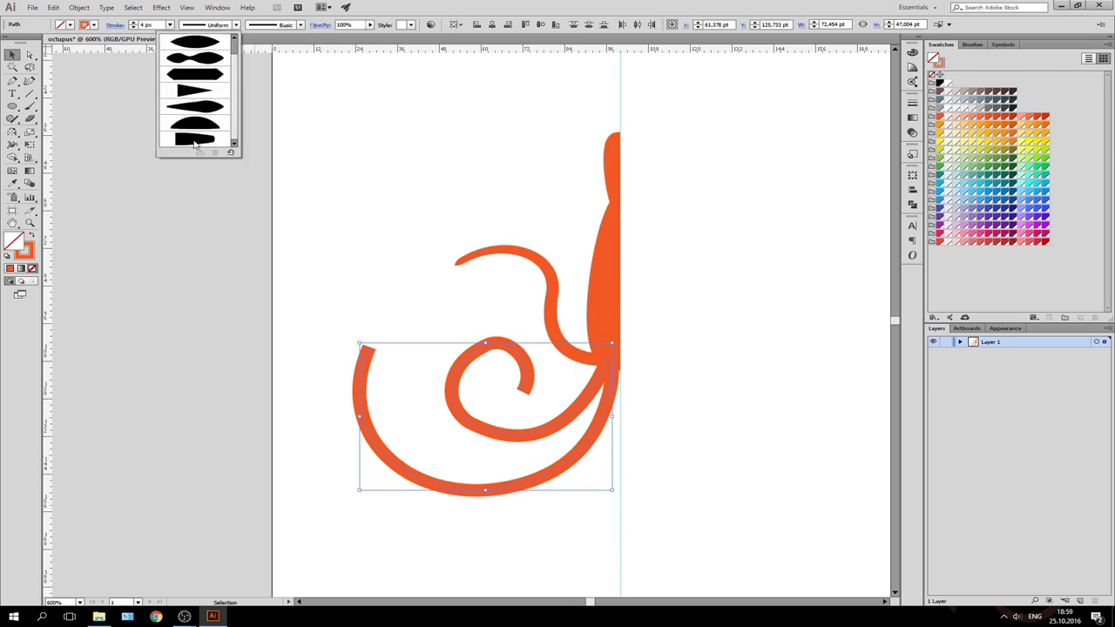
click(195, 140)
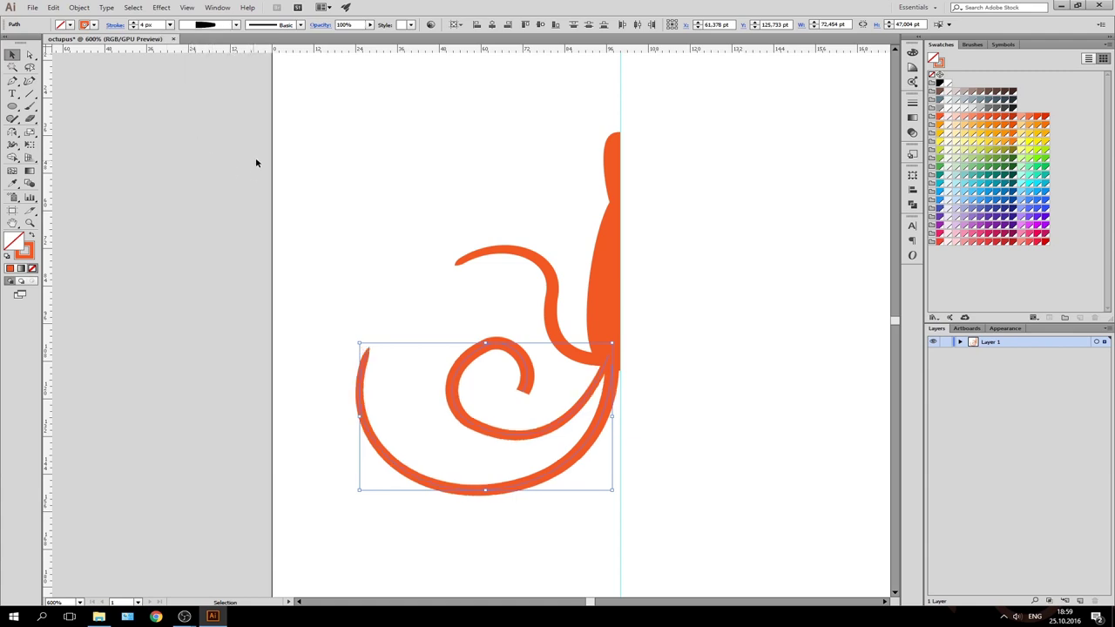
click(409, 349)
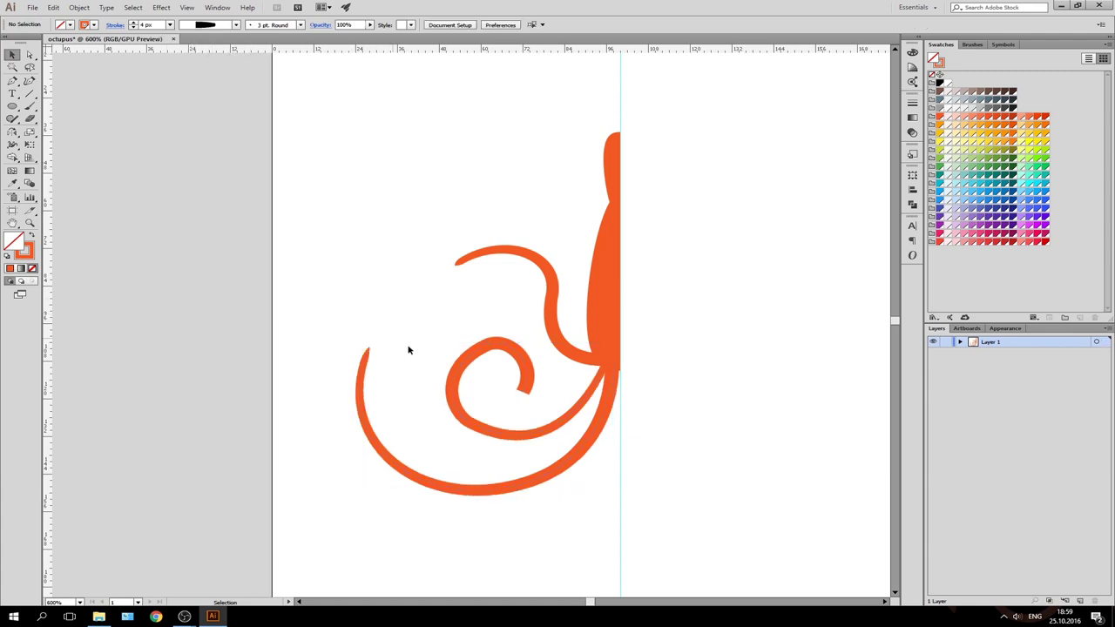
Flip the inner spiral's width profile with Flip Along so it narrows toward its tip
click(503, 351)
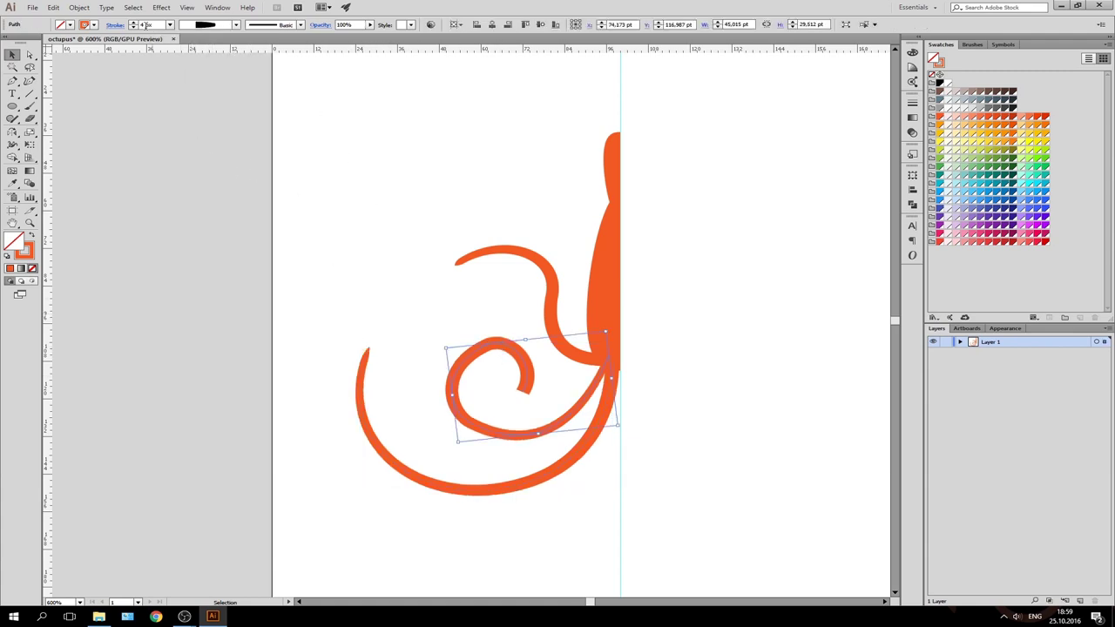
click(116, 25)
click(117, 25)
click(117, 25)
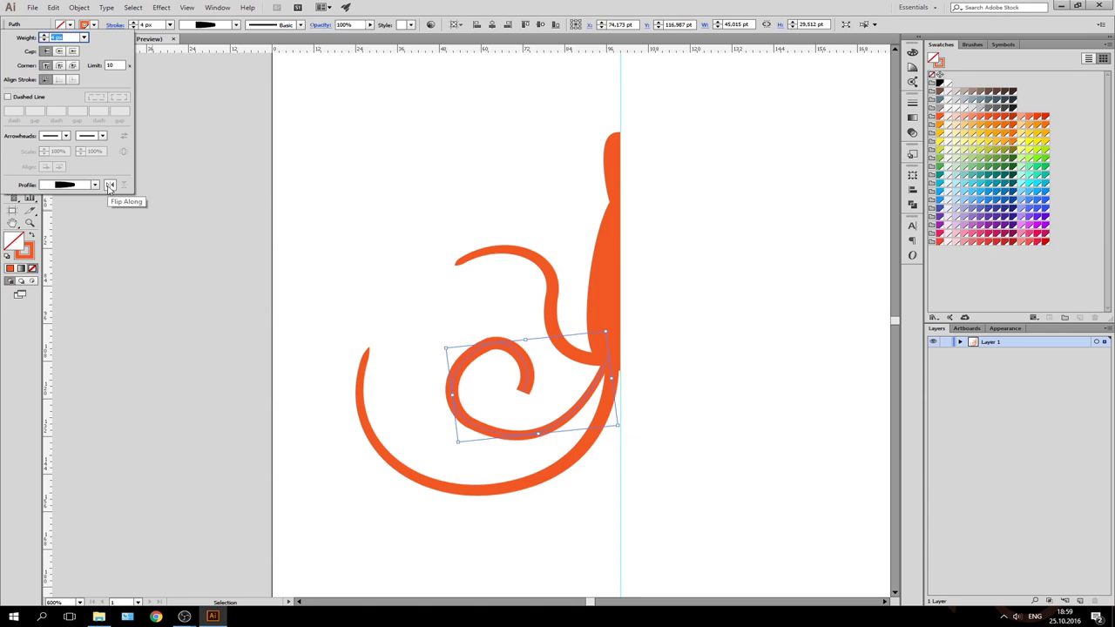
click(110, 185)
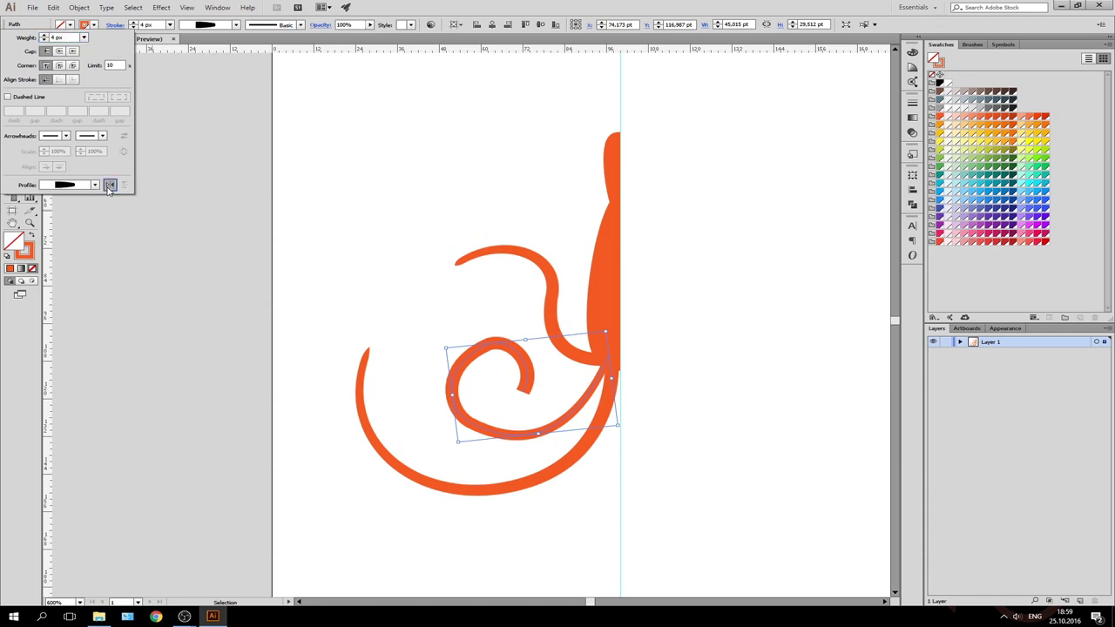
click(437, 295)
click(371, 290)
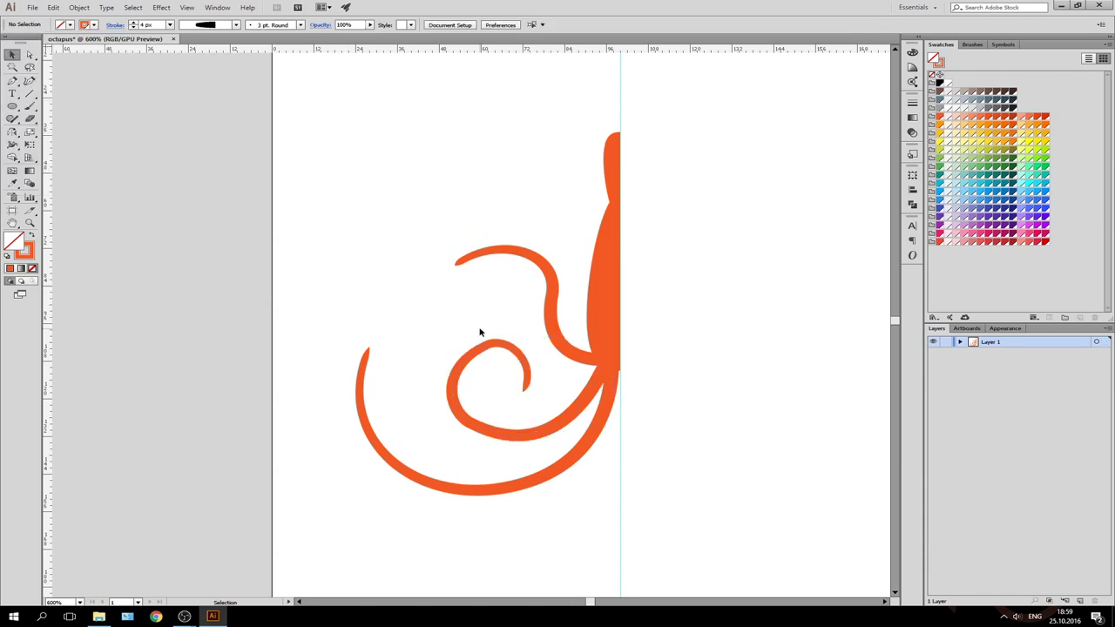
Drag anchor handles on the inner spiral tentacle to smooth its coil
key(a)
click(494, 350)
click(491, 349)
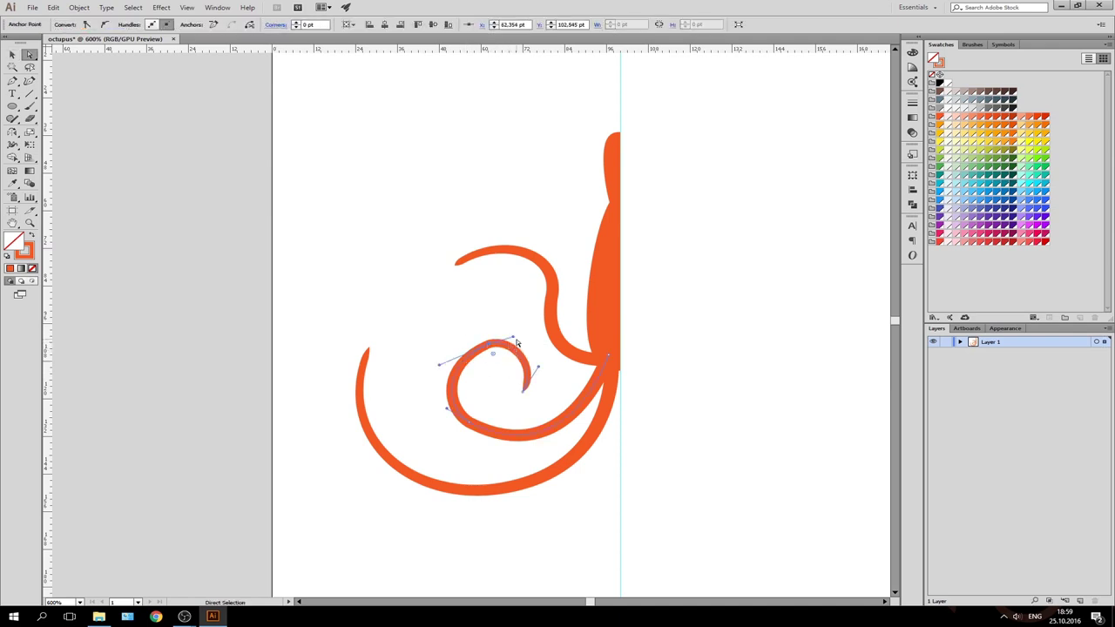
drag(510, 341, 520, 337)
drag(439, 364, 436, 361)
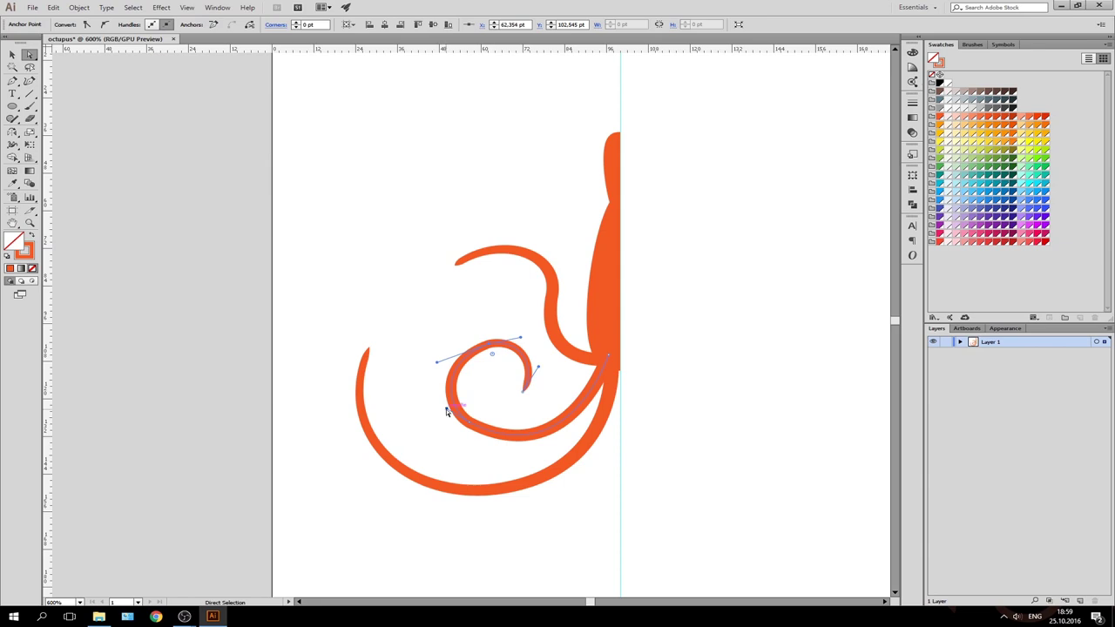
click(446, 411)
drag(444, 408, 442, 409)
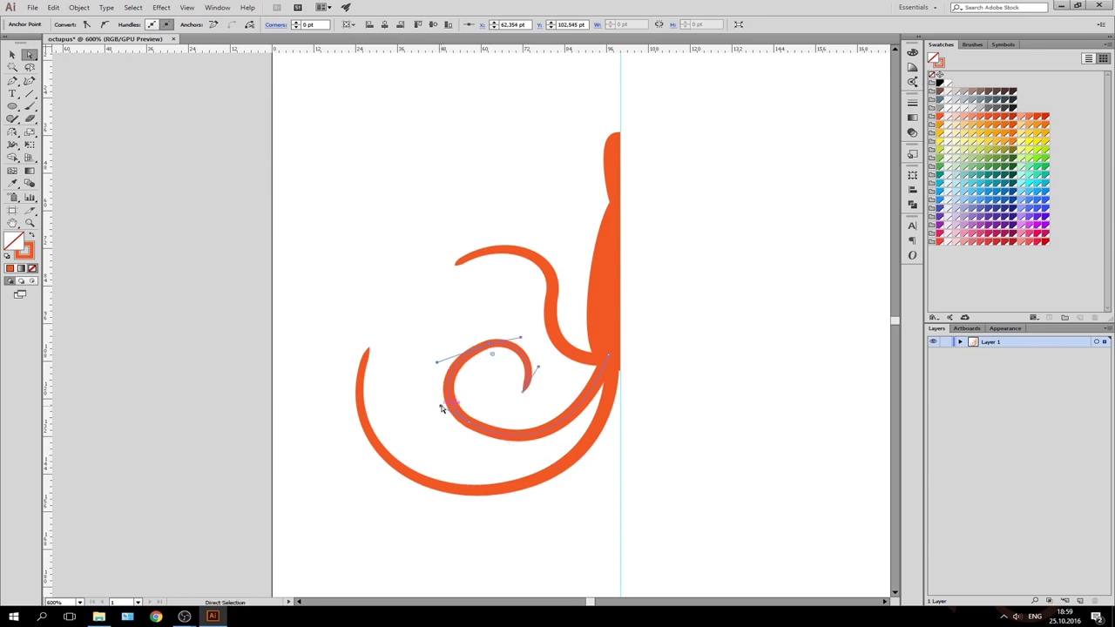
click(687, 430)
key(v)
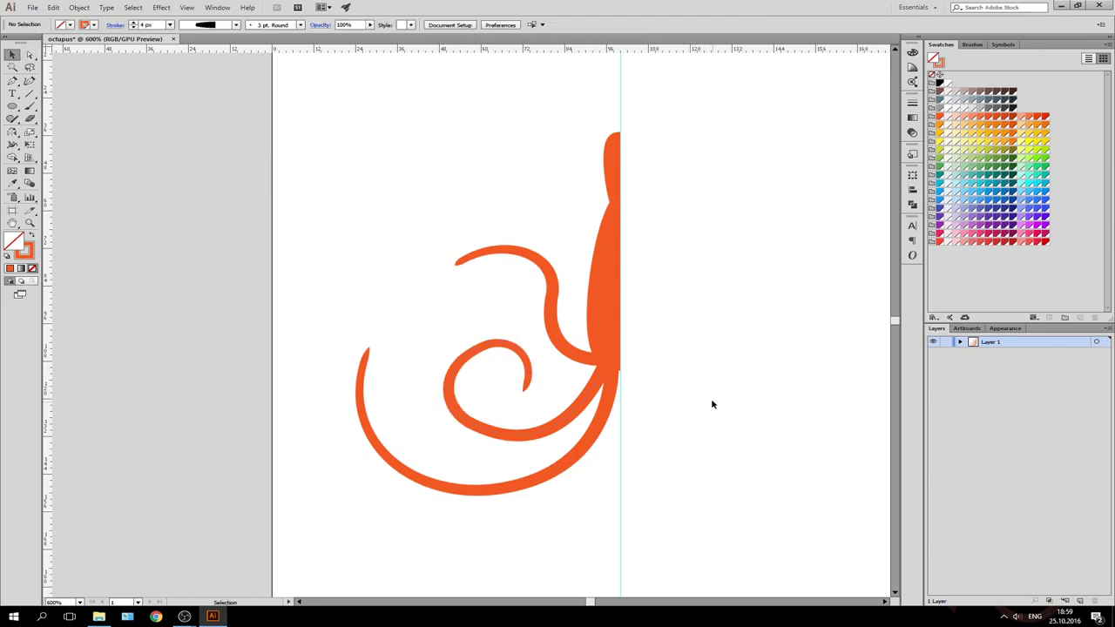
click(607, 413)
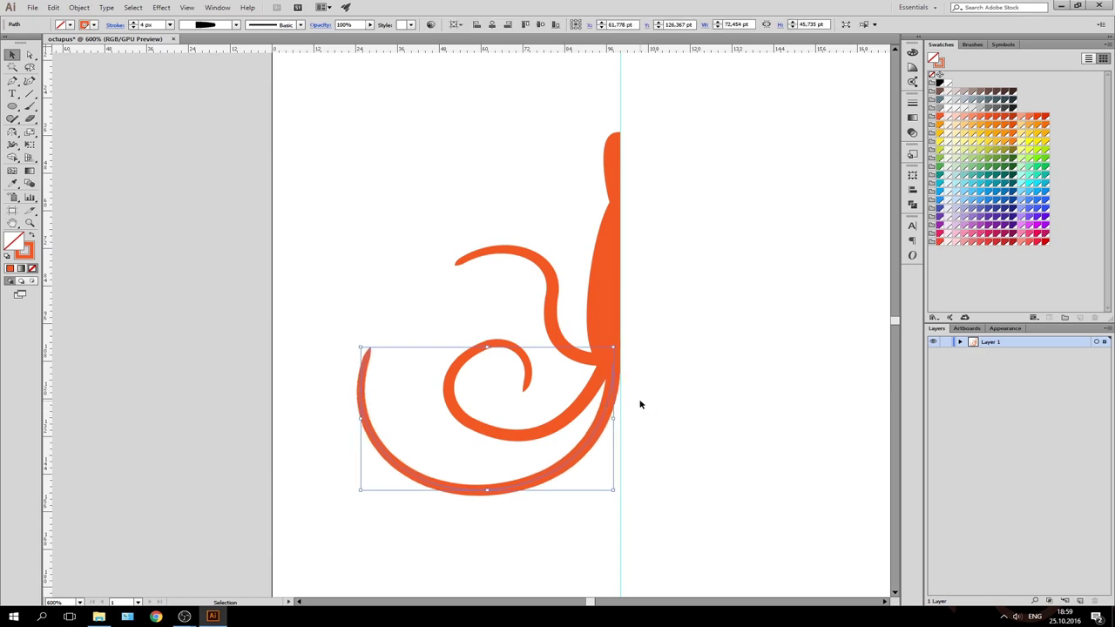
Select the half-body and all three tentacles together for reflecting
click(641, 404)
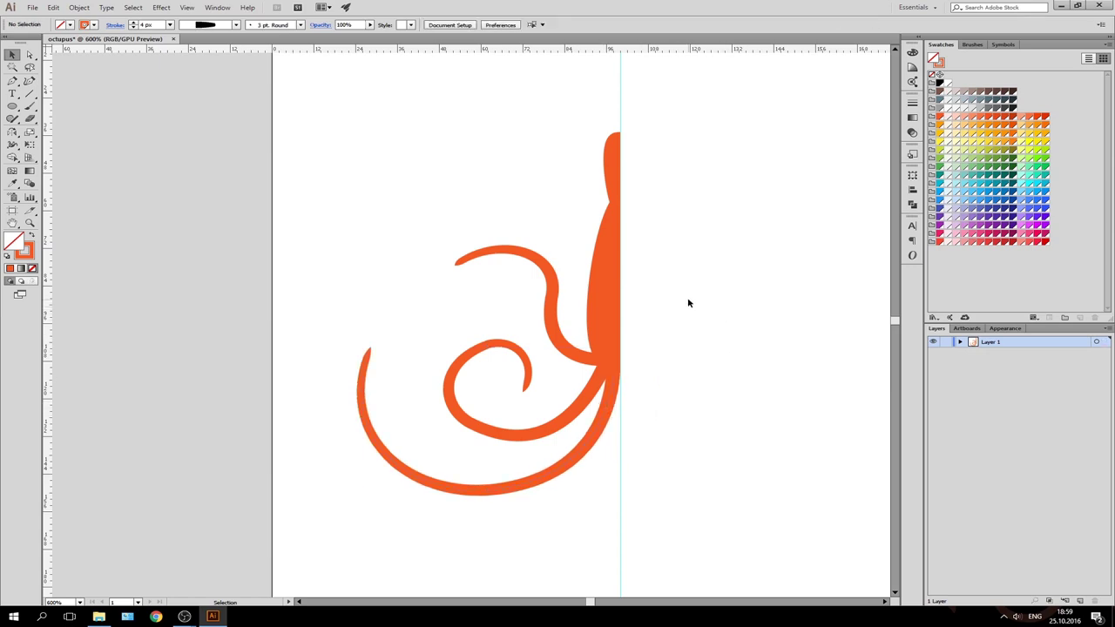
scroll(672, 276, right, 2)
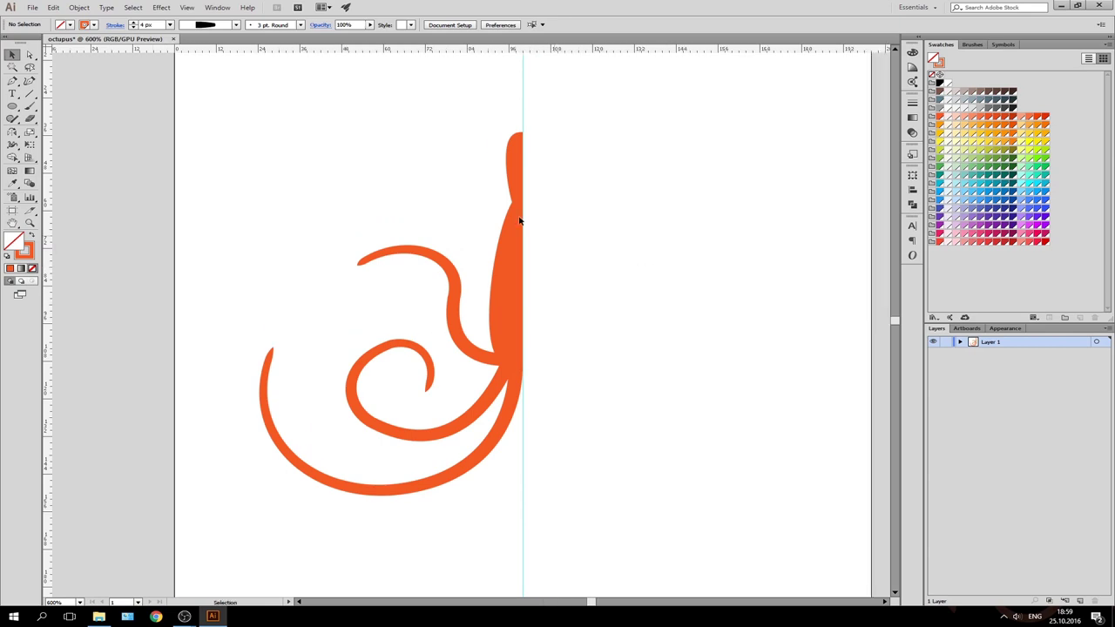
drag(254, 121, 540, 468)
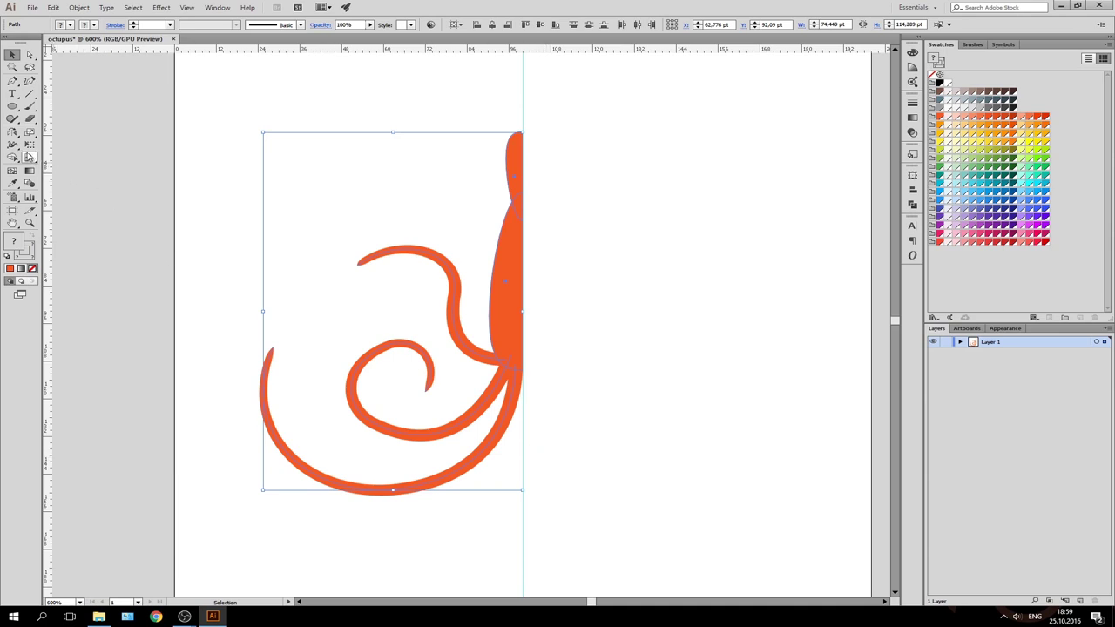
click(12, 133)
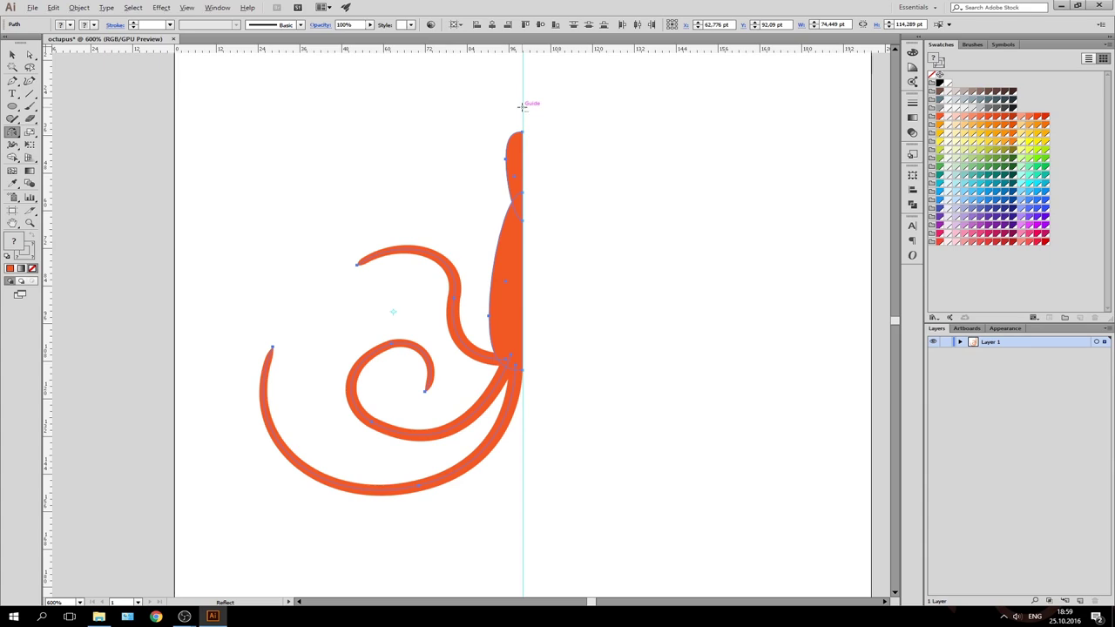
Reflect a copy of the octopus half across the centre guide on a vertical axis
alt+click(520, 106)
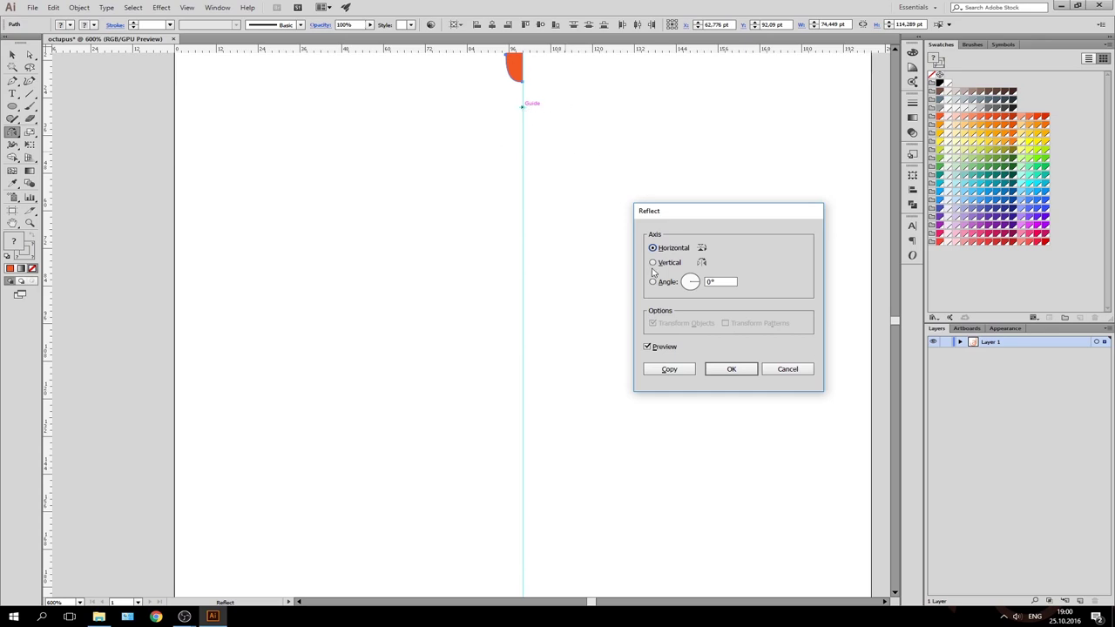
click(654, 263)
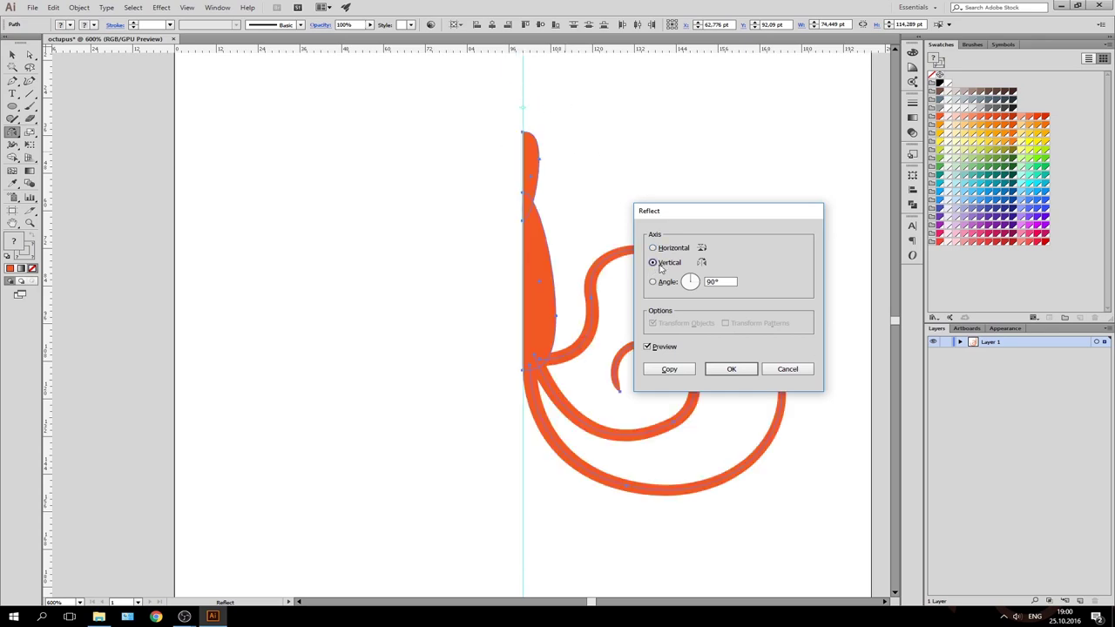
click(647, 346)
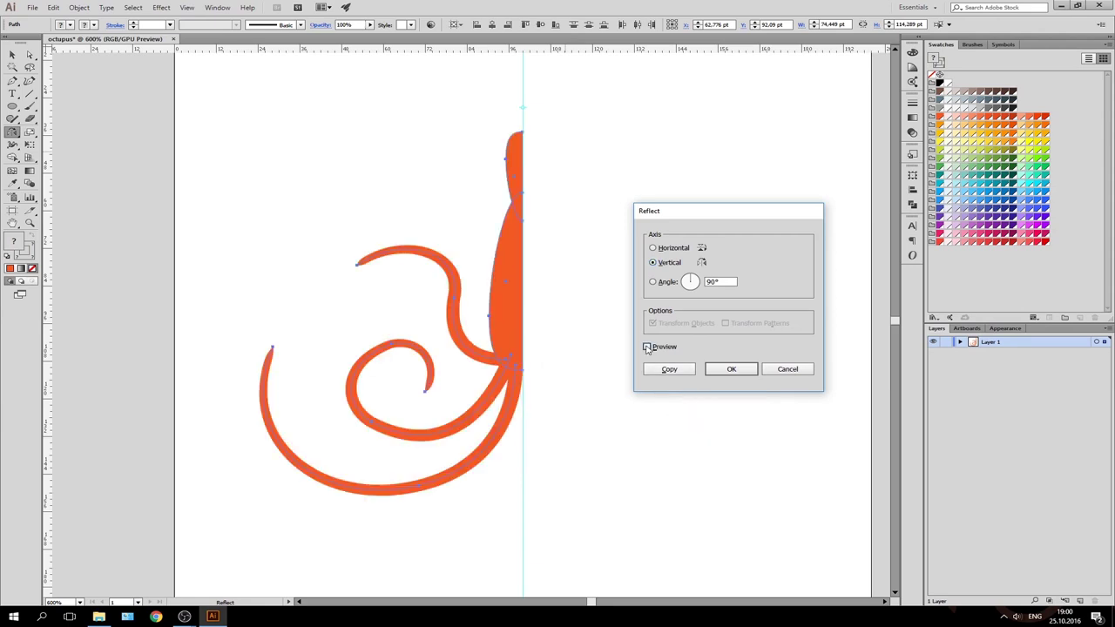
click(647, 347)
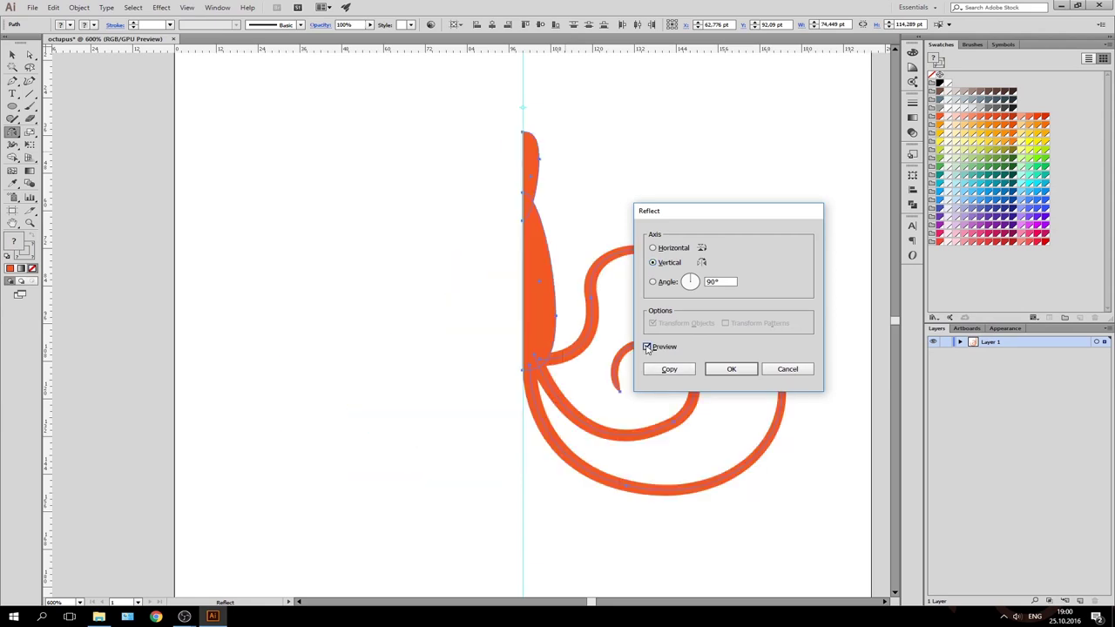
click(647, 347)
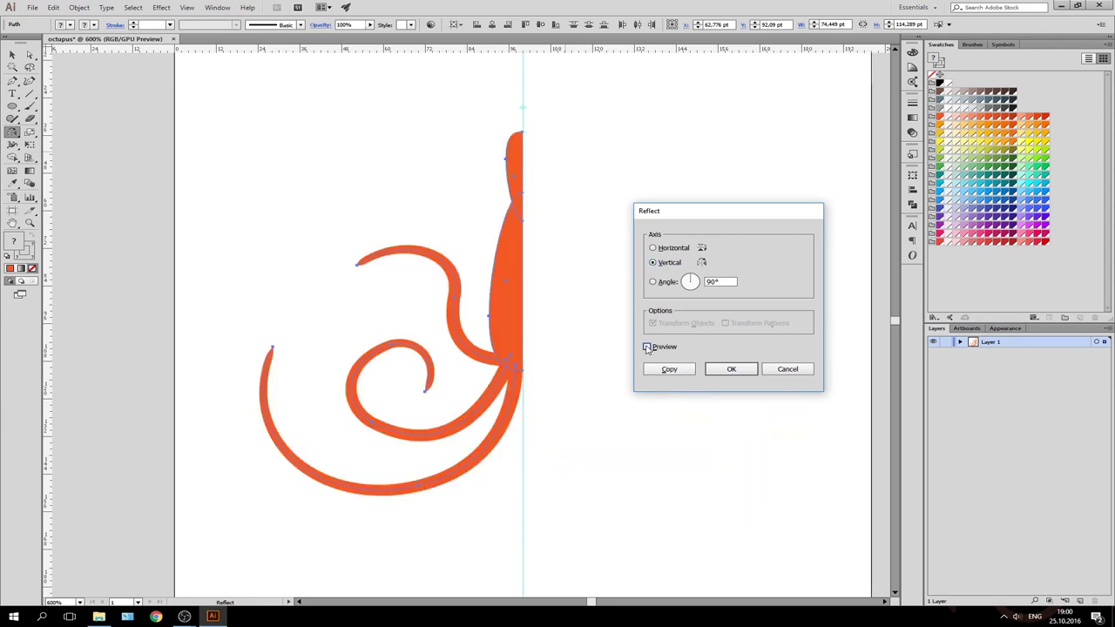
click(647, 346)
click(668, 370)
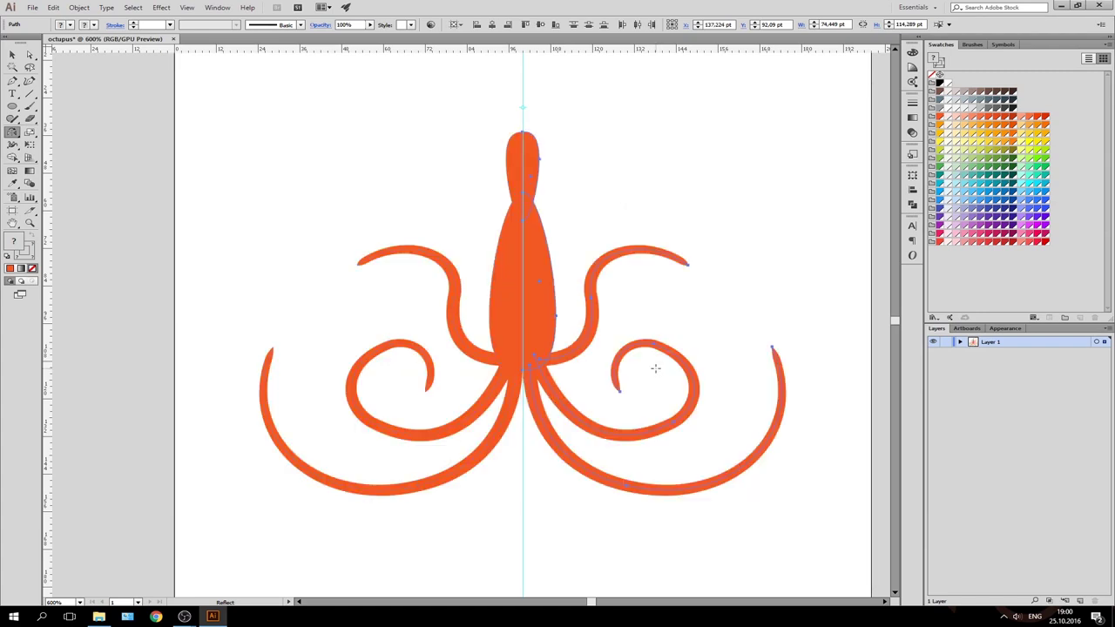
key(v)
click(725, 287)
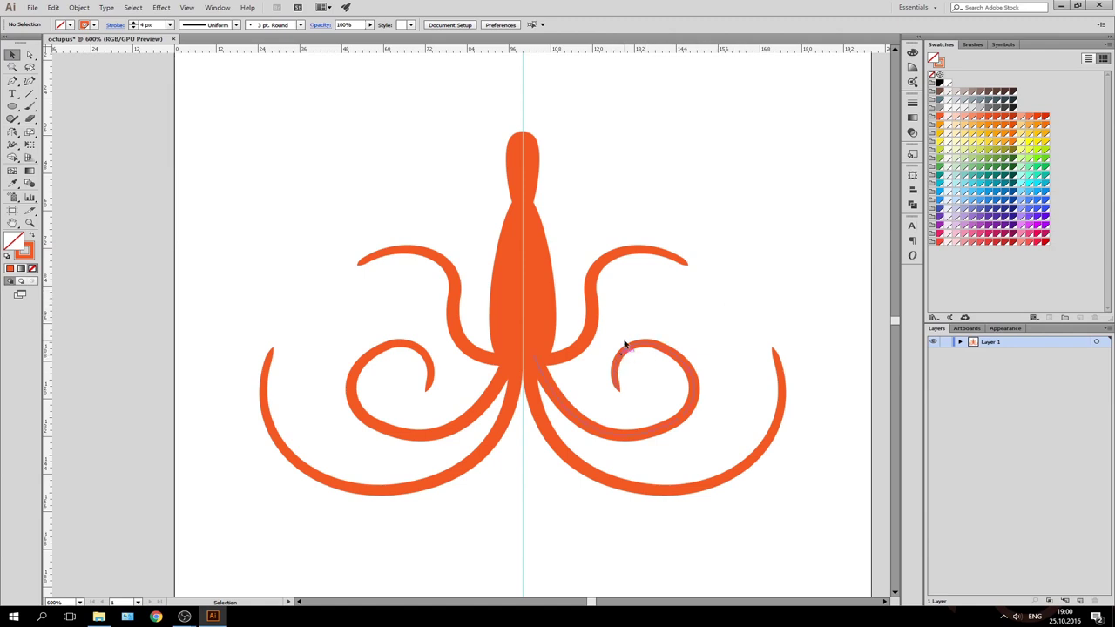
Extend the left body half to the head top in Deep Orange 300; fill the right Deep Orange 600
scroll(609, 359, down, 1)
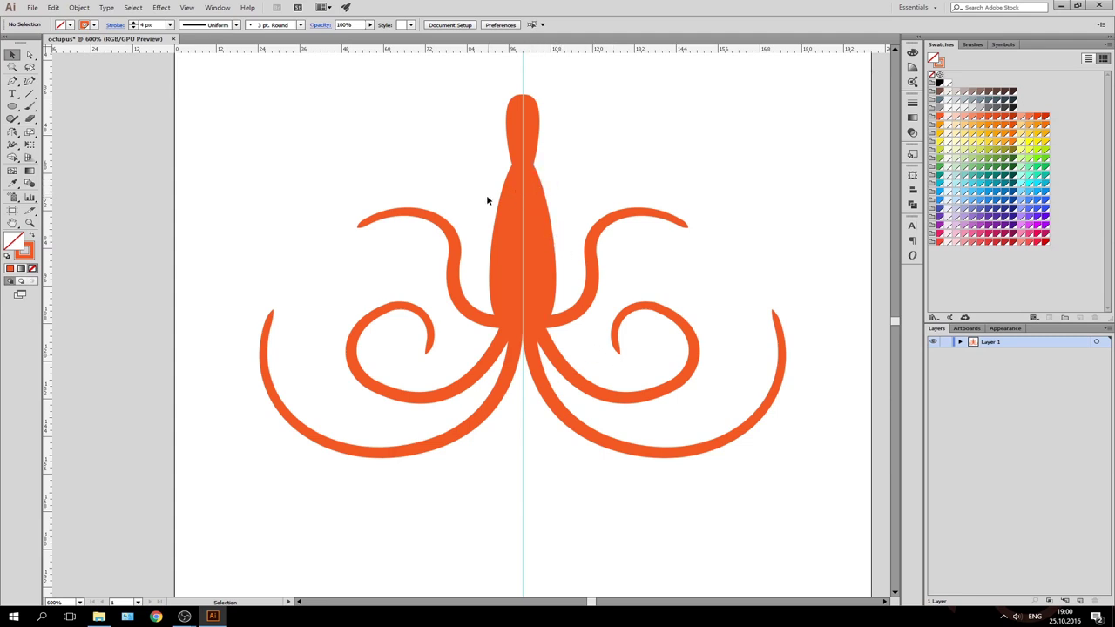
drag(501, 216, 505, 220)
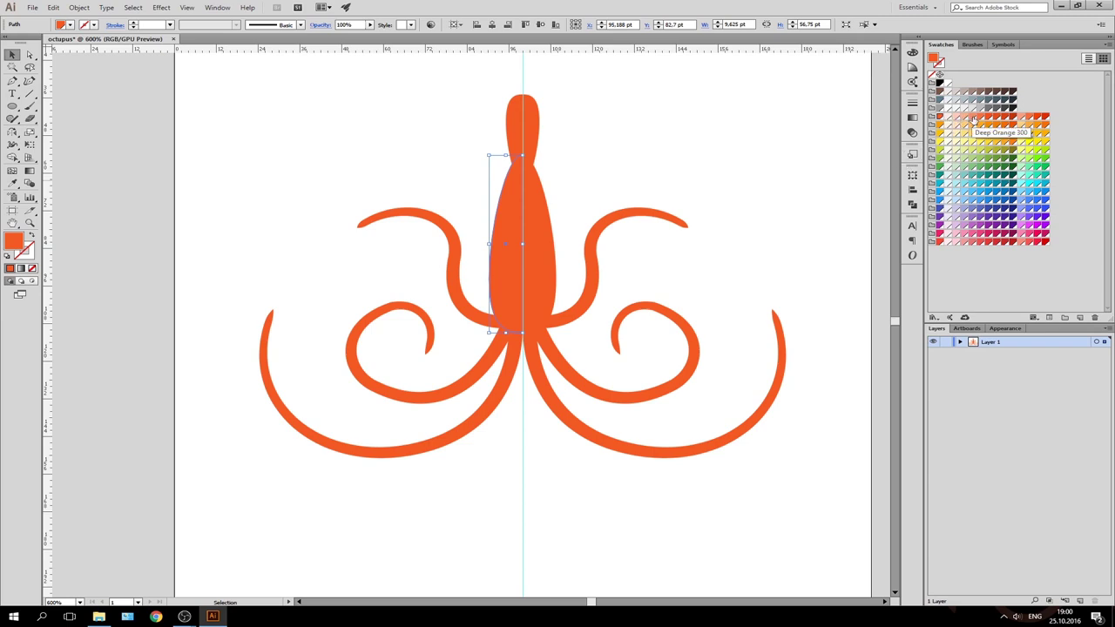
drag(512, 186, 514, 185)
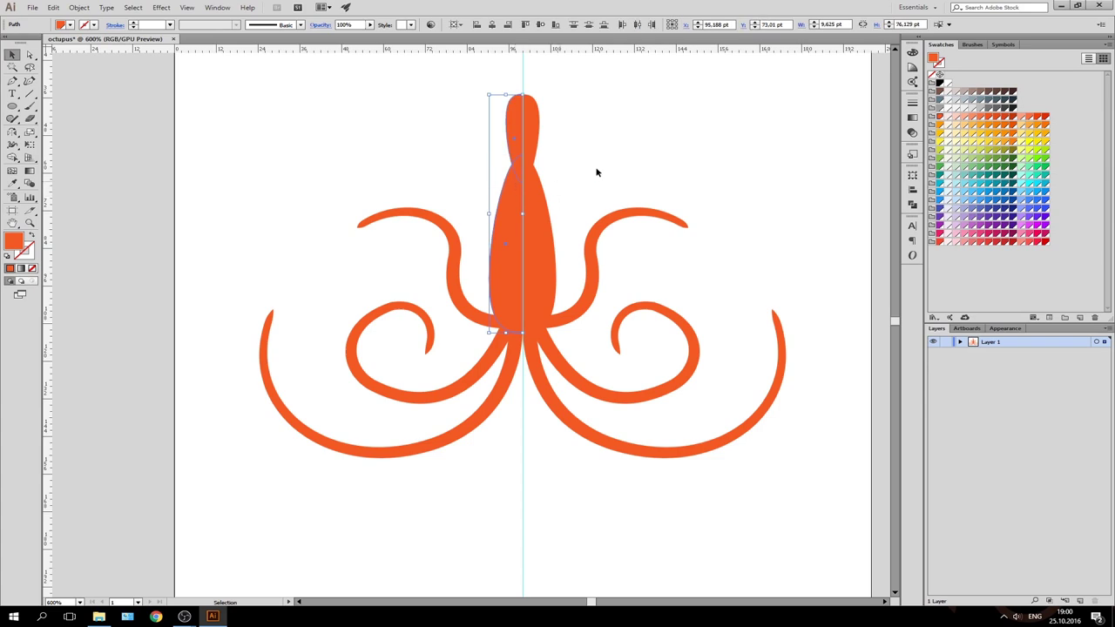
click(973, 117)
drag(572, 115, 528, 193)
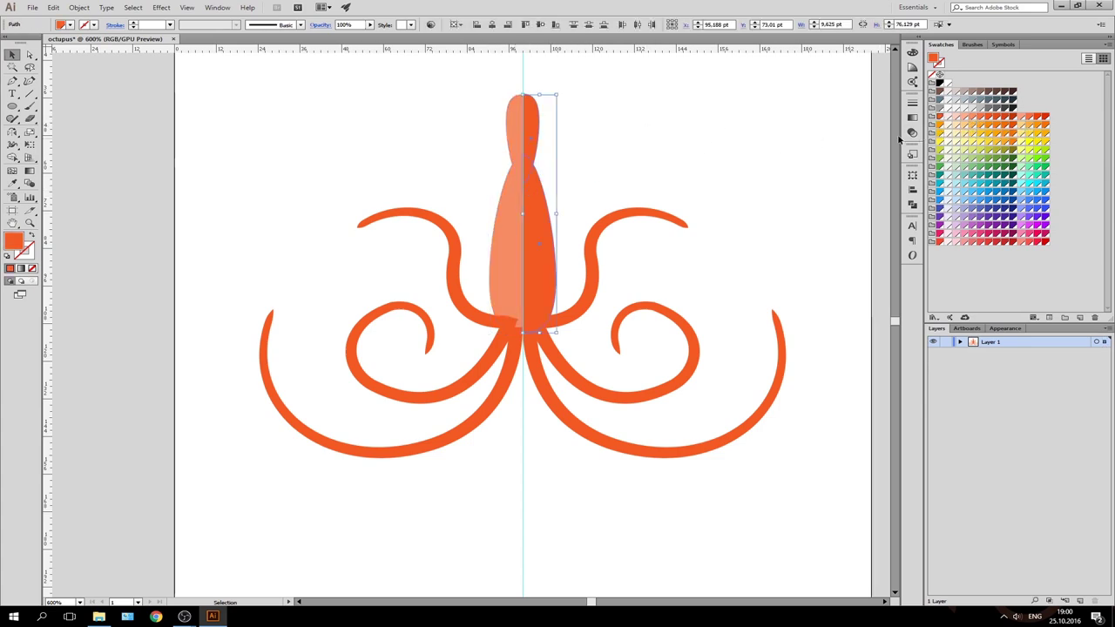
click(992, 119)
click(711, 132)
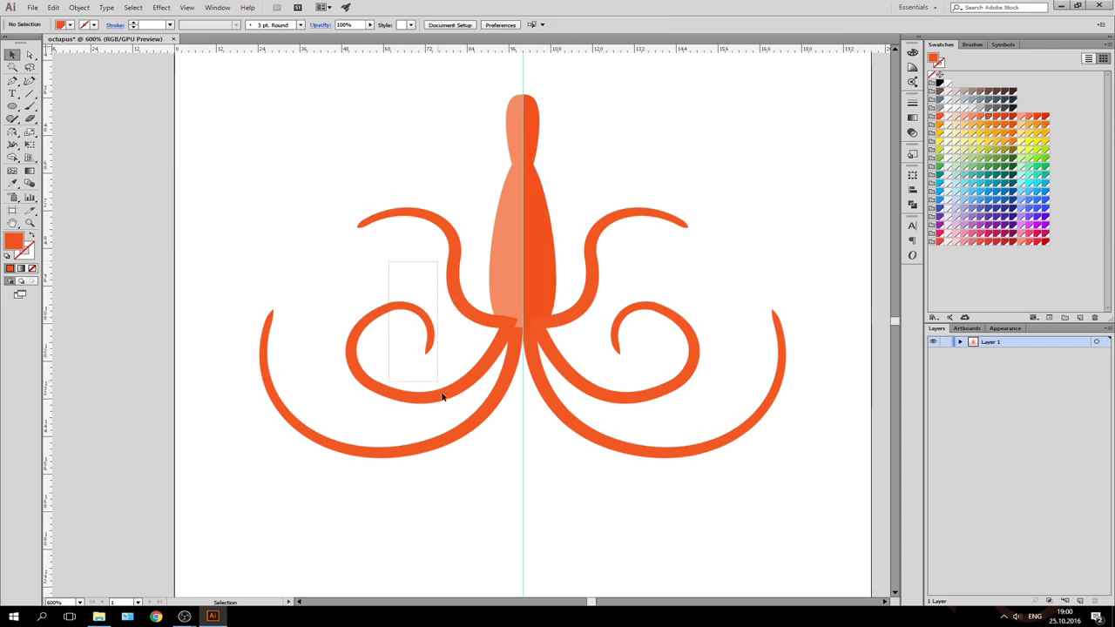
drag(391, 254, 468, 455)
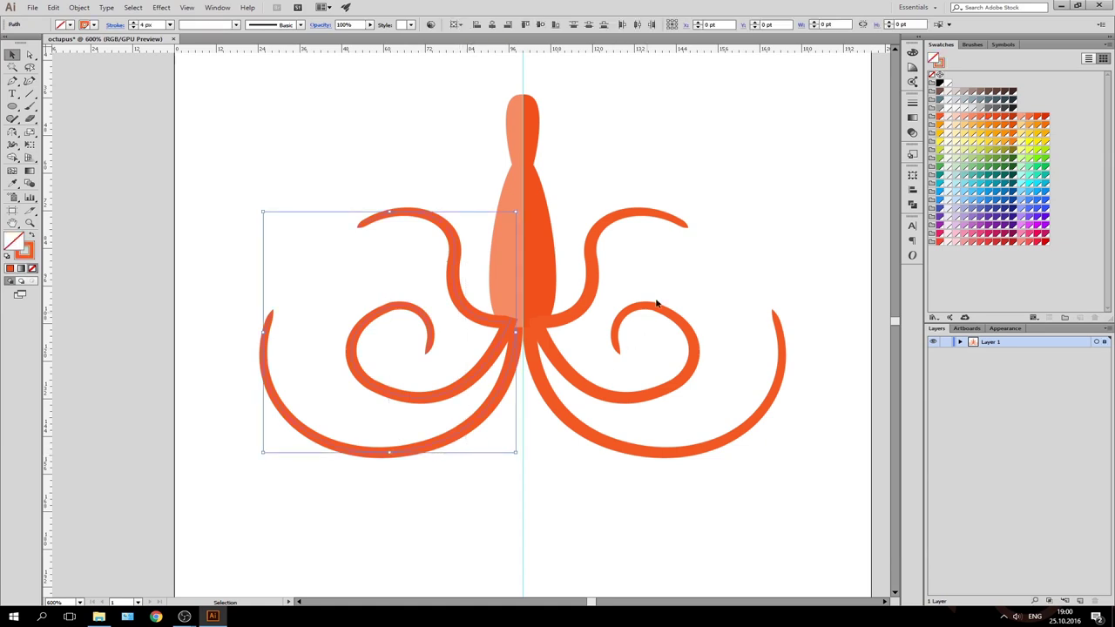
Select all six tentacles to inspect their anchor points, then clear the selection
click(712, 188)
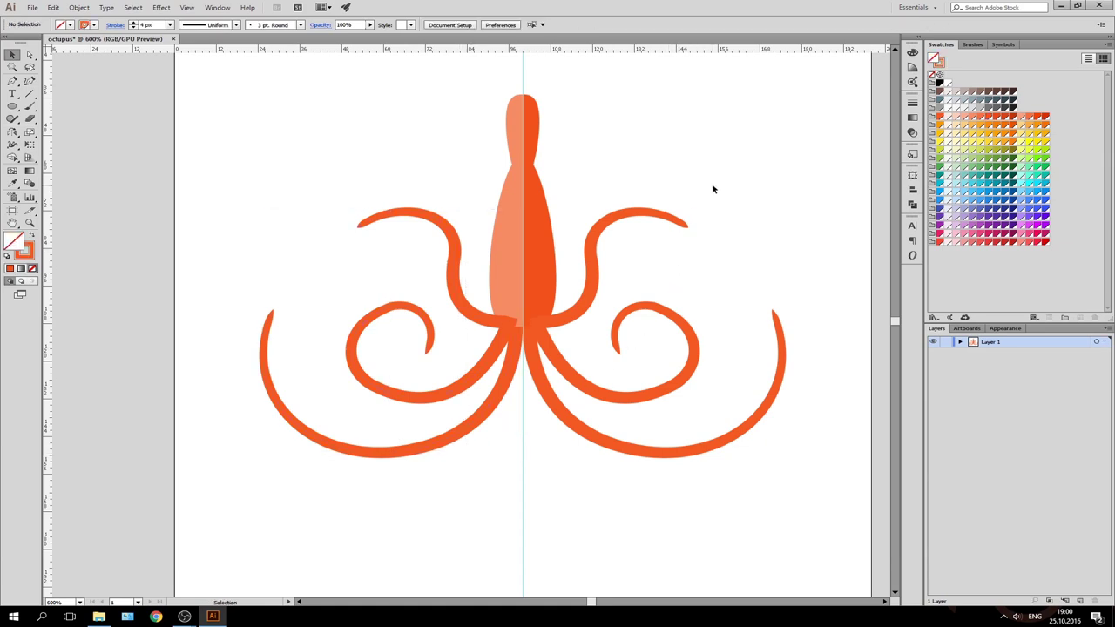
drag(711, 183, 583, 454)
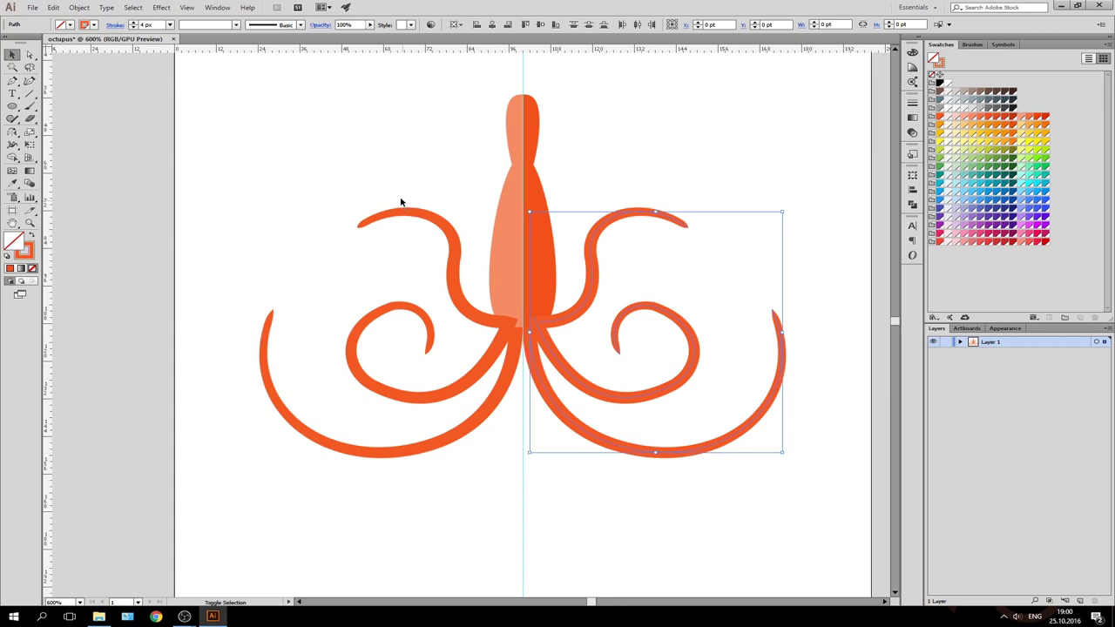
shift+drag(337, 184, 413, 512)
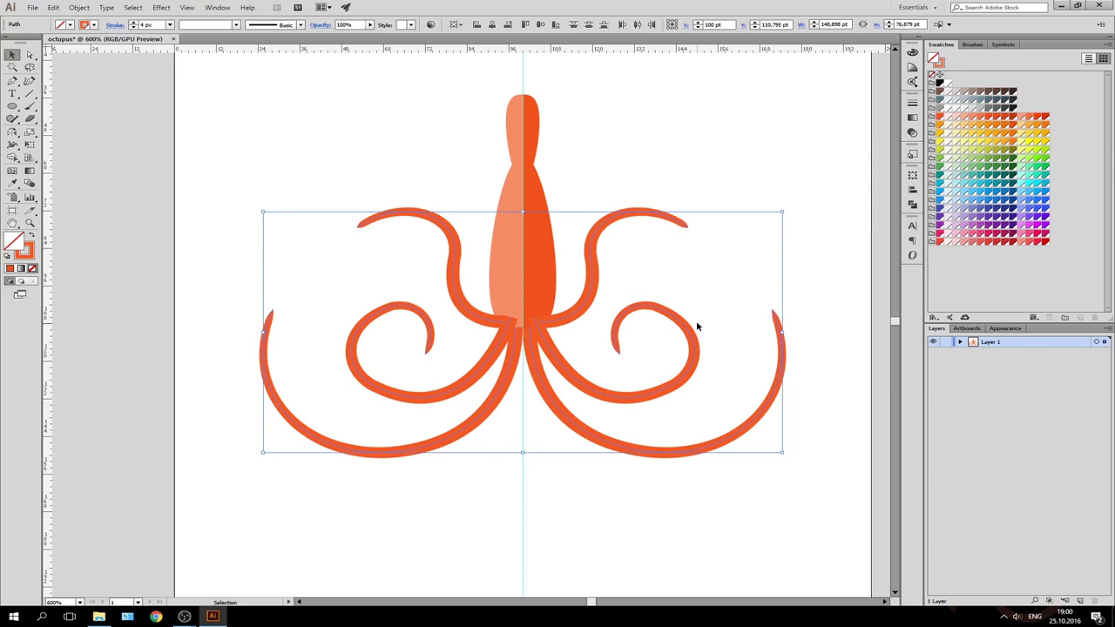
key(shift)
key(ctrl)
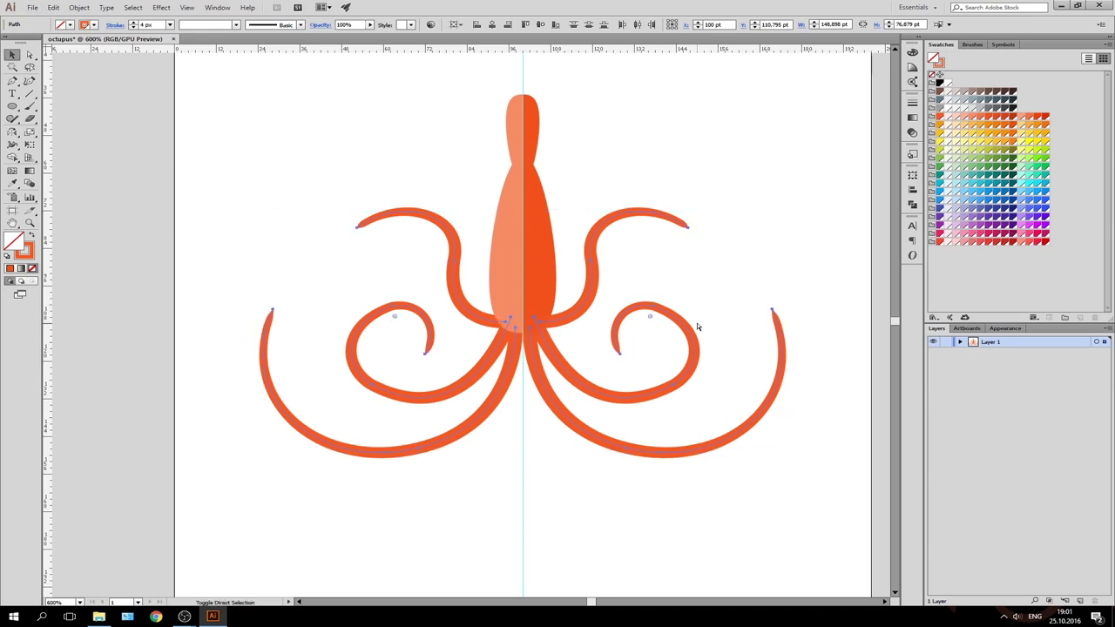
click(660, 186)
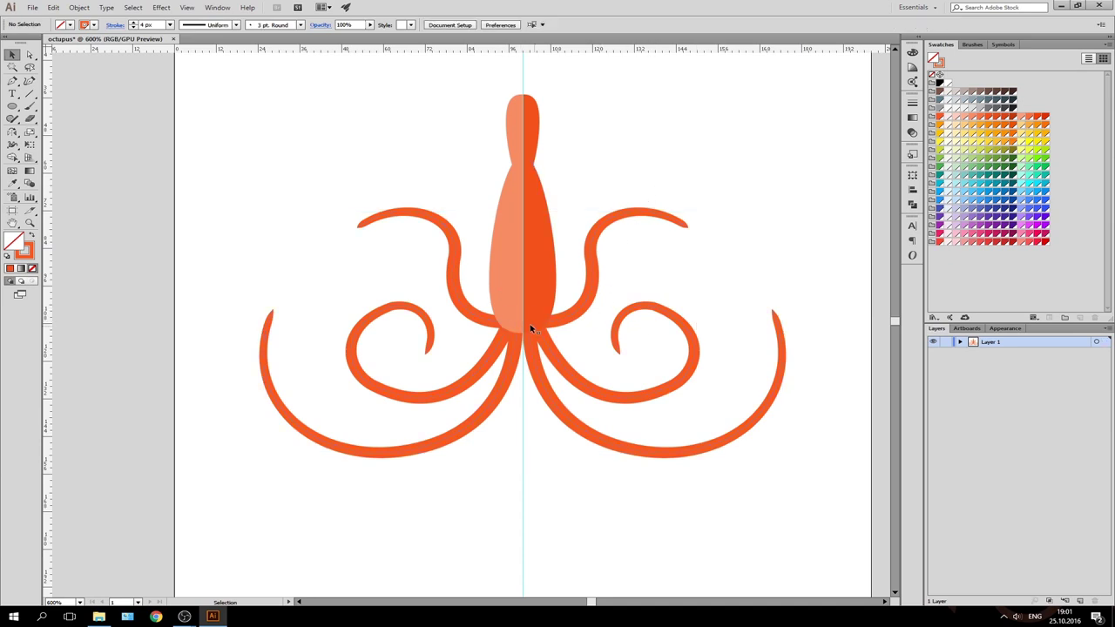
click(465, 311)
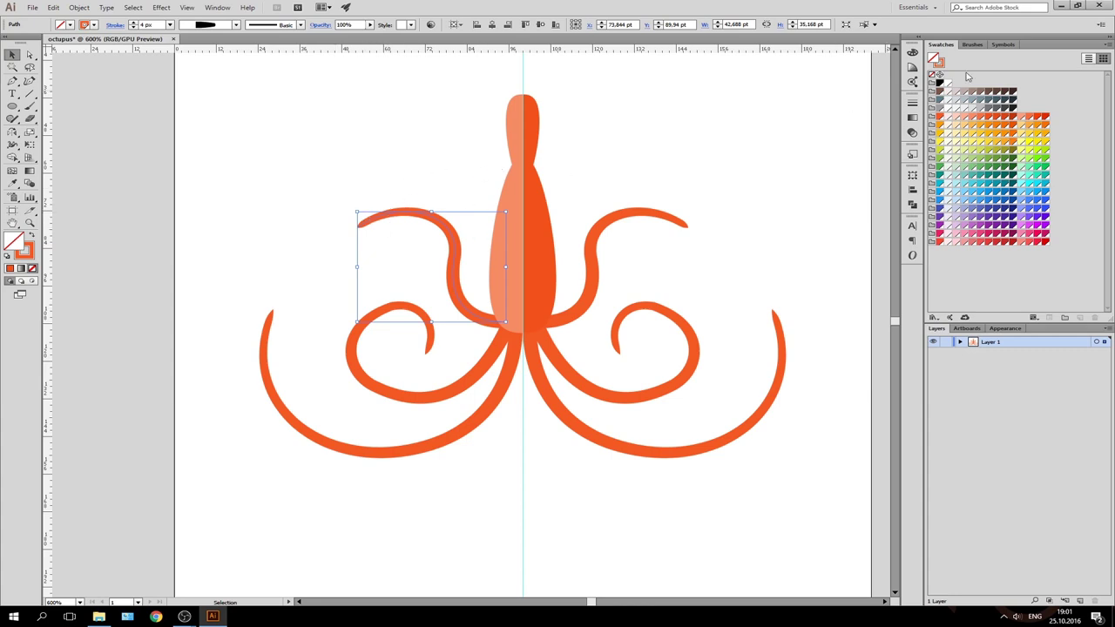
Undo the accidental orange fill and give the upper-left tentacle a light peach stroke
click(939, 117)
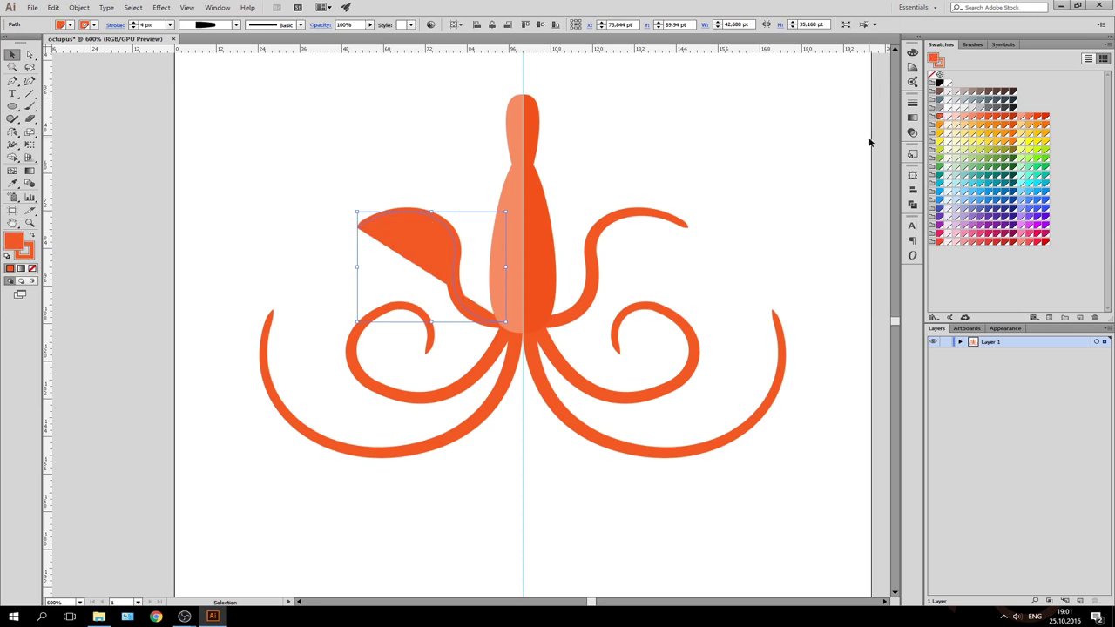
key(ctrl+z)
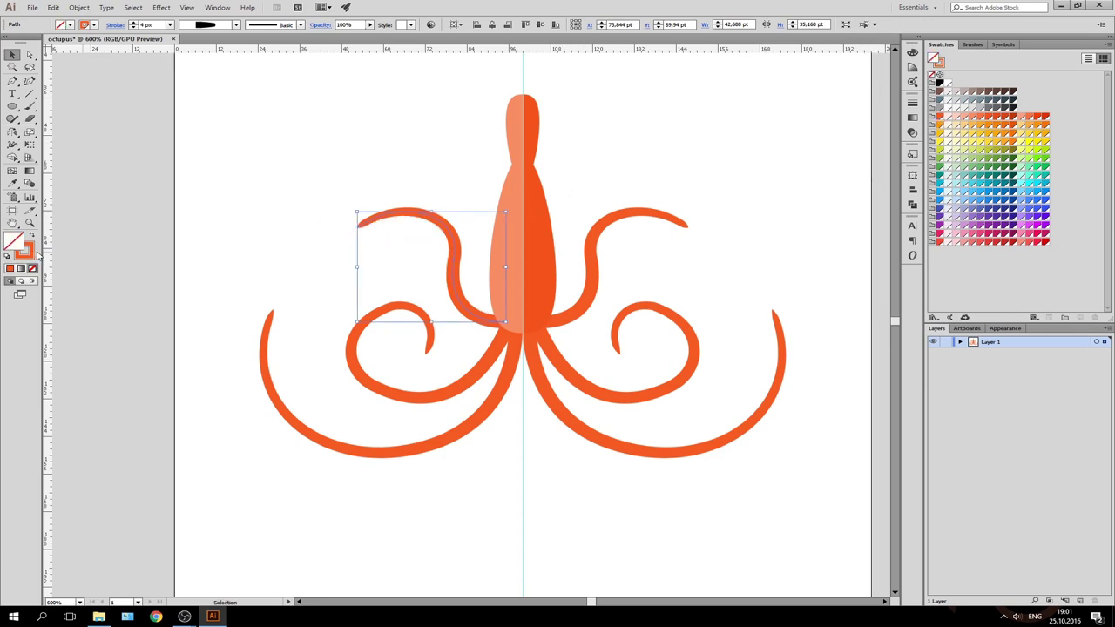
click(32, 255)
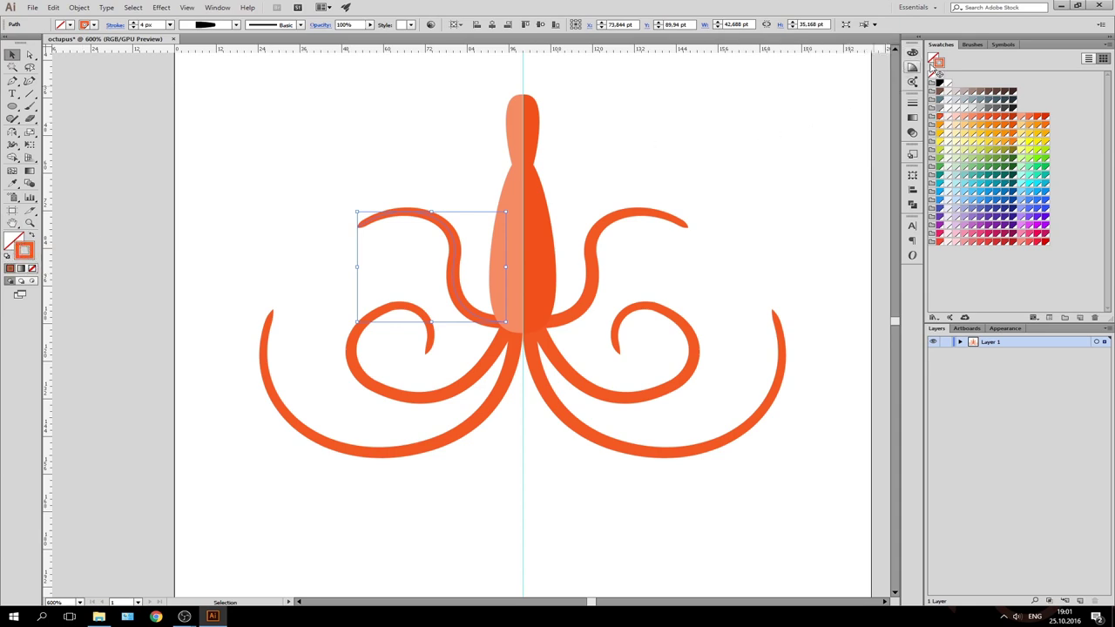
click(965, 118)
click(745, 146)
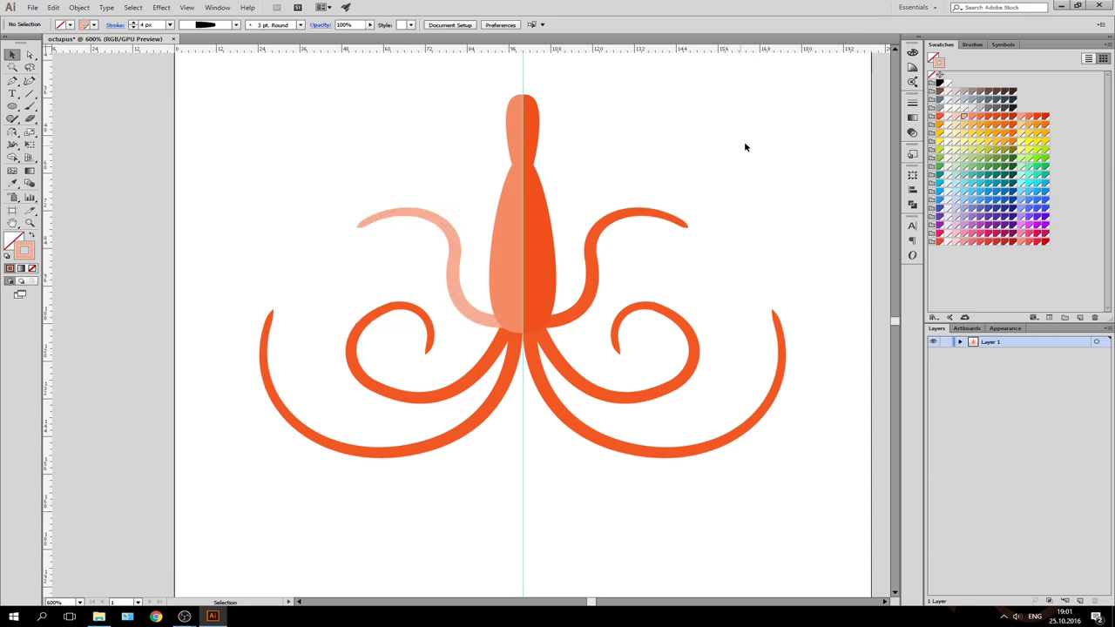
Make the lower-left and curled left tentacles paler orange and the upper-left a darker orange
click(486, 418)
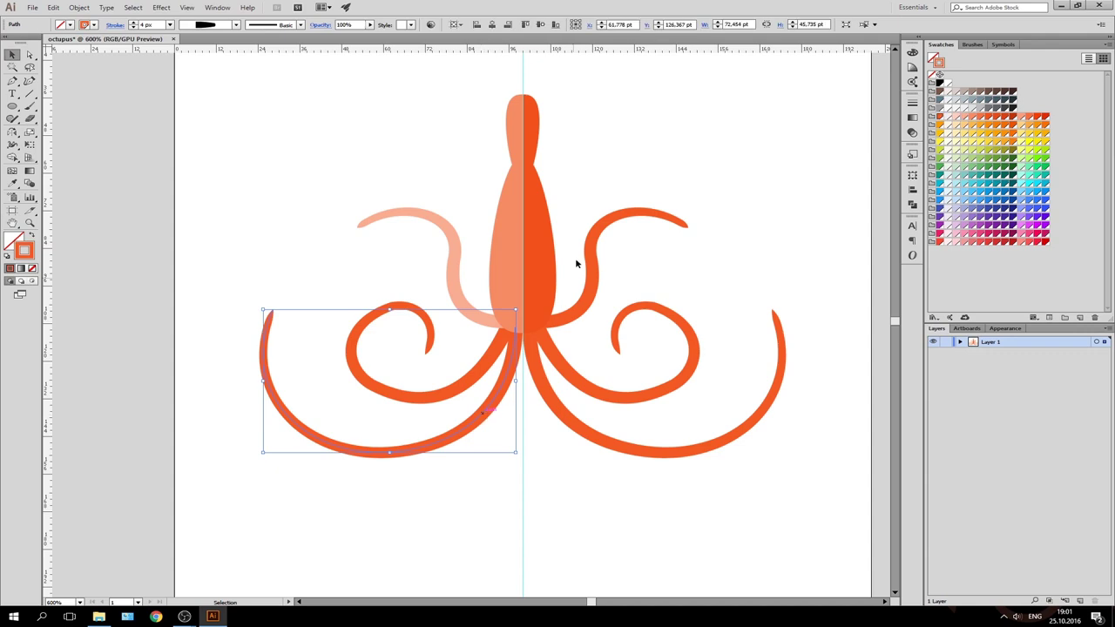
click(969, 117)
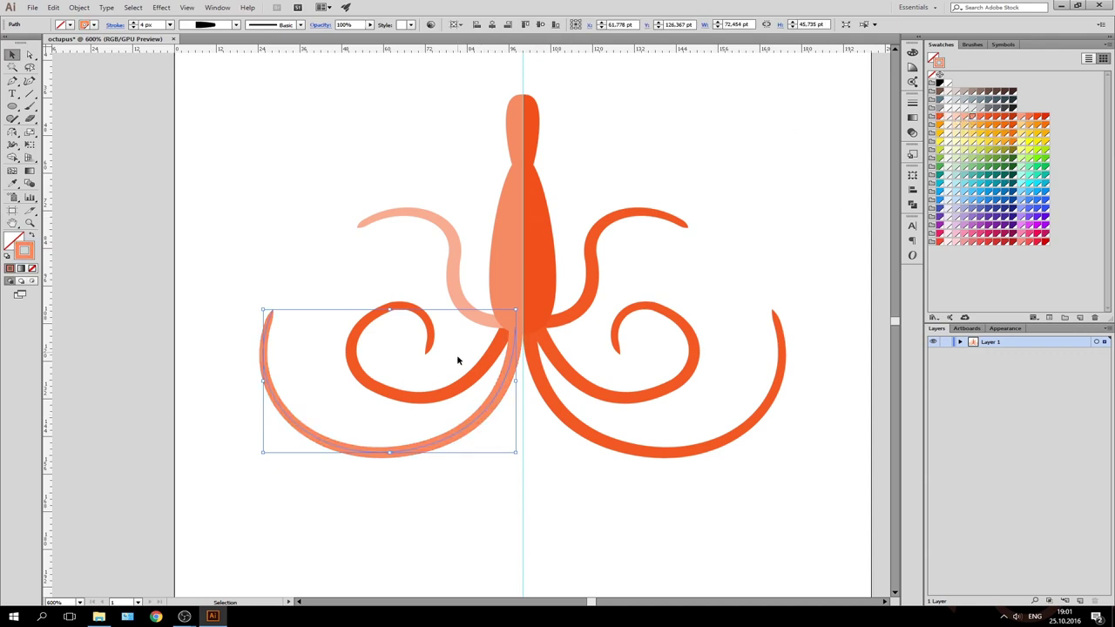
click(963, 117)
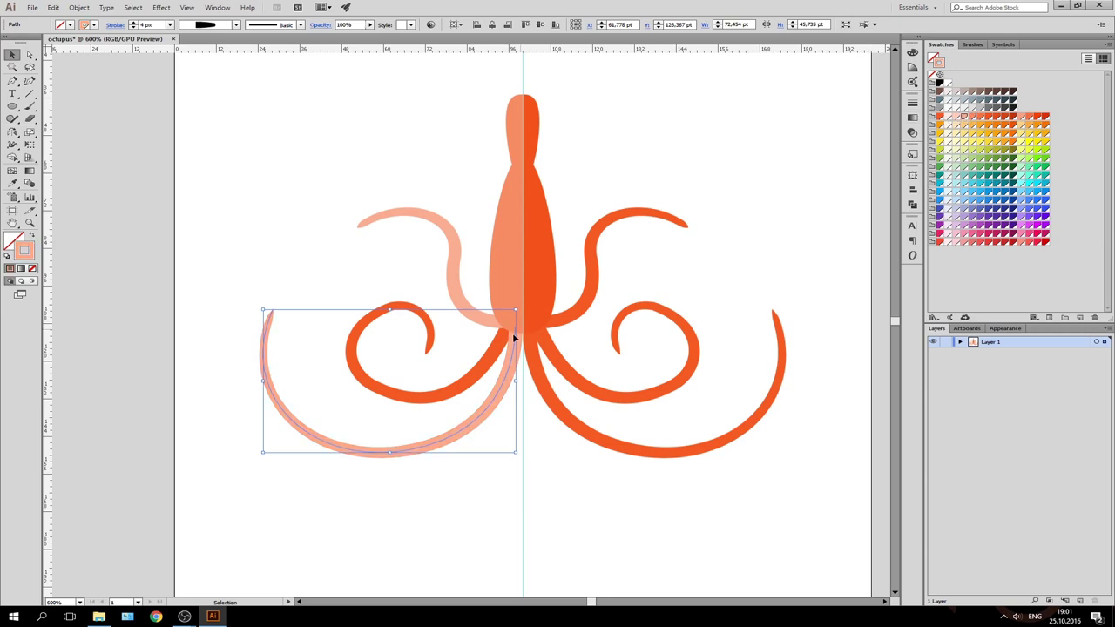
click(474, 378)
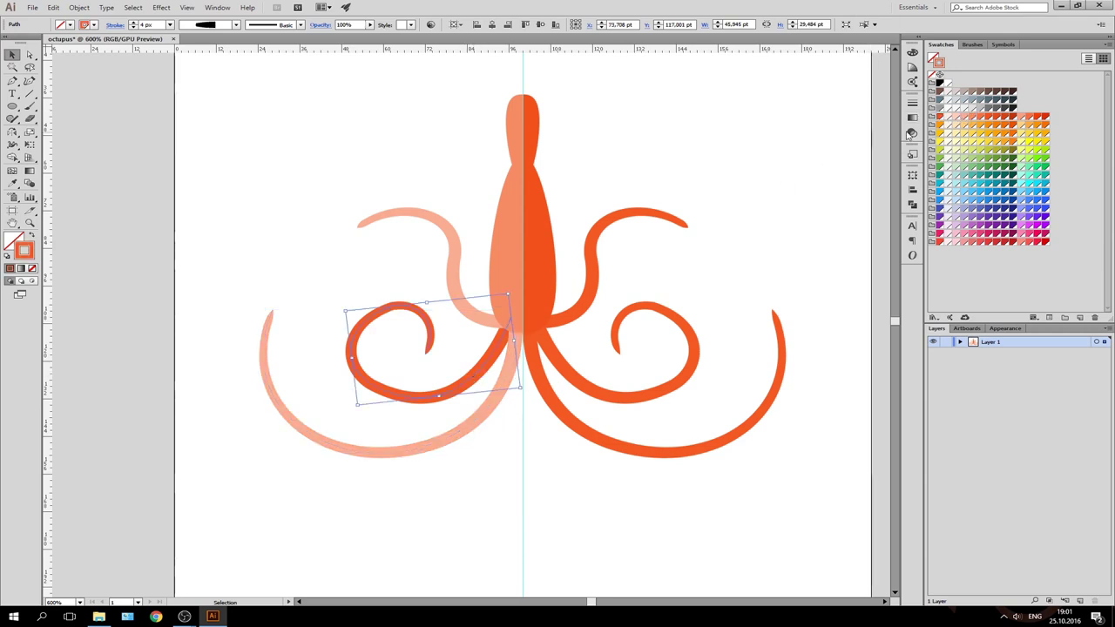
click(972, 117)
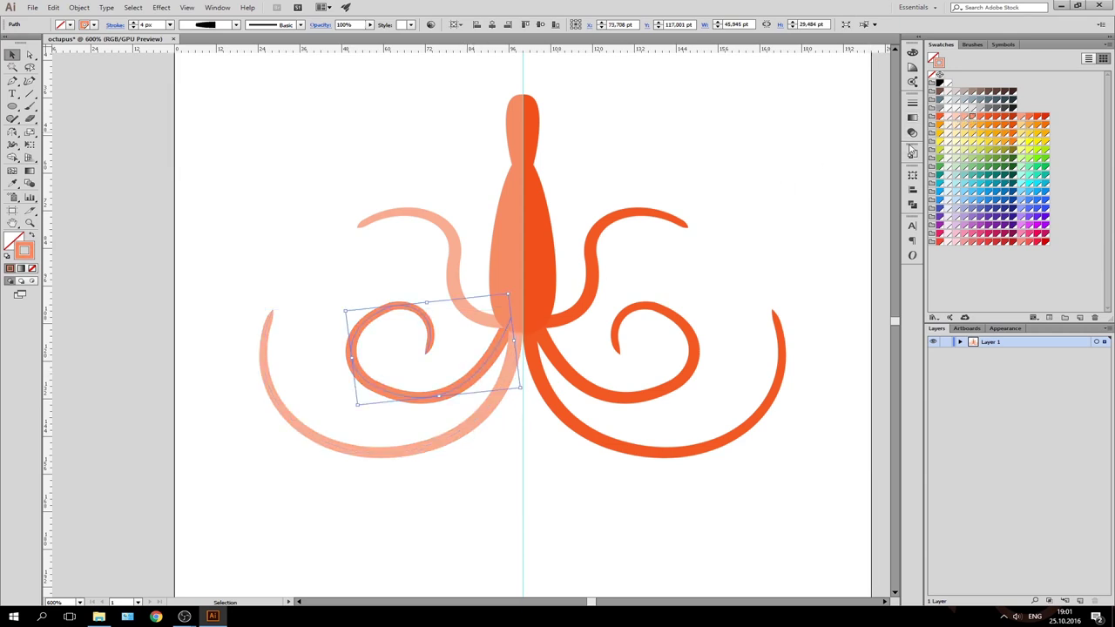
click(452, 277)
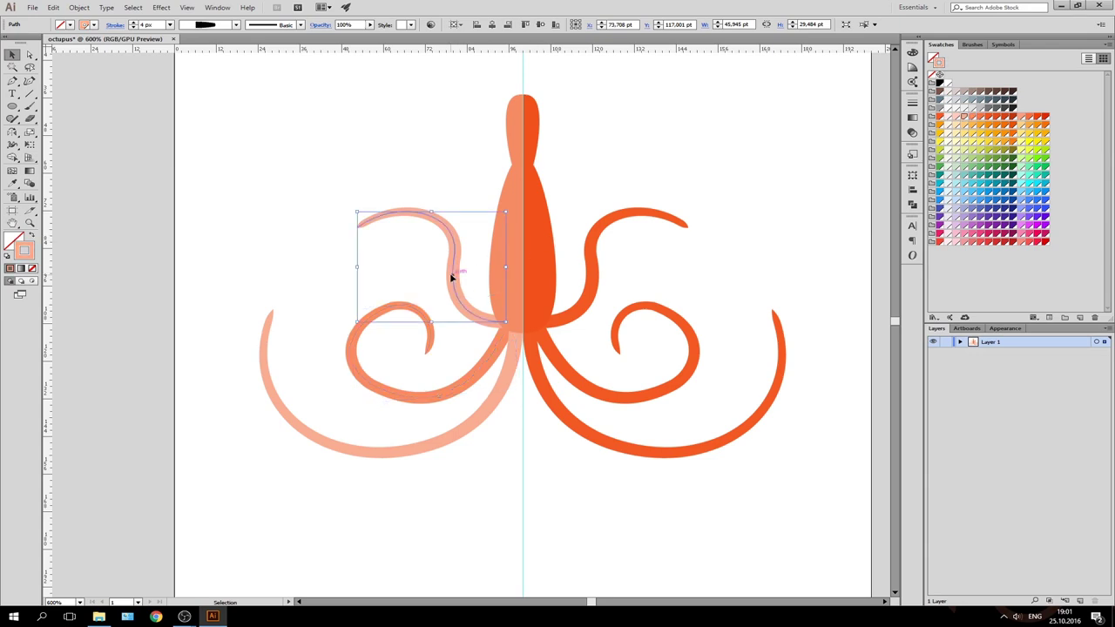
click(980, 117)
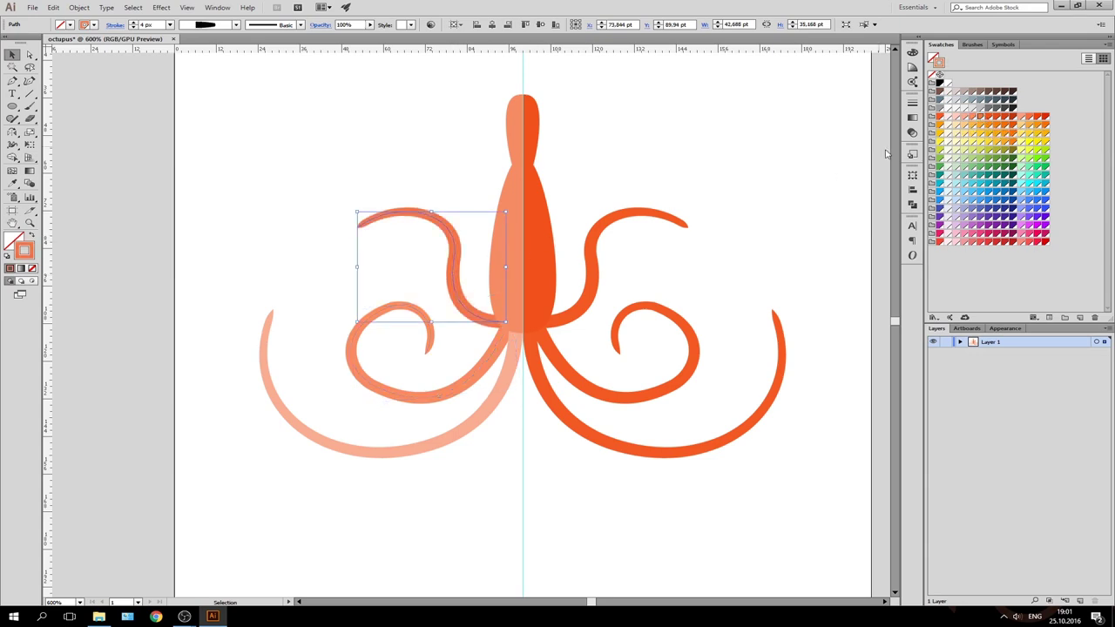
click(680, 157)
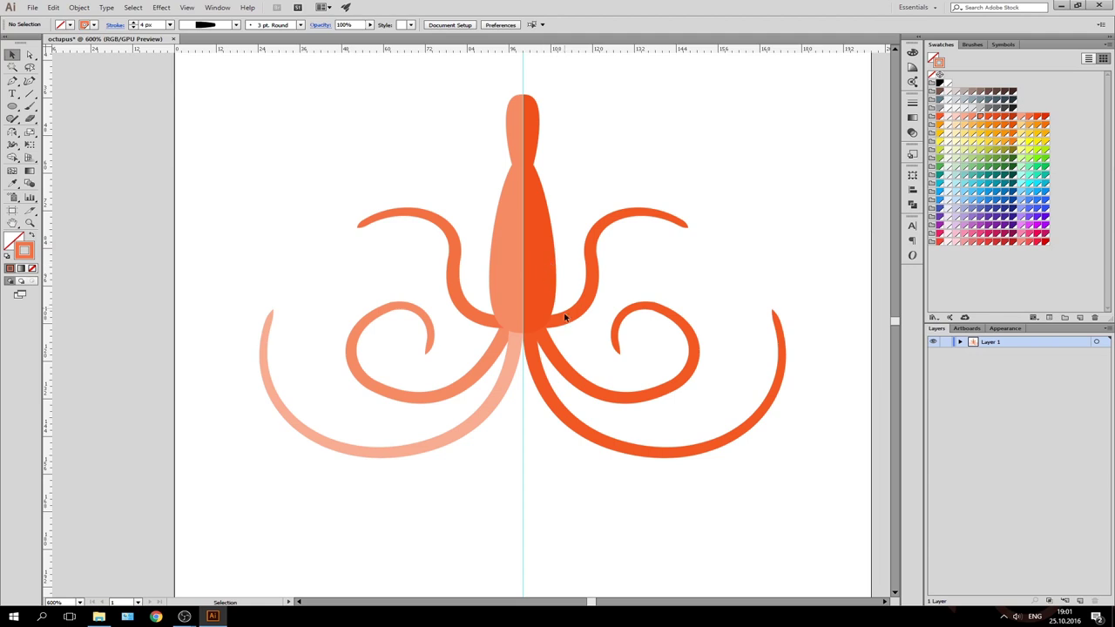
Check the right tentacles and make the upper-right curled tentacle a darker red-orange
click(539, 371)
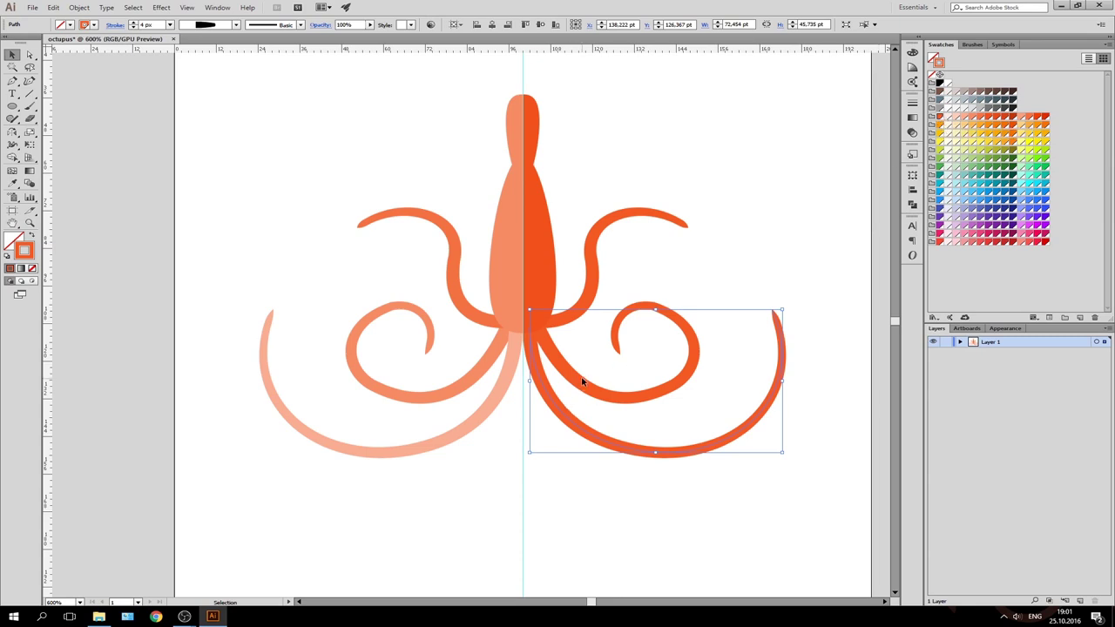
click(552, 372)
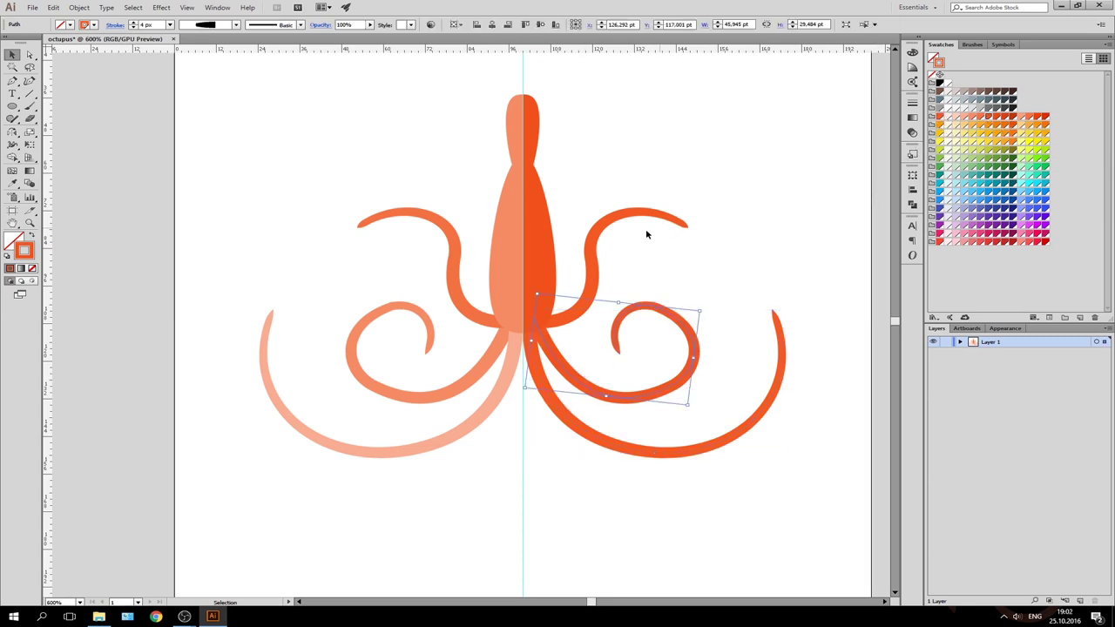
click(595, 252)
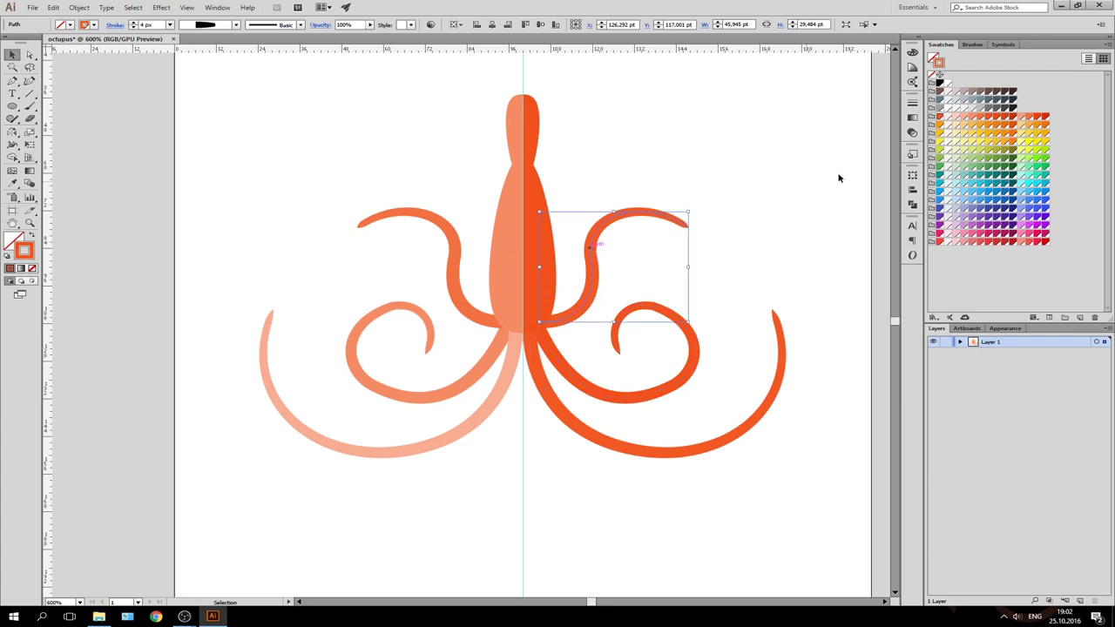
click(997, 118)
click(664, 138)
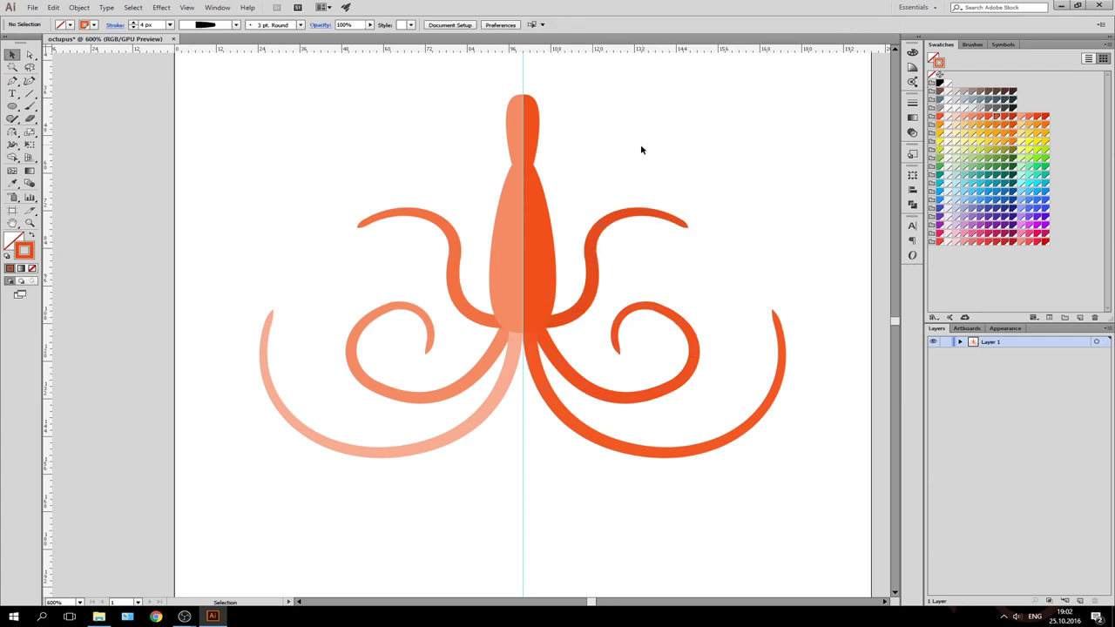
click(455, 250)
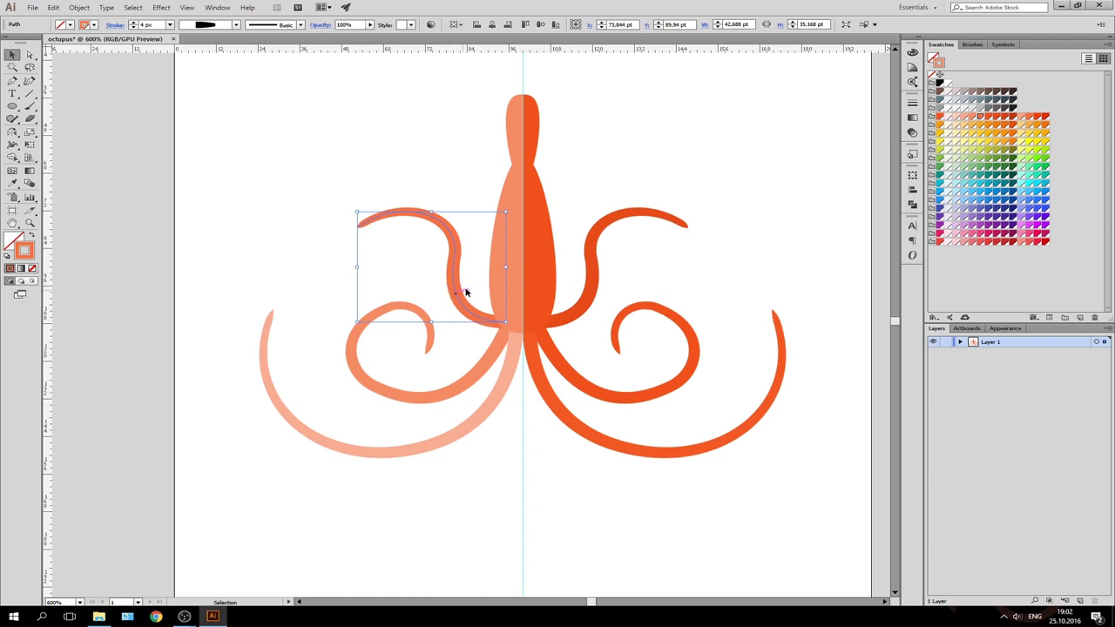
Give the upper-left tentacle a dashed stroke with a dash length of 2
click(115, 25)
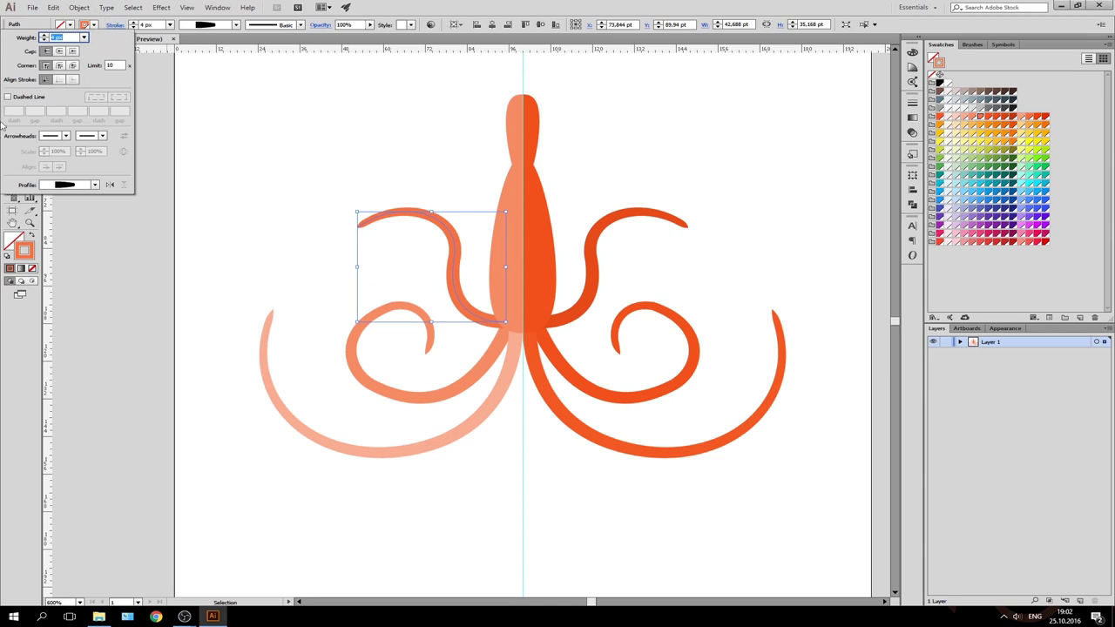
click(8, 97)
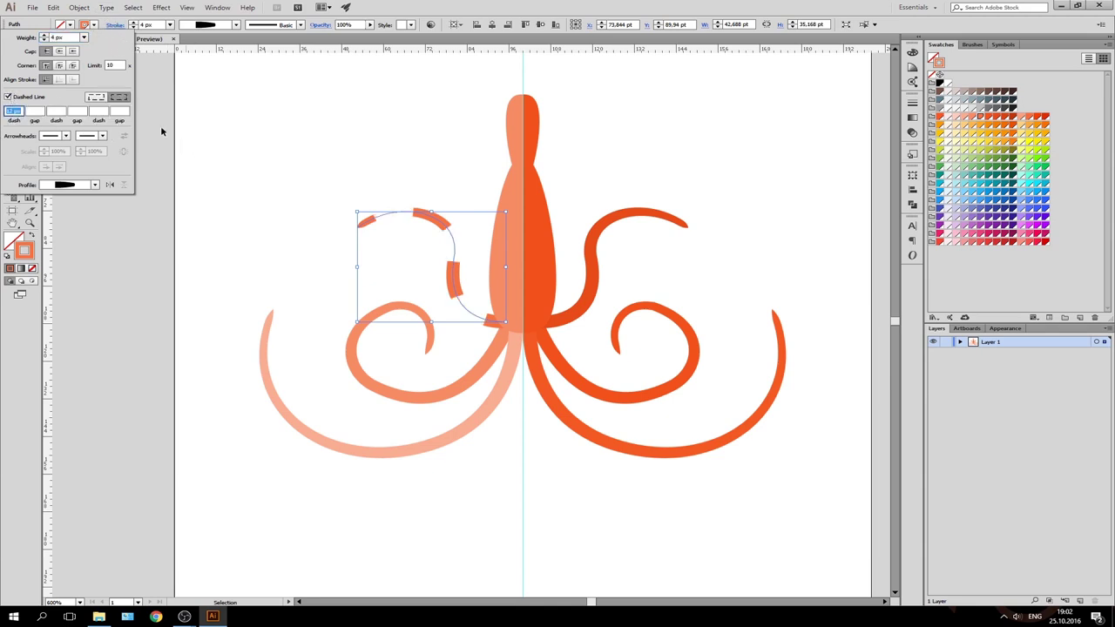
text(2)
key(Return)
key(Up)
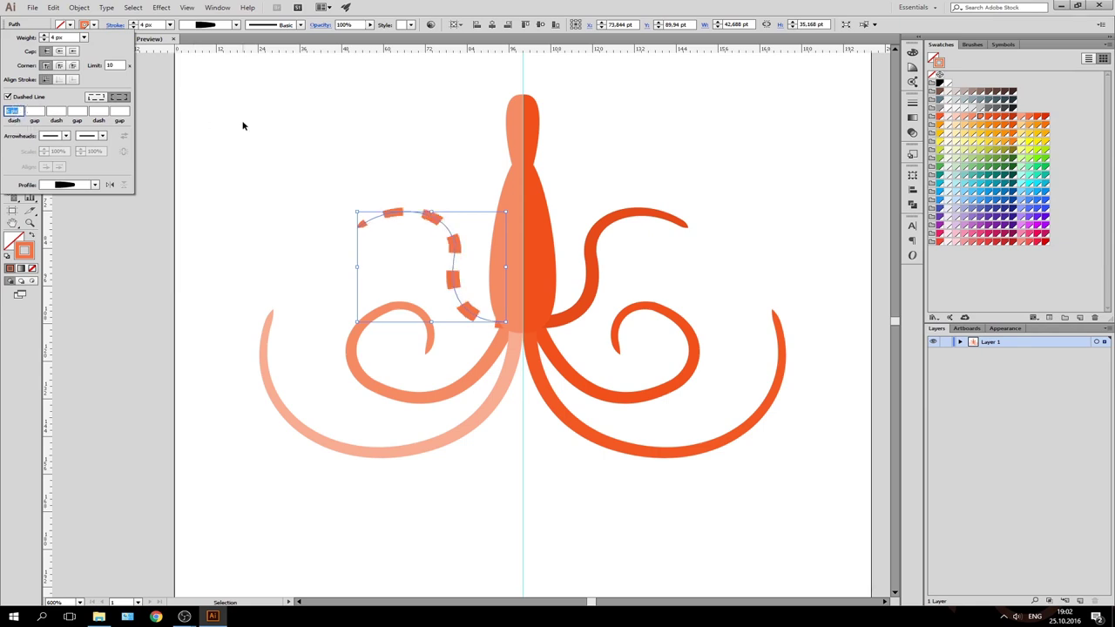
click(333, 137)
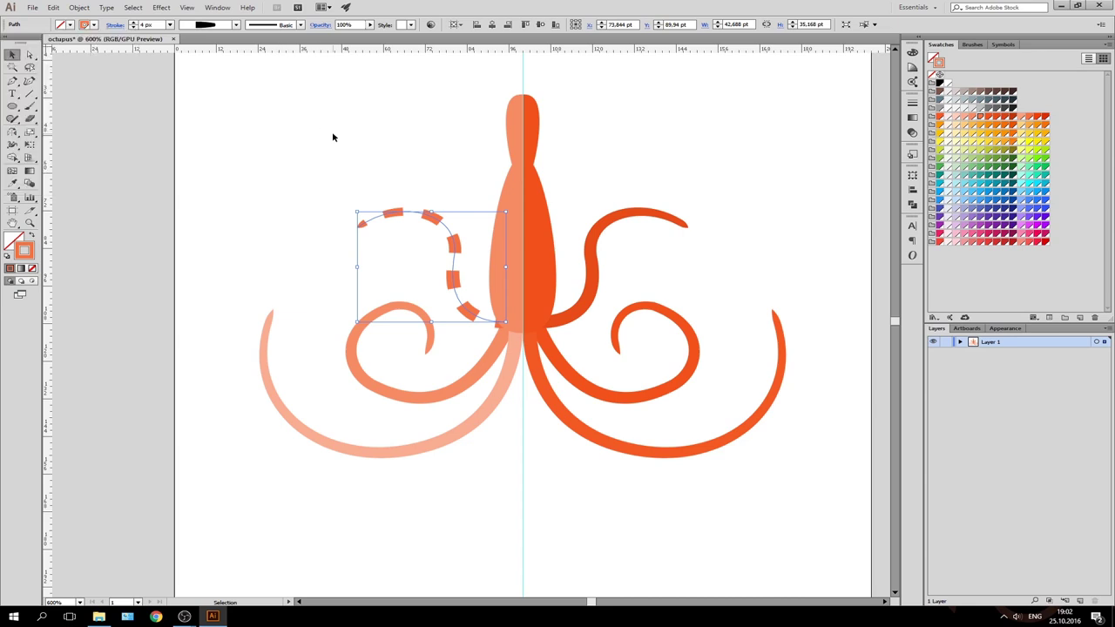
Inspect the tentacle's anchor points and undo the dashed stroke change
click(454, 172)
key(a)
key(ctrl+z)
key(ctrl+z)
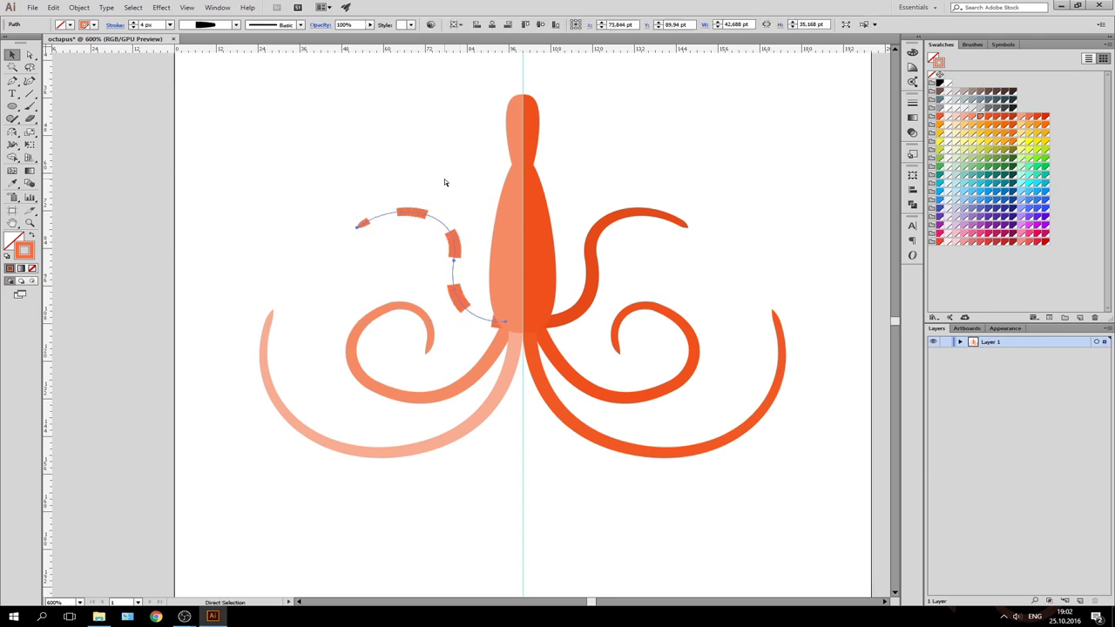
key(v)
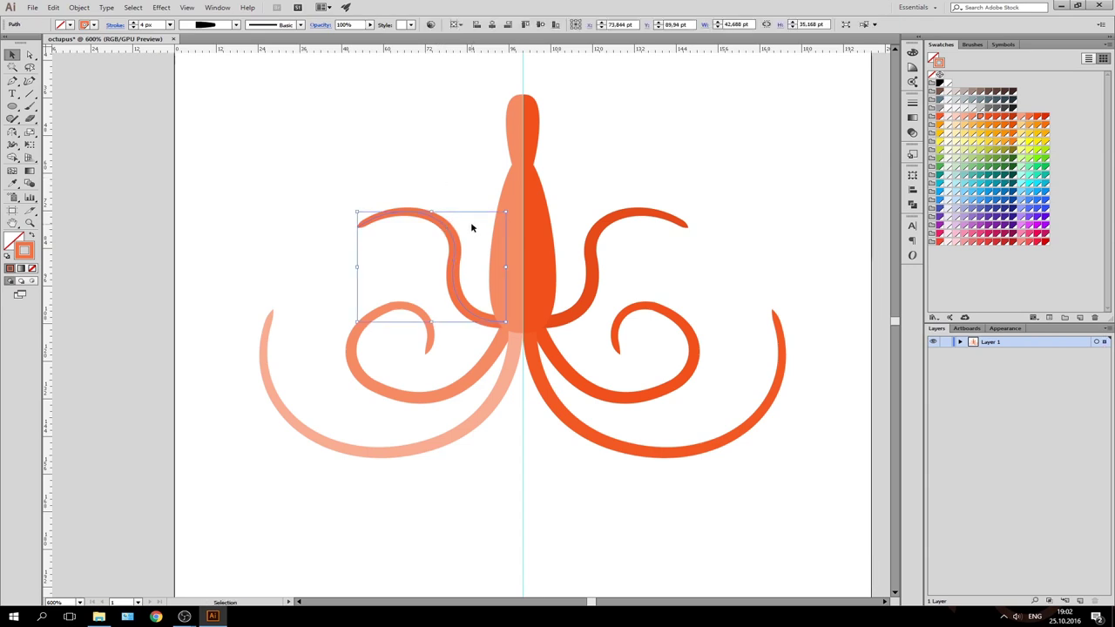
key(a)
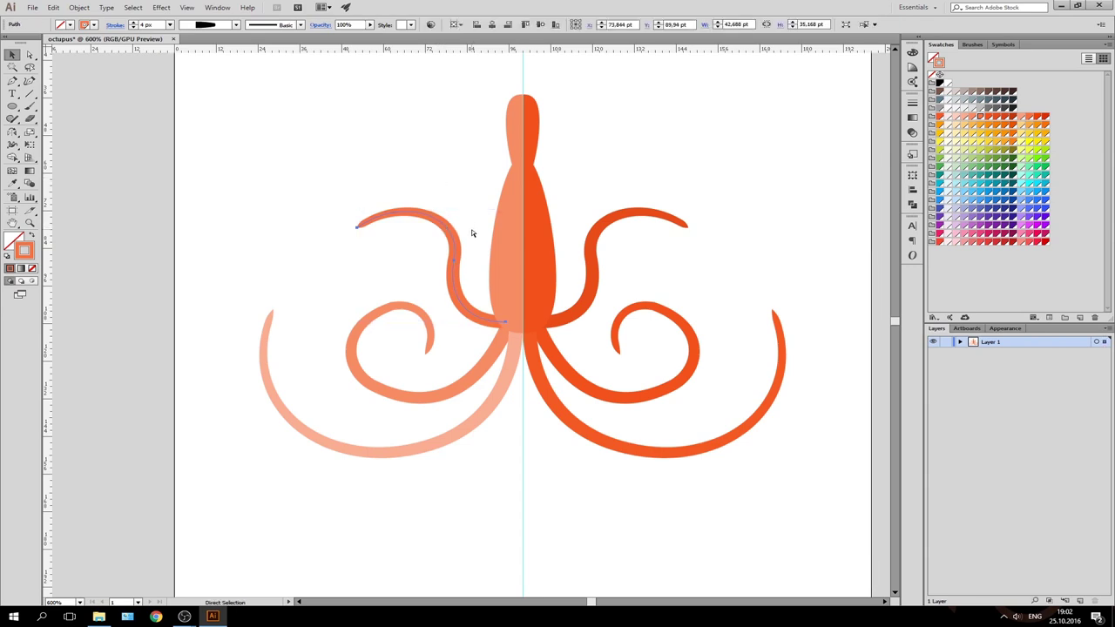
key(v)
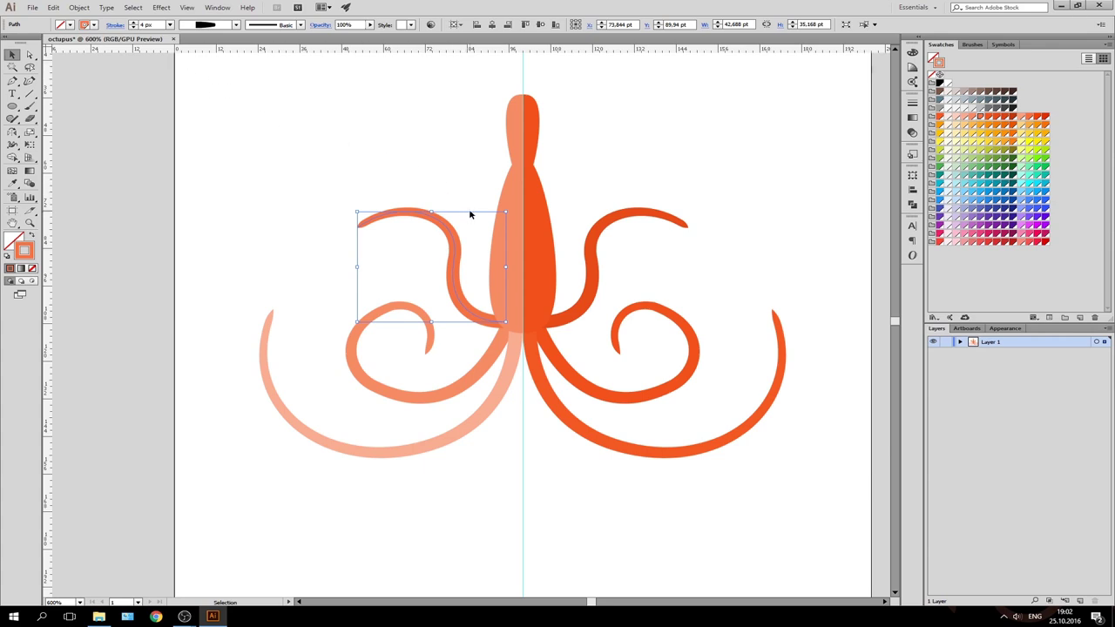
Turn the dashed stroke back on for the upper-left tentacle and check it by reselecting
click(115, 25)
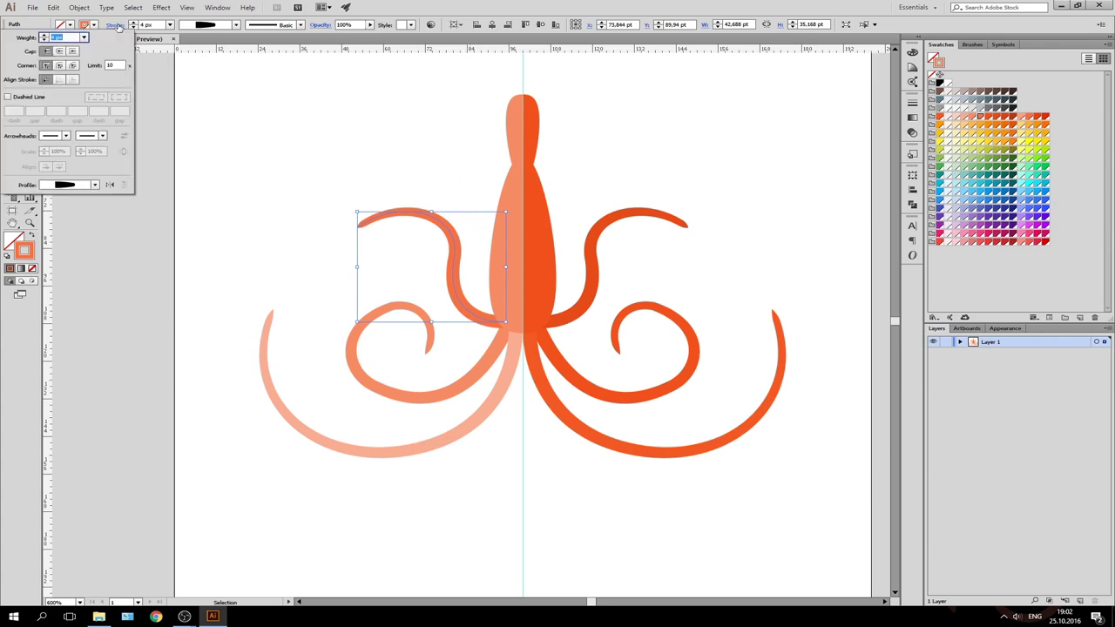
click(8, 96)
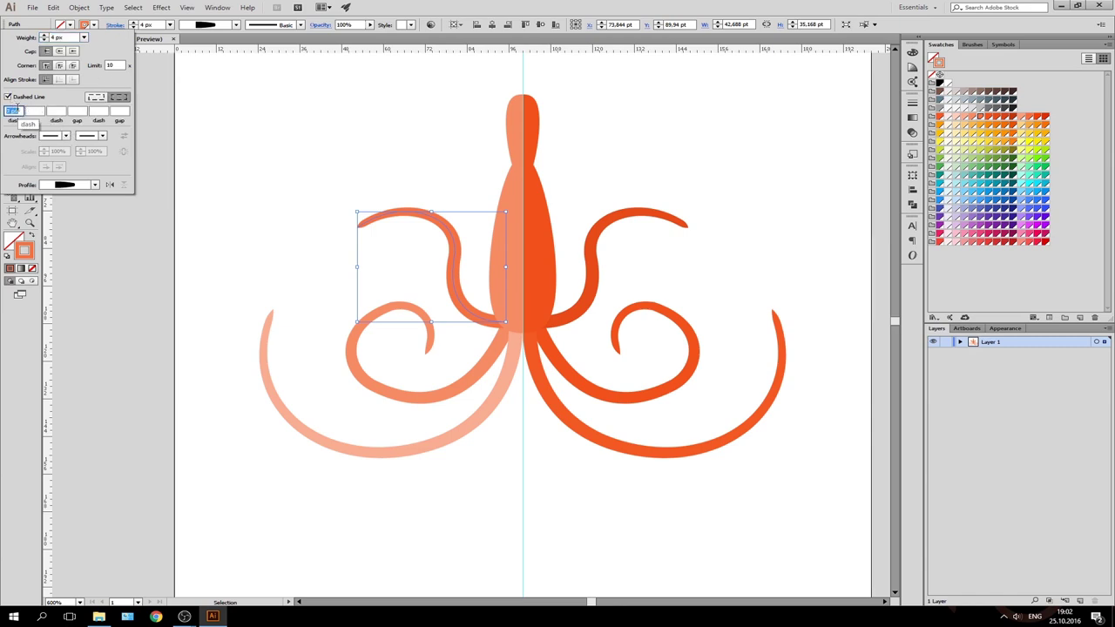
click(354, 147)
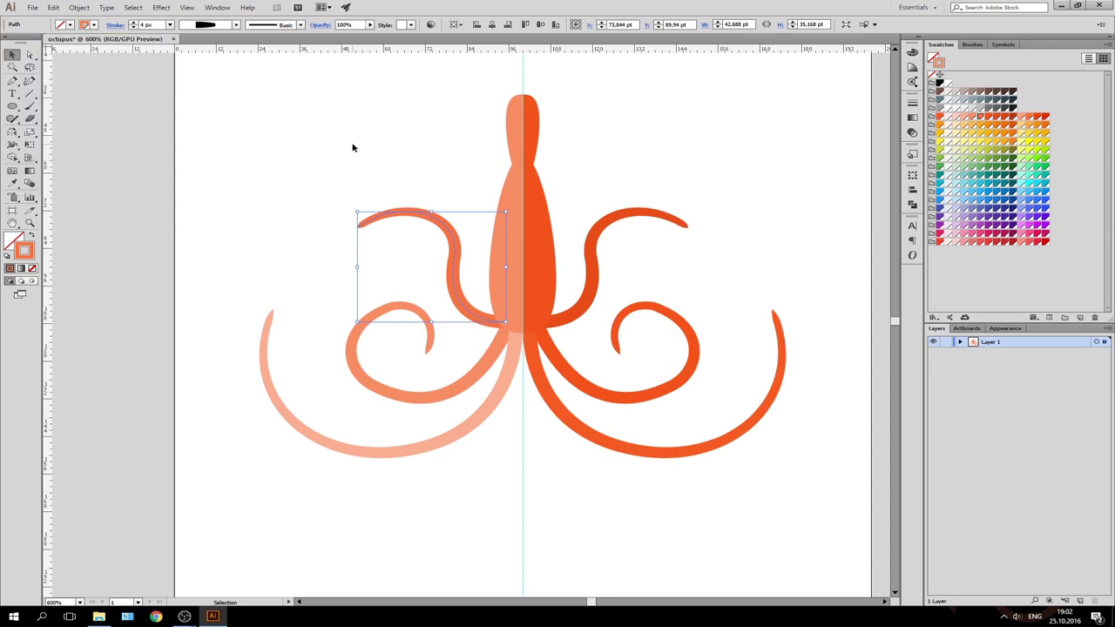
click(444, 227)
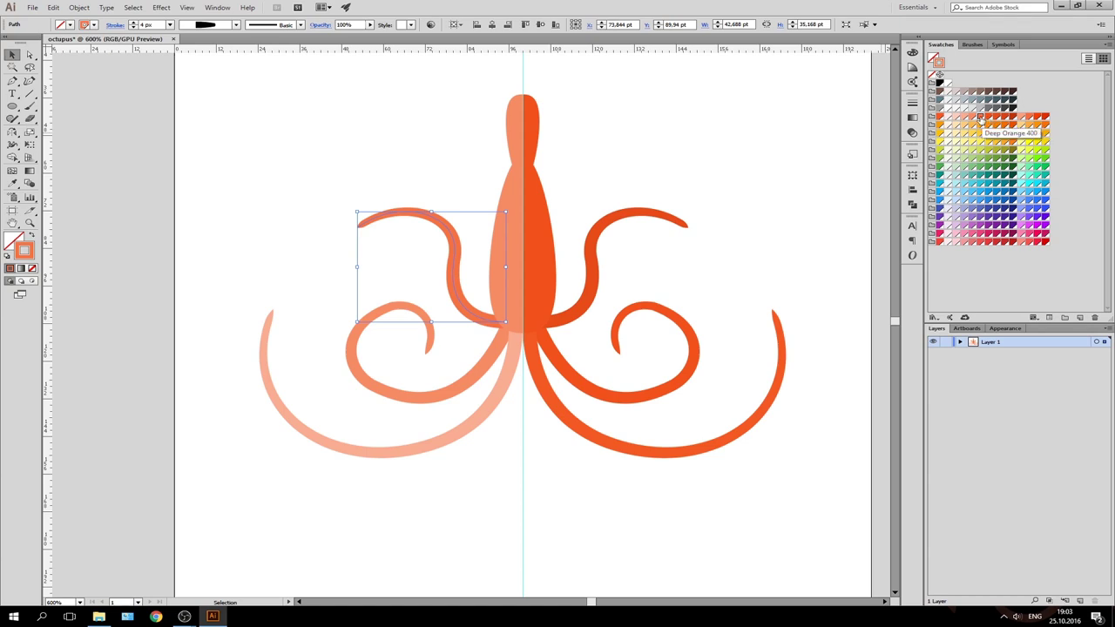
click(464, 154)
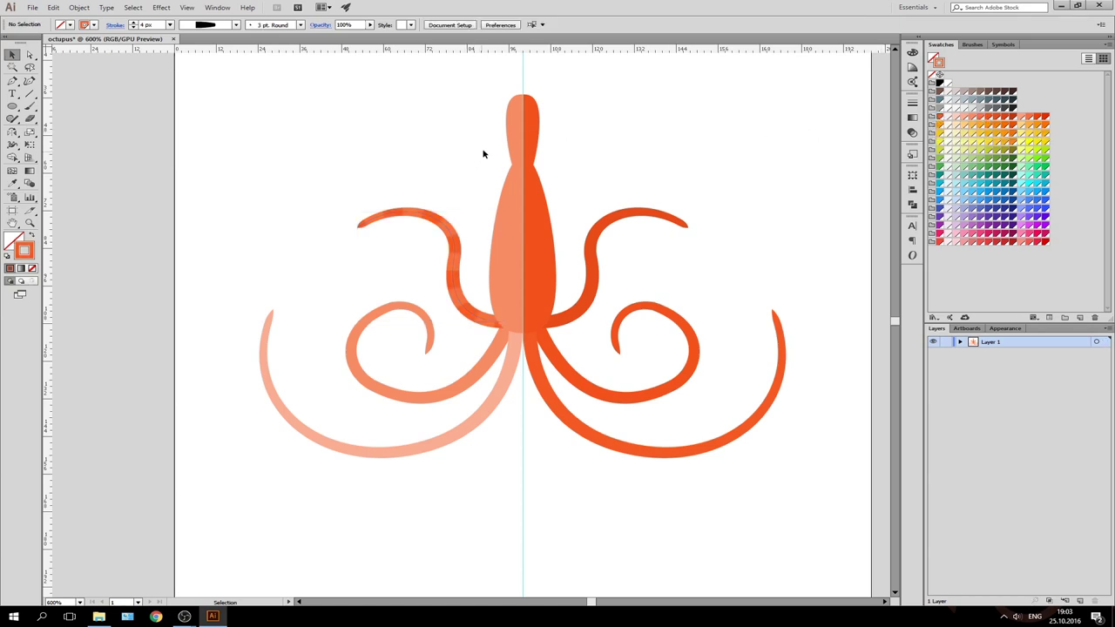
click(455, 243)
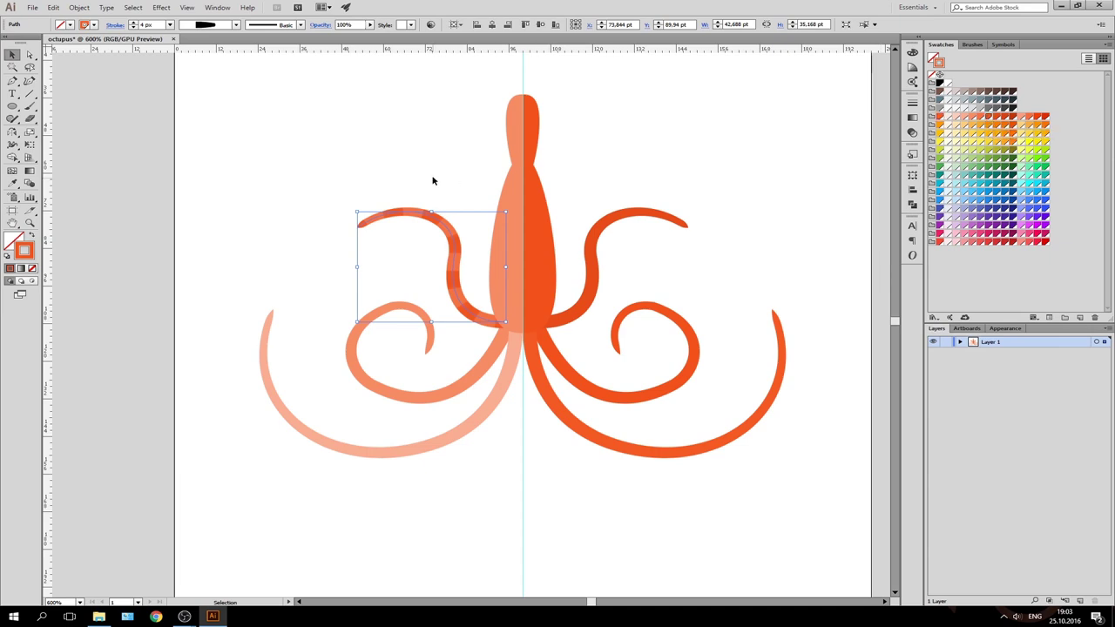
click(467, 178)
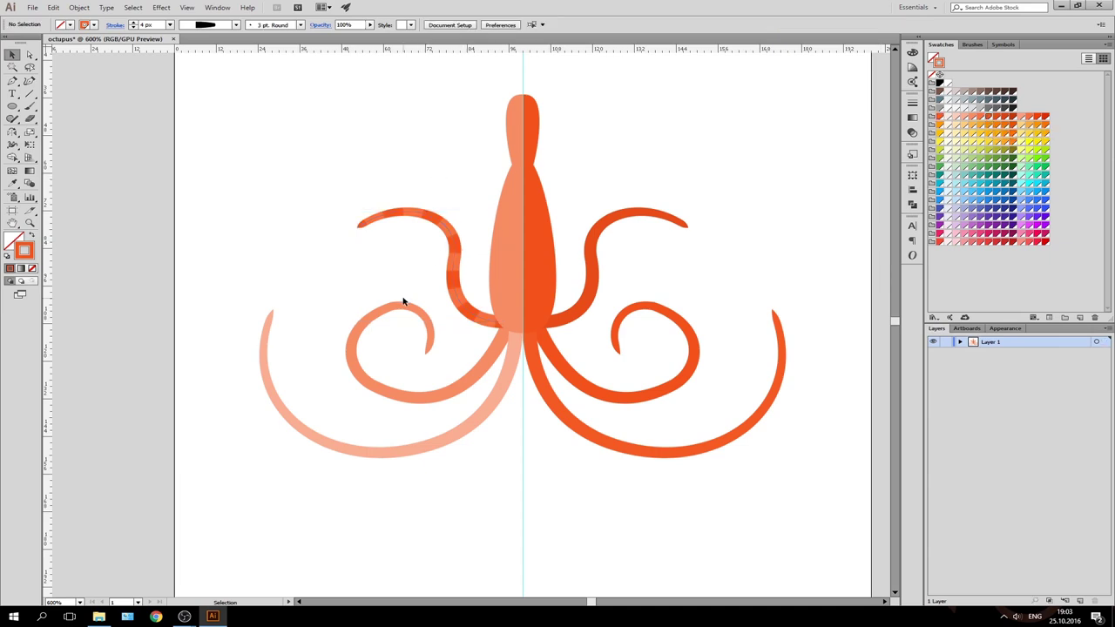
click(375, 319)
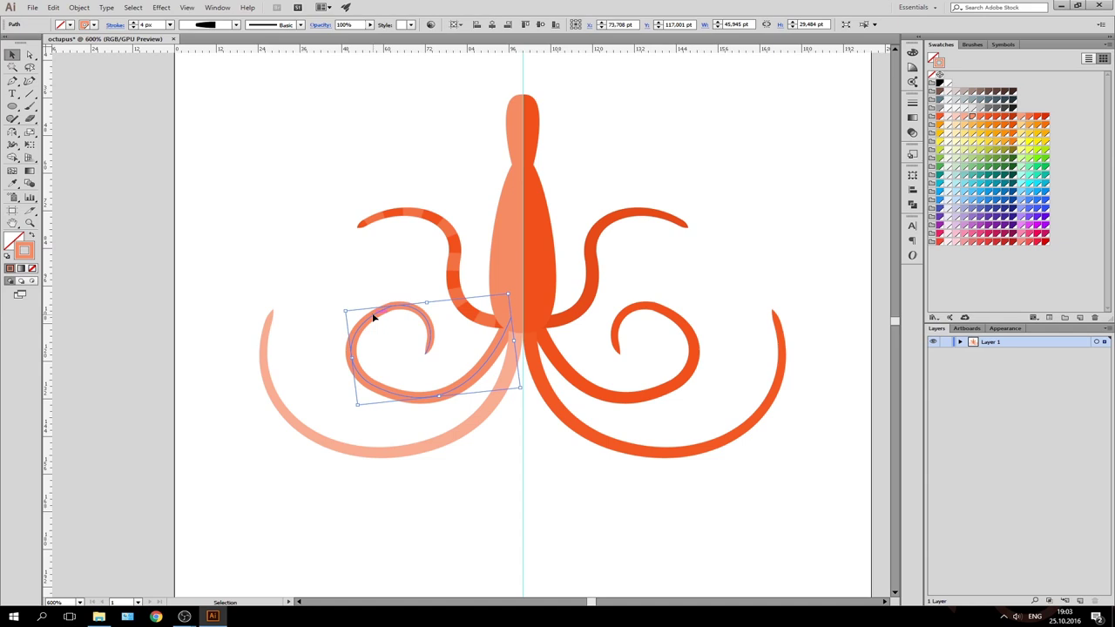
Select the outer and upper-right tentacles, view their anchor points, then deselect
shift+click(455, 438)
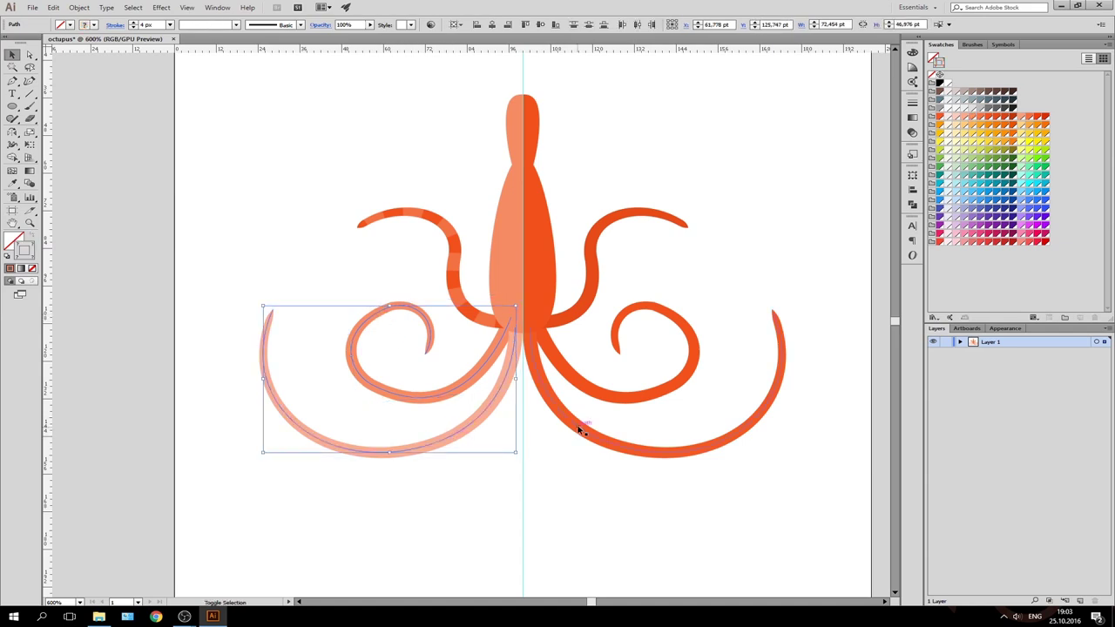
shift+click(583, 430)
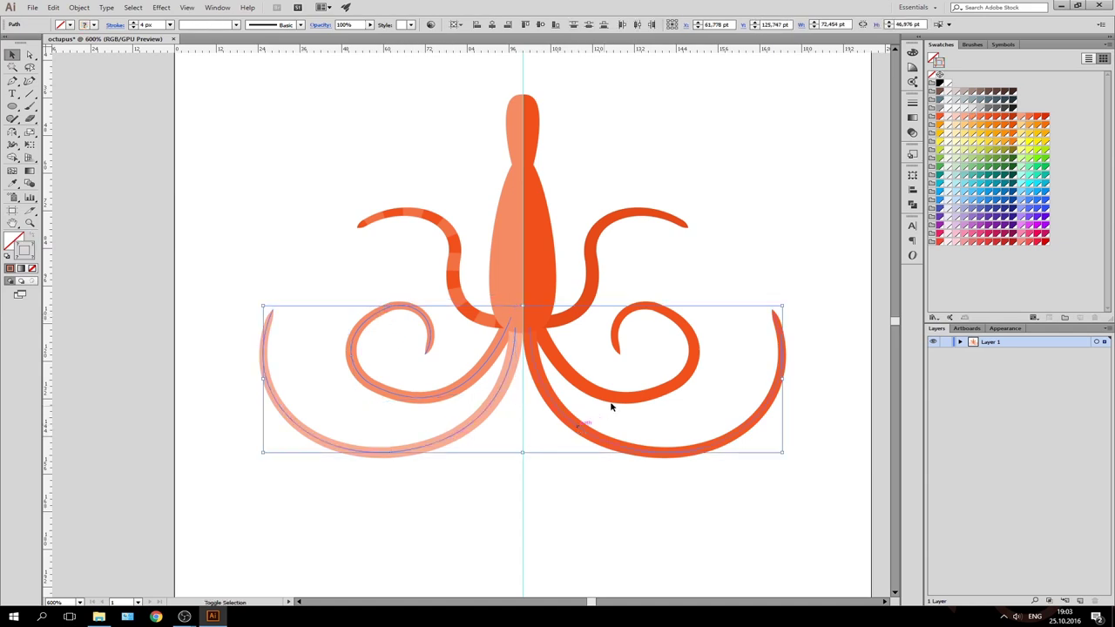
shift+click(590, 268)
key(a)
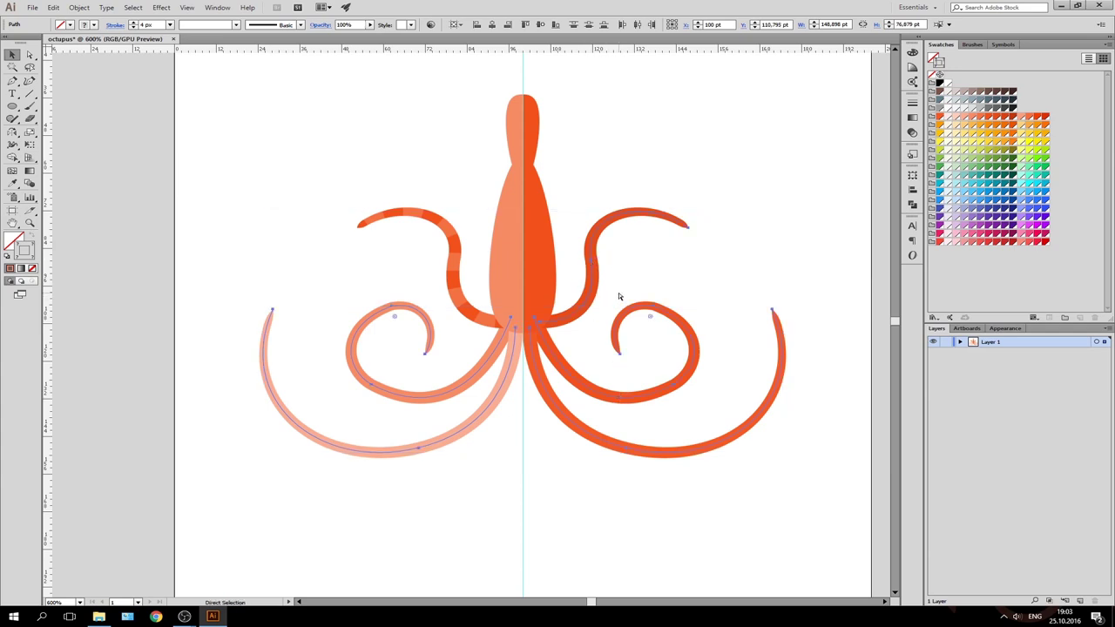
key(v)
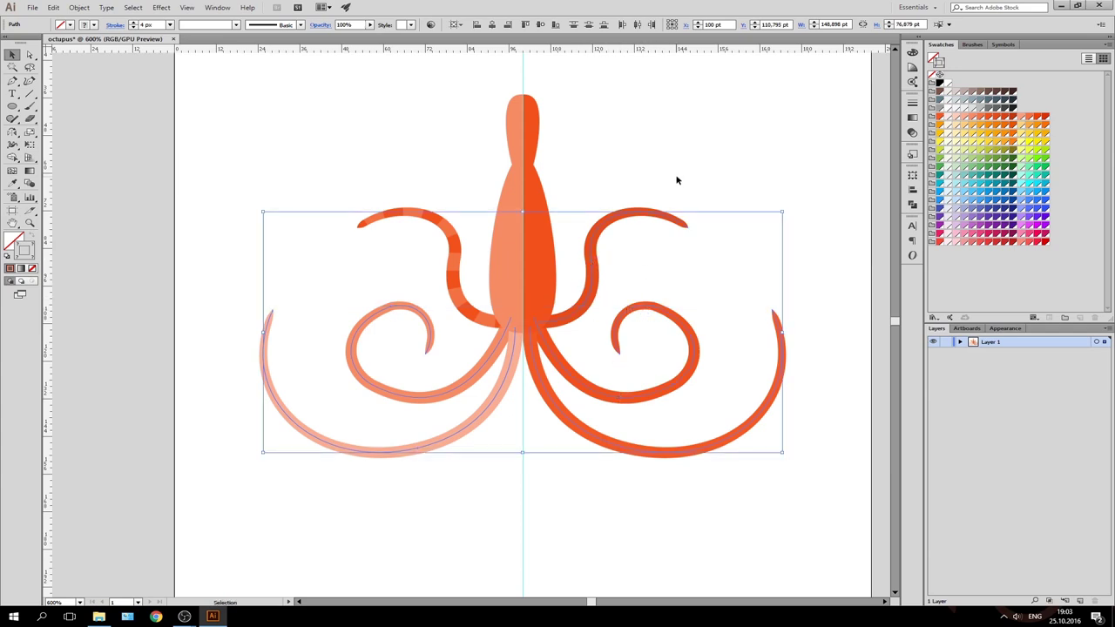
click(677, 177)
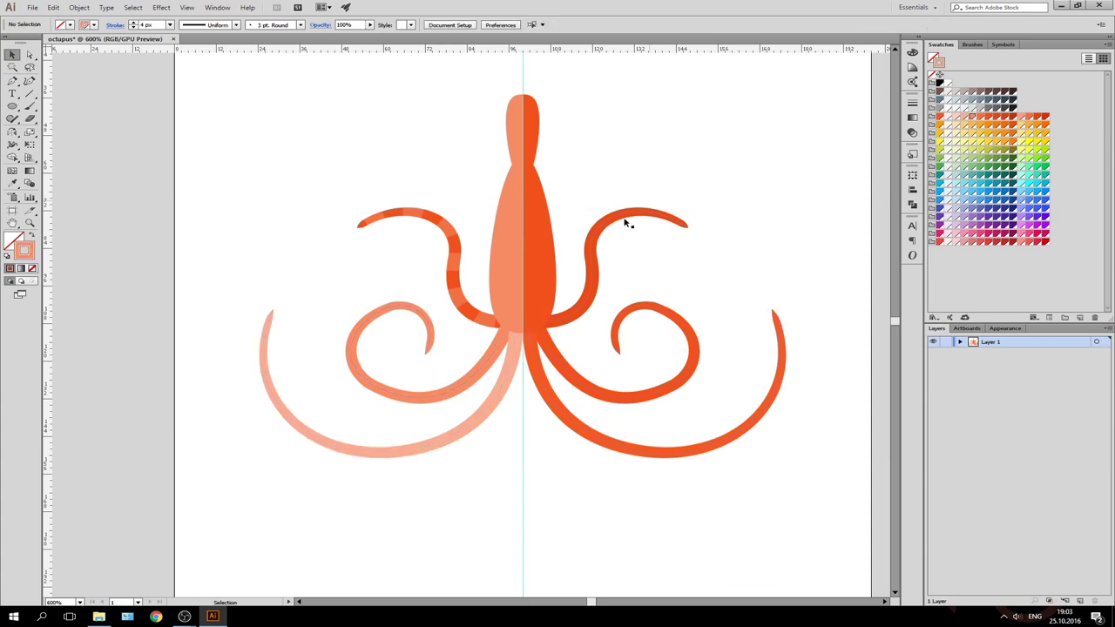
Select the left spiral, outer left, outer right and upper tentacles together
click(395, 308)
shift+click(281, 403)
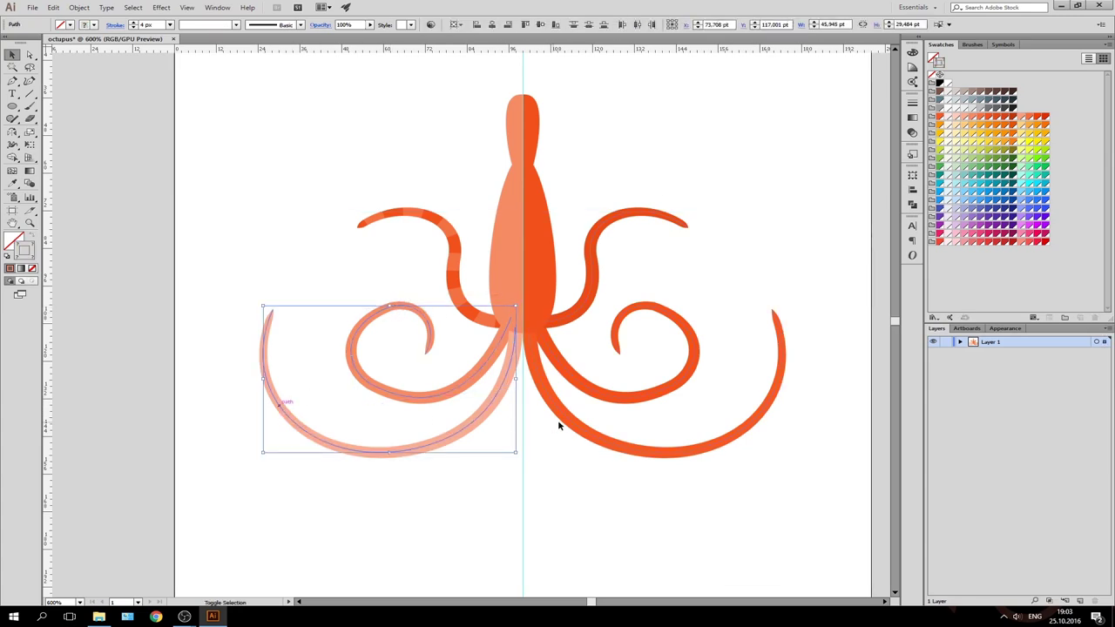
shift+click(567, 422)
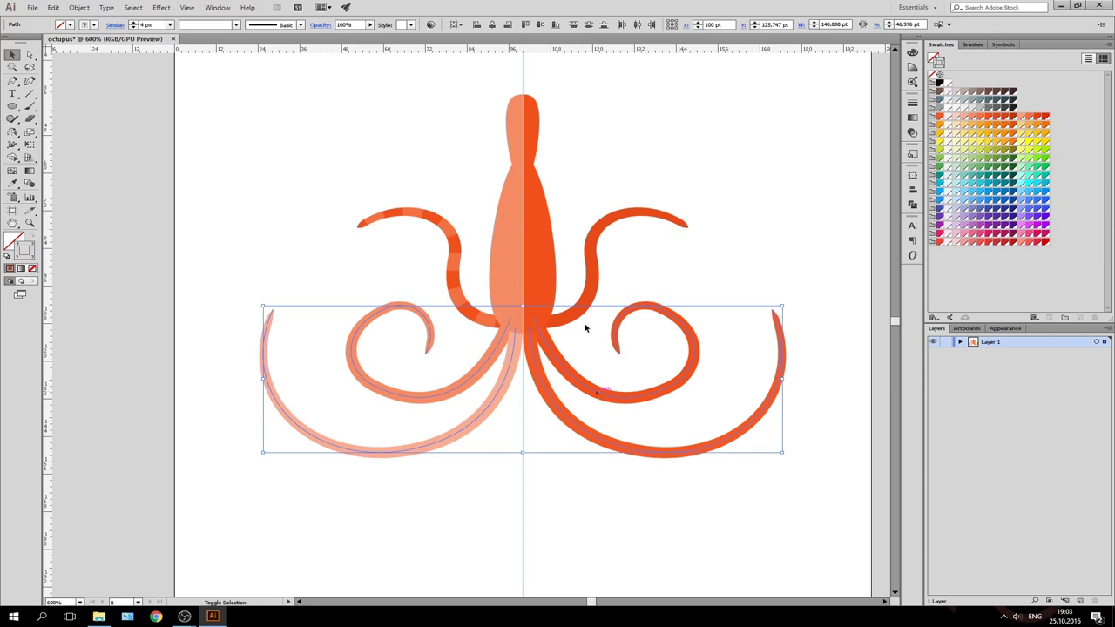
shift+click(599, 281)
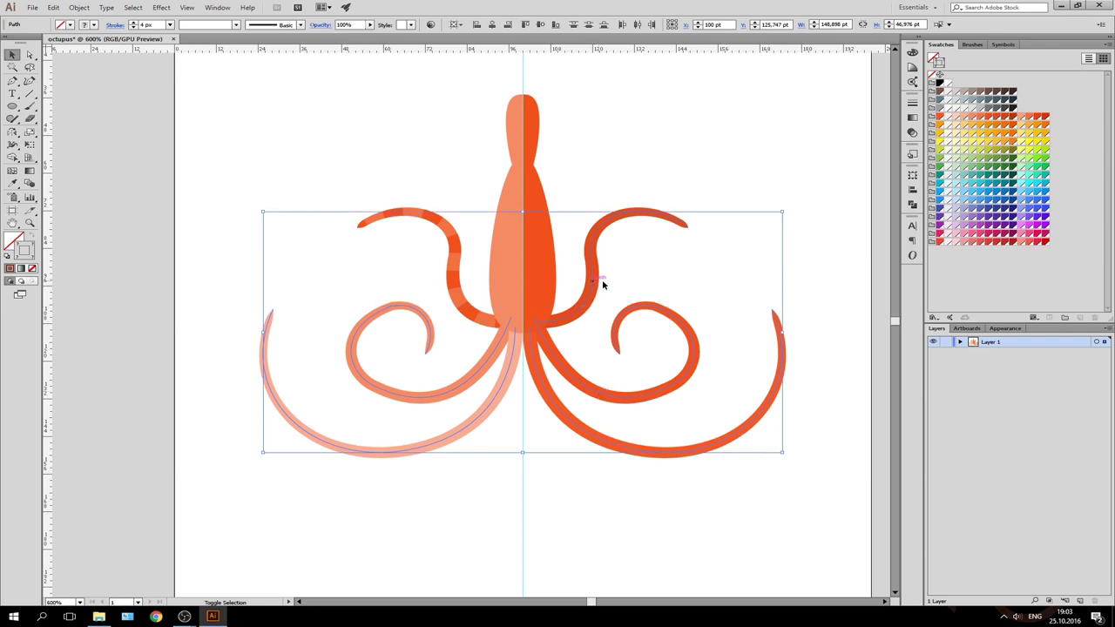
click(960, 341)
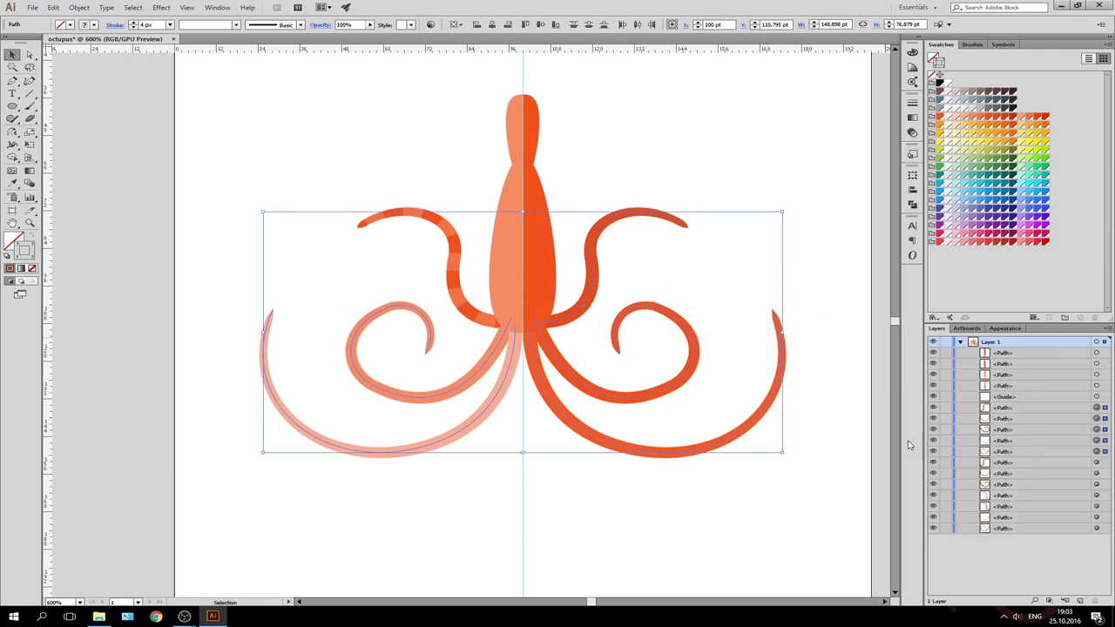
Copy the upper-left tentacle's striped stroke onto them with the Eyedropper, then deselect
key(i)
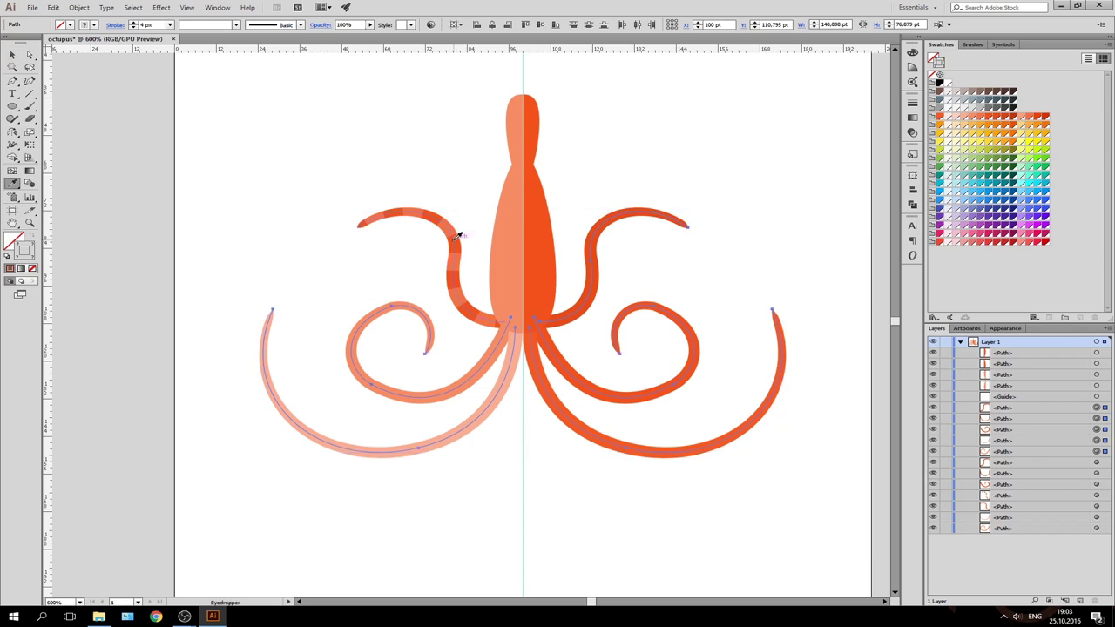
click(16, 186)
click(454, 229)
key(v)
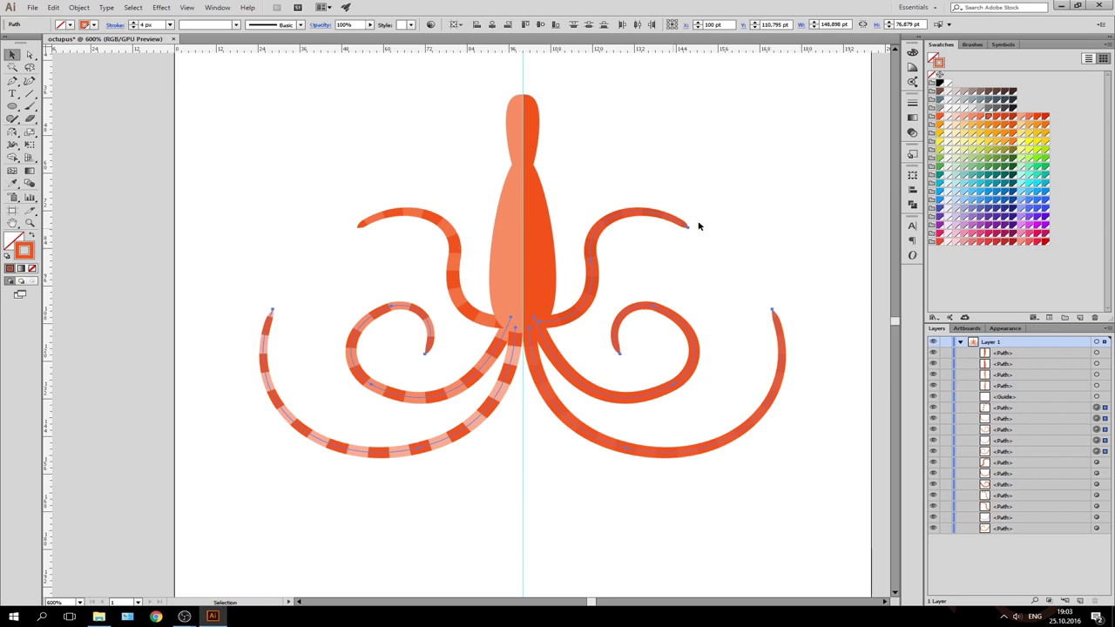
click(746, 196)
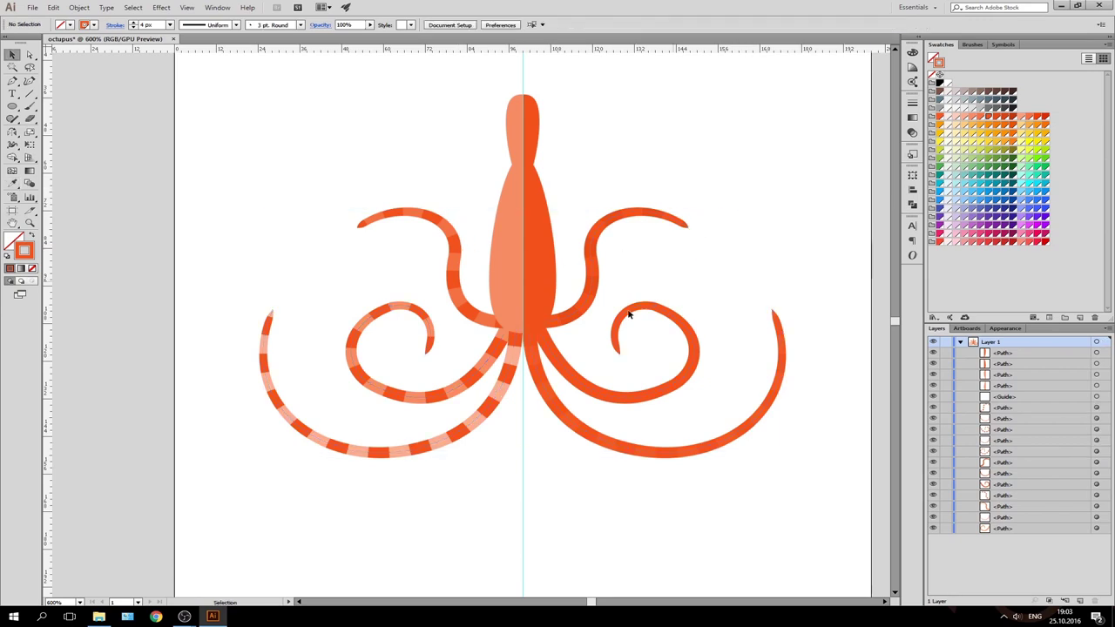
click(462, 436)
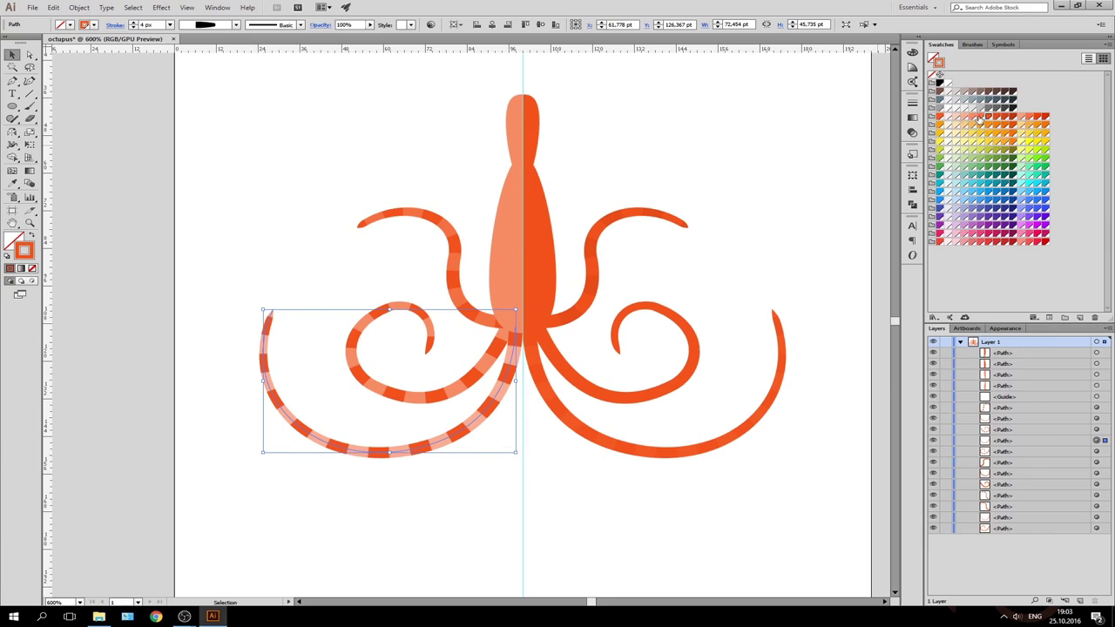
Recolour the outer lower-left tentacle's stripes and give the upper-right tentacle darker red stripes
click(980, 118)
click(477, 379)
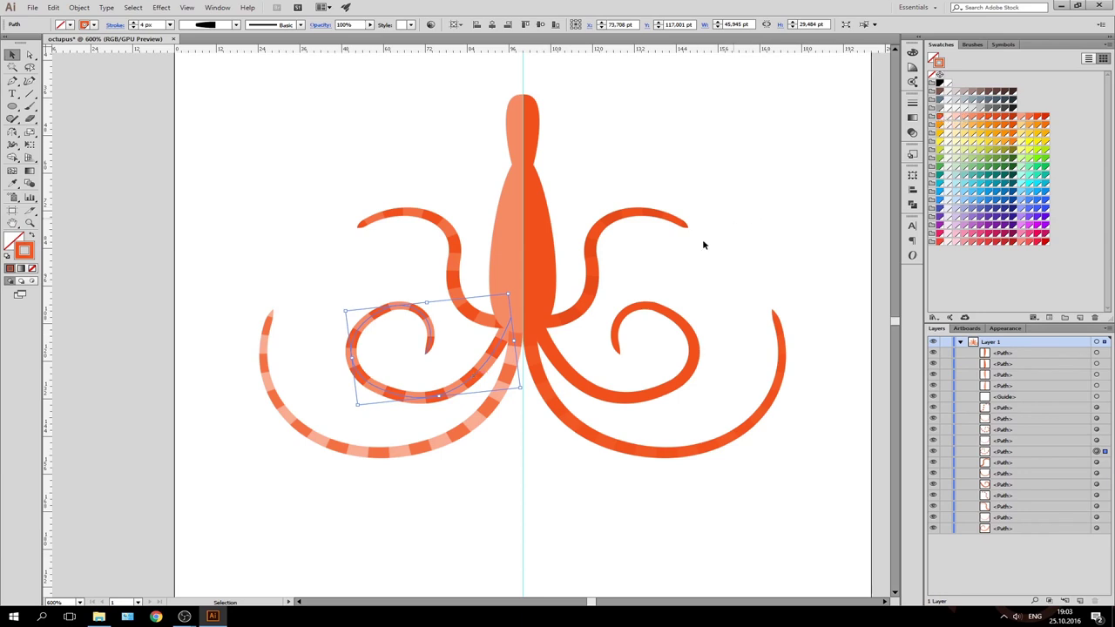
click(564, 414)
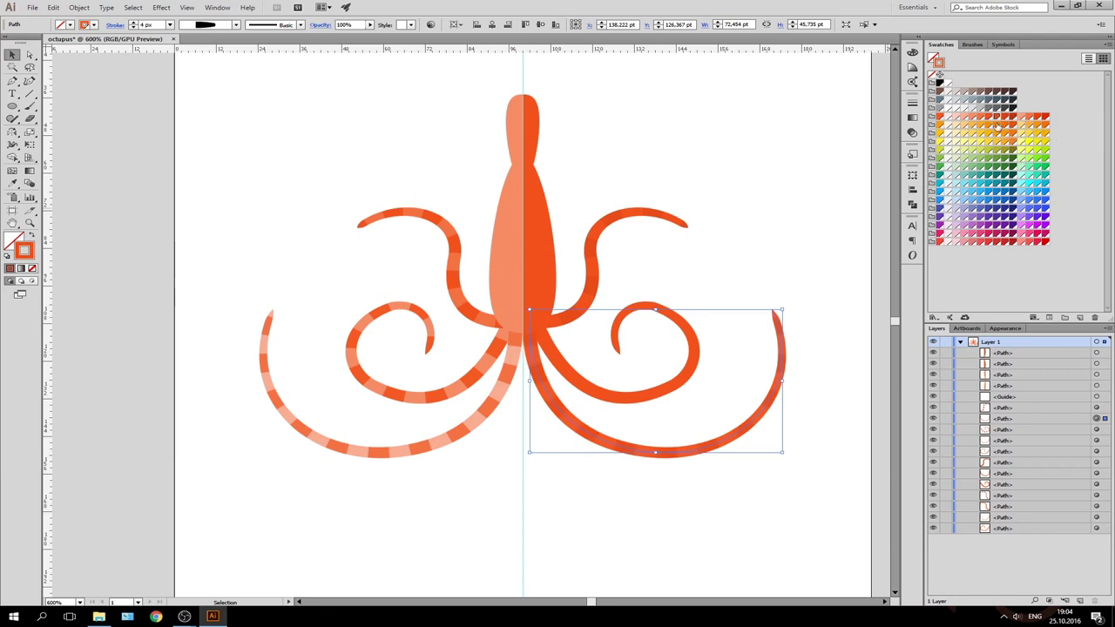
click(643, 399)
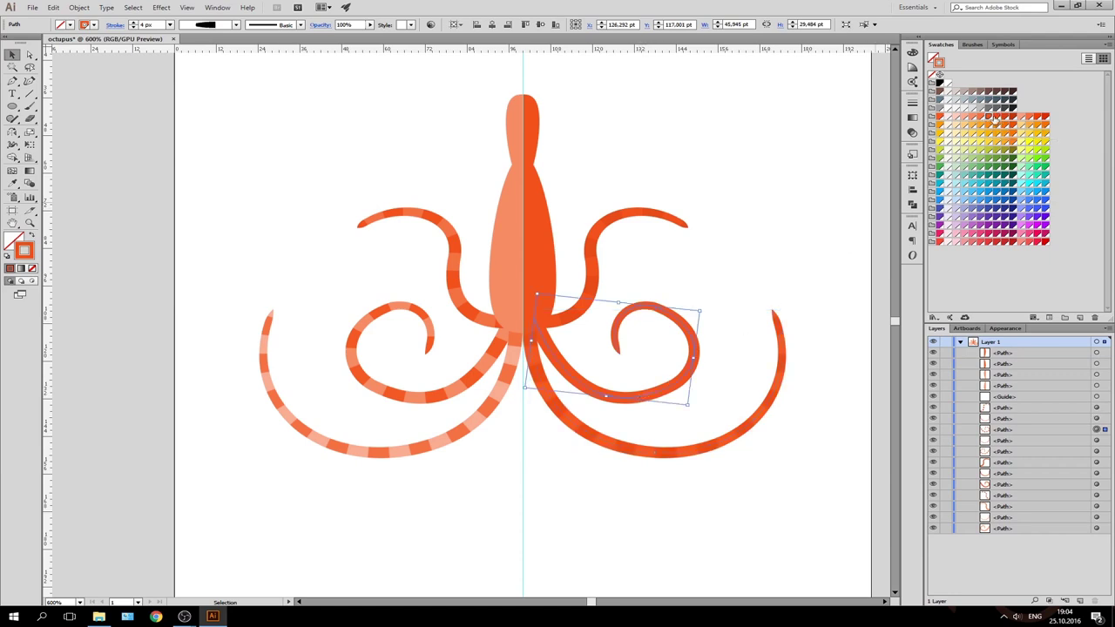
click(592, 251)
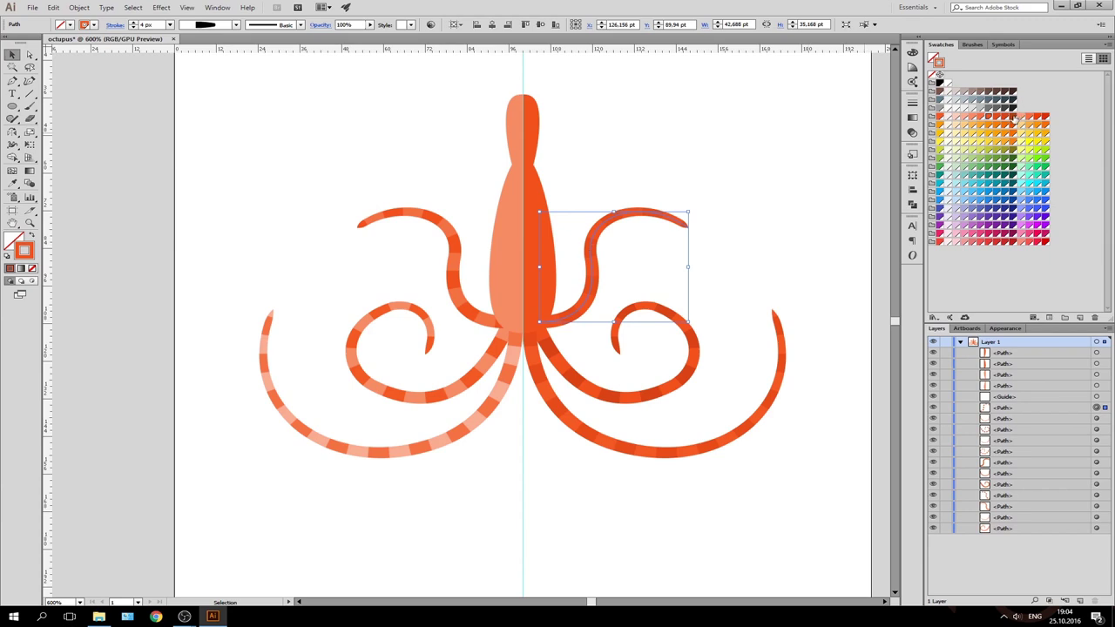
click(989, 116)
click(742, 150)
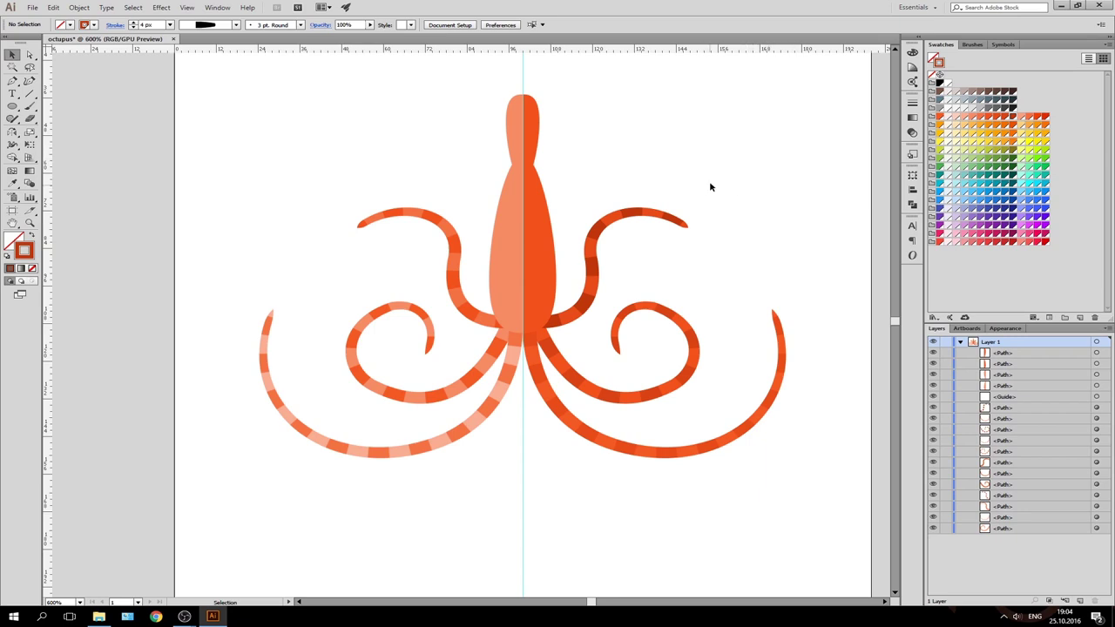
Draw a small ellipse at the base of the octopus body
click(12, 105)
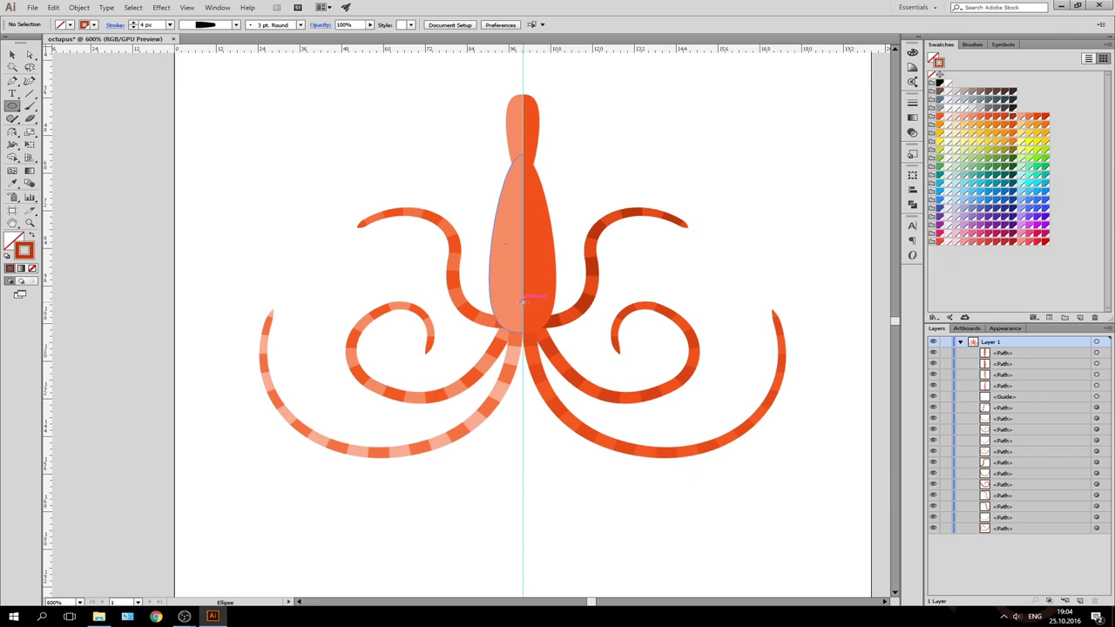
drag(523, 300, 506, 312)
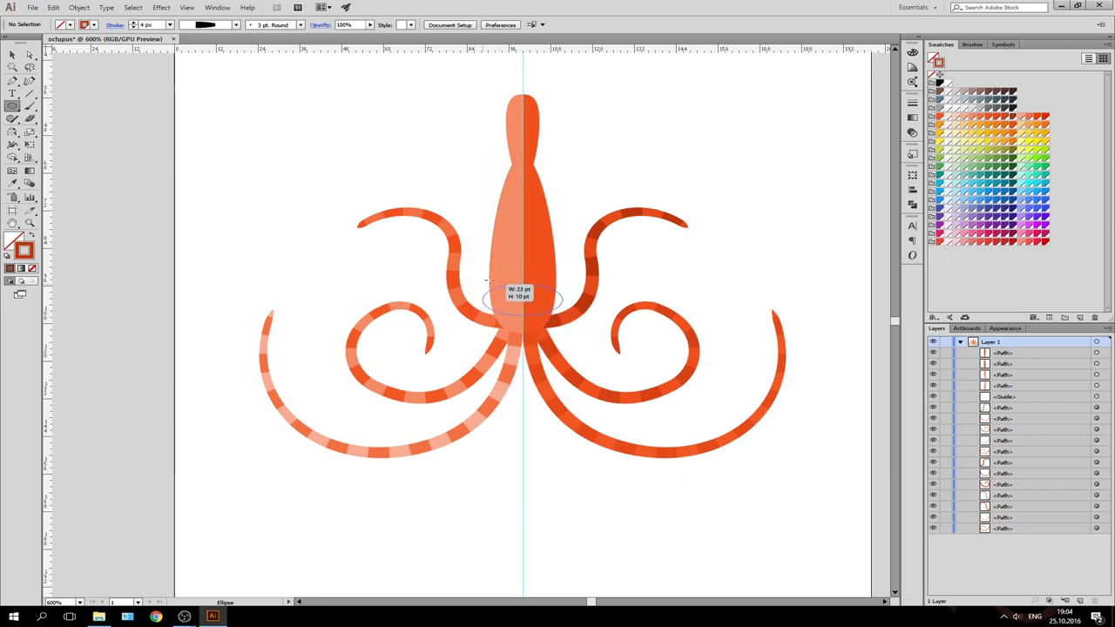
mouse_move(506, 312)
mouse_down()
mouse_move(446, 296)
mouse_move(580, 318)
mouse_move(456, 318)
mouse_move(550, 234)
mouse_move(527, 451)
mouse_move(492, 219)
mouse_move(581, 270)
mouse_move(502, 318)
mouse_move(512, 311)
mouse_up()
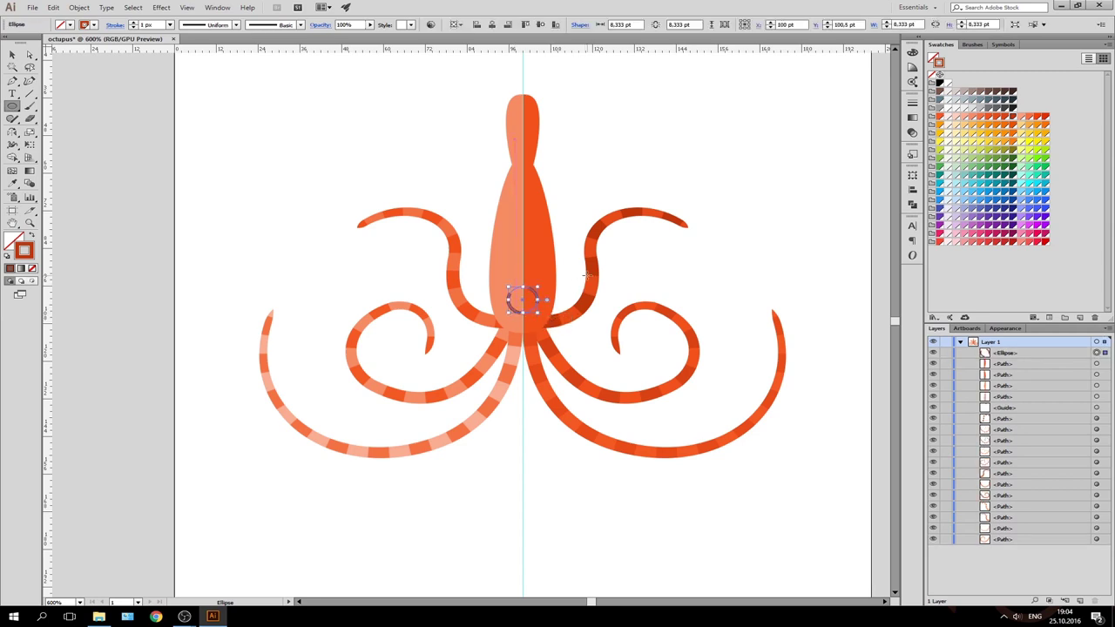
Make the small ellipse filled dark red with no outline
key(v)
click(715, 253)
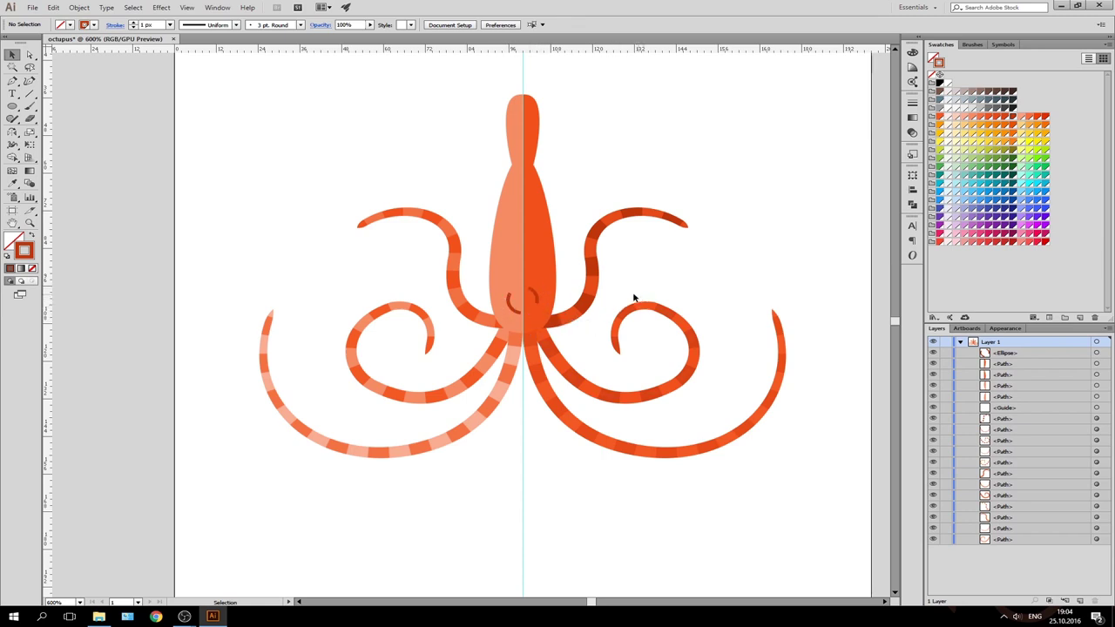
click(534, 301)
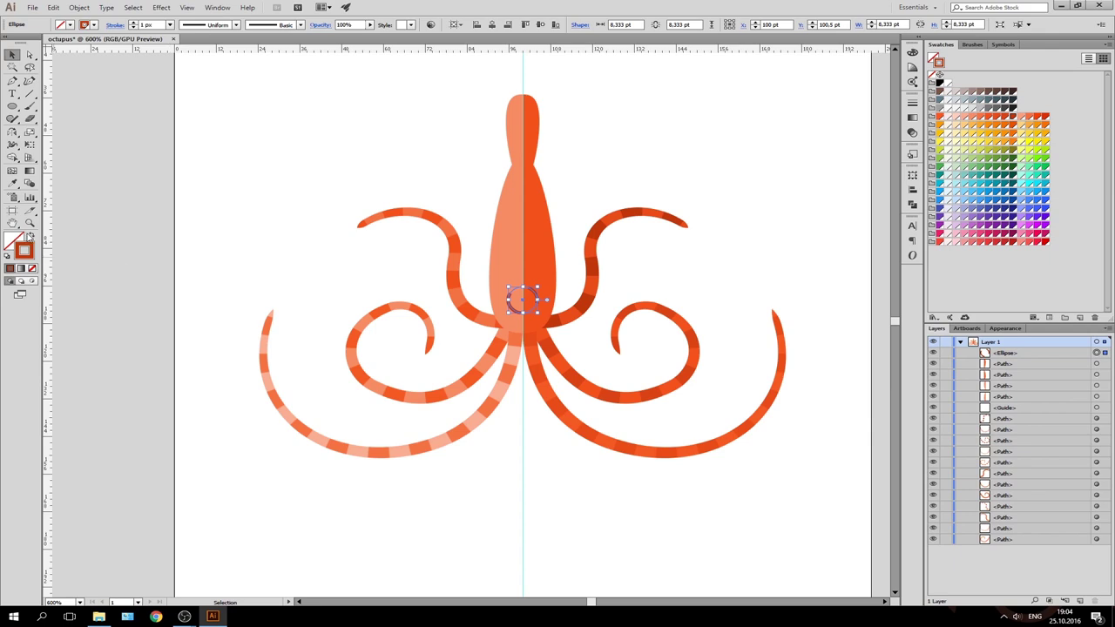
click(31, 235)
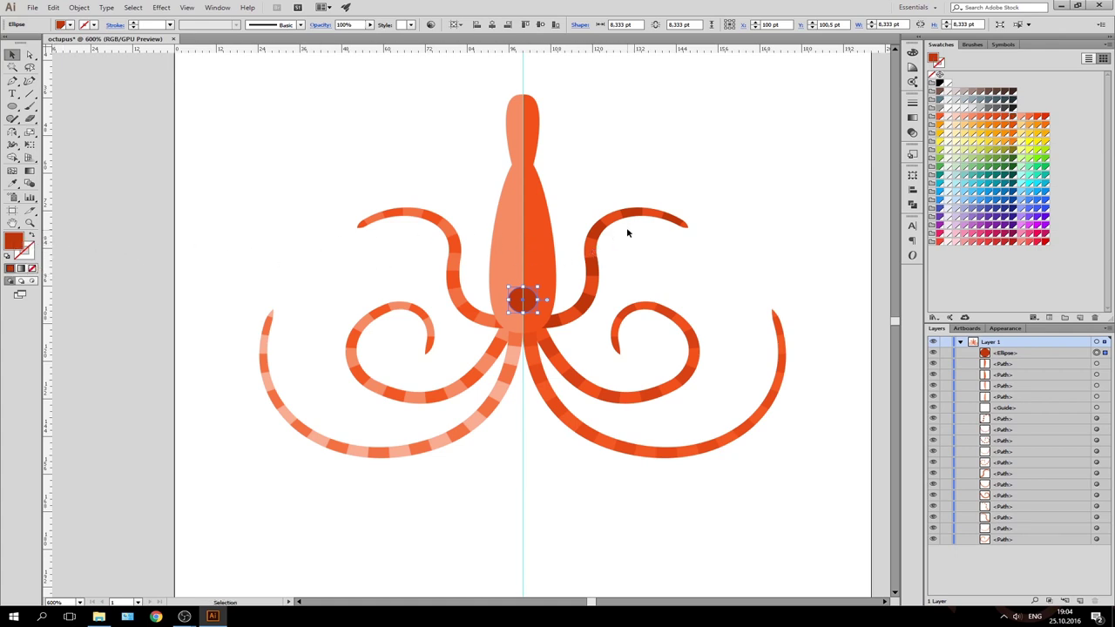
Fill the eye circle on the octopus head with white
key(x)
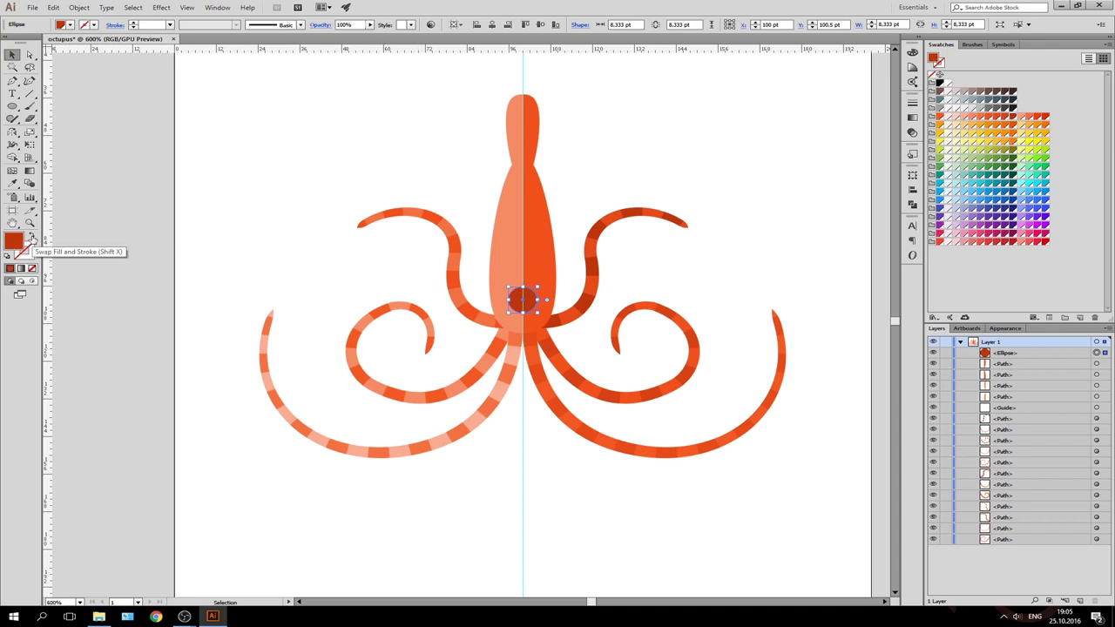
key(shift+x)
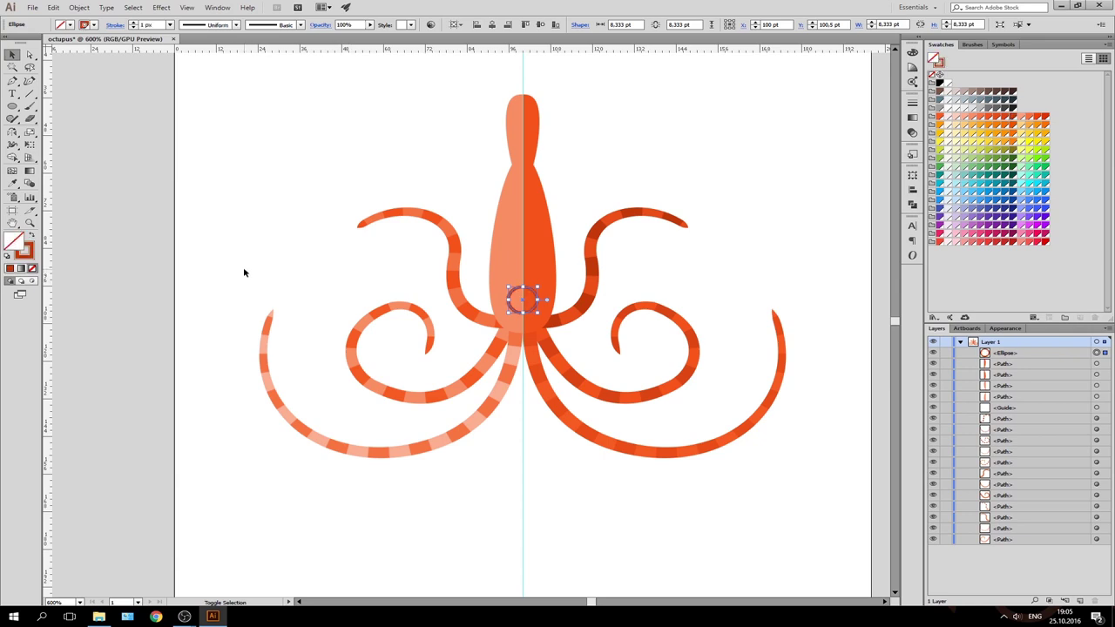
key(shift+x)
key(shift+x)
key(shift+x)
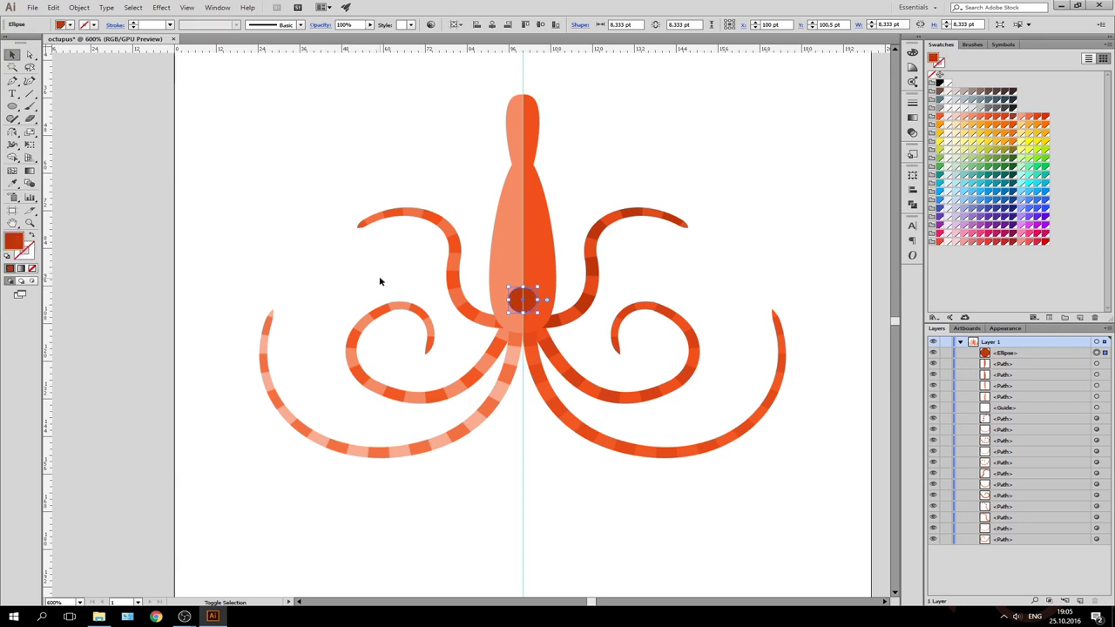
click(944, 83)
Shrink the white eye circle from 8.333 pt to 7 pt
click(639, 202)
click(525, 299)
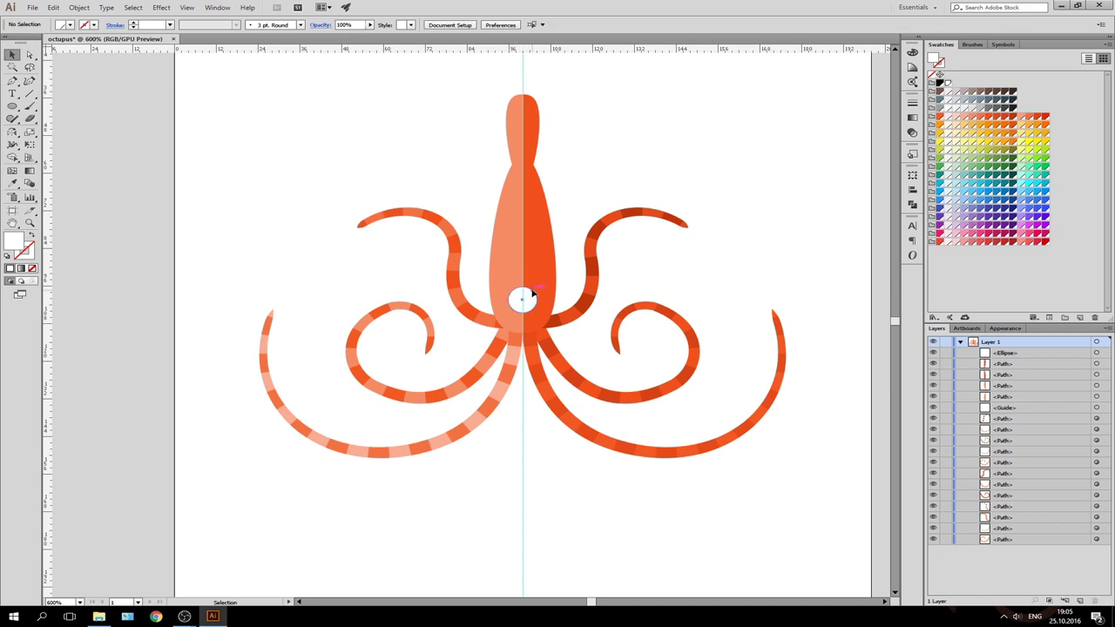
drag(524, 288, 529, 297)
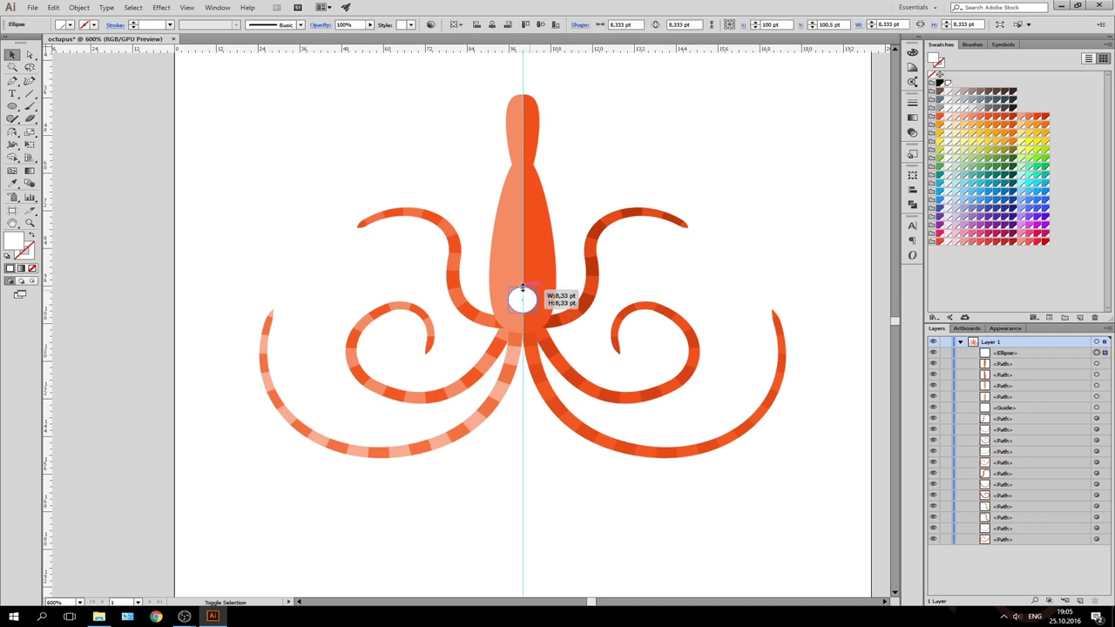
click(676, 282)
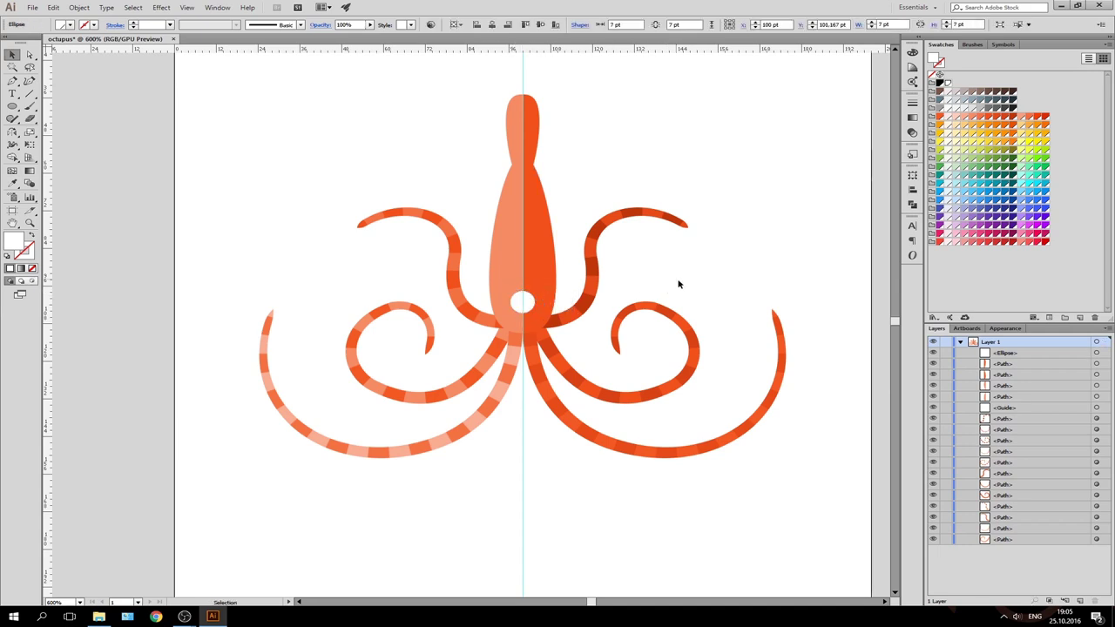
alt+scroll(679, 298, up, 2)
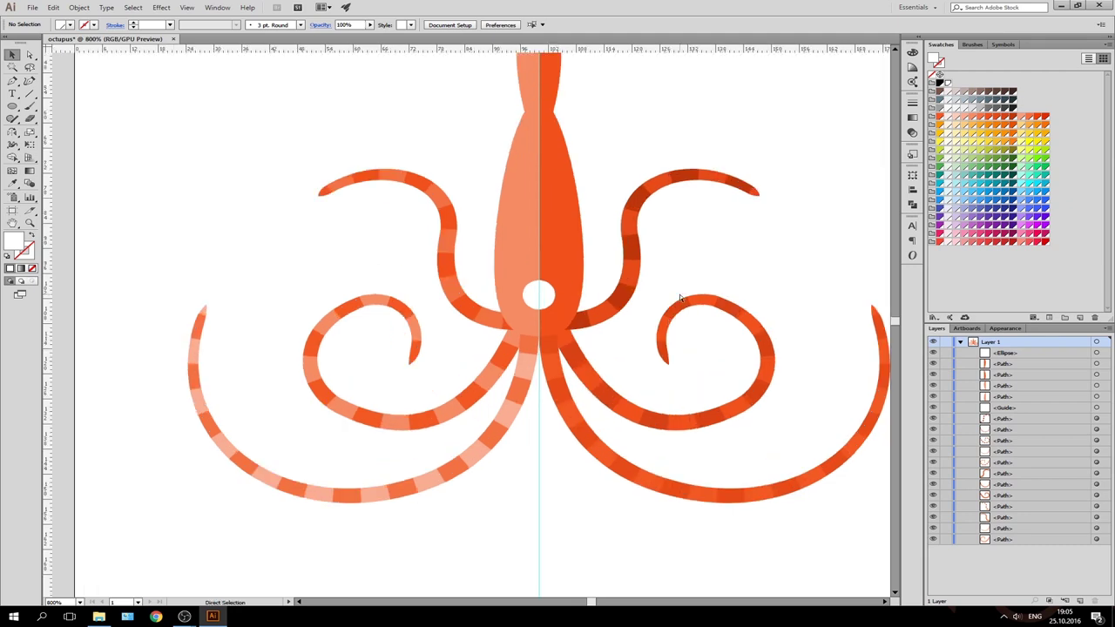
alt+scroll(679, 298, up, 3)
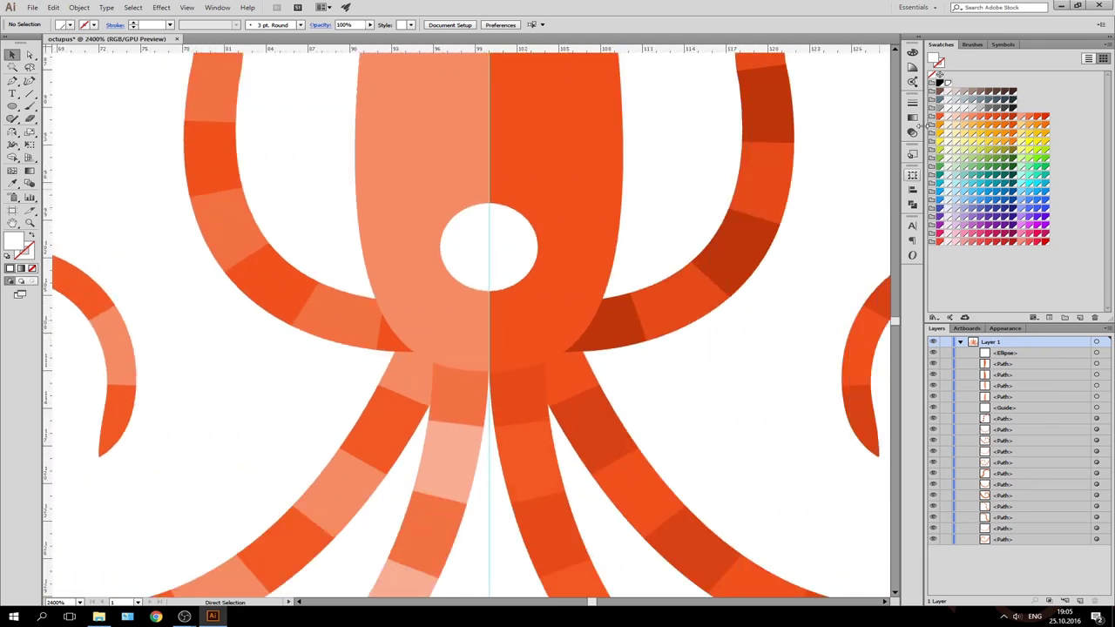
click(13, 106)
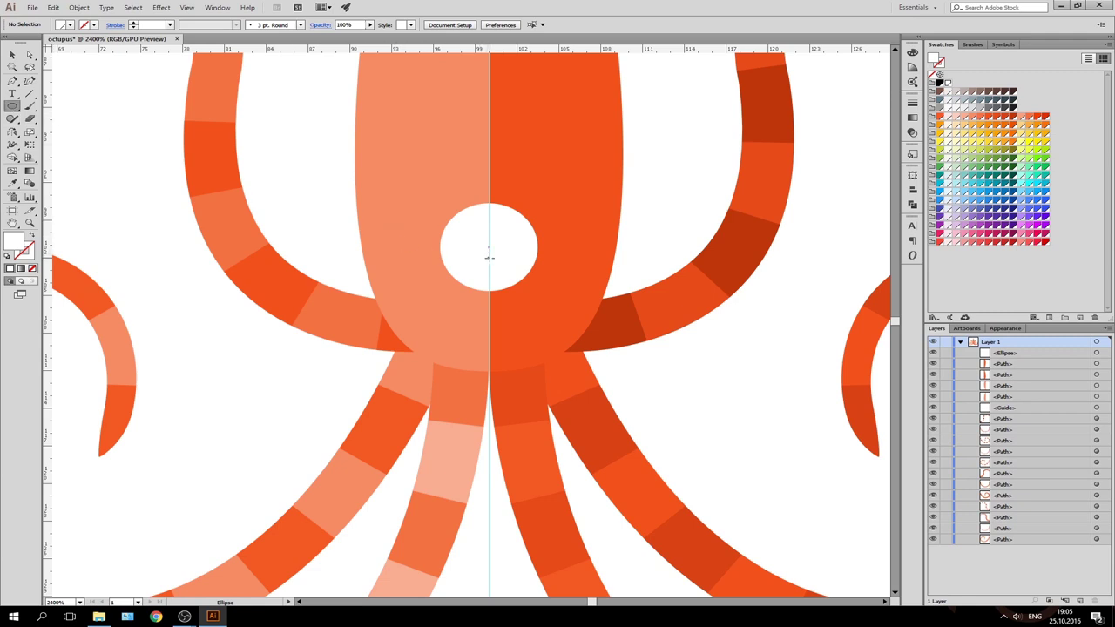
drag(490, 258, 499, 267)
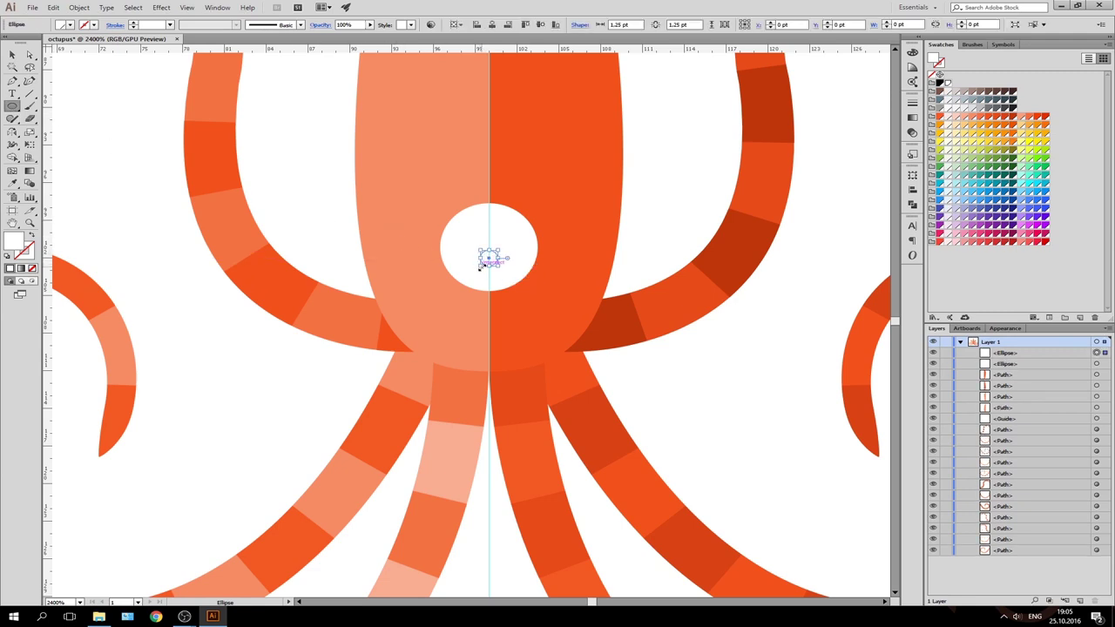
key(v)
click(945, 83)
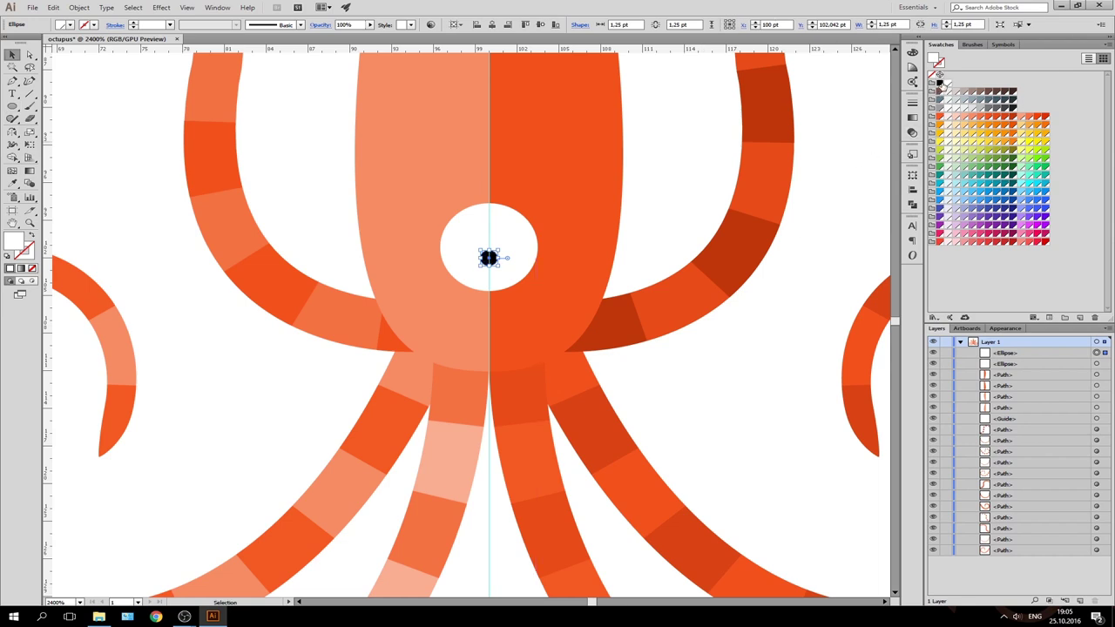
click(722, 341)
scroll(519, 206, up, 3)
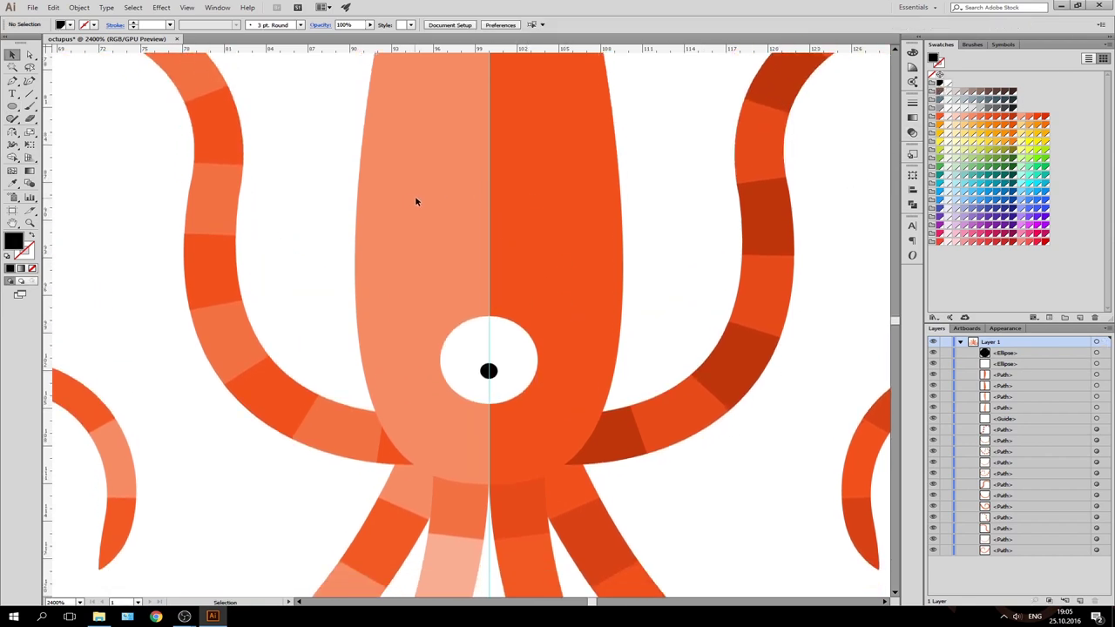
click(496, 369)
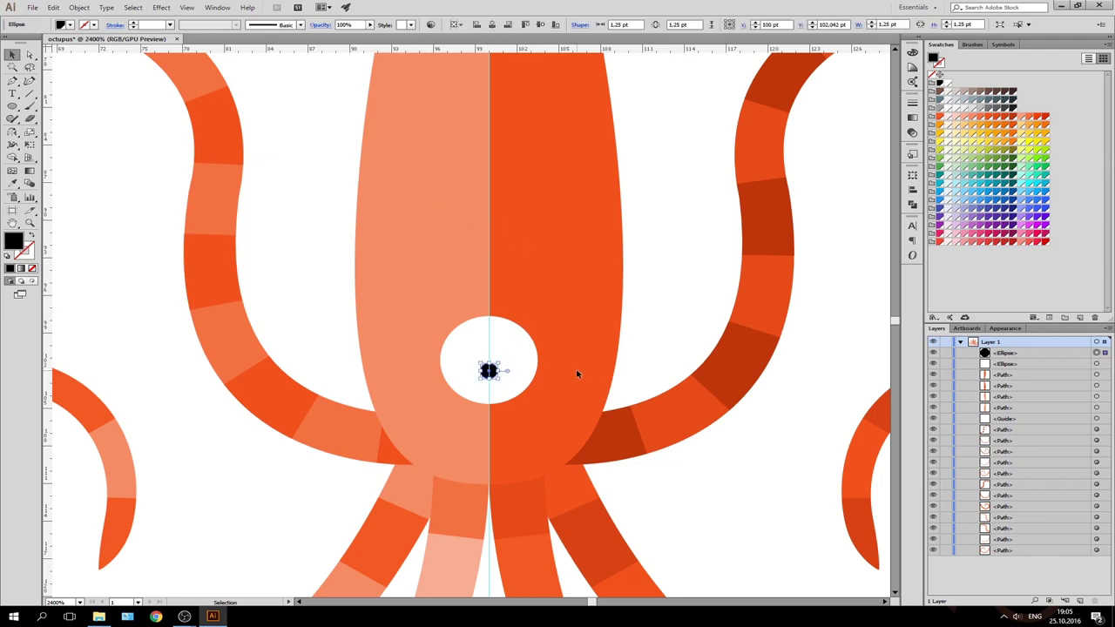
key(Delete)
key(a)
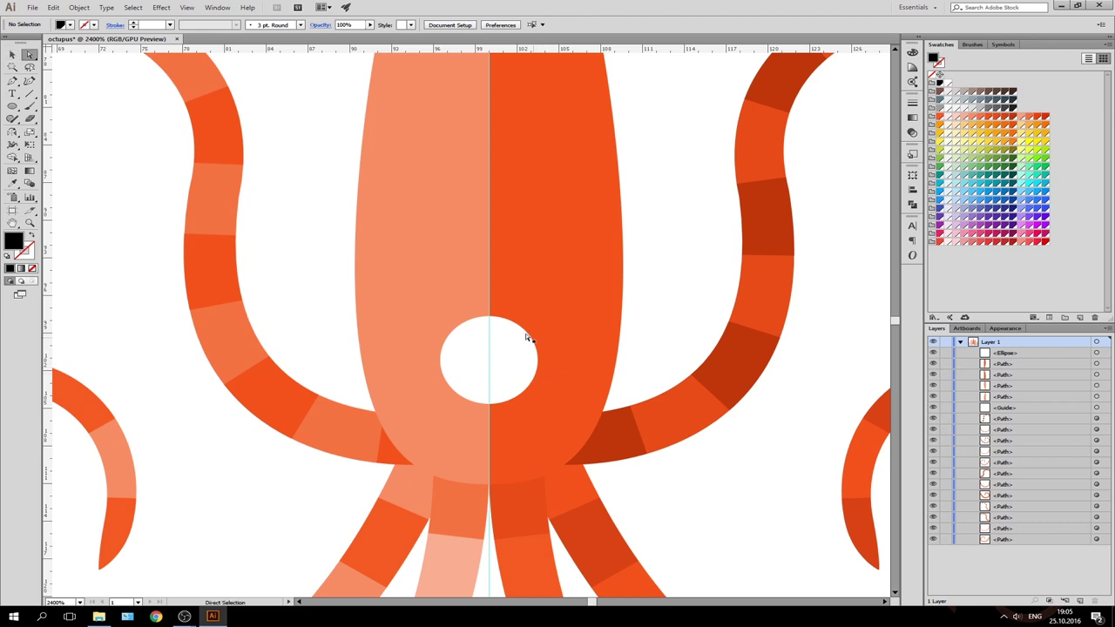
Delete the eye's right anchor and nudge the bottom centre-line anchor down
click(489, 318)
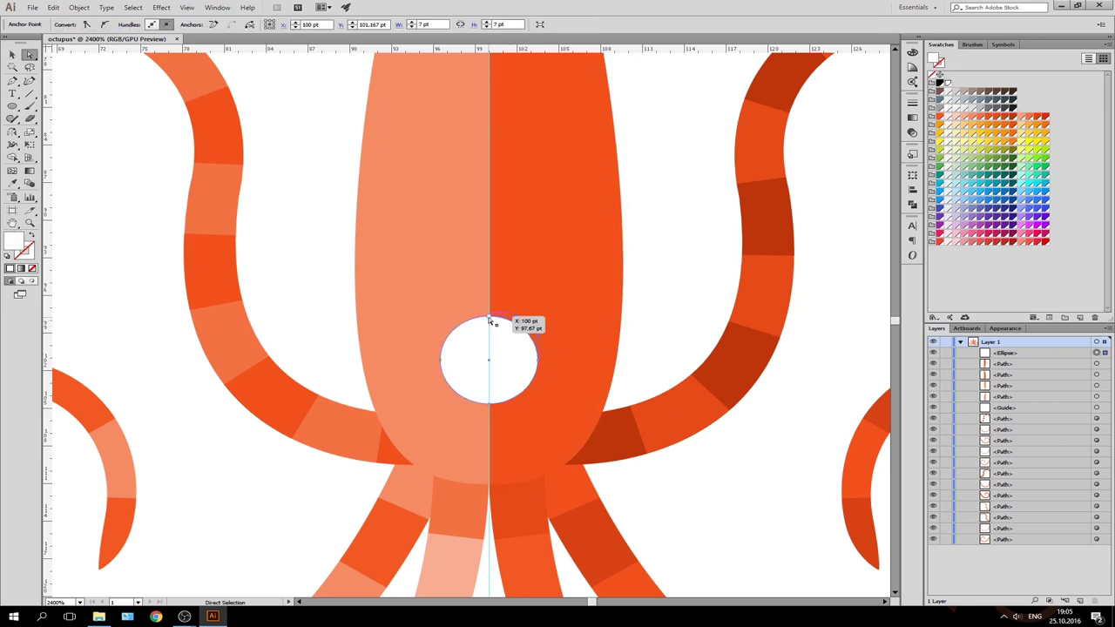
click(538, 359)
key(Delete)
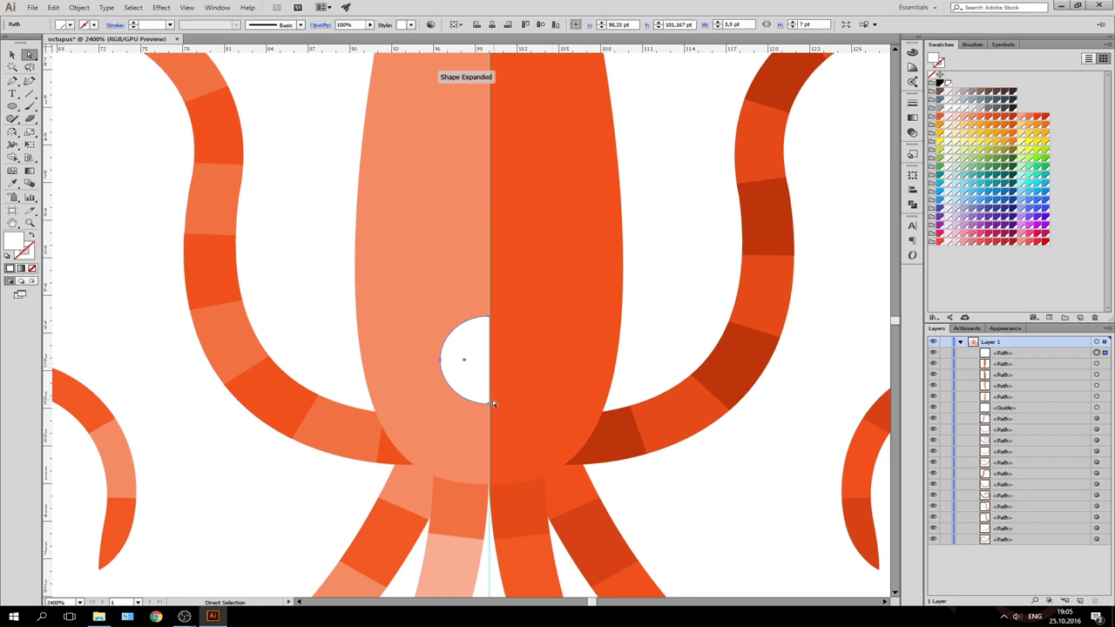
click(490, 403)
key(Down)
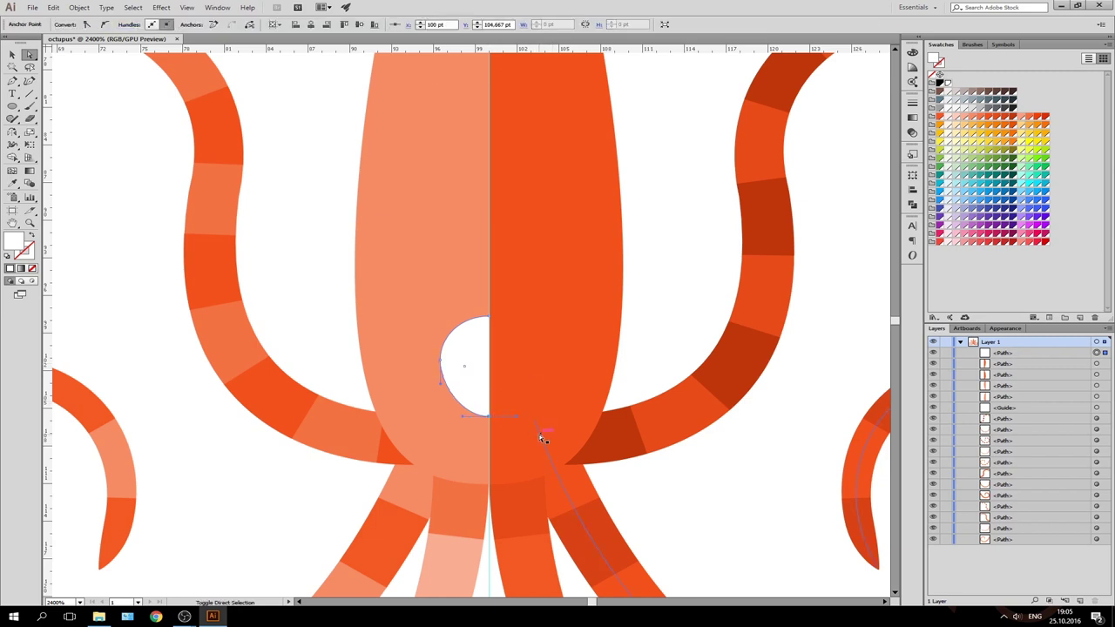
key(Down)
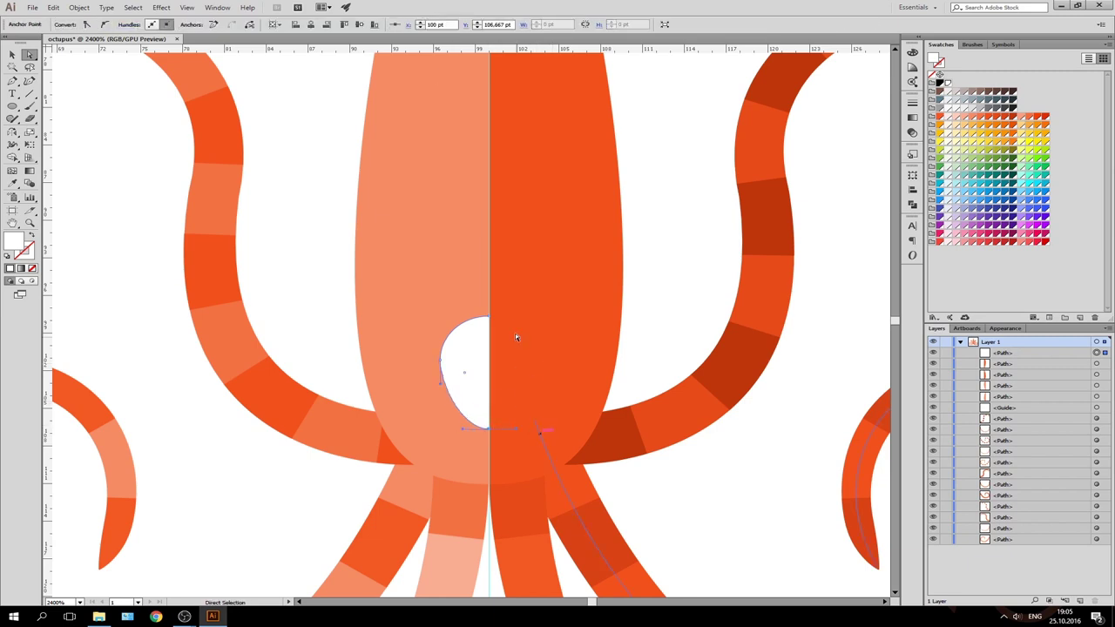
Lower the top anchor and reposition the left anchor and upper-left edge
click(489, 316)
key(Down)
key(Down)
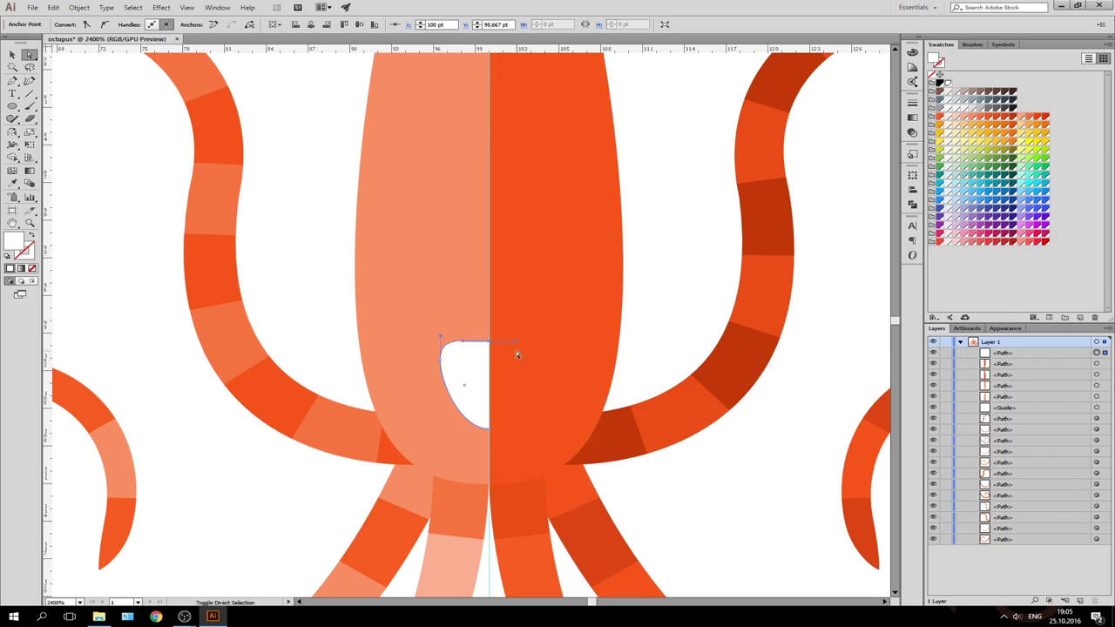
drag(516, 354, 529, 334)
drag(444, 365, 446, 376)
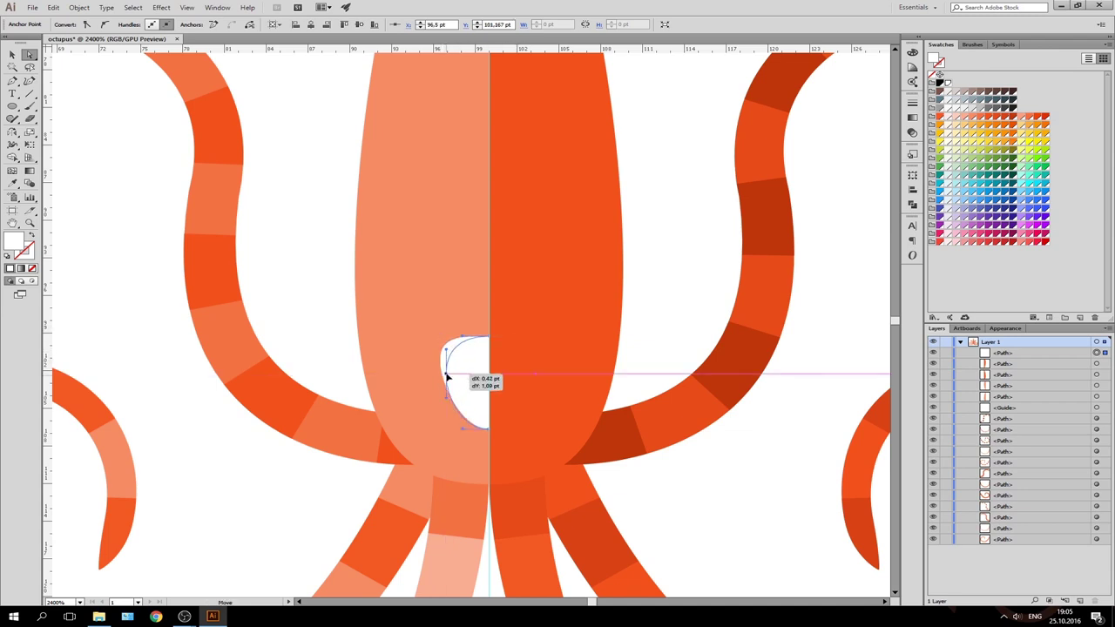
drag(446, 376, 447, 378)
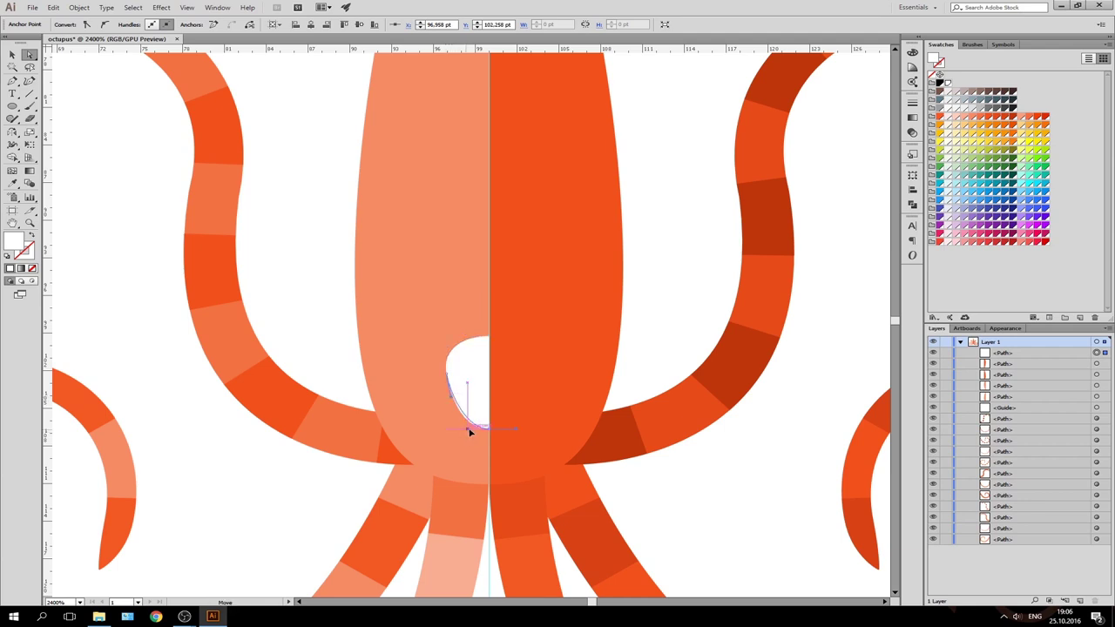
drag(449, 376, 448, 380)
drag(463, 336, 449, 337)
Bulge the half shape's lower-left edge outward and select the finished half eye
click(543, 379)
click(482, 427)
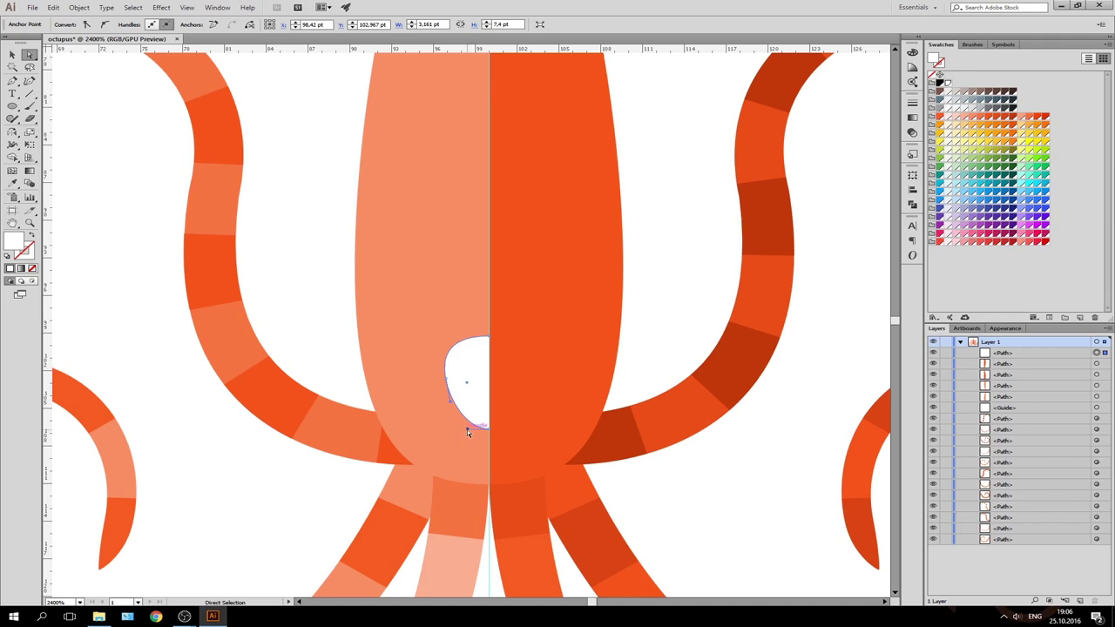
mouse_move(467, 430)
mouse_down()
mouse_move(477, 430)
mouse_move(455, 389)
mouse_up()
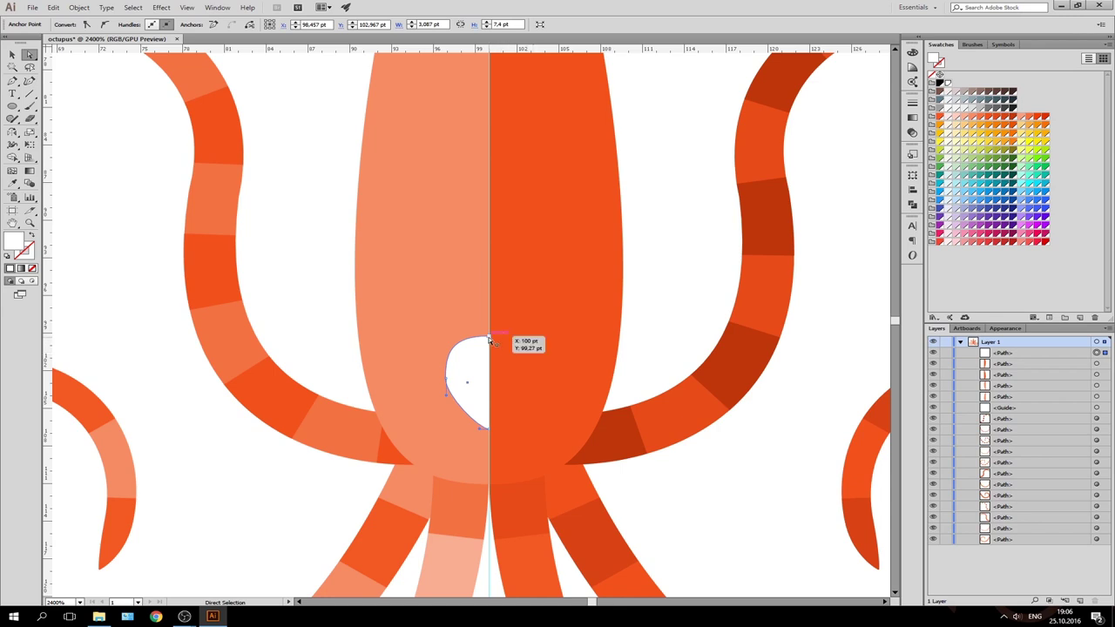
key(Down)
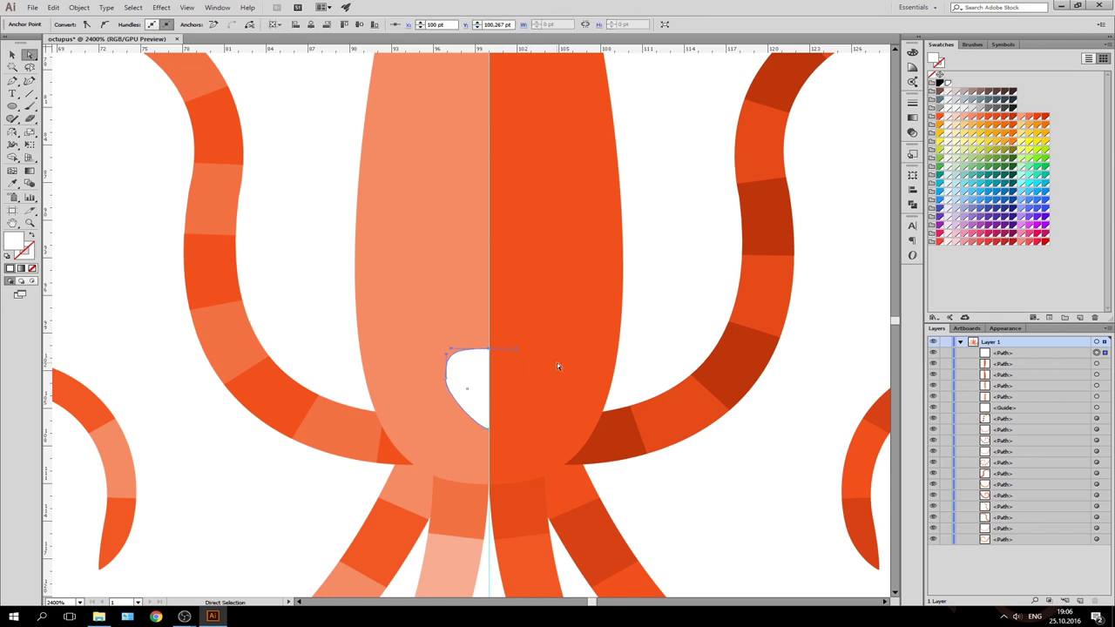
key(ctrl+shift+a)
key(v)
click(470, 362)
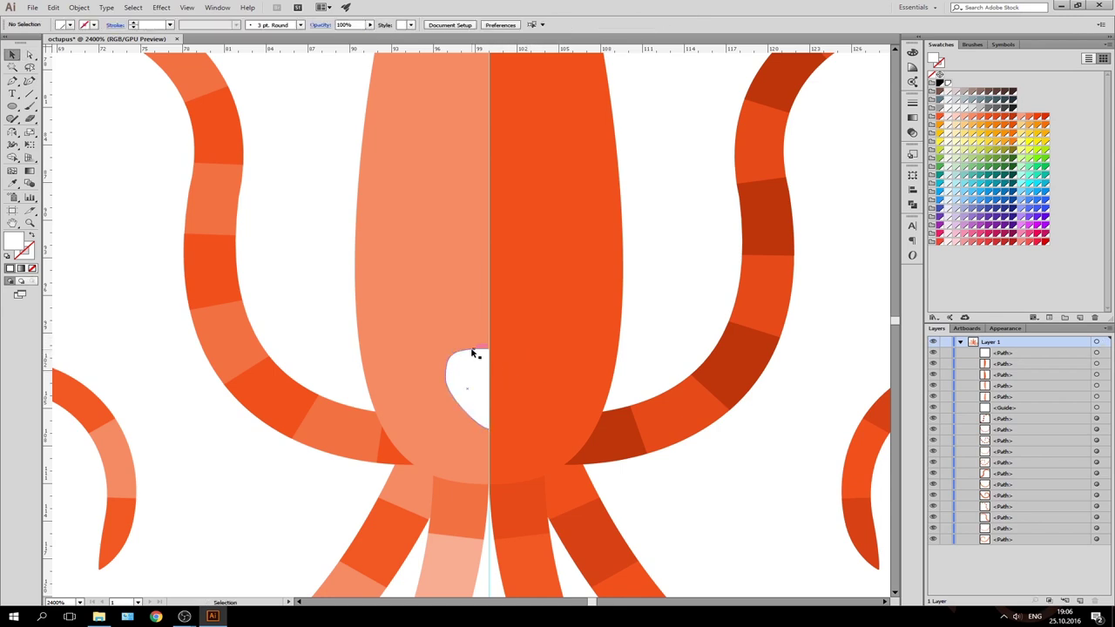
key(o)
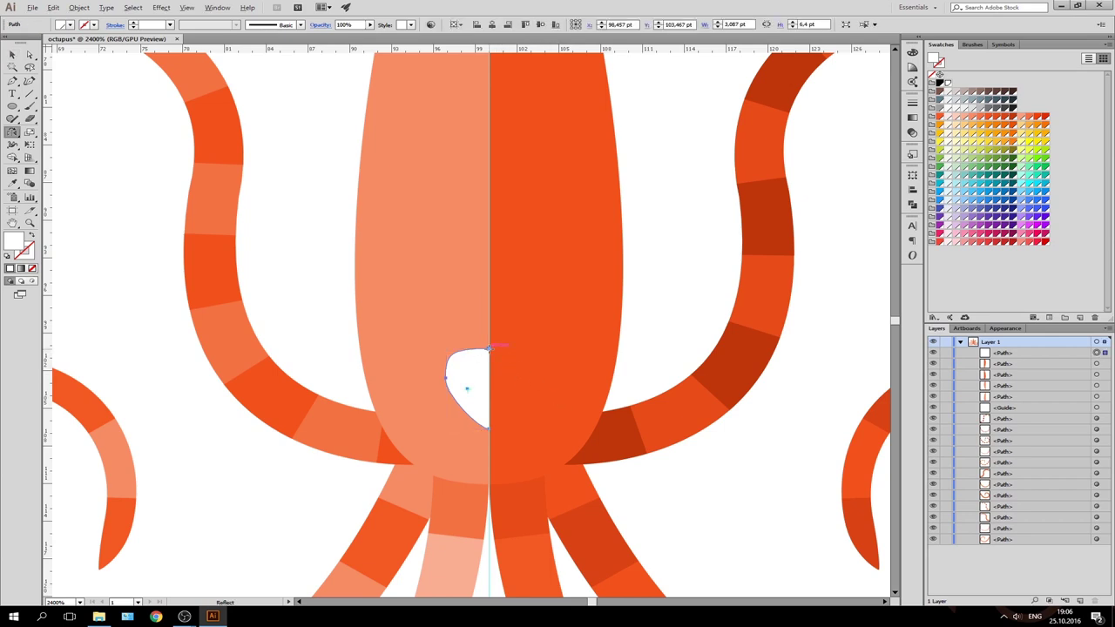
Reflect a copy of the half shape across the centre line and join both halves
alt+click(488, 347)
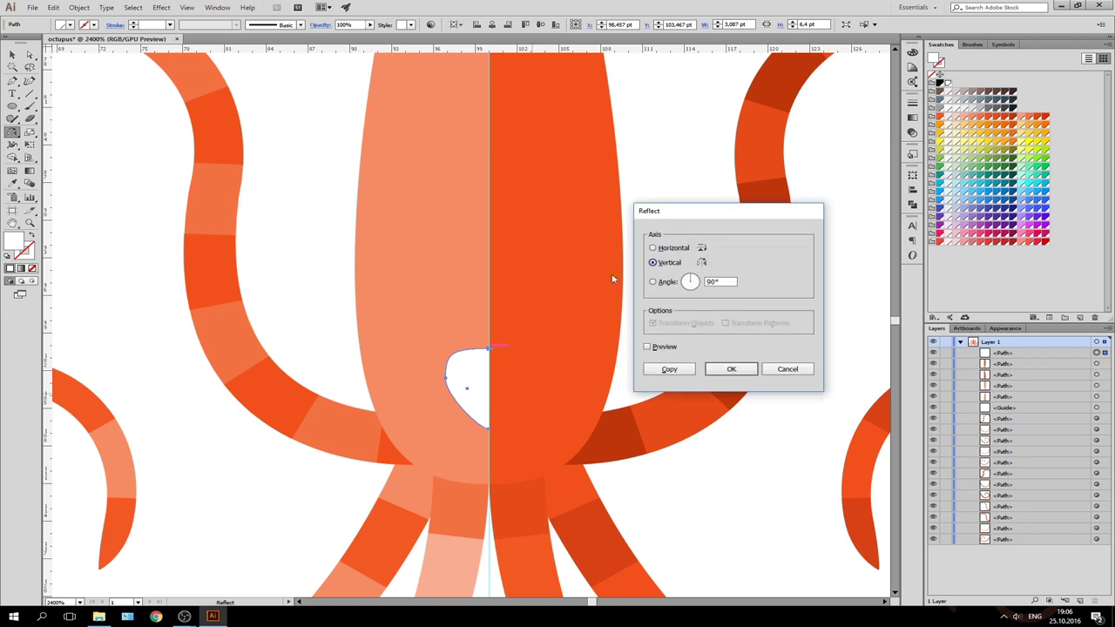
click(648, 347)
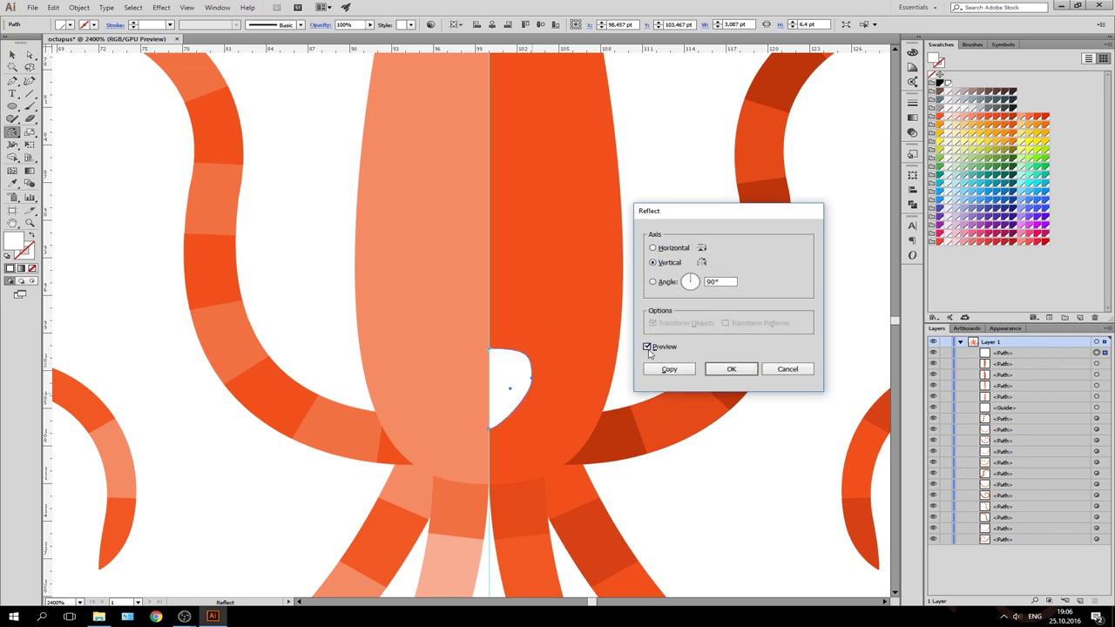
click(655, 369)
key(v)
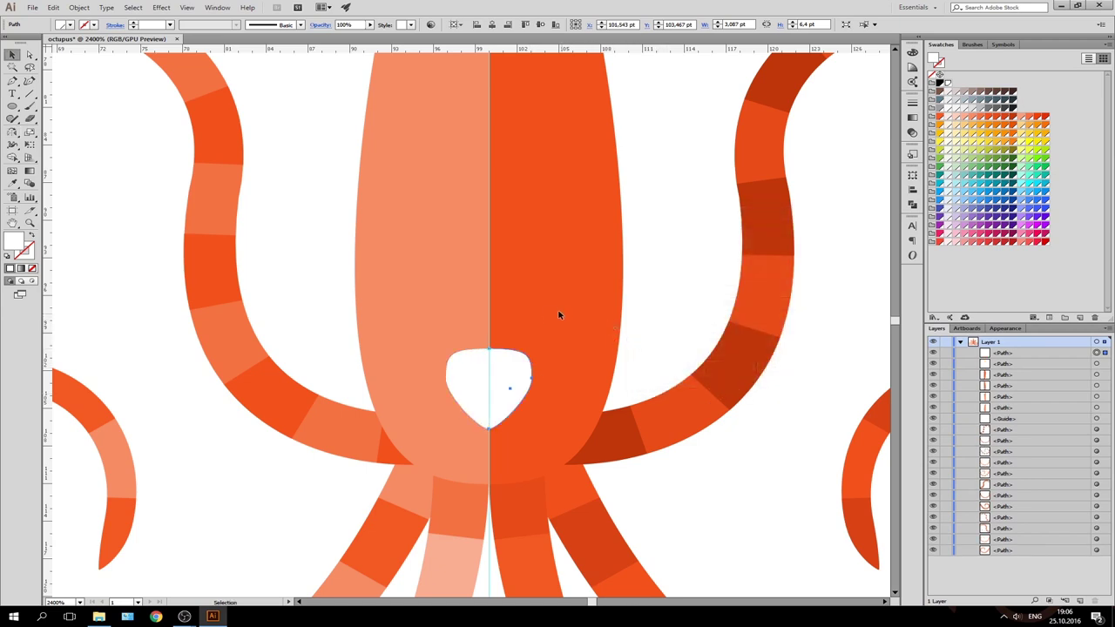
key(ctrl+shift+a)
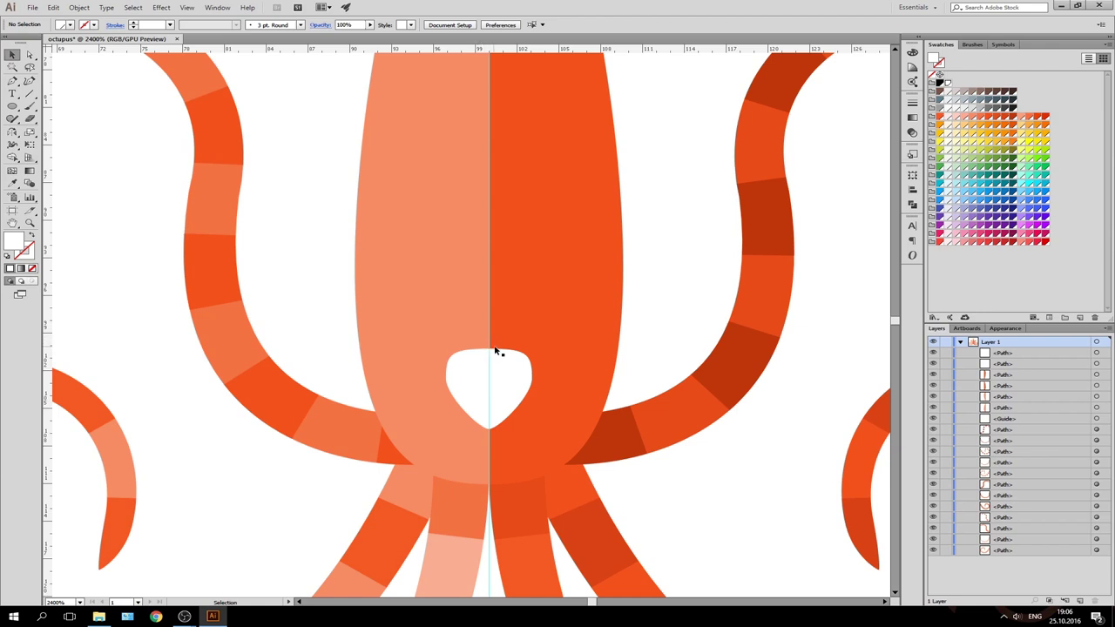
click(494, 351)
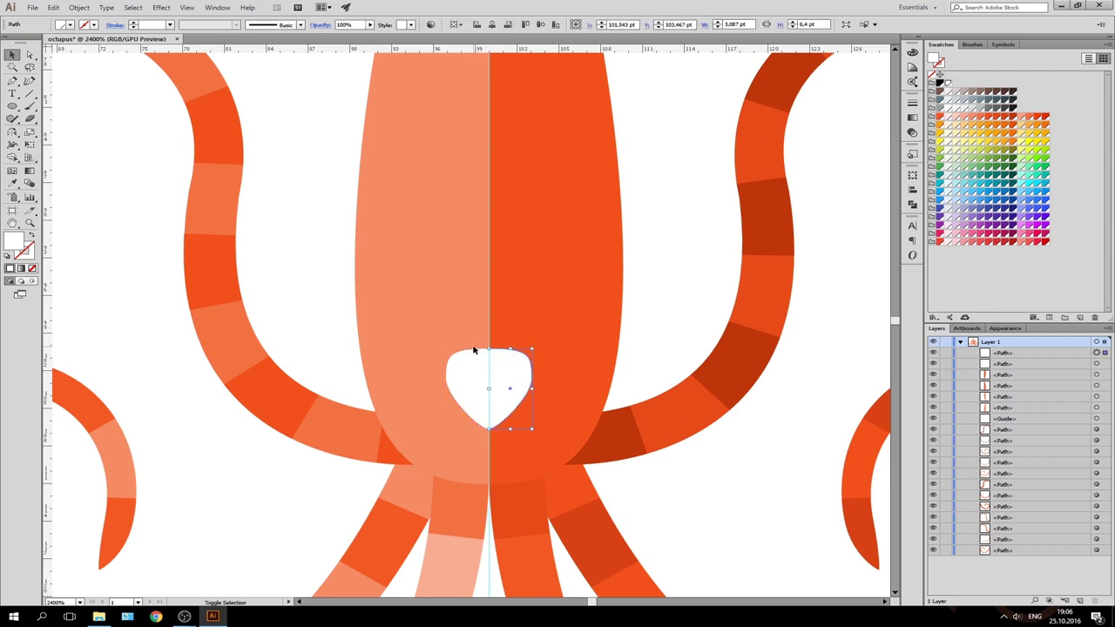
shift+click(473, 350)
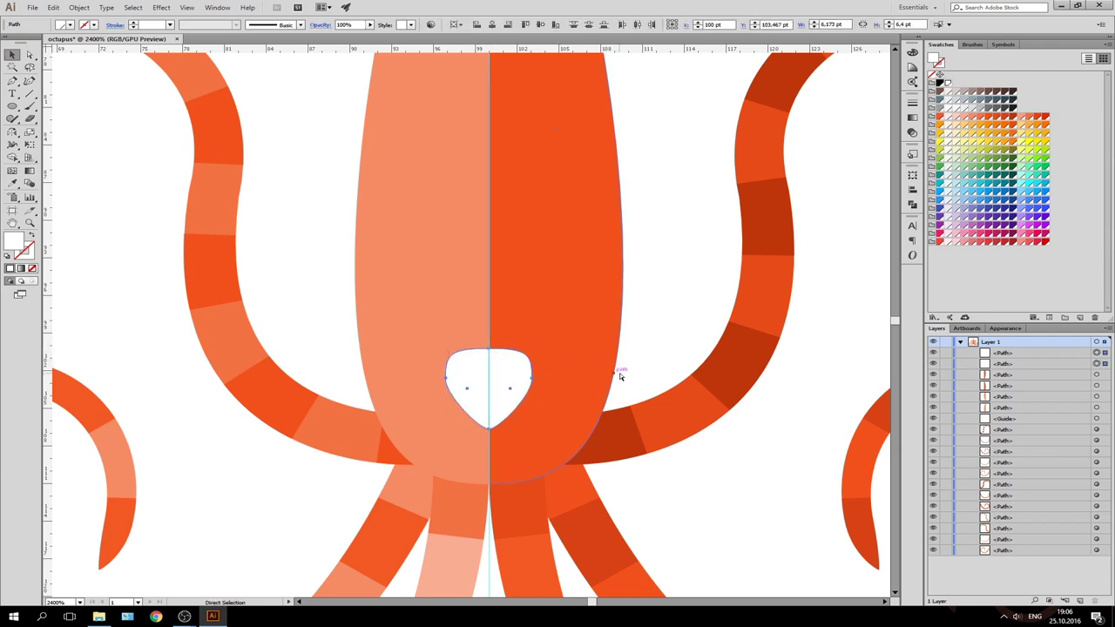
key(ctrl+j)
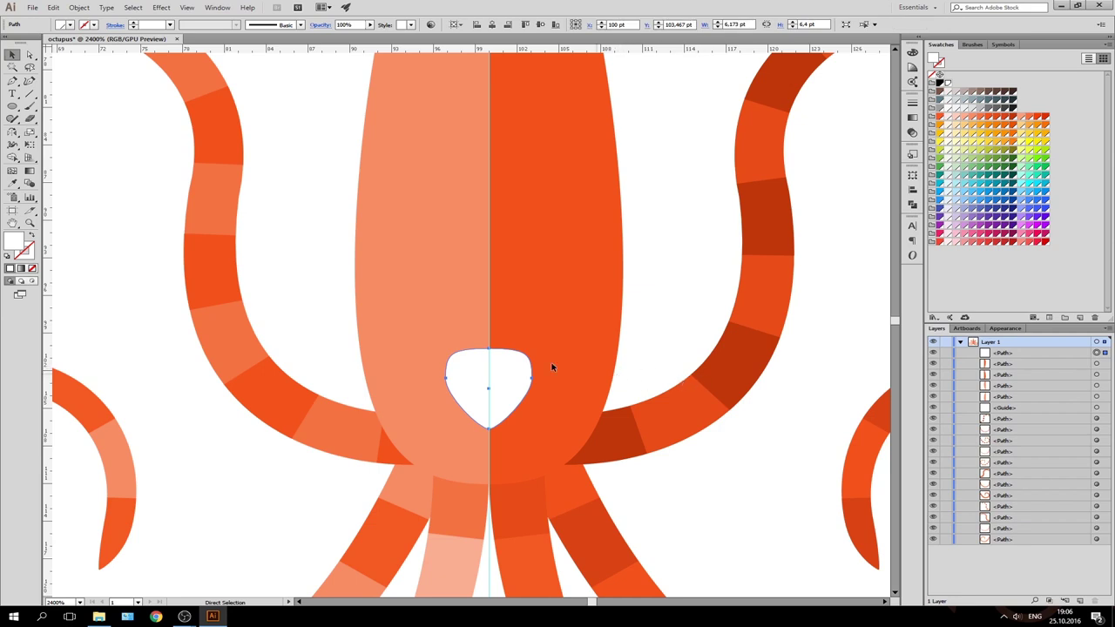
Fill the joined patch black and move it up slightly
key(v)
drag(523, 360, 673, 305)
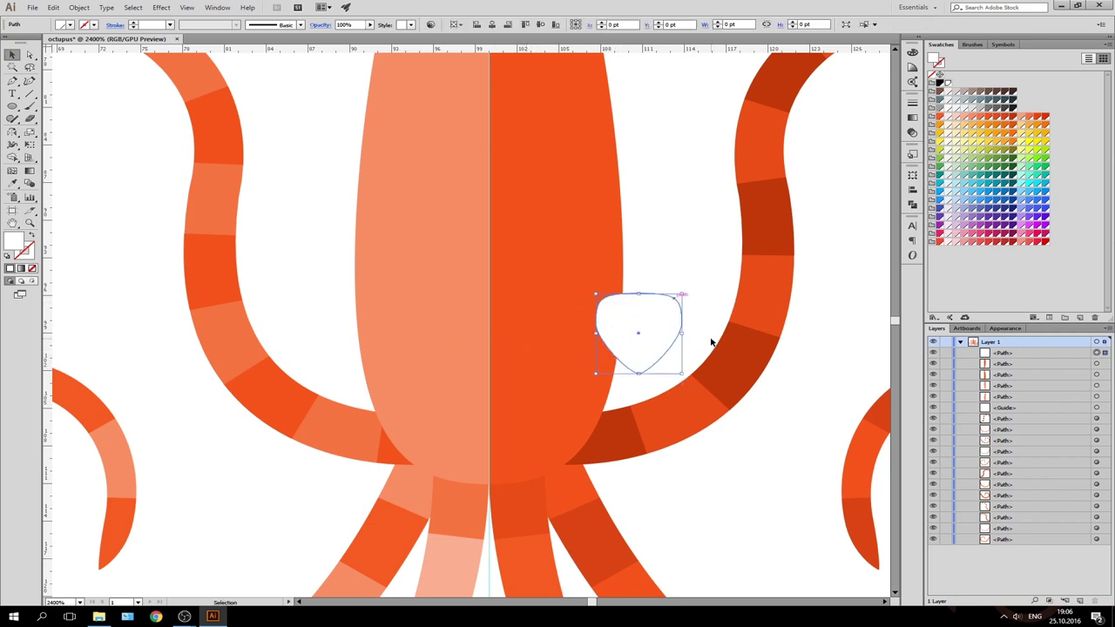
key(ctrl+z)
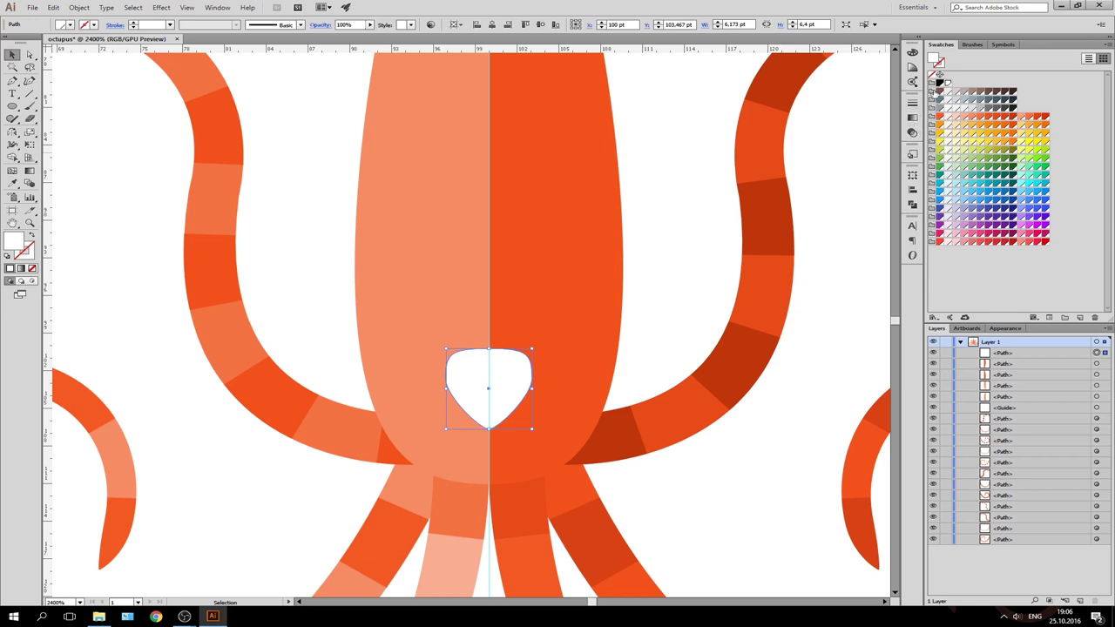
click(940, 84)
click(686, 208)
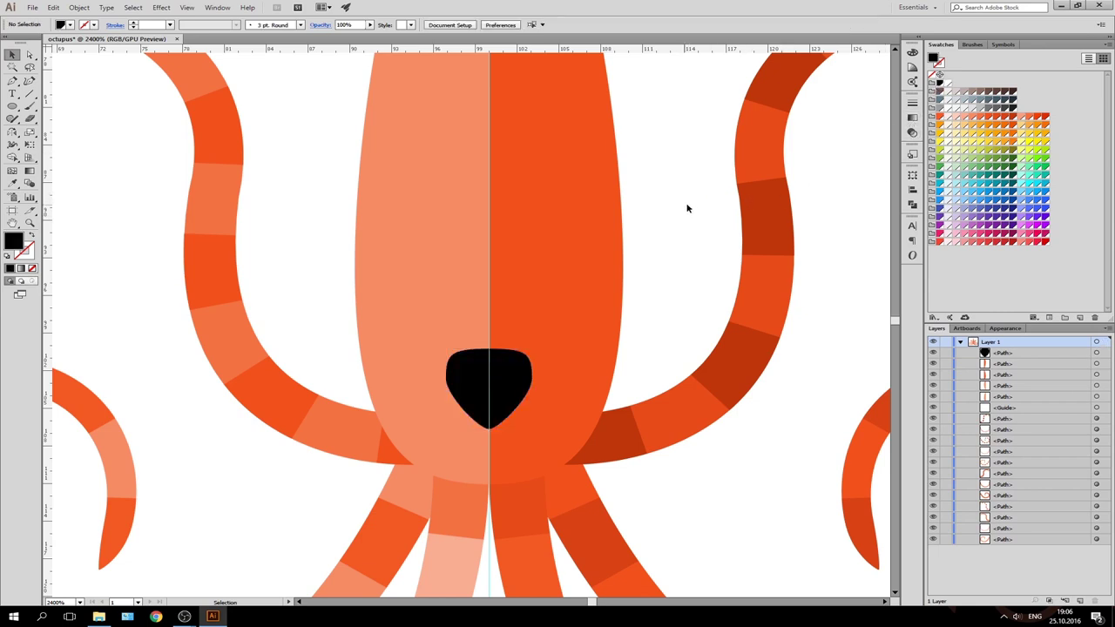
drag(519, 350, 519, 330)
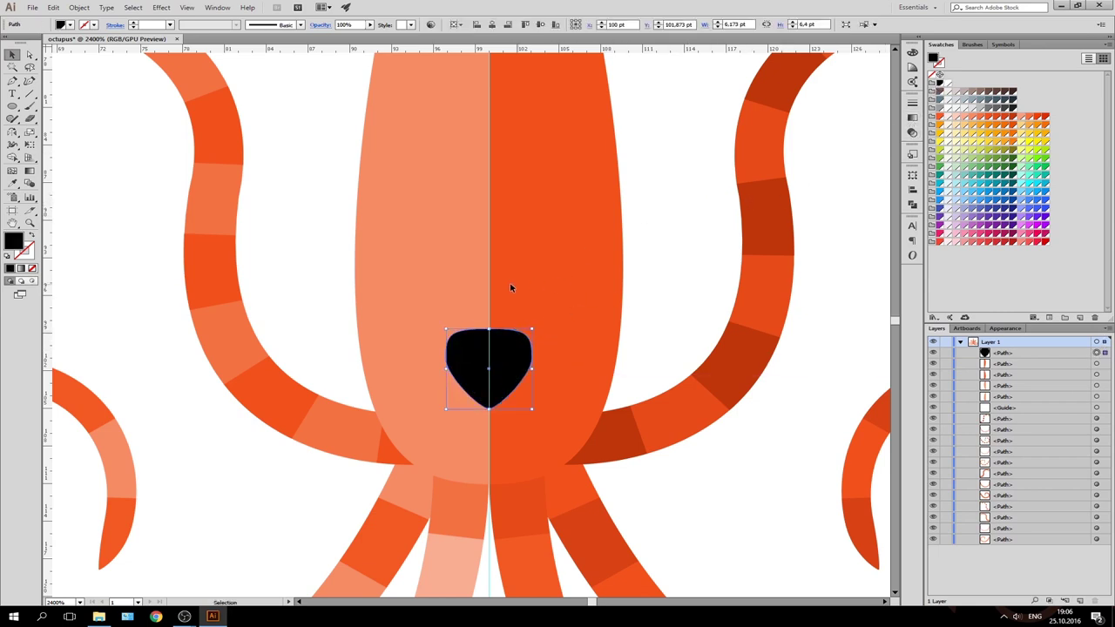
Draw a tall thin strap rectangle over the black patch
click(533, 279)
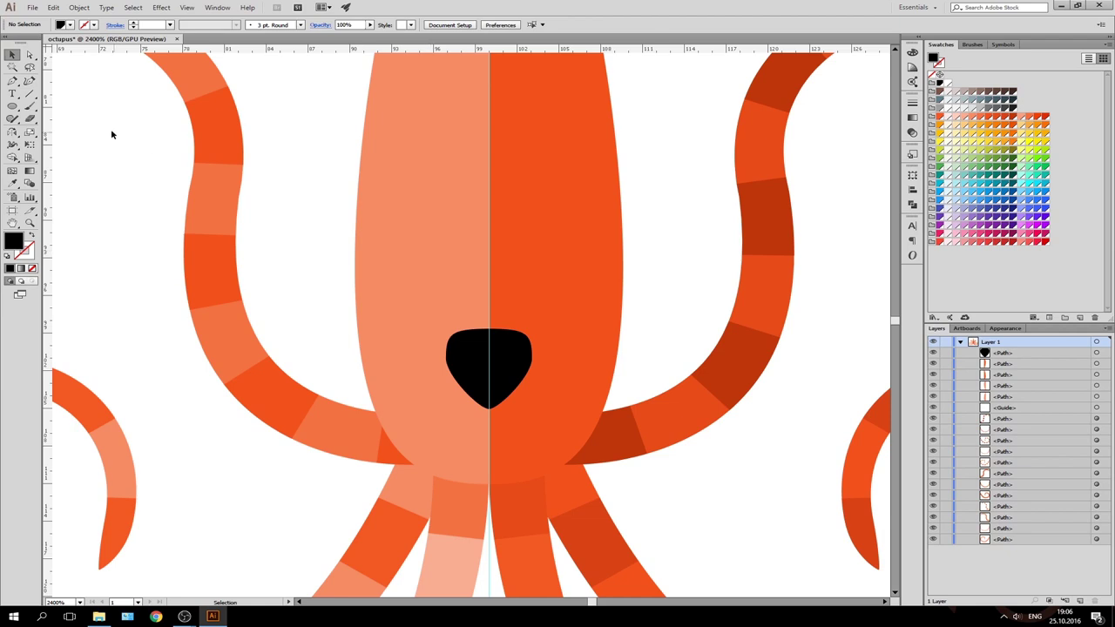
click(11, 106)
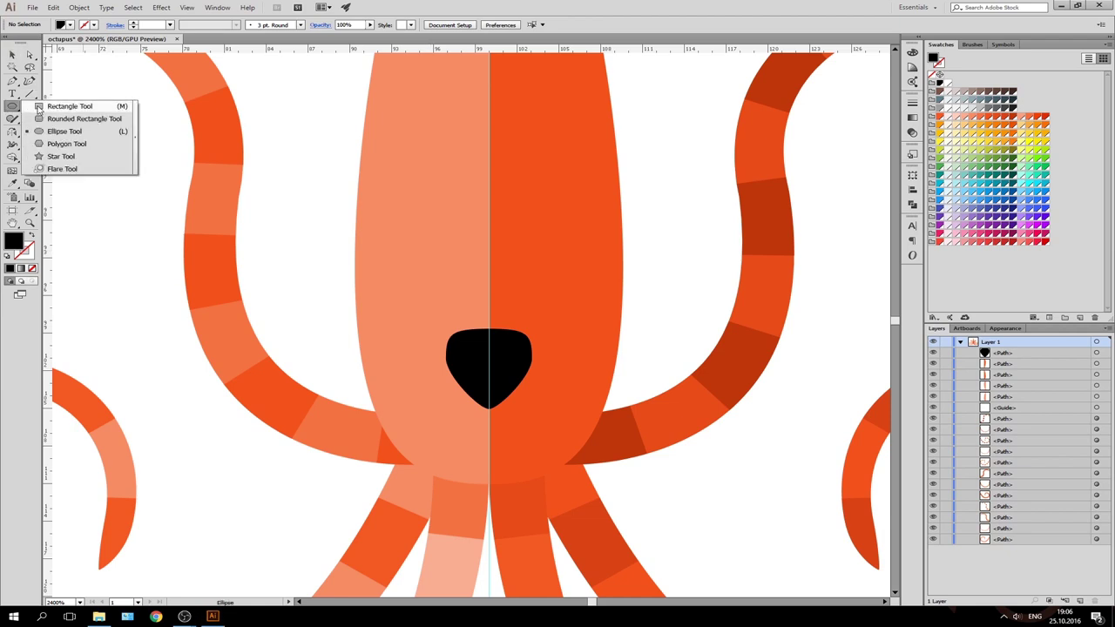
click(63, 106)
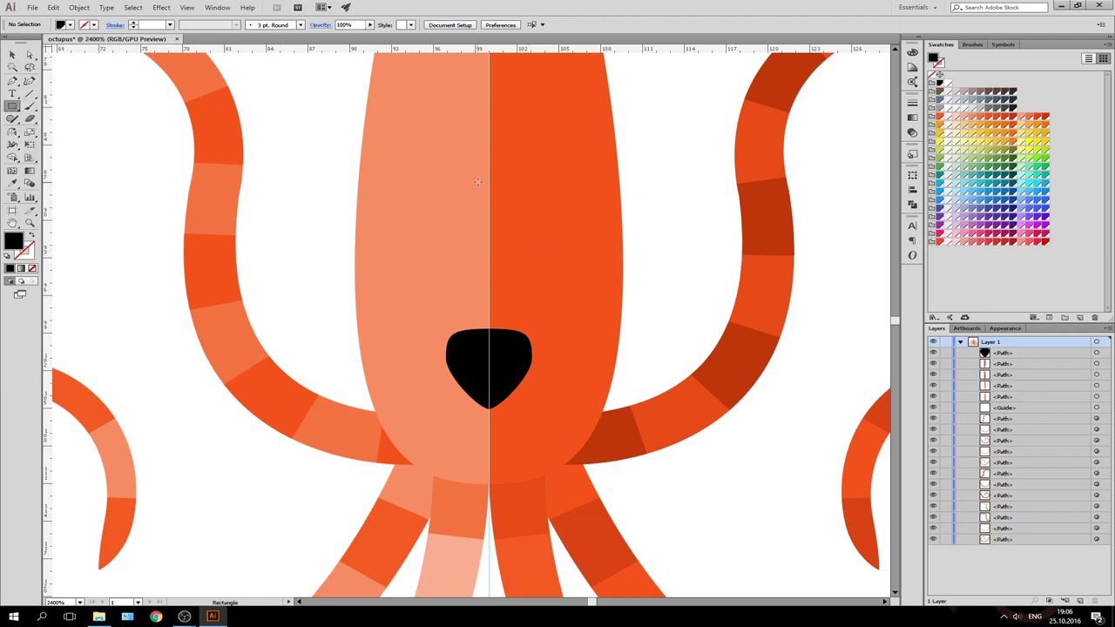
drag(478, 182, 498, 453)
key(v)
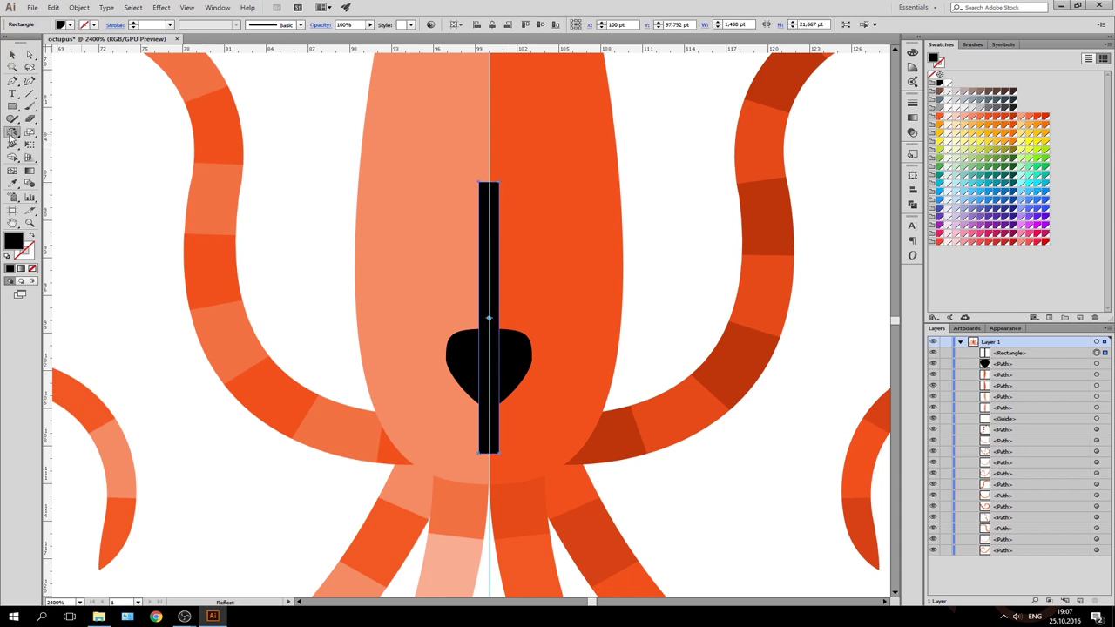
Rotate the strap rectangle by -45° with the Rotate dialog
click(13, 133)
double_click(12, 133)
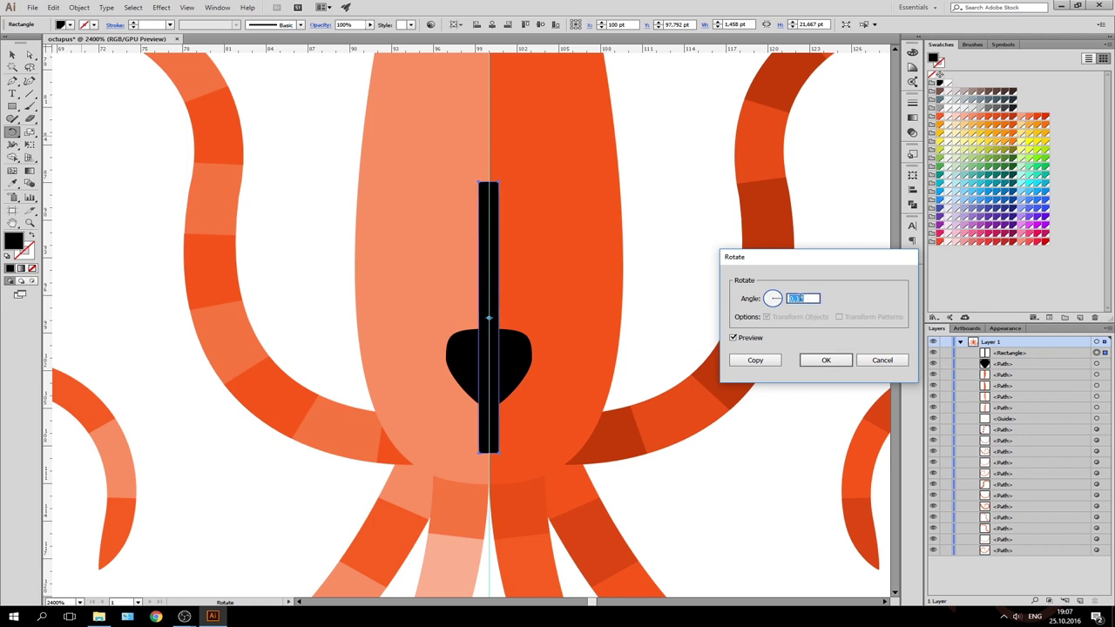
text(45)
key(Tab)
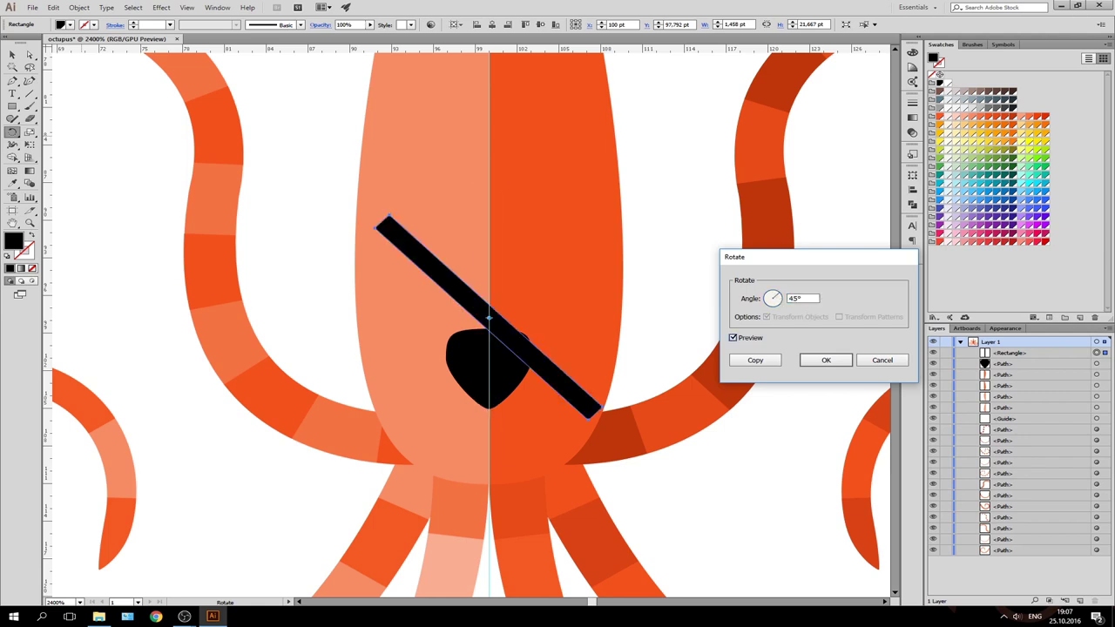
click(803, 298)
text(-45)
key(Tab)
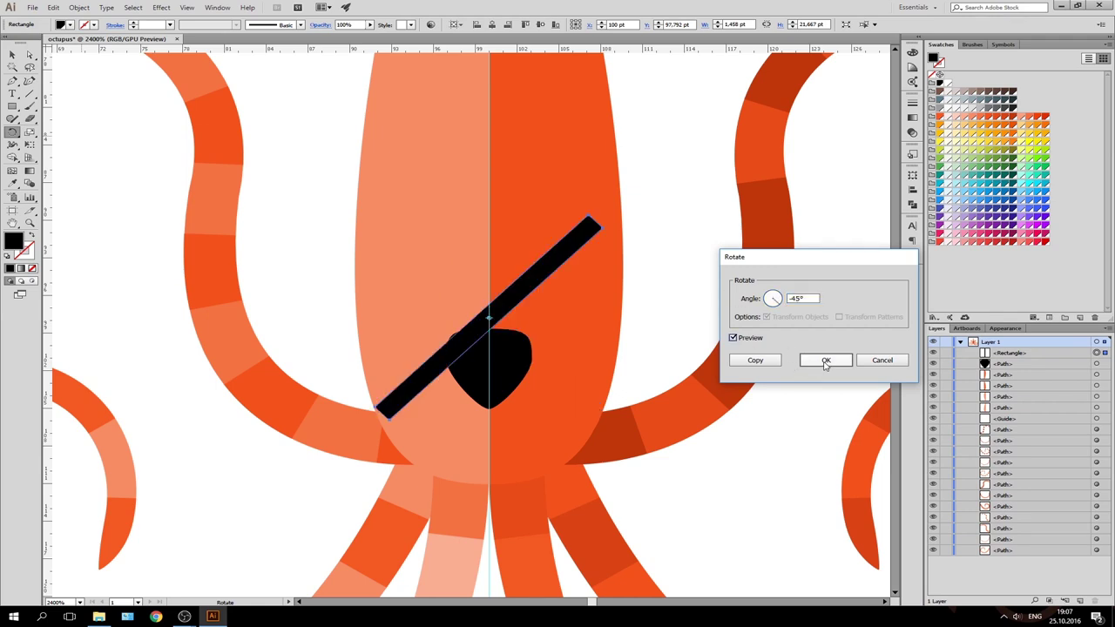
click(825, 359)
Move the strap across the patch, lengthen it to 27.863 pt, and centre it
key(v)
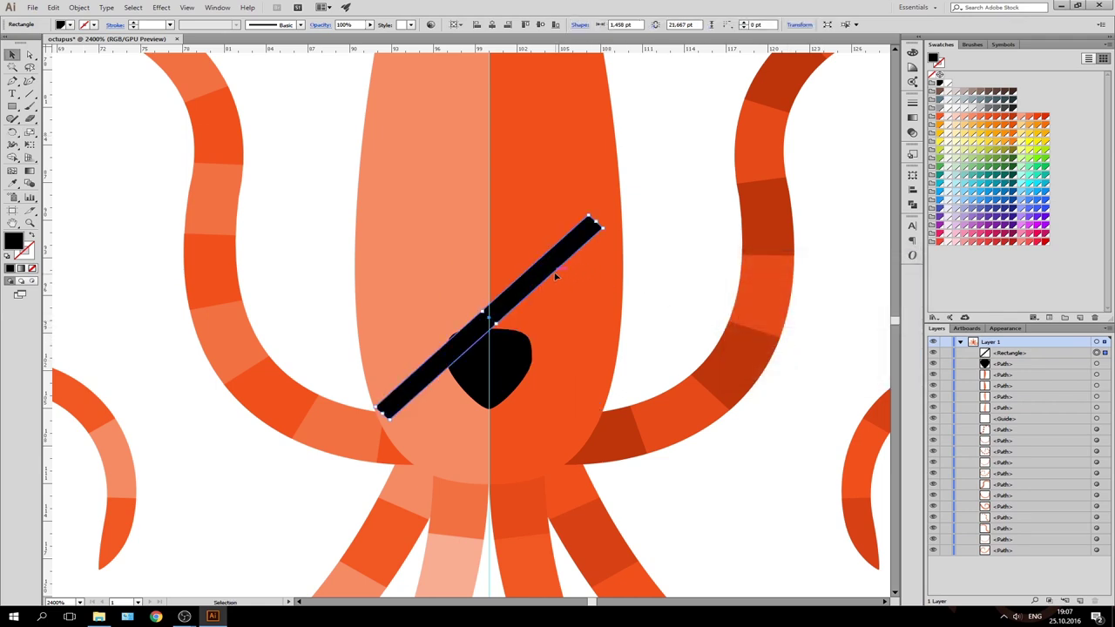
drag(555, 276, 594, 286)
drag(423, 427, 372, 472)
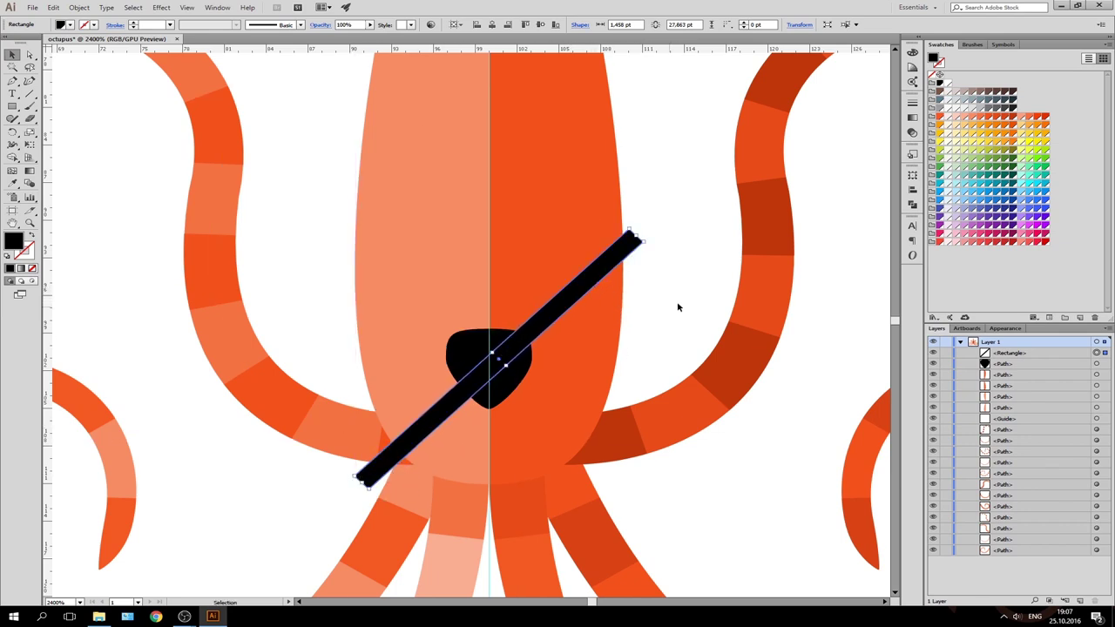
drag(562, 317, 580, 329)
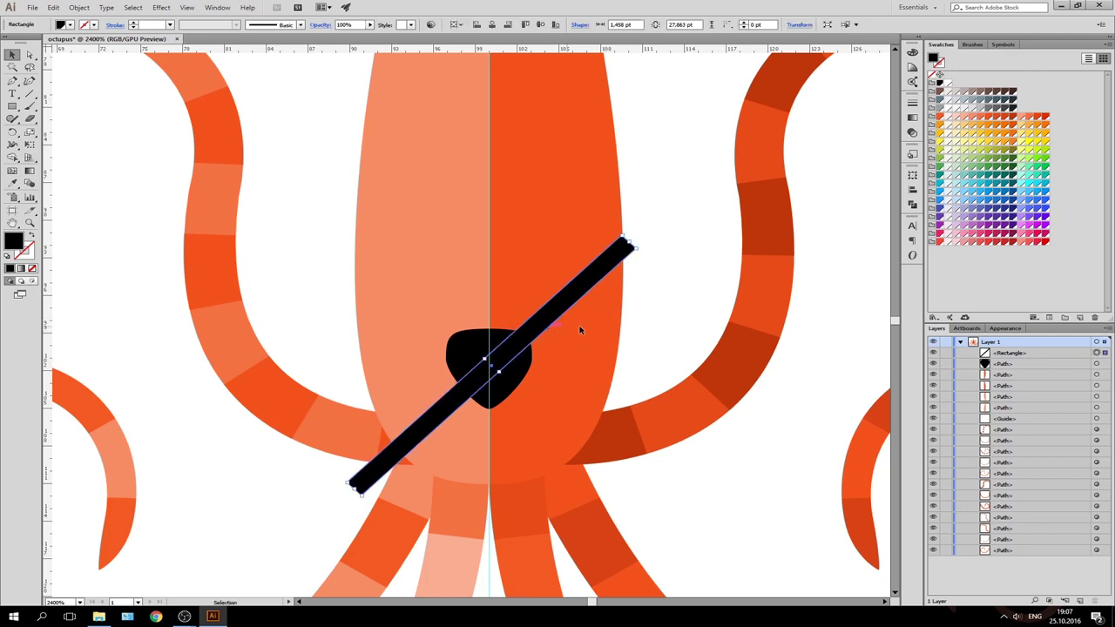
click(699, 328)
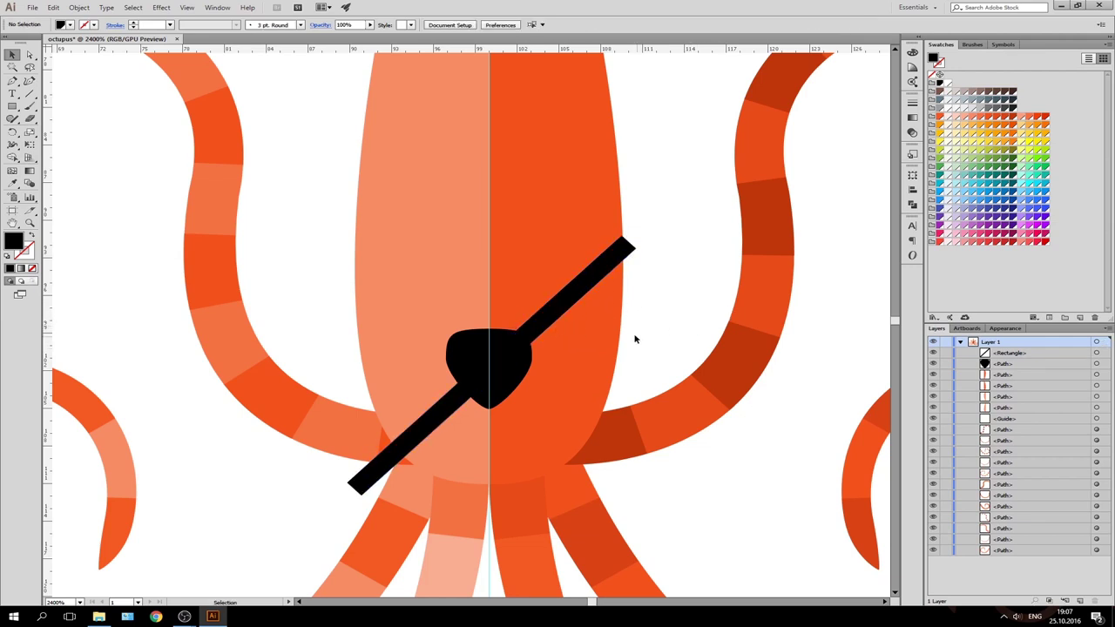
click(576, 309)
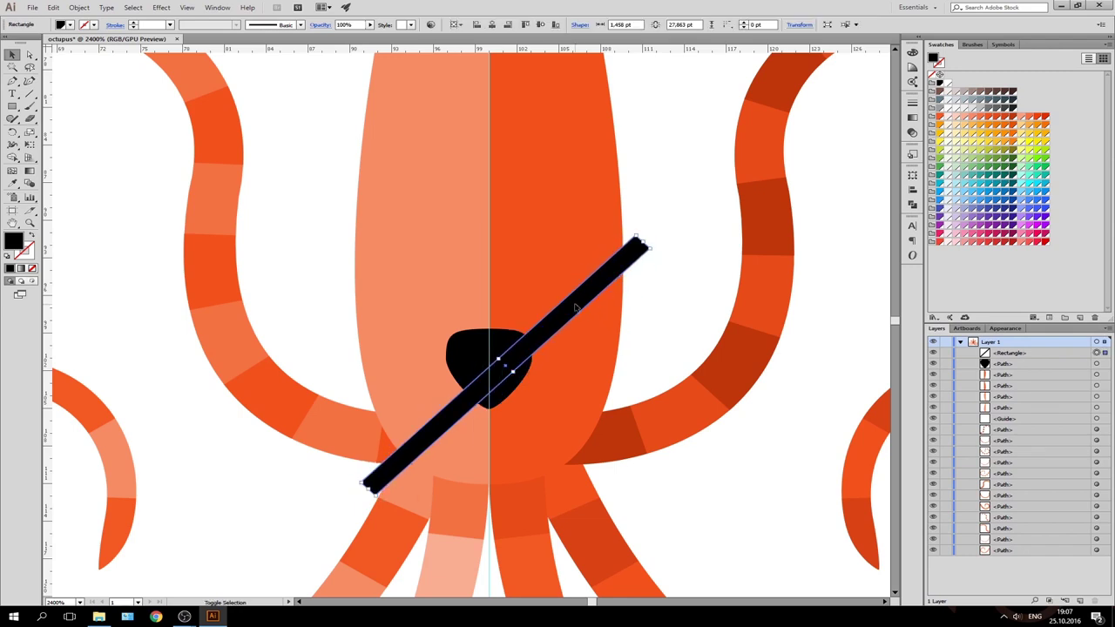
drag(575, 308, 574, 306)
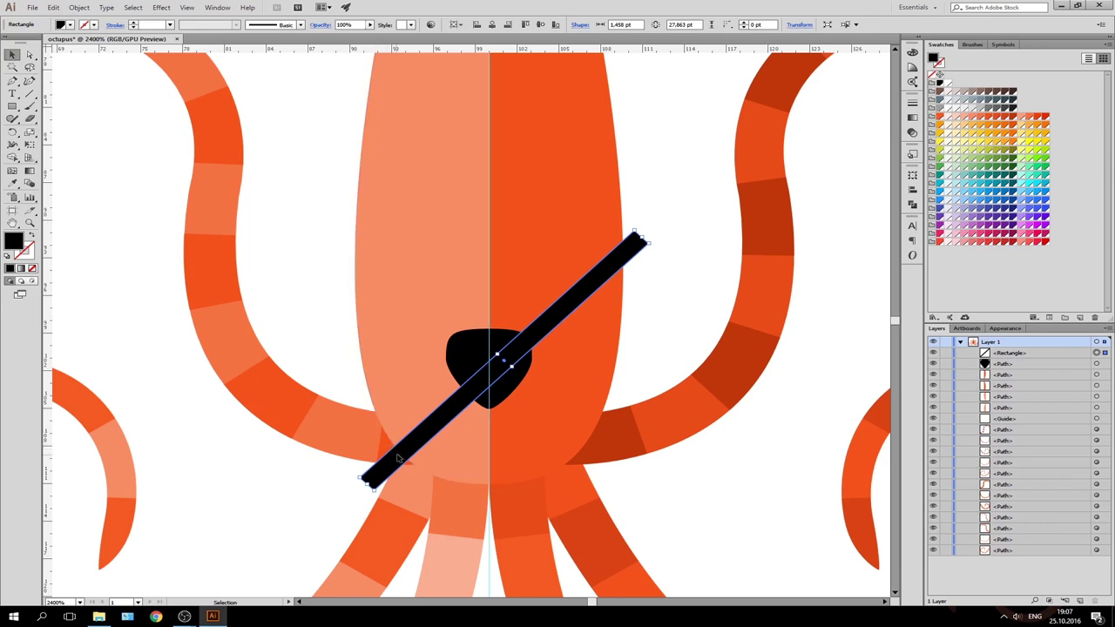
Select both octopus body halves, paste copies in front, and show the Pathfinder options
click(389, 343)
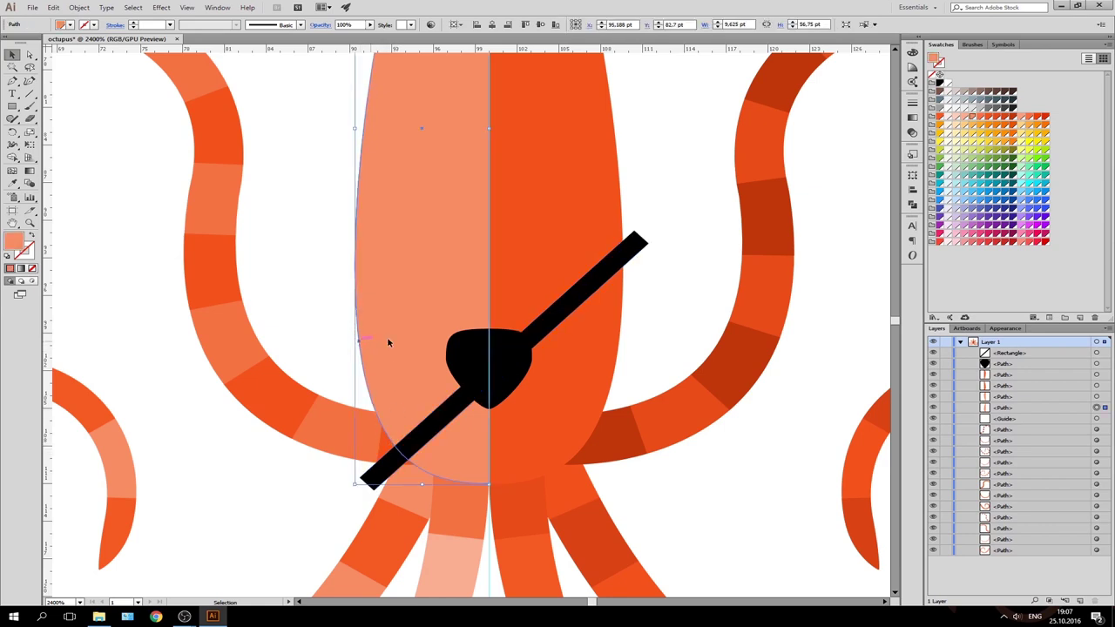
click(629, 216)
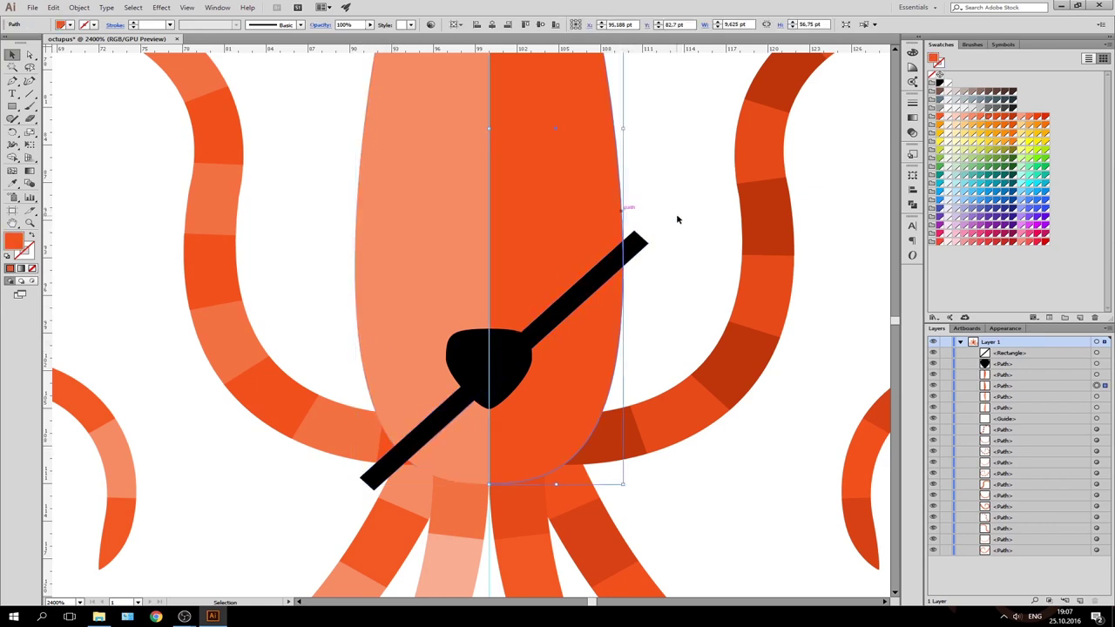
click(623, 233)
scroll(622, 234, up, 2)
scroll(623, 233, up, 3)
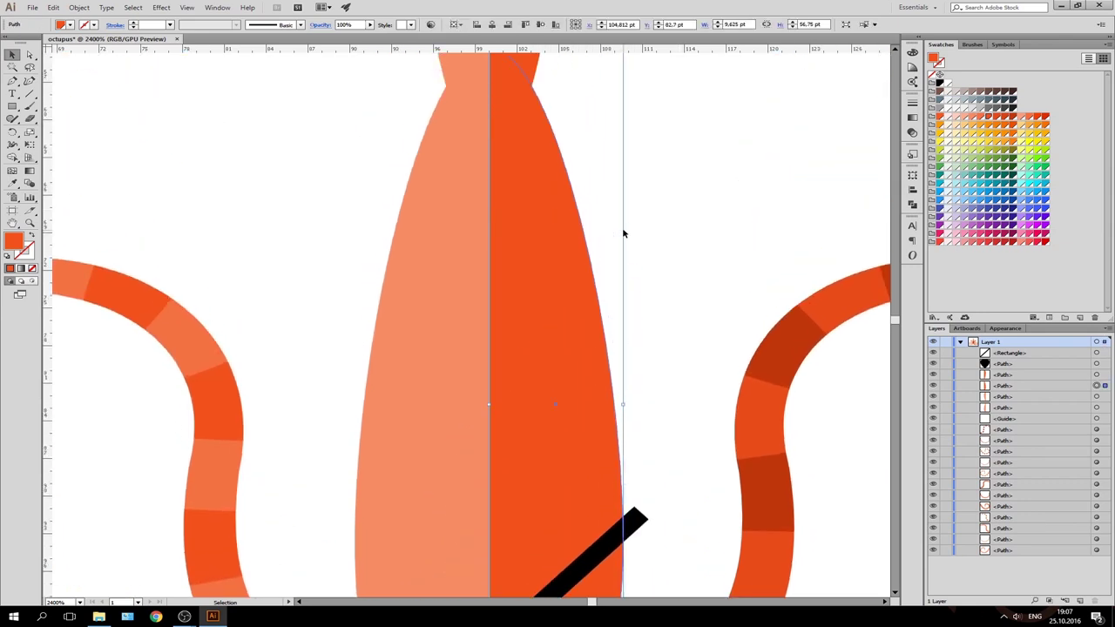
key(ctrl+minus)
scroll(498, 183, down, 2)
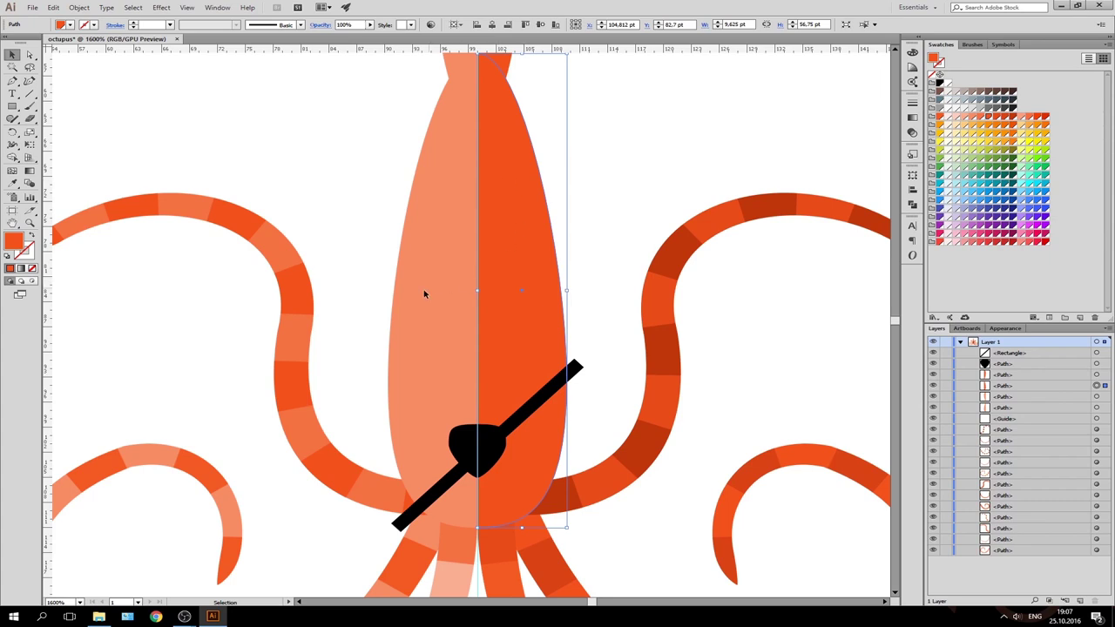
shift+click(396, 296)
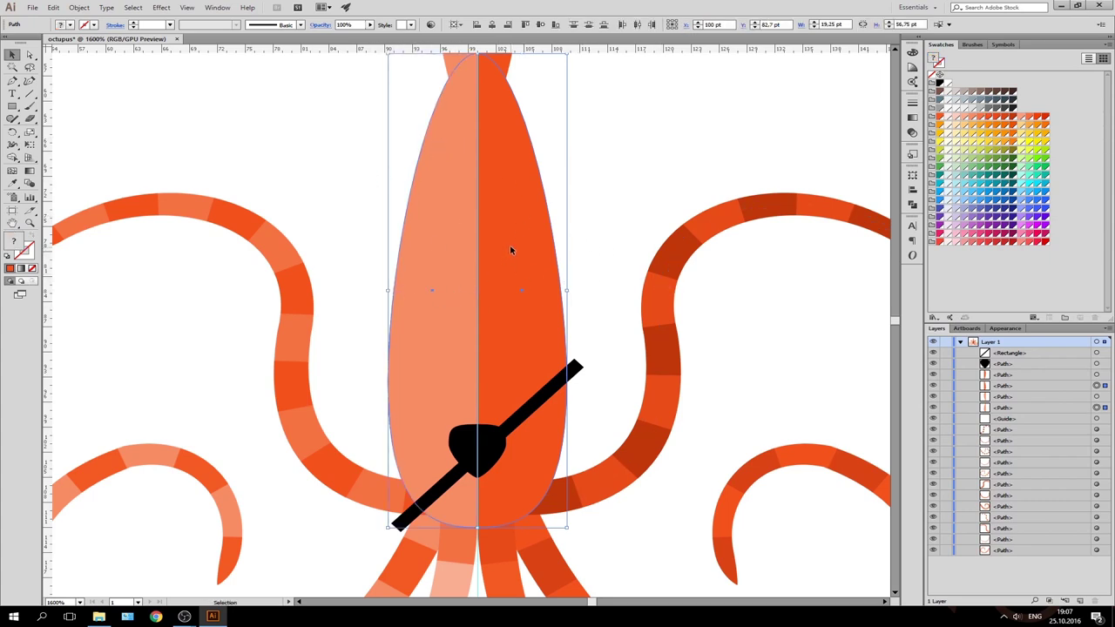
key(ctrl+c)
key(ctrl+f)
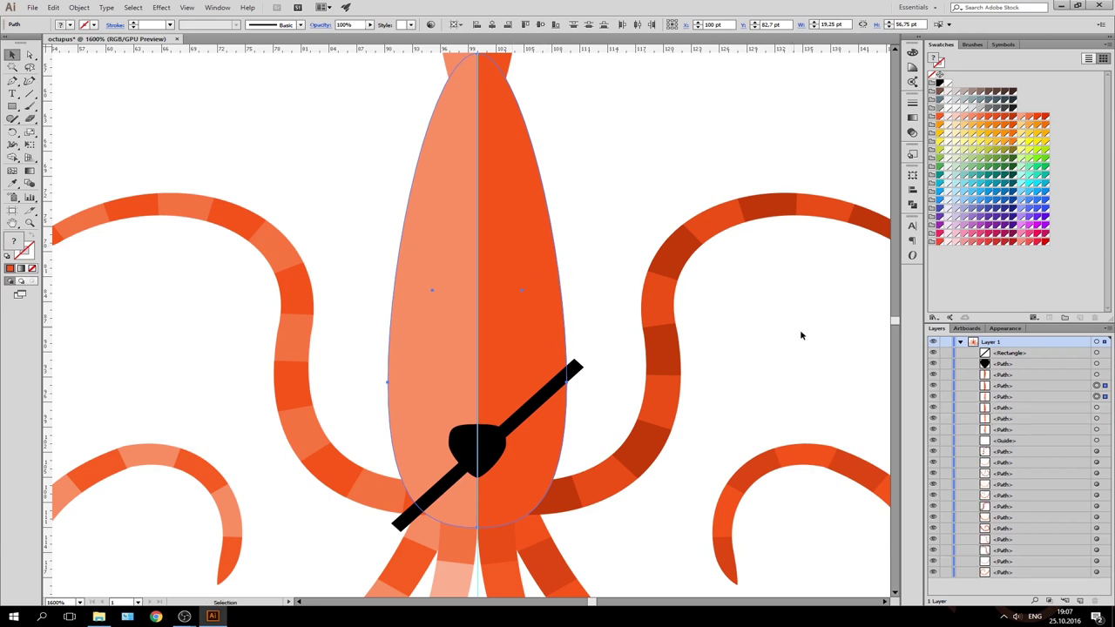
click(912, 204)
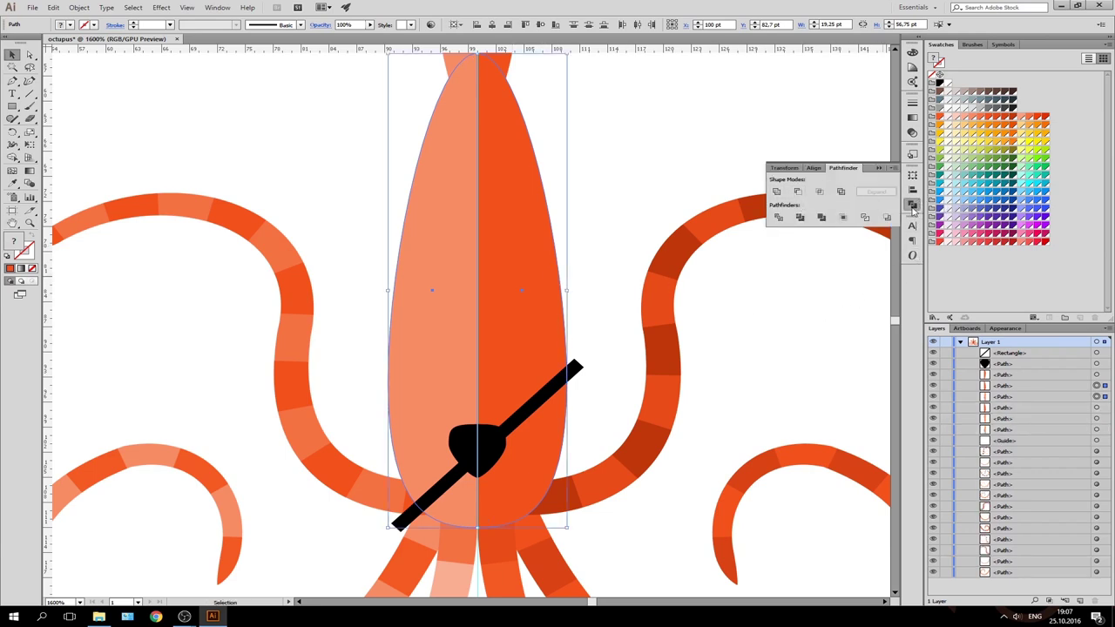
Unite the body copies, then intersect them with the black strap to trim it
click(217, 8)
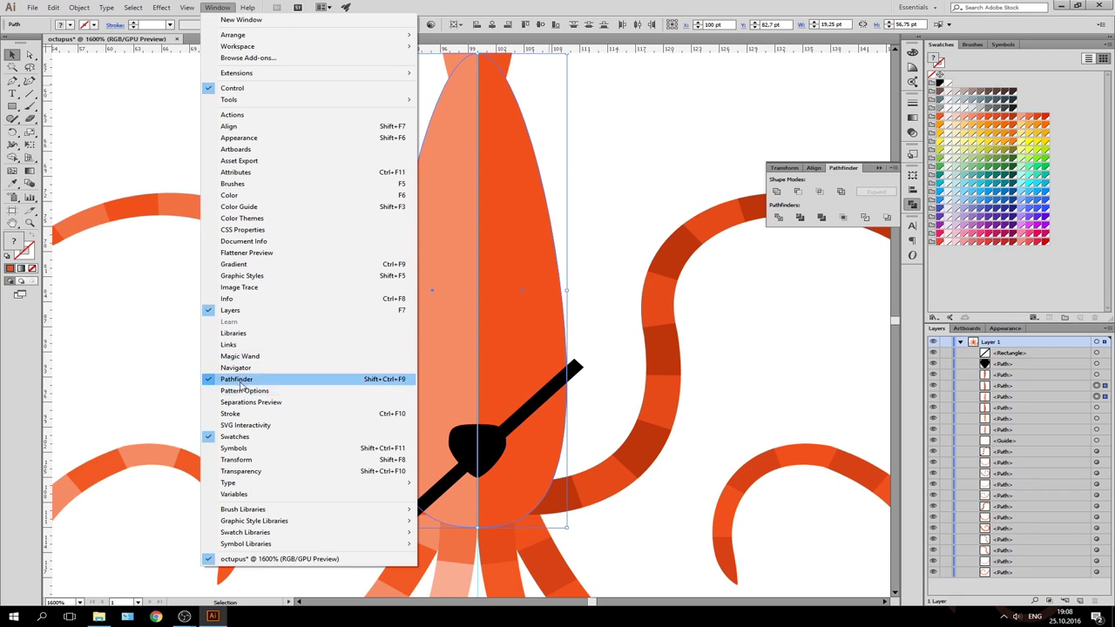
click(776, 192)
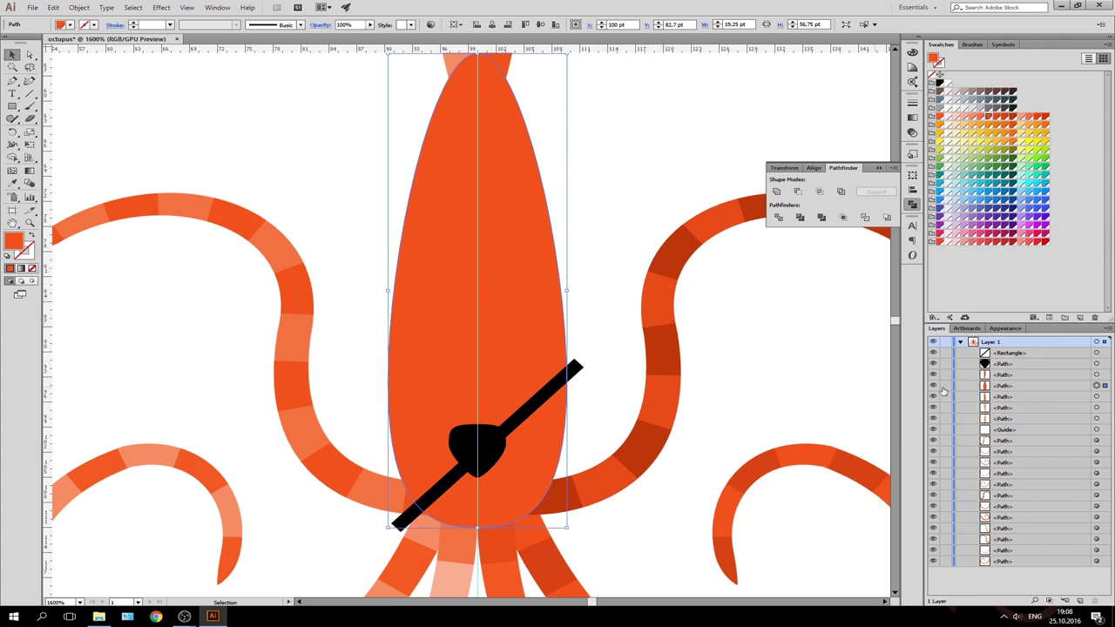
click(1096, 353)
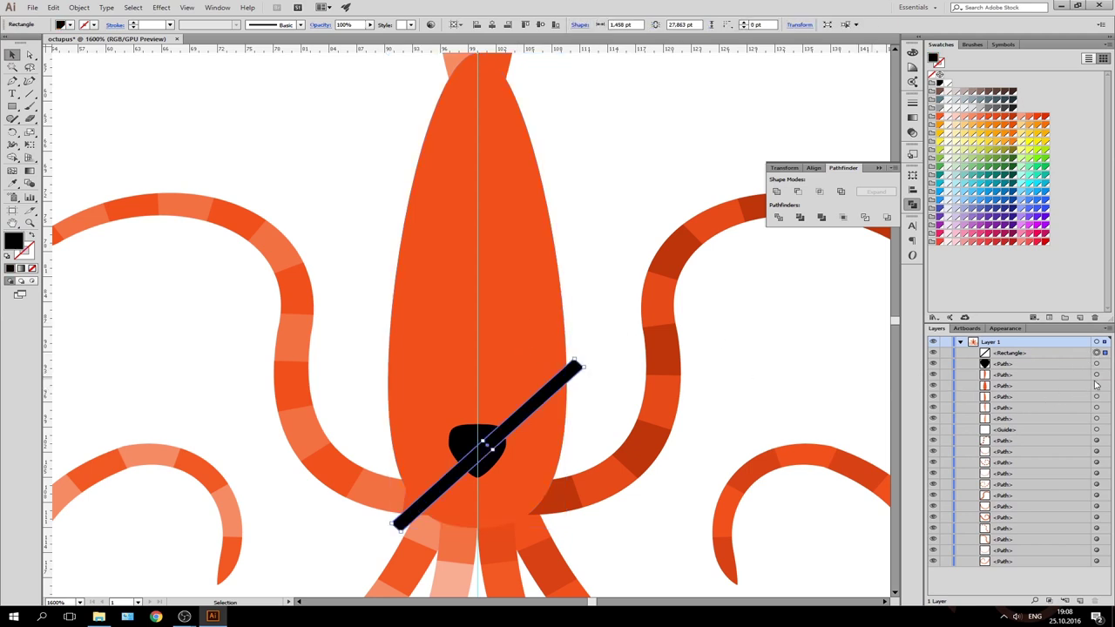
shift+click(1095, 386)
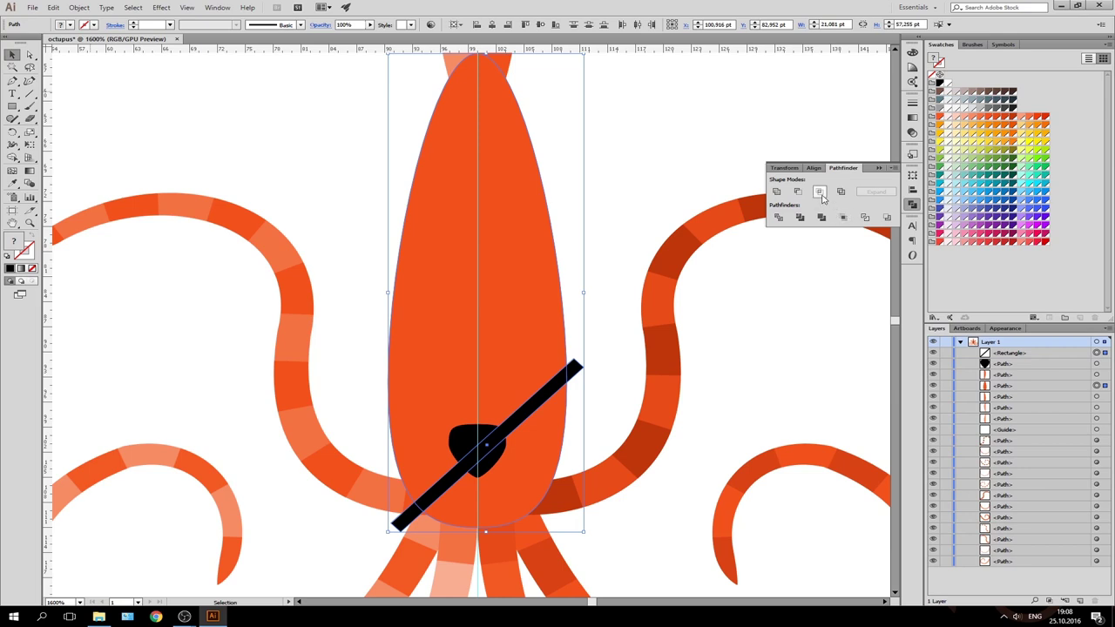
click(820, 193)
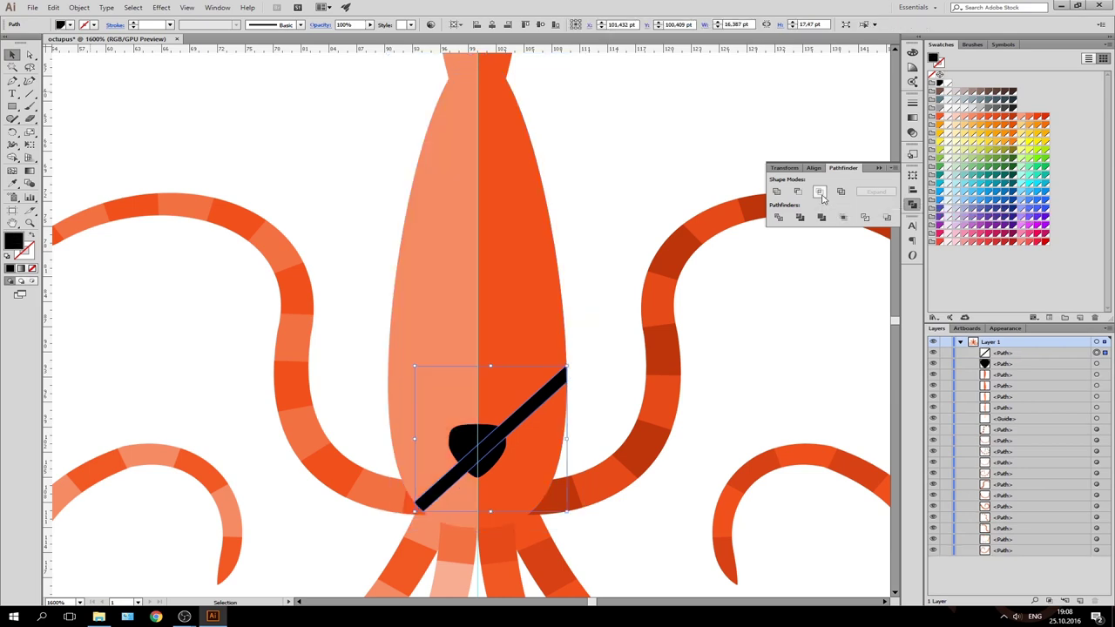
click(627, 281)
scroll(605, 343, down, 2)
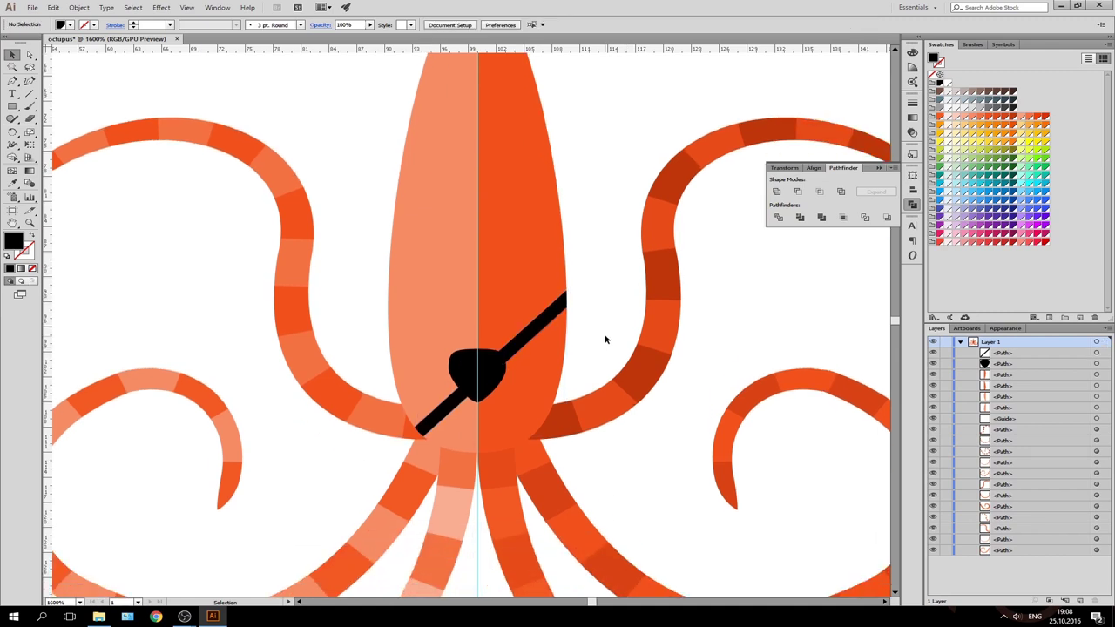
Zoom in on the body's light left half and draw a small black oval freckle
key(ctrl+minus)
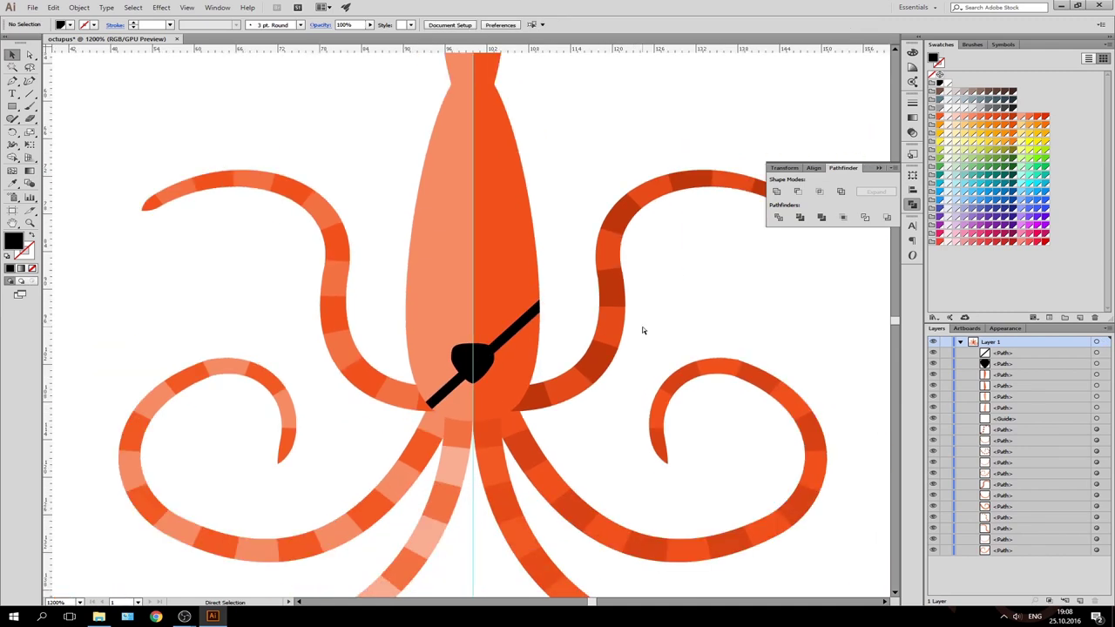
key(ctrl+minus)
key(ctrl+minus)
key(a)
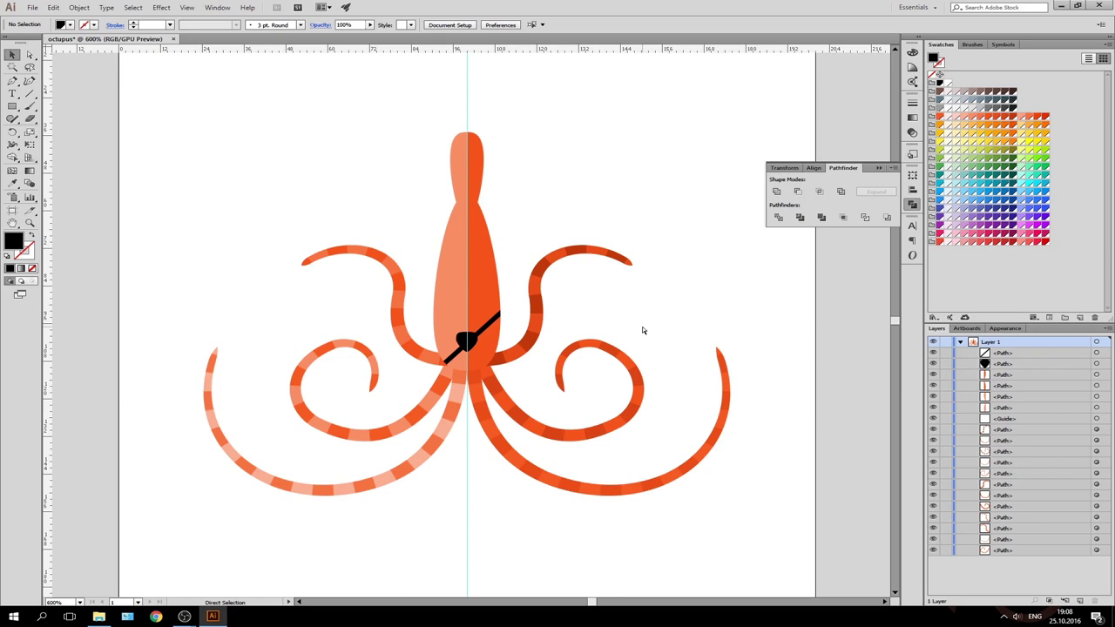
key(ctrl+minus)
key(ctrl+plus)
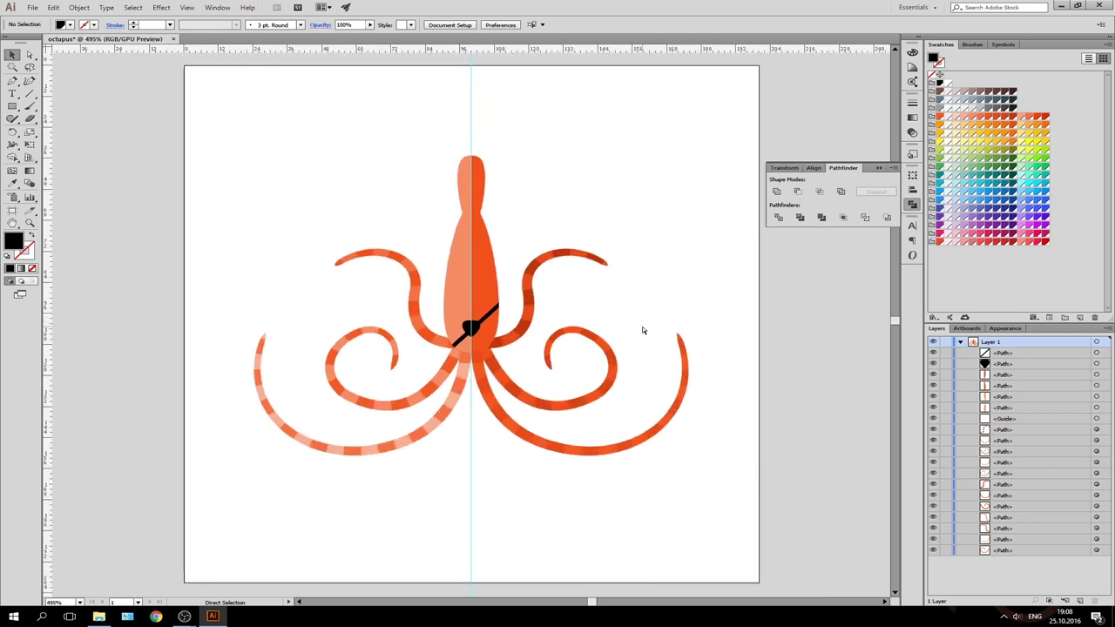
key(ctrl+plus)
key(ctrl+plus)
key(ctrl+plus)
key(ctrl+plus)
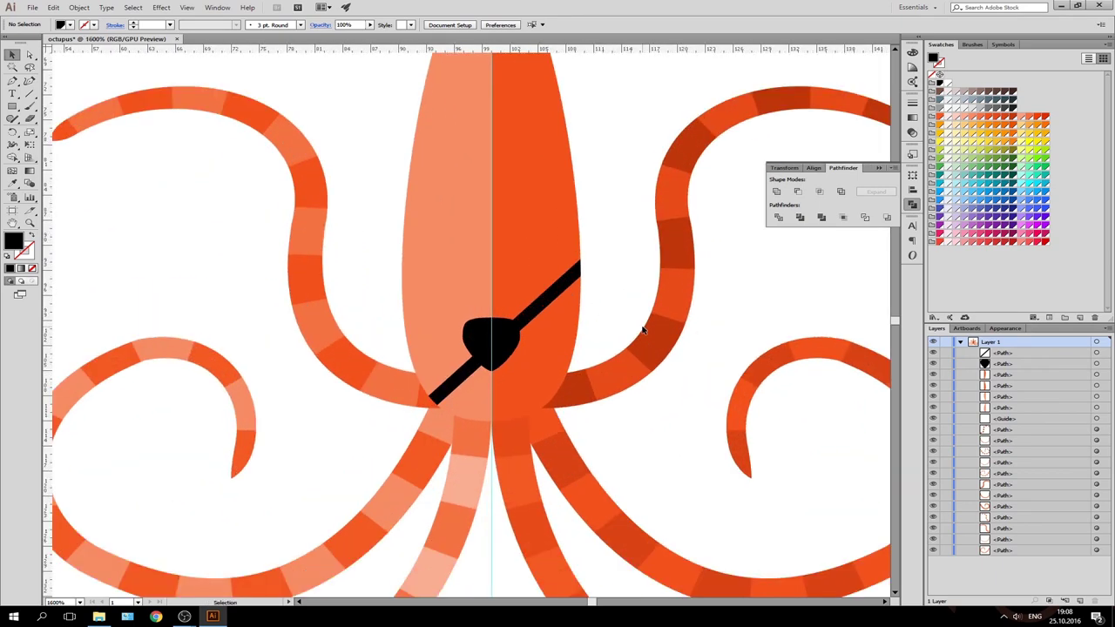
scroll(740, 275, up, 1)
click(912, 204)
scroll(715, 244, up, 2)
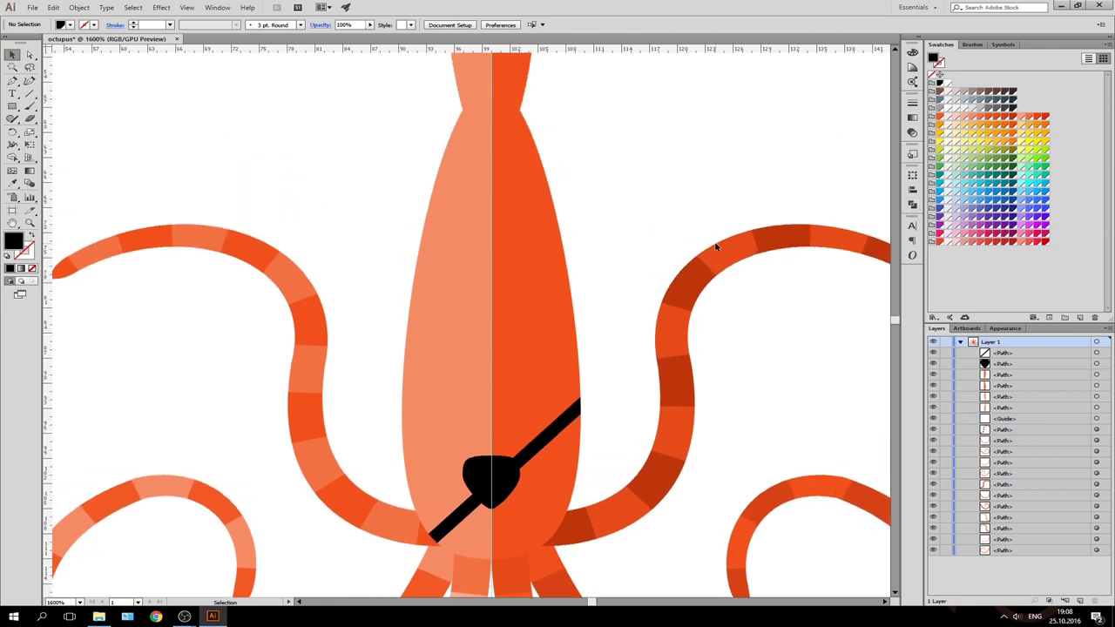
scroll(715, 244, up, 3)
scroll(715, 245, up, 2)
scroll(715, 242, down, 3)
scroll(715, 235, down, 2)
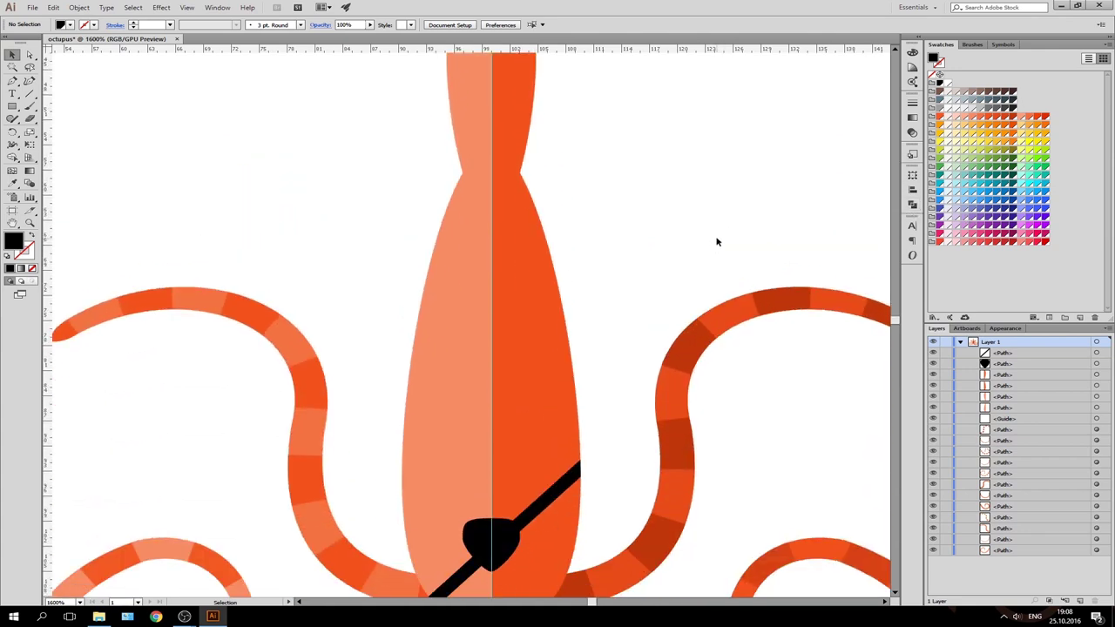
scroll(706, 232, down, 1)
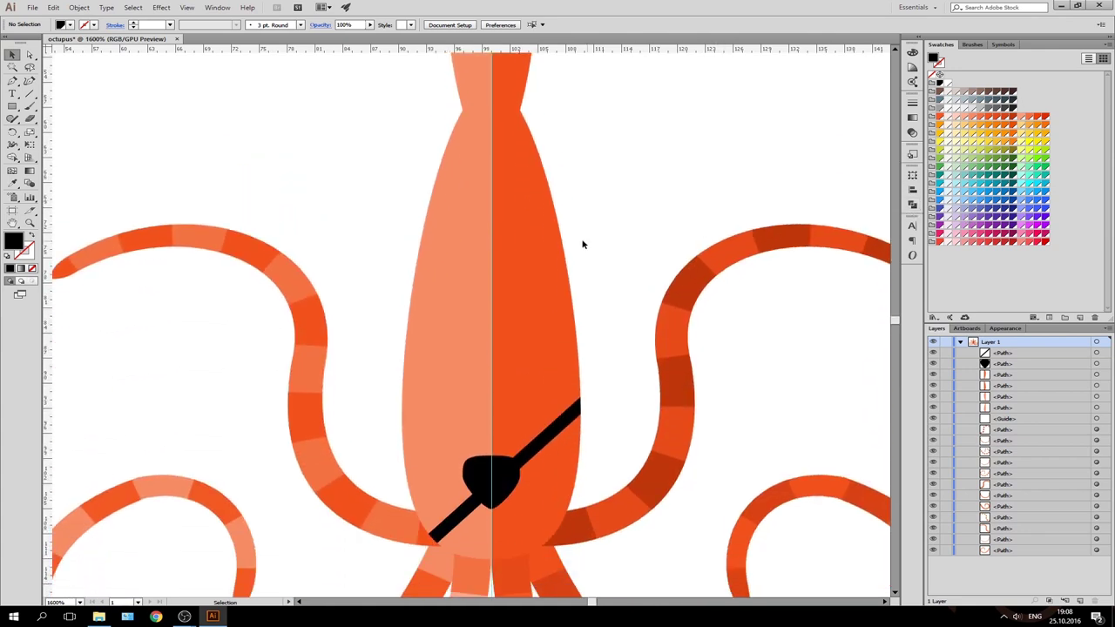
key(ctrl+plus)
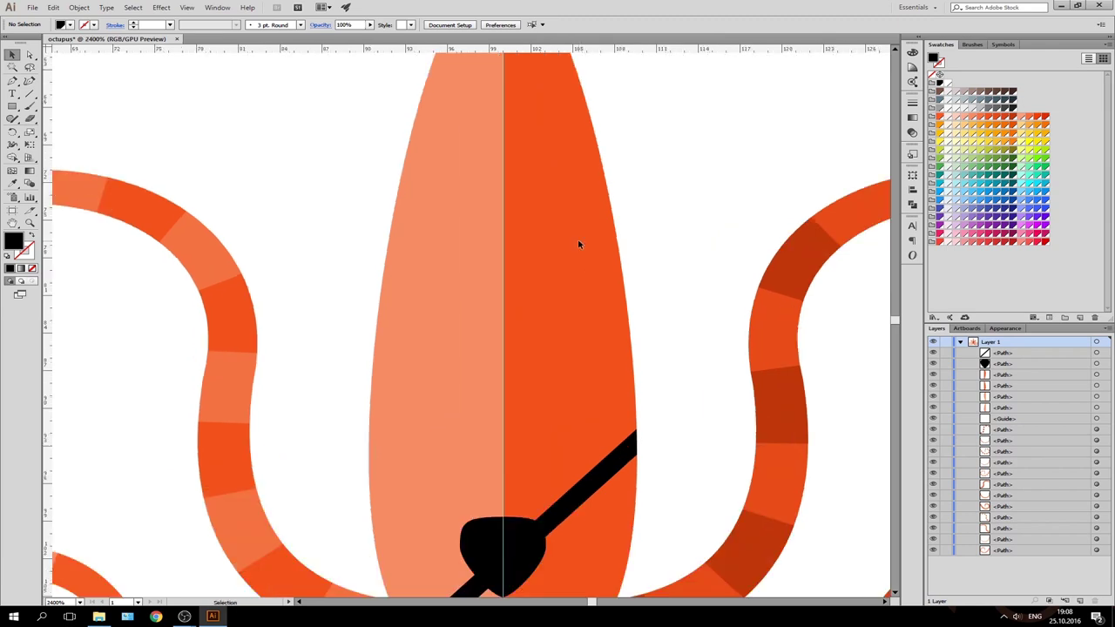
scroll(500, 222, down, 1)
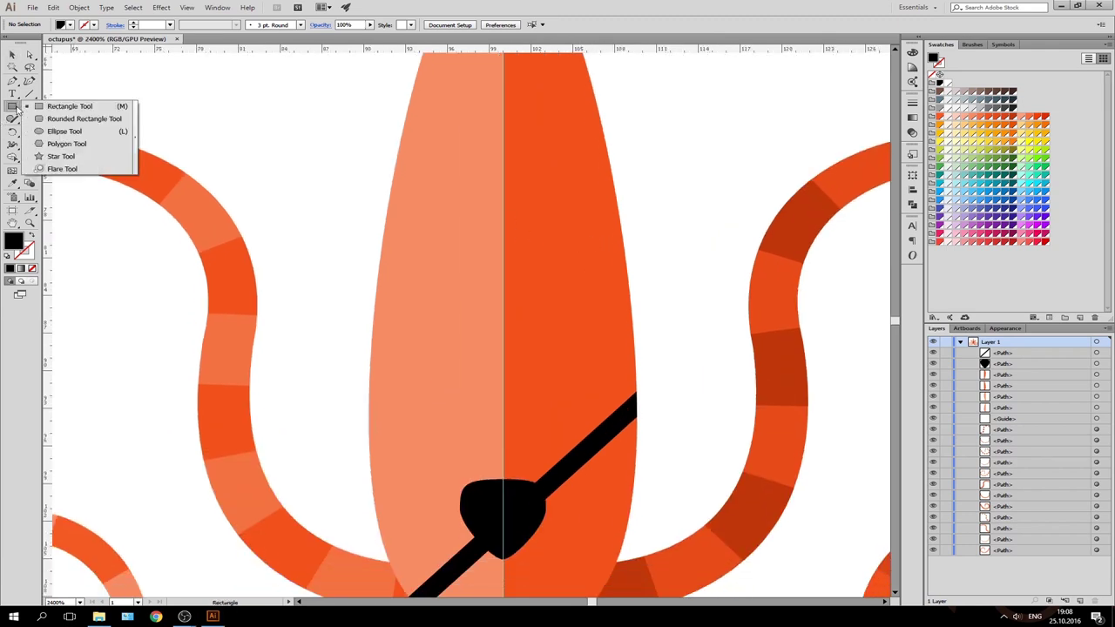
drag(12, 105, 61, 135)
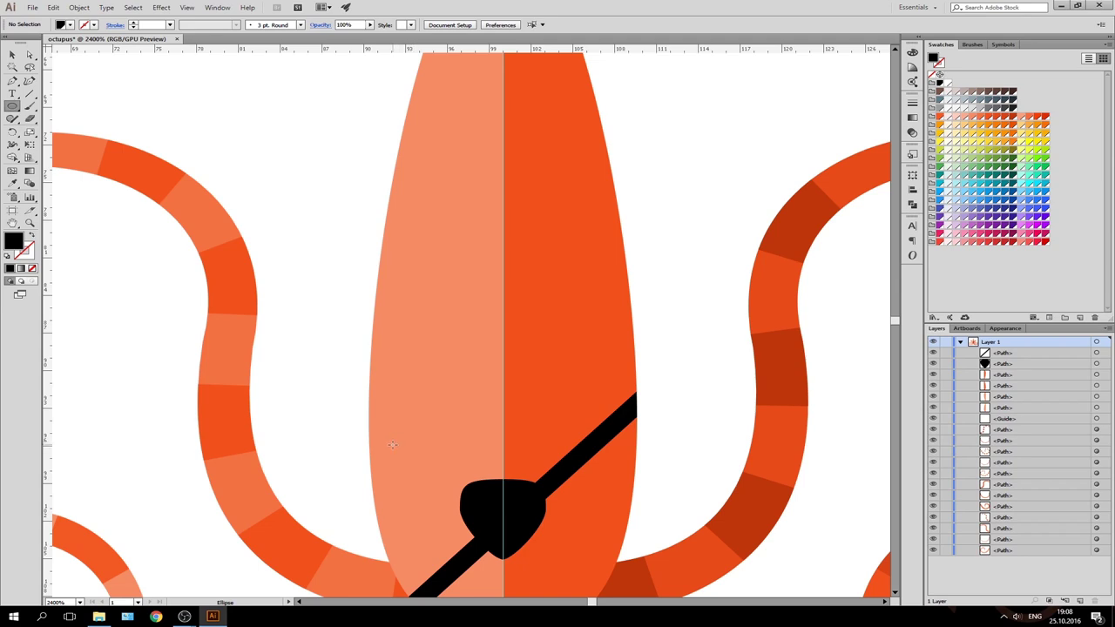
drag(392, 444, 402, 463)
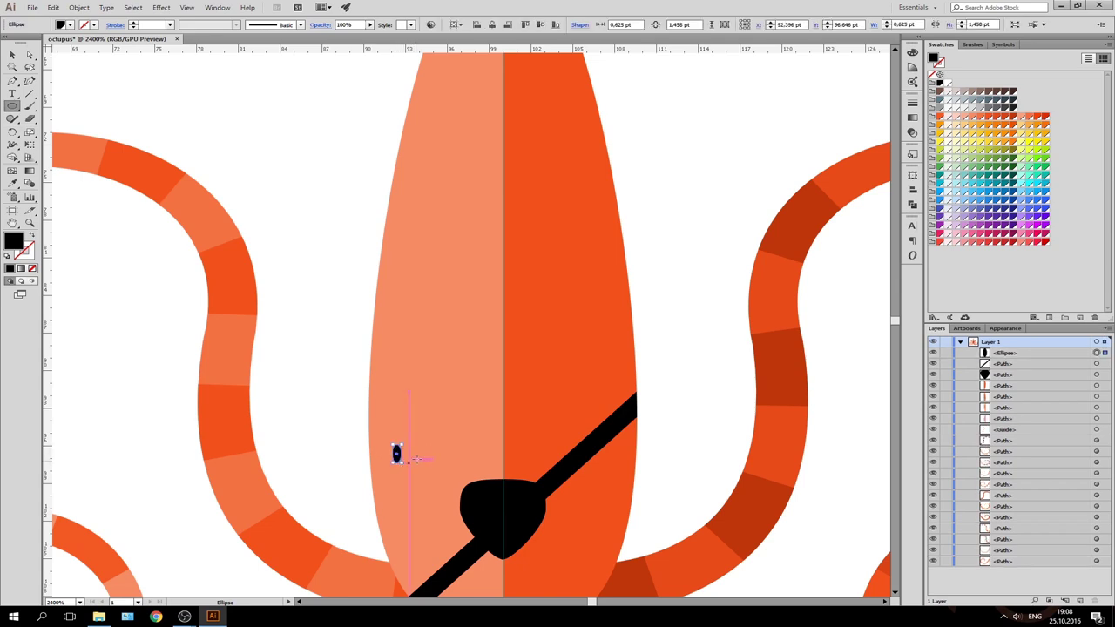
Raise the freckle and place a duplicate copy beside it
key(v)
key(ctrl+shift+a)
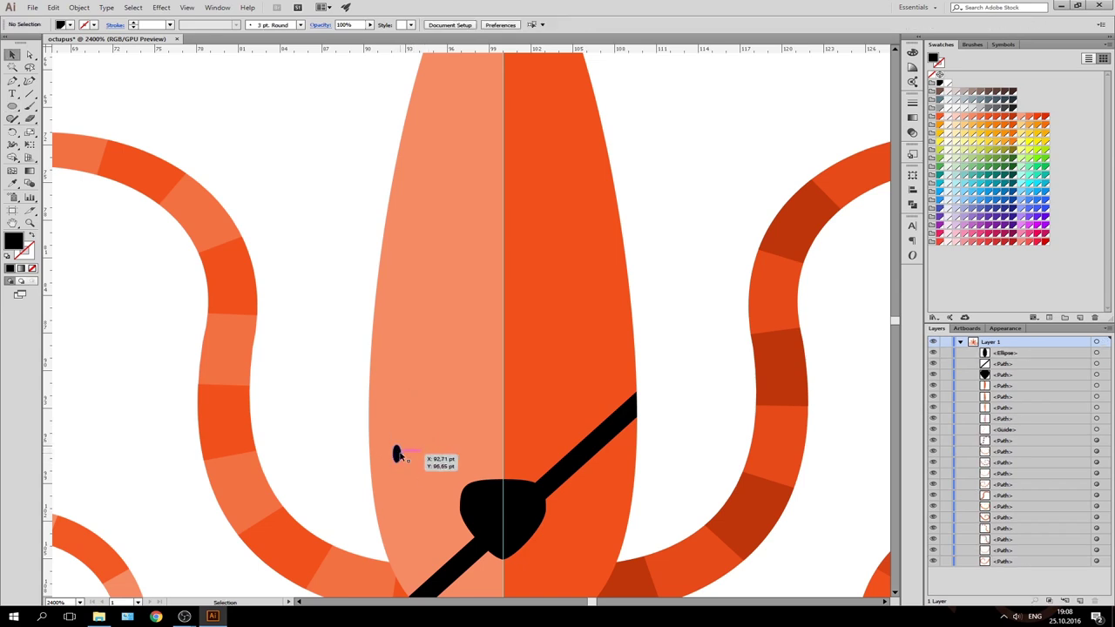
drag(400, 453, 410, 436)
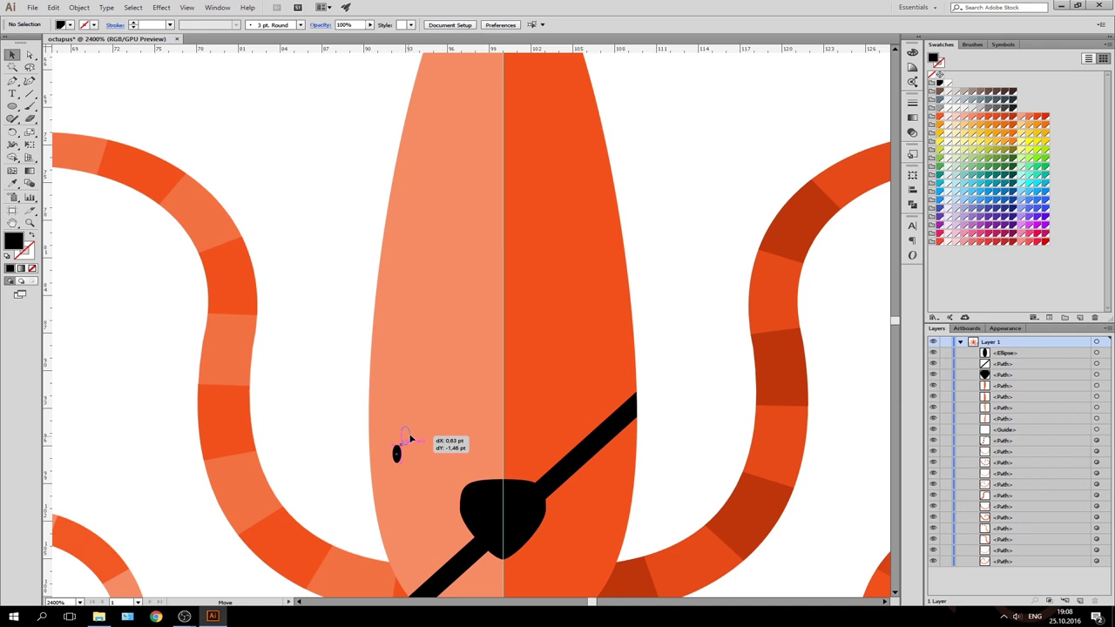
drag(410, 438, 413, 437)
mouse_move(413, 438)
mouse_down()
mouse_move(416, 473)
mouse_move(430, 459)
mouse_up()
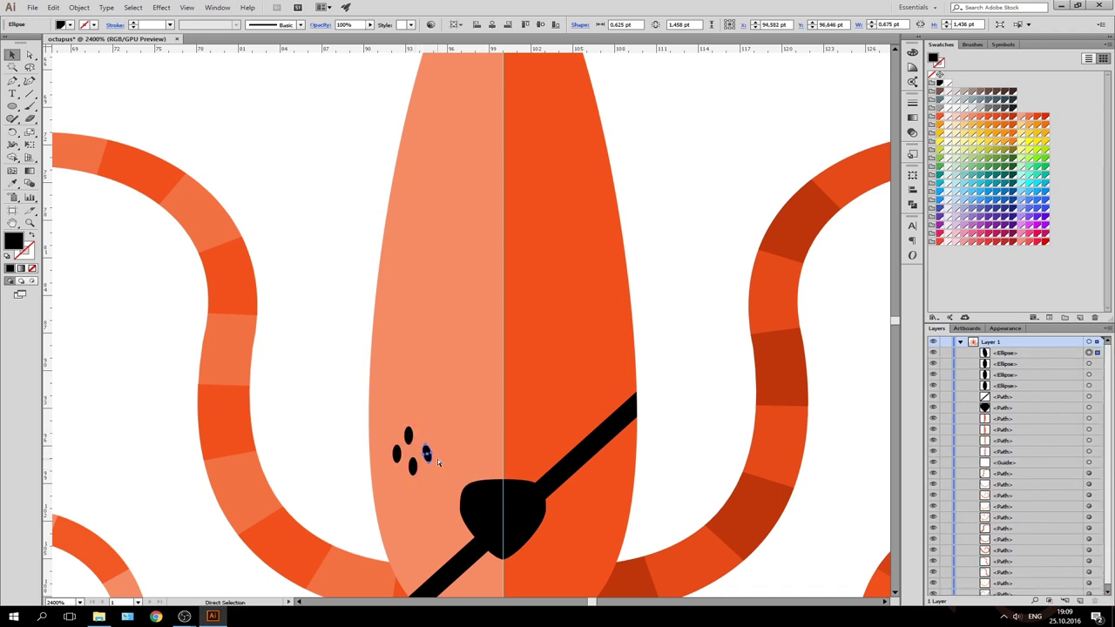
key(v)
drag(427, 452, 427, 453)
Add more freckle copies and arrange the six dots above the eye patch
key(ctrl+plus)
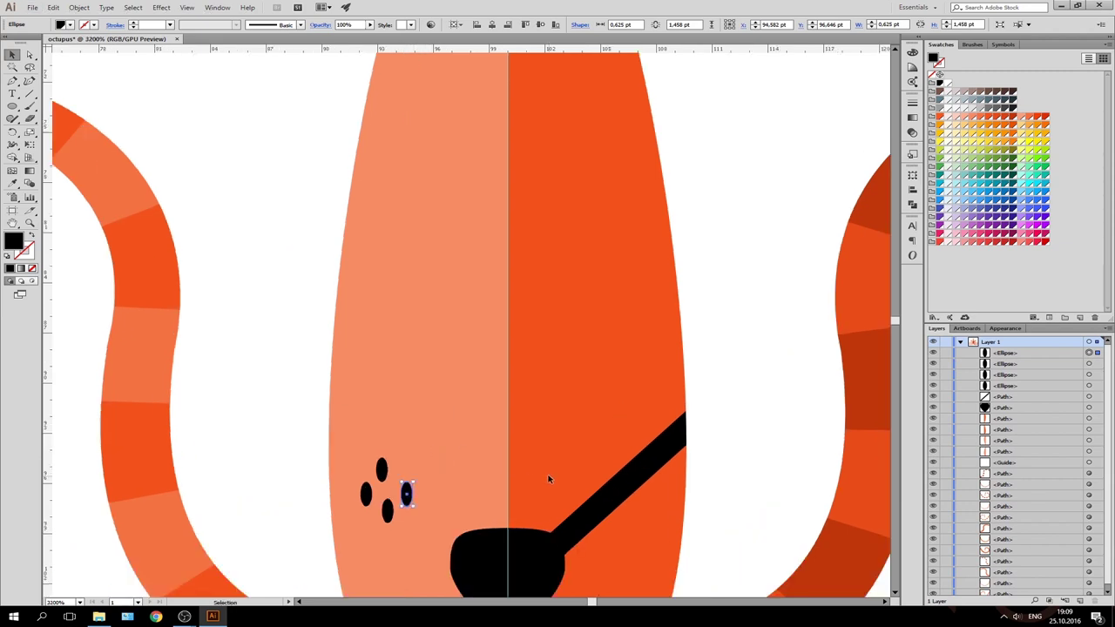
scroll(550, 479, down, 2)
drag(411, 397, 411, 351)
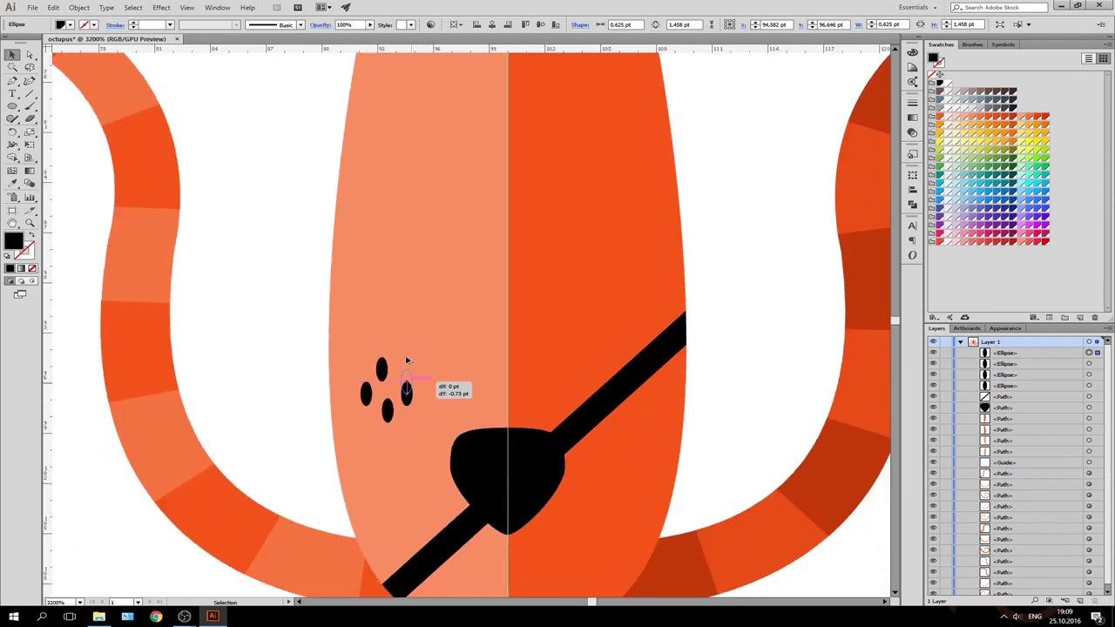
drag(411, 352, 371, 442)
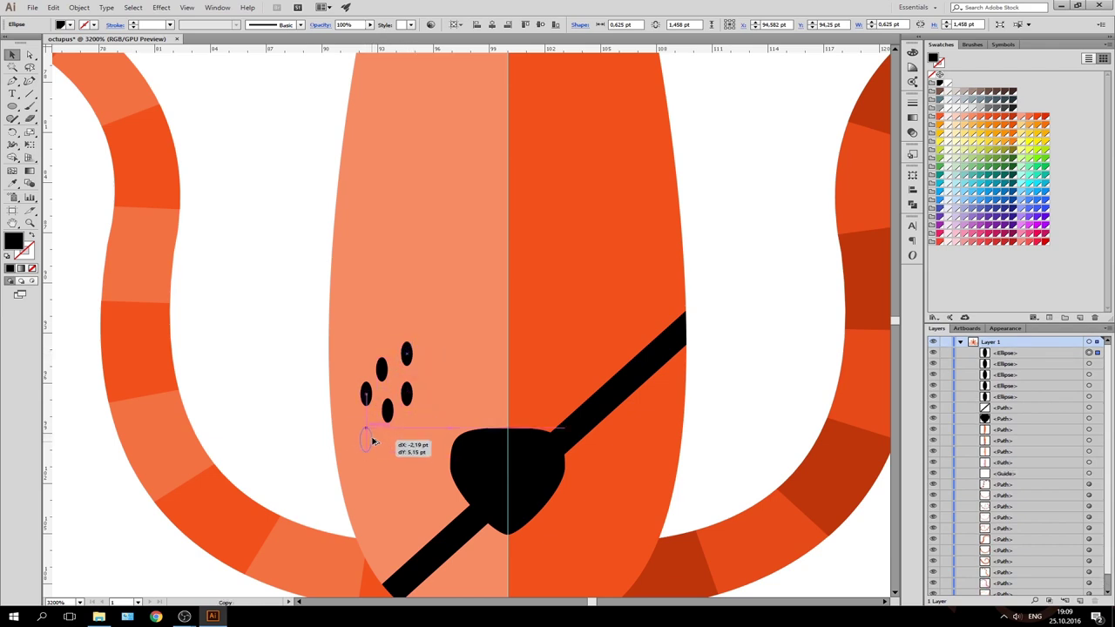
click(362, 339)
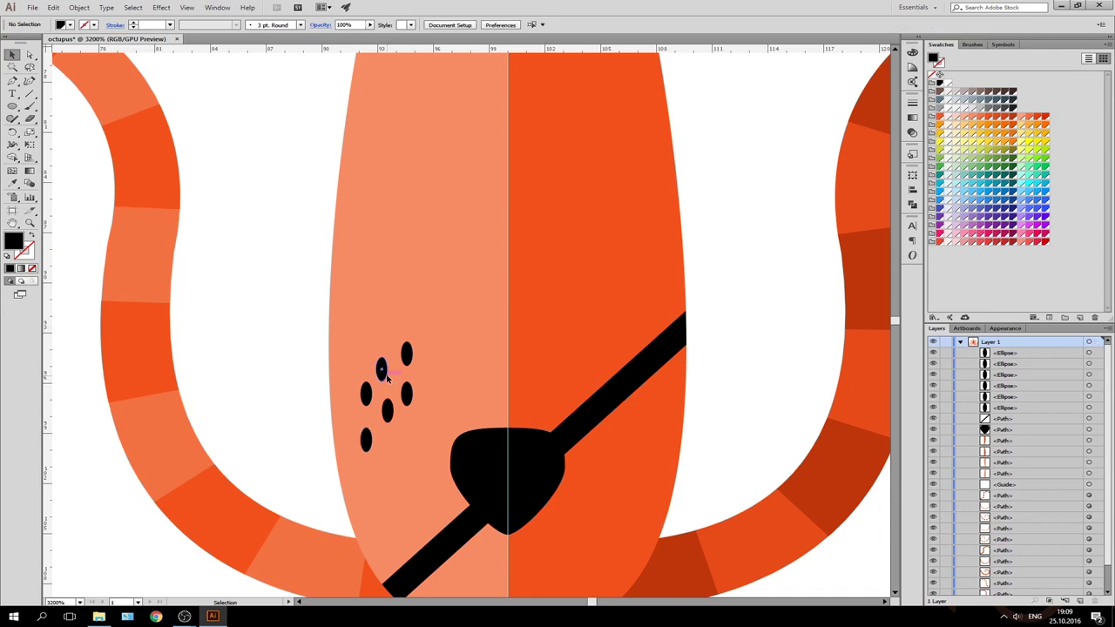
mouse_move(382, 371)
mouse_down()
mouse_move(418, 419)
mouse_move(361, 398)
mouse_up()
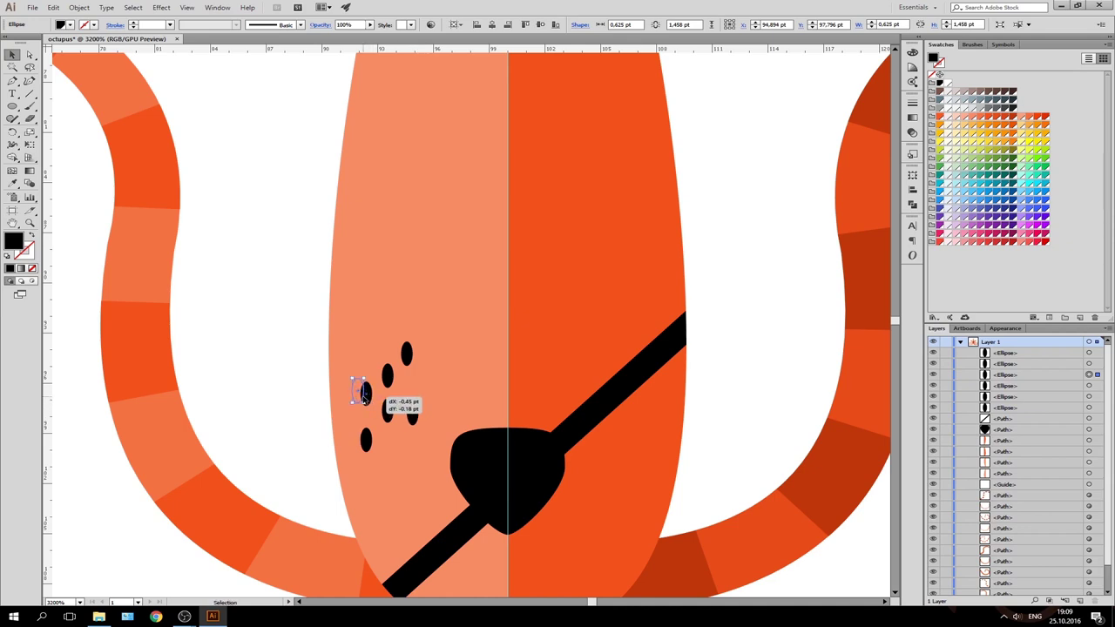
drag(409, 362, 422, 347)
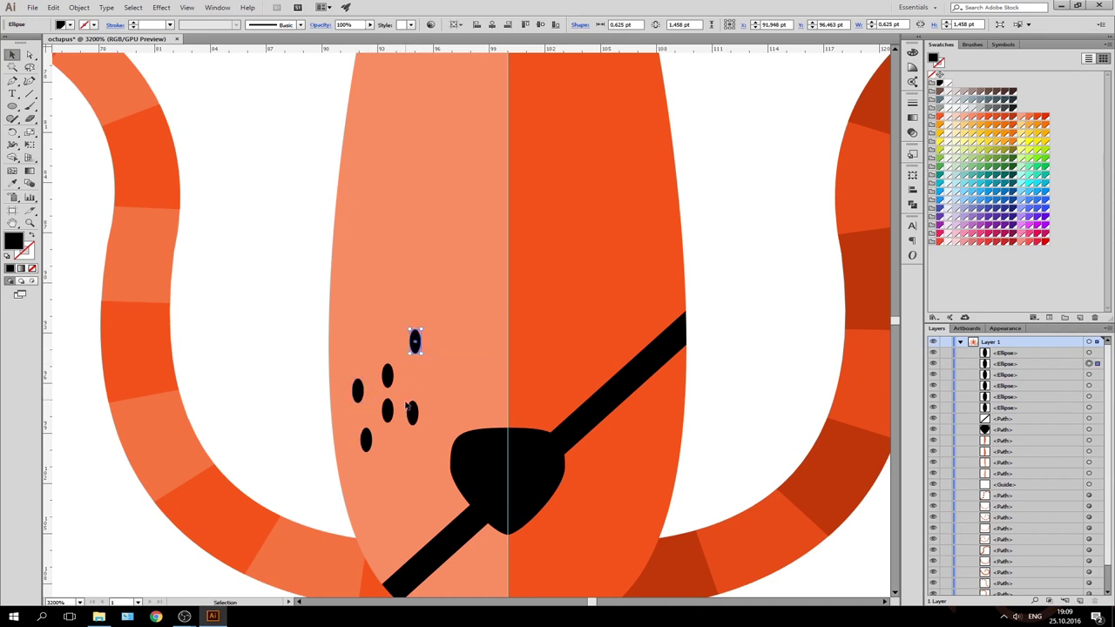
drag(388, 410, 391, 414)
click(469, 369)
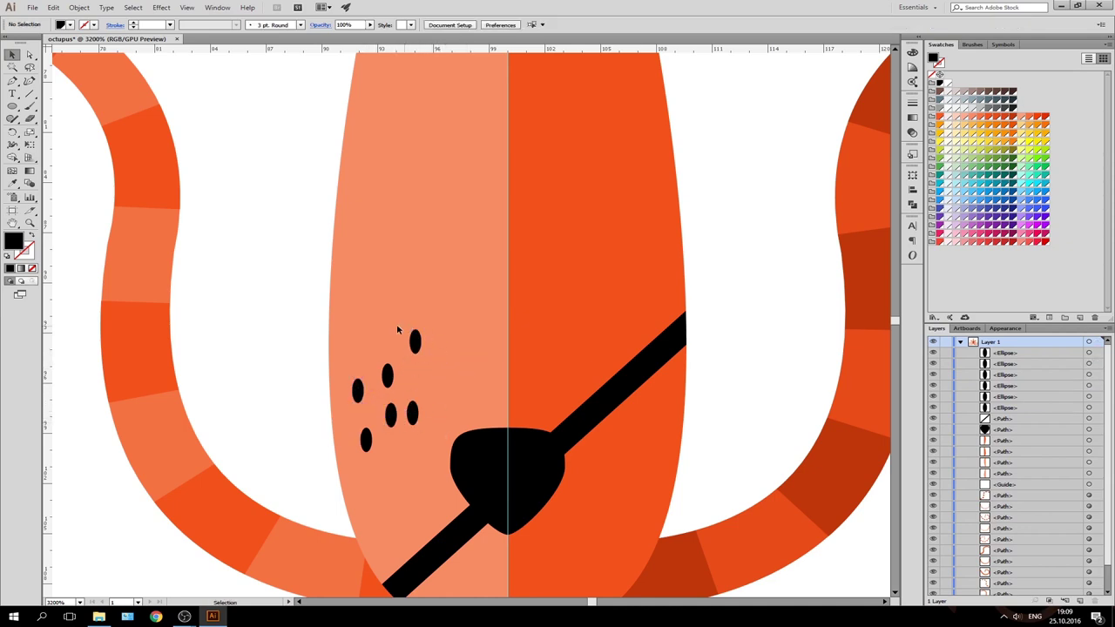
Rotate the six freckles upright and fill them light pink
mouse_move(421, 460)
mouse_down()
mouse_move(431, 462)
mouse_move(415, 459)
mouse_up()
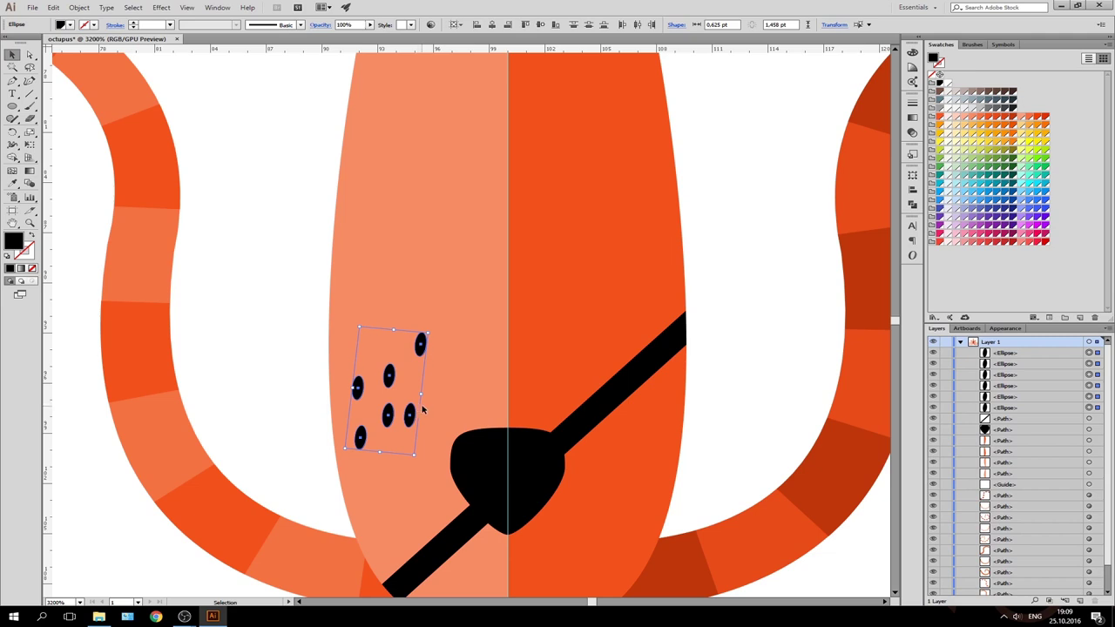
drag(419, 407, 420, 383)
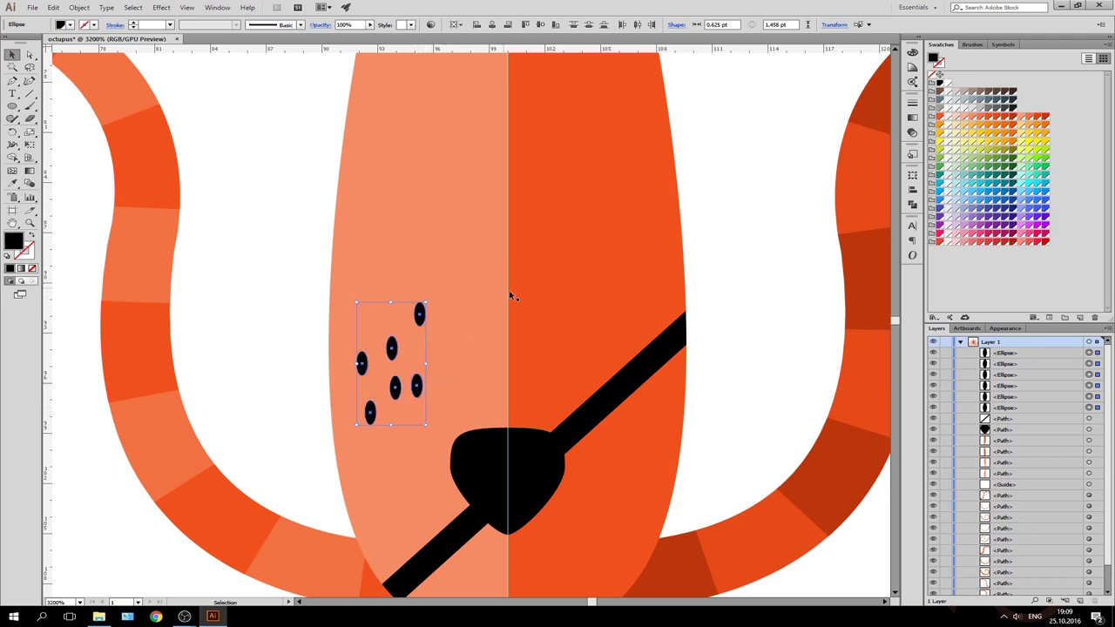
key(i)
click(434, 212)
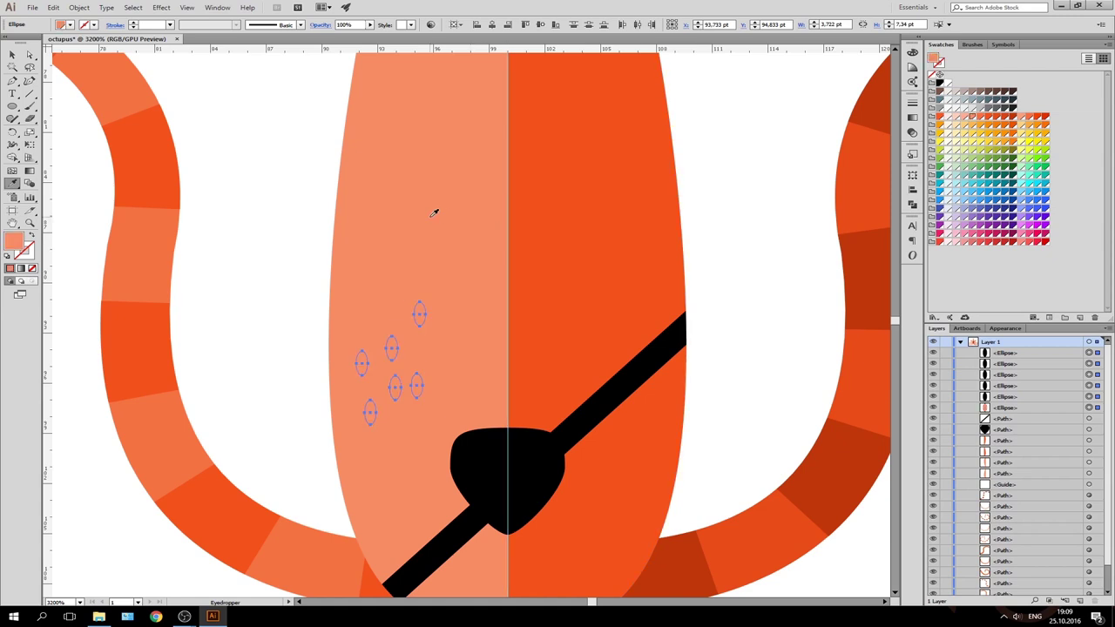
click(955, 117)
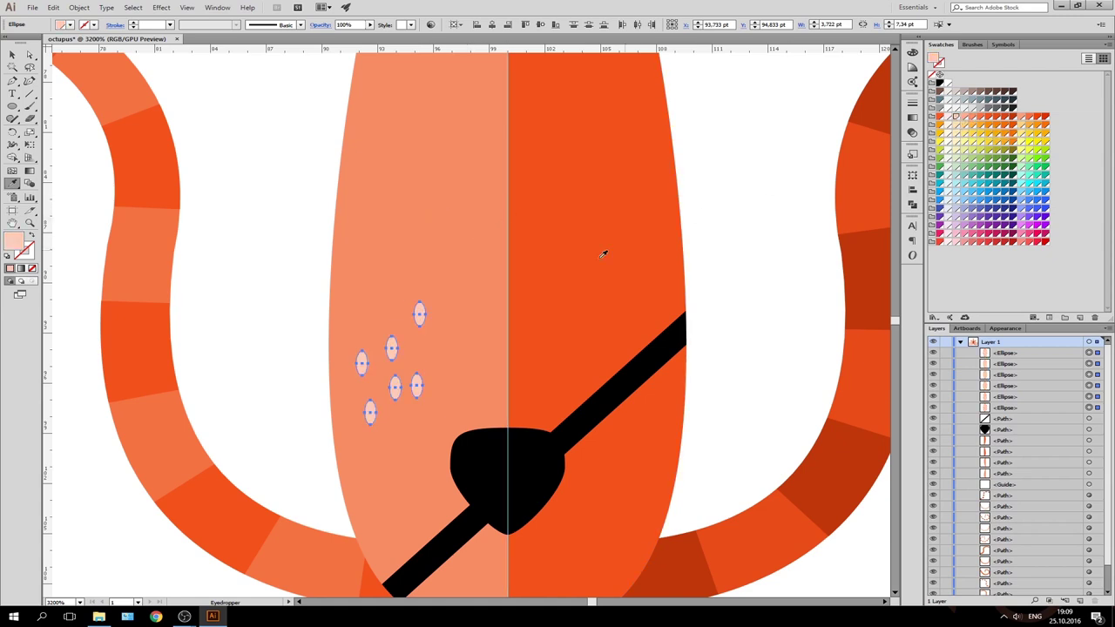
Paste a duplicate set of the pink freckles in front of the originals
key(v)
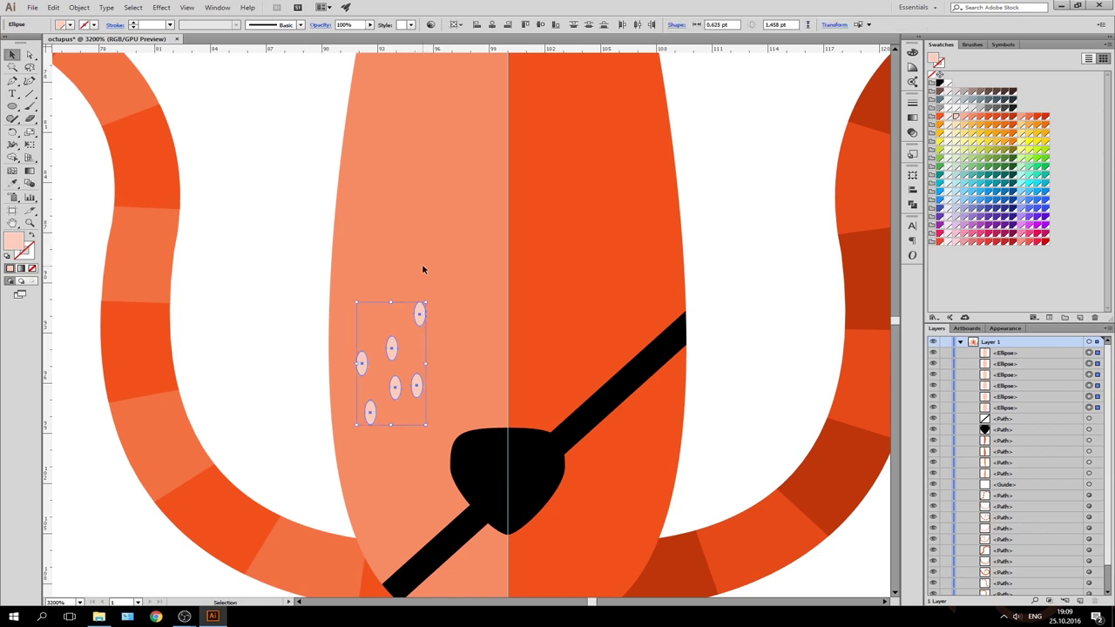
key(a)
key(ctrl+c)
key(ctrl+f)
Move the freckle copies onto the dark right half and reflect them vertically
key(v)
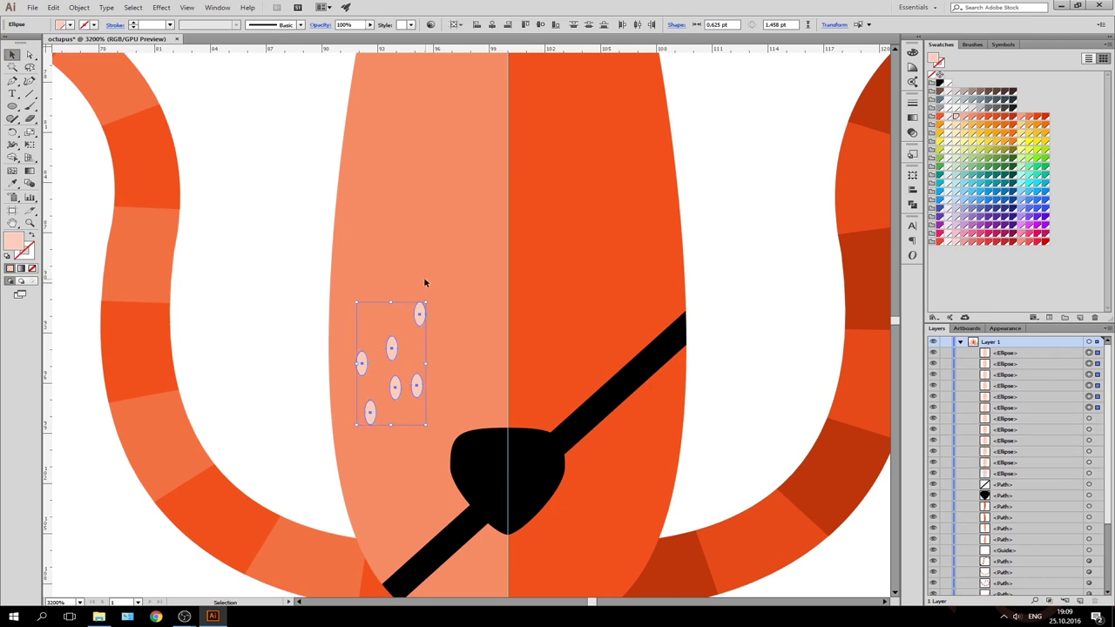
drag(415, 311, 613, 77)
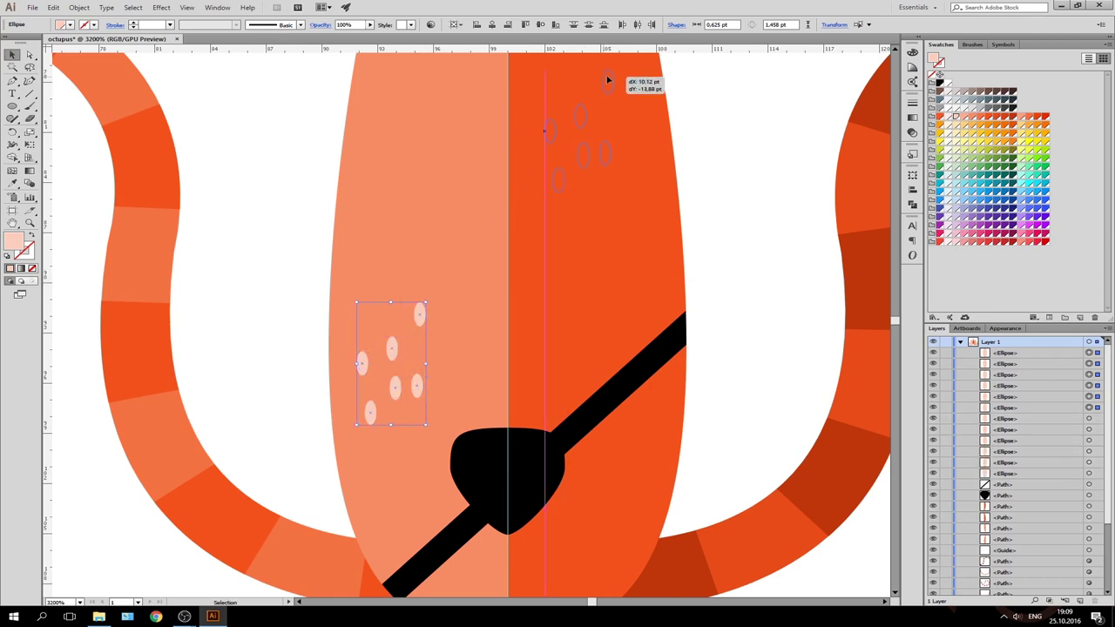
scroll(615, 157, up, 3)
scroll(615, 156, up, 1)
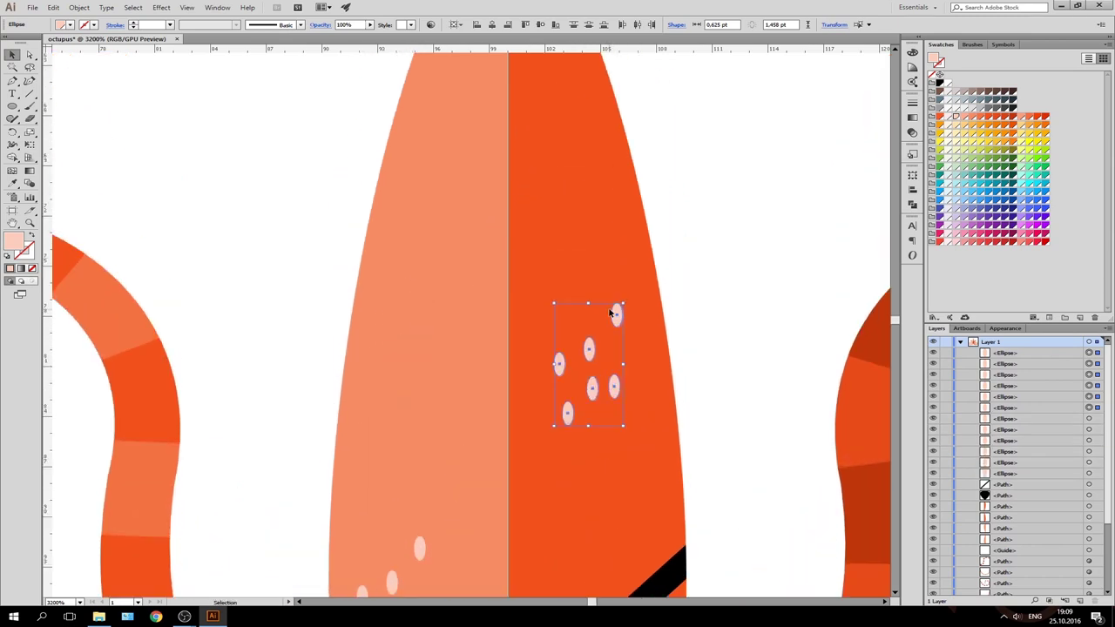
drag(610, 312, 602, 207)
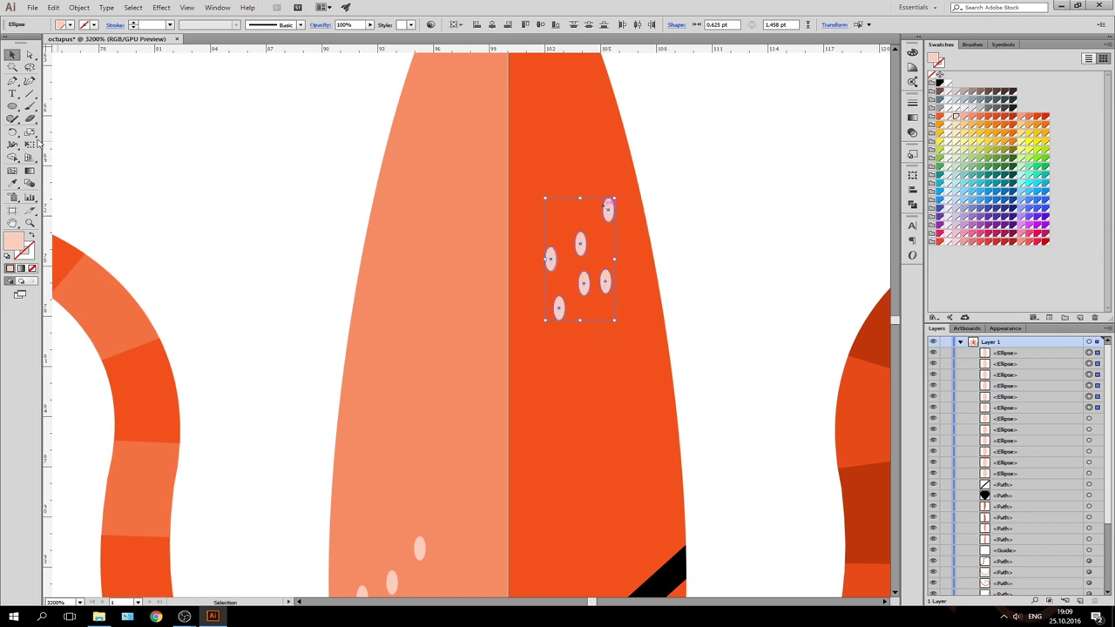
click(12, 131)
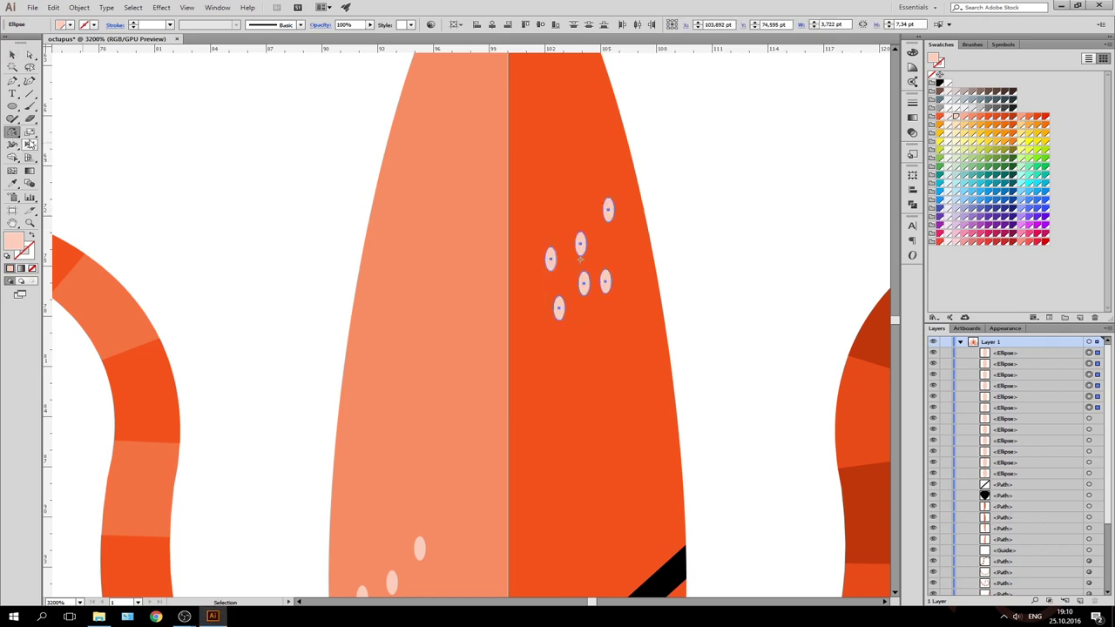
double_click(13, 131)
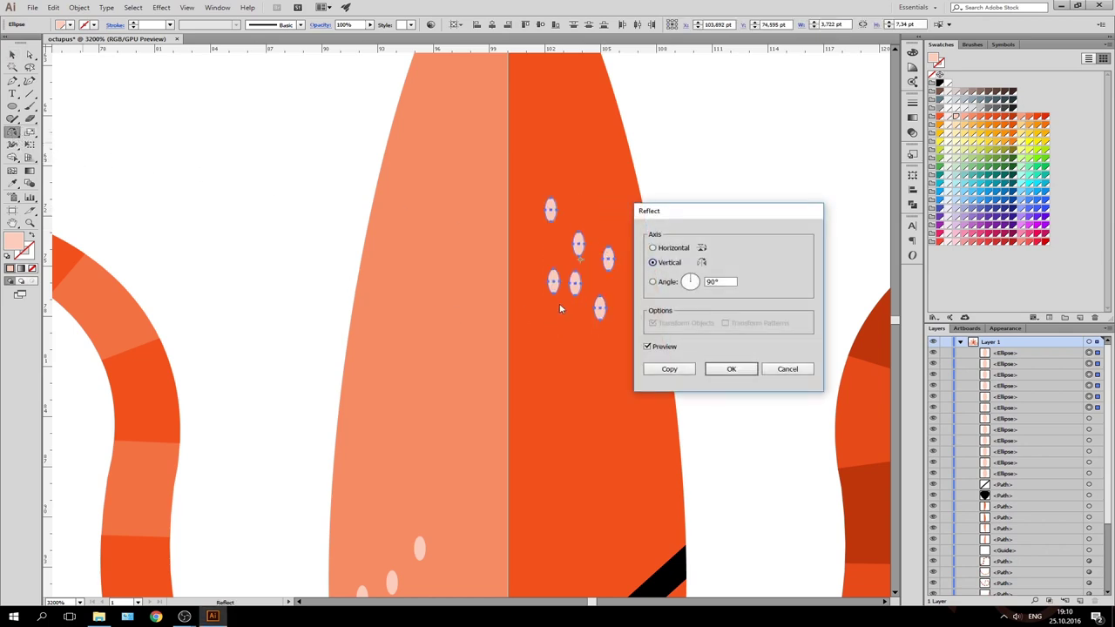
click(724, 370)
Recolour the mirrored freckles a deeper orange-red
key(v)
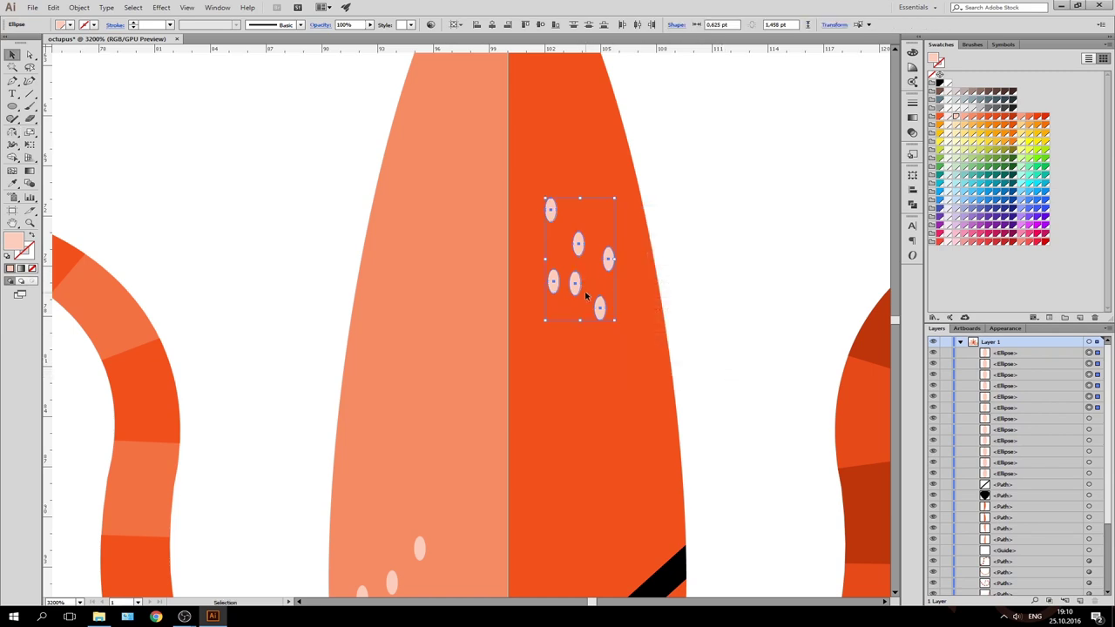
key(i)
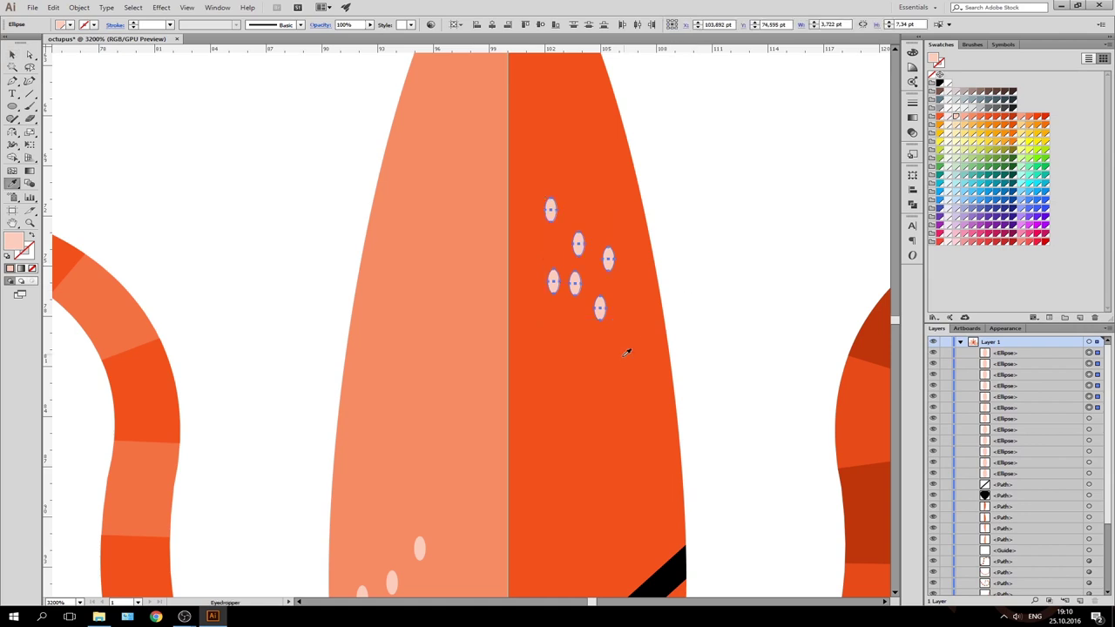
click(625, 359)
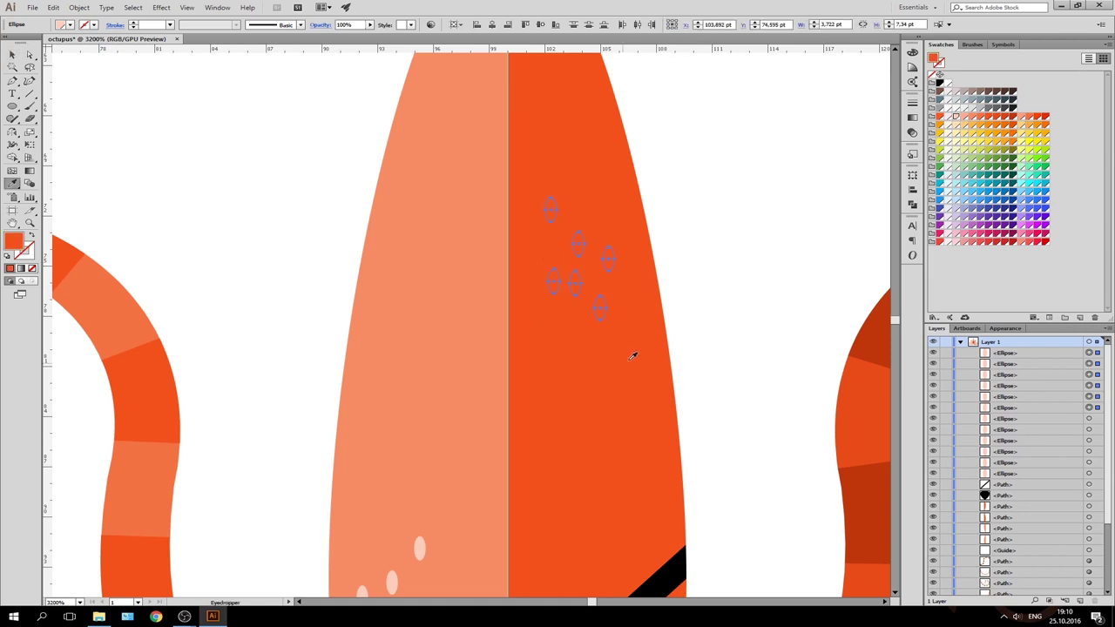
click(1003, 121)
key(v)
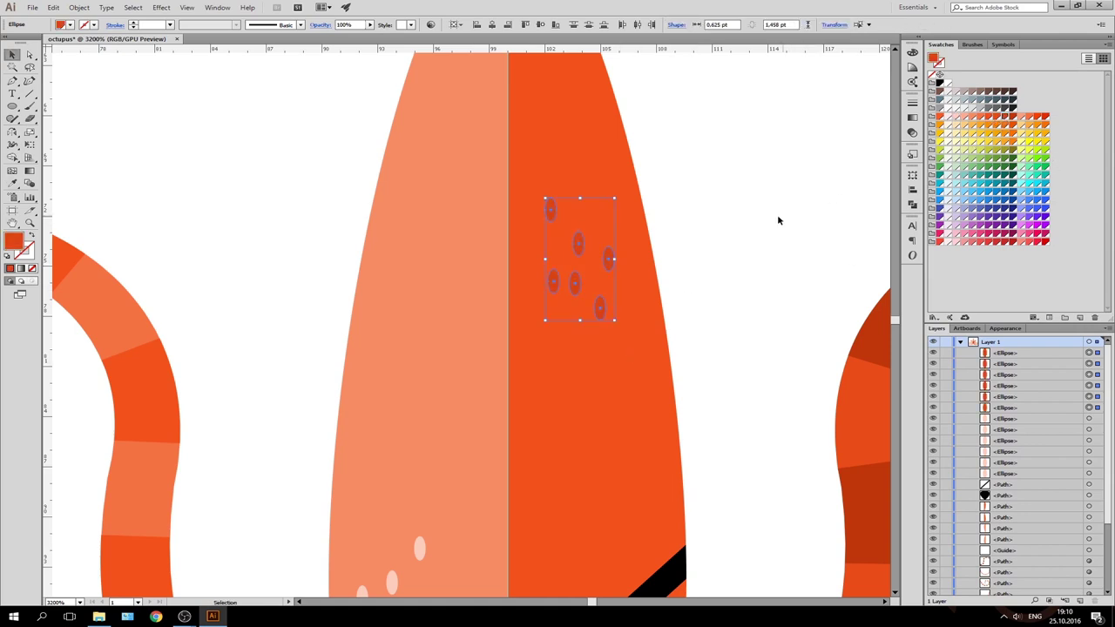
click(788, 214)
Fit the finished octopus artboard in the window and swap to no fill with orange stroke
key(ctrl+0)
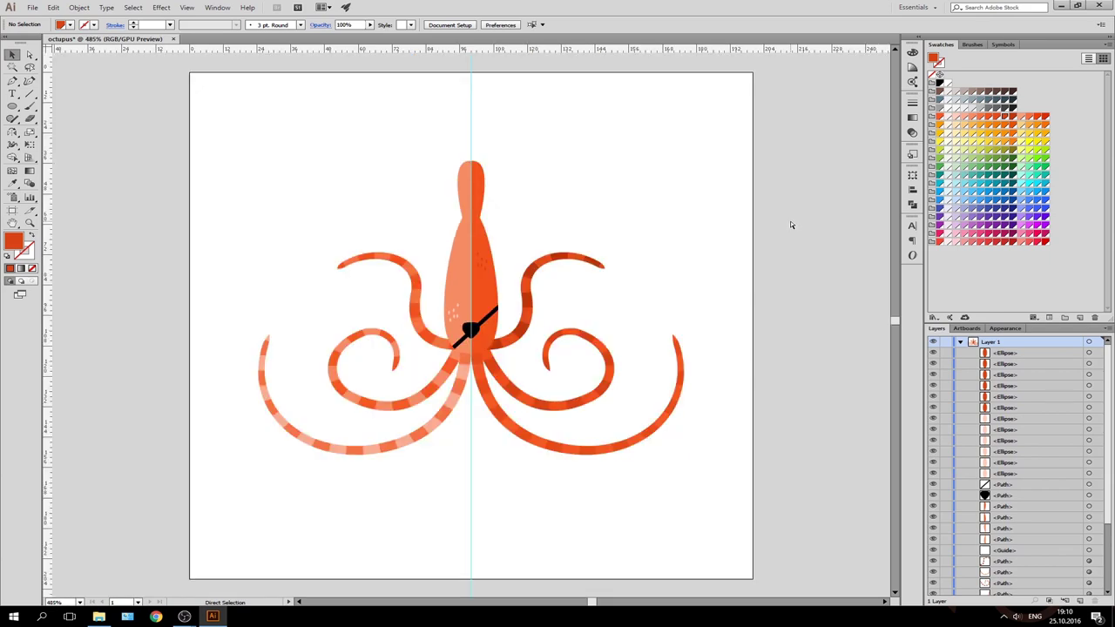
key(shift+x)
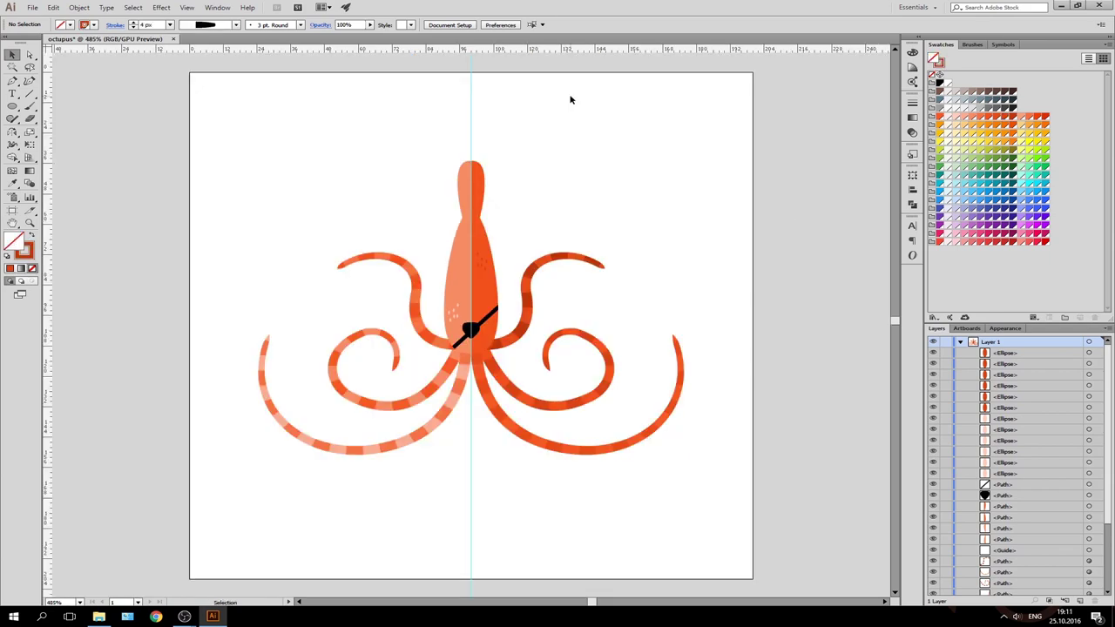
key(a)
key(shift)
In Save for Web, size the octopus JPEG to 2000 × 2000 px at quality 100 and fit the preview
key(ctrl+alt+shift+s)
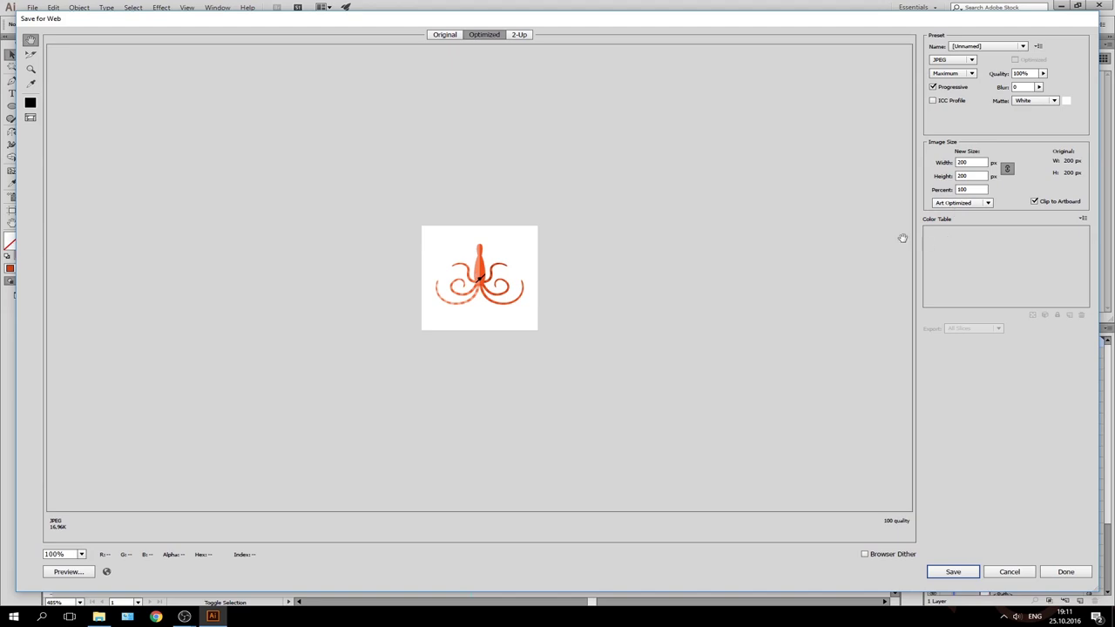
click(968, 176)
text(0)
key(Tab)
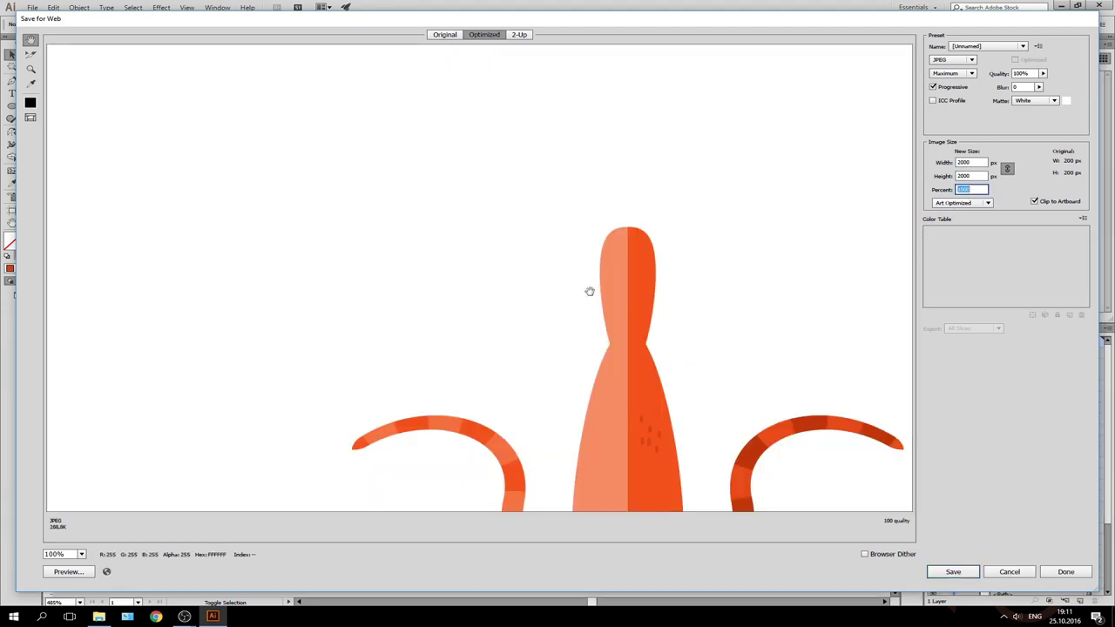
key(ctrl+0)
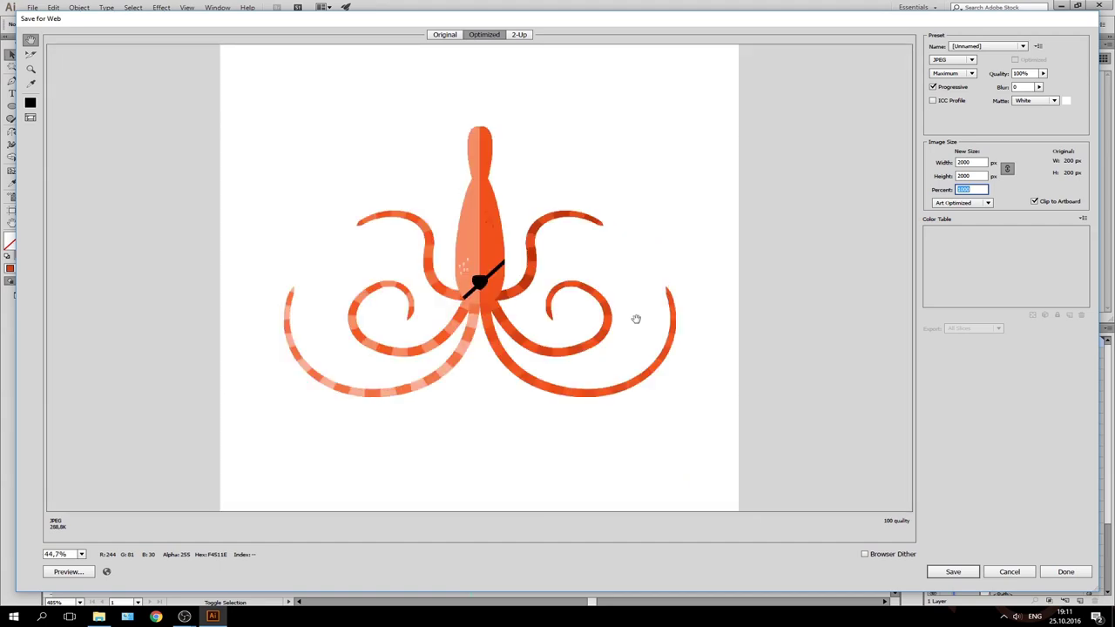
Close the web export window and save the artwork as octopus.ai in Illustrator CC format
key(Escape)
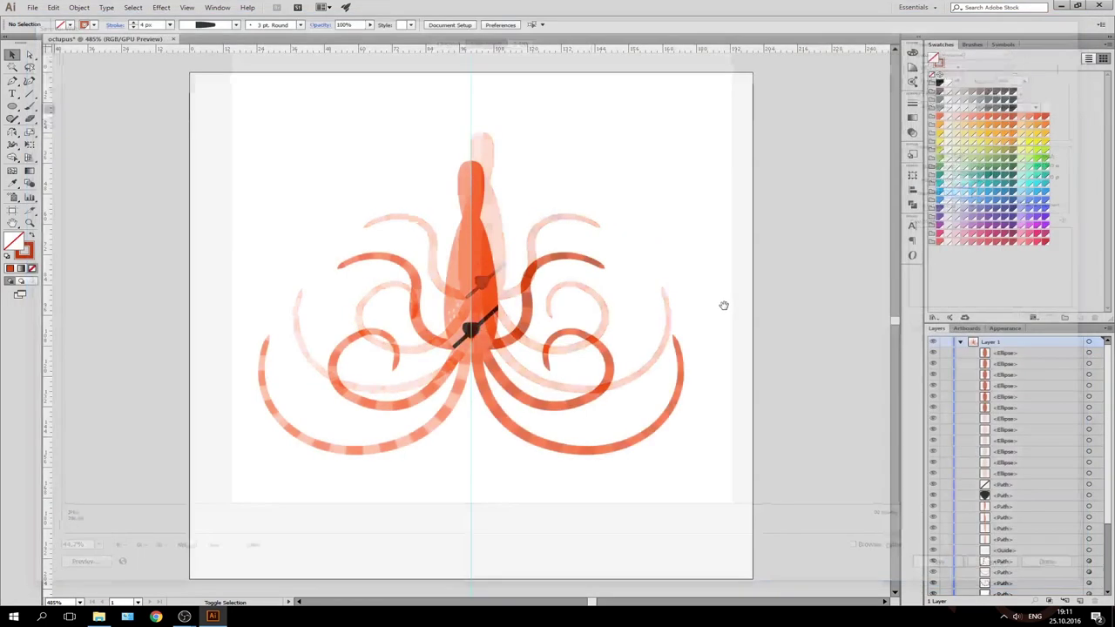
key(a)
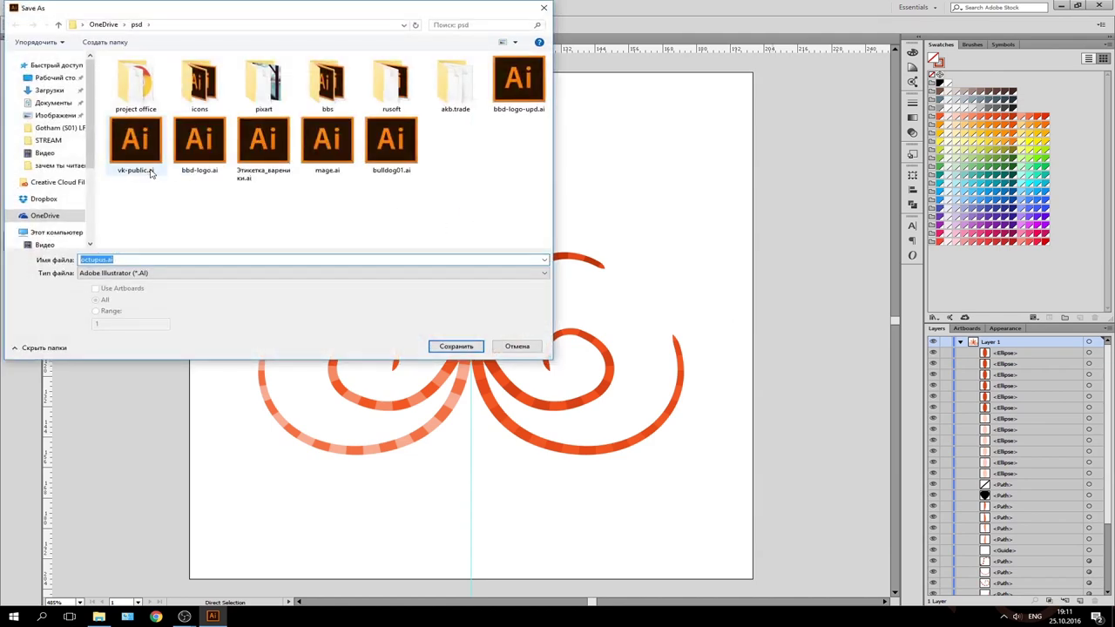
key(Return)
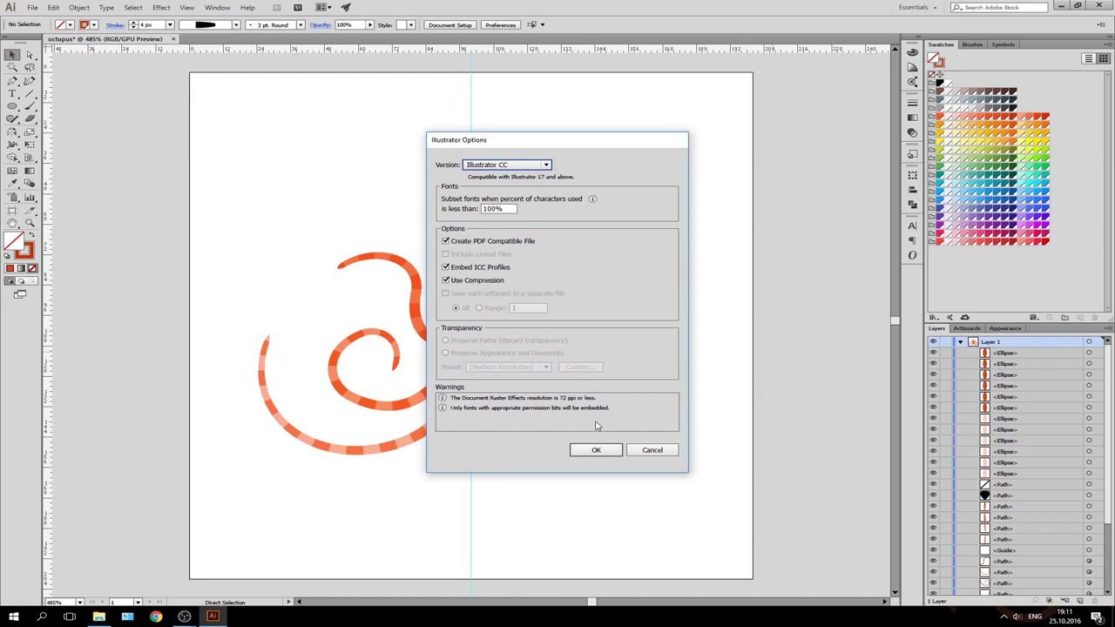
click(592, 451)
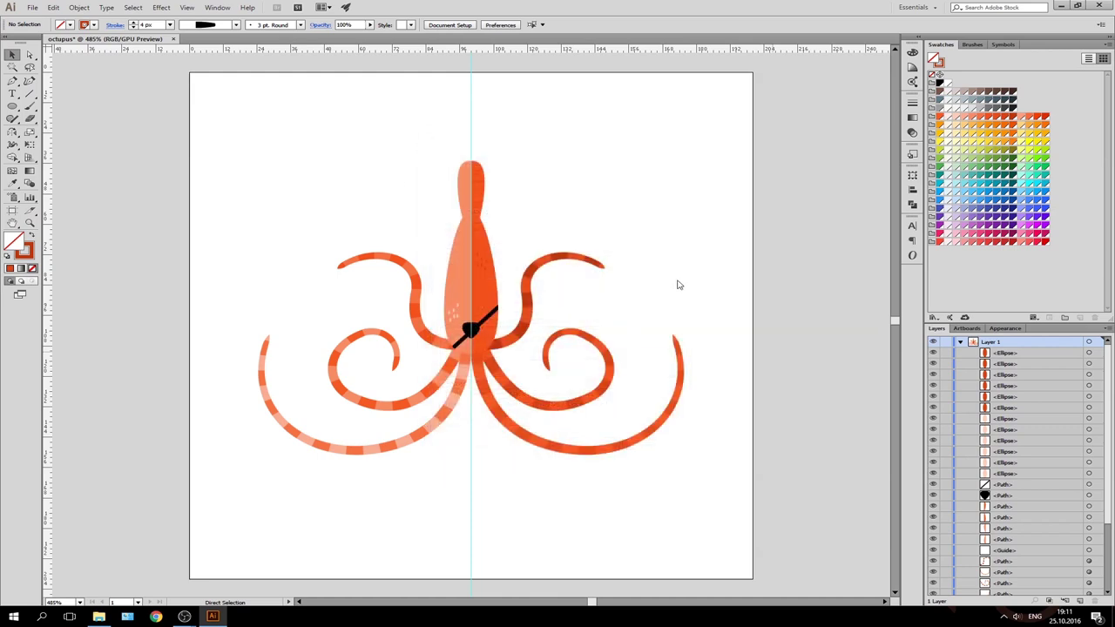